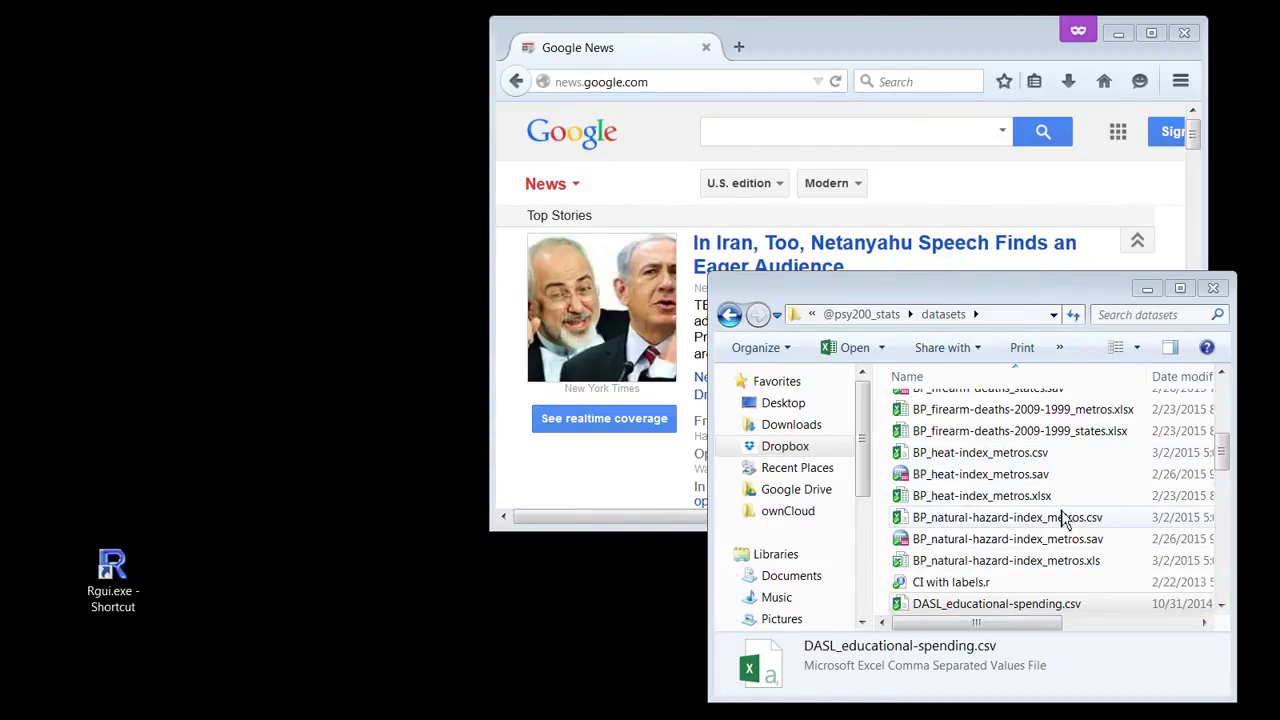
- Enlarge the datasets folder window and open DASL_educational-spending.csv in Excel with its window fully in view
left_click_drag(1091, 274, 1074, 110)
left_click_drag(706, 393, 570, 392)
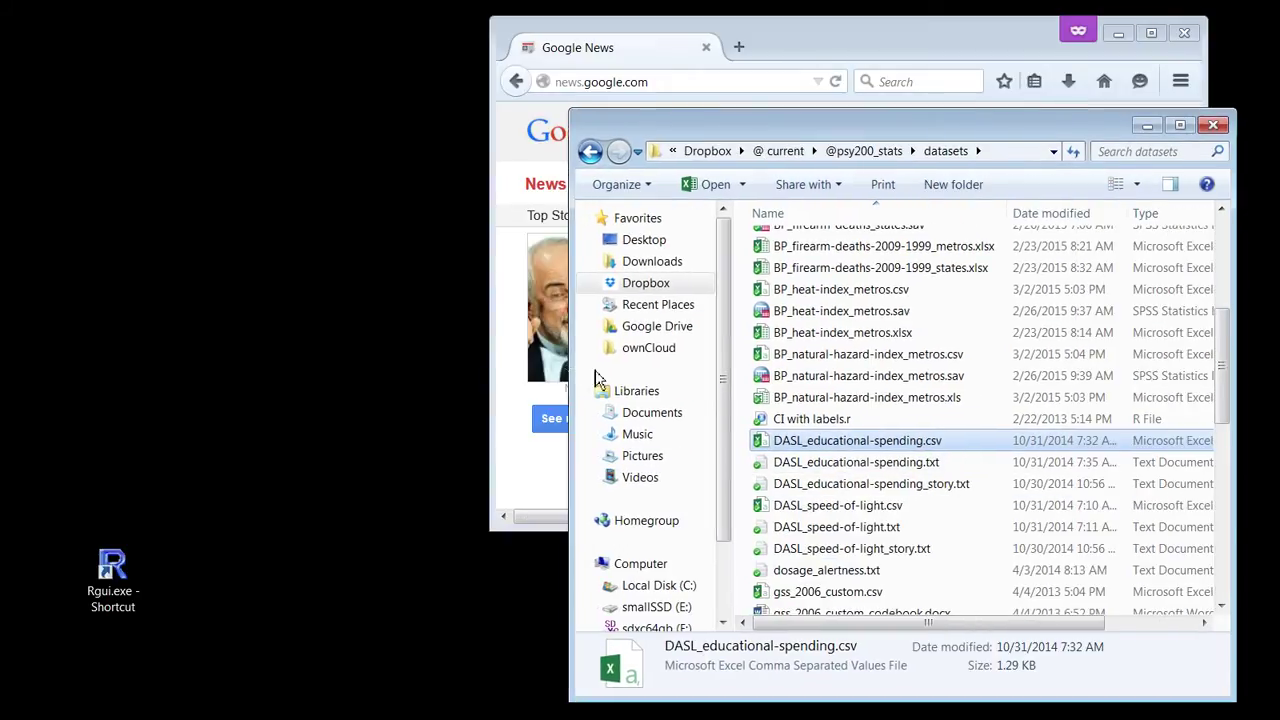
left_click(838, 447)
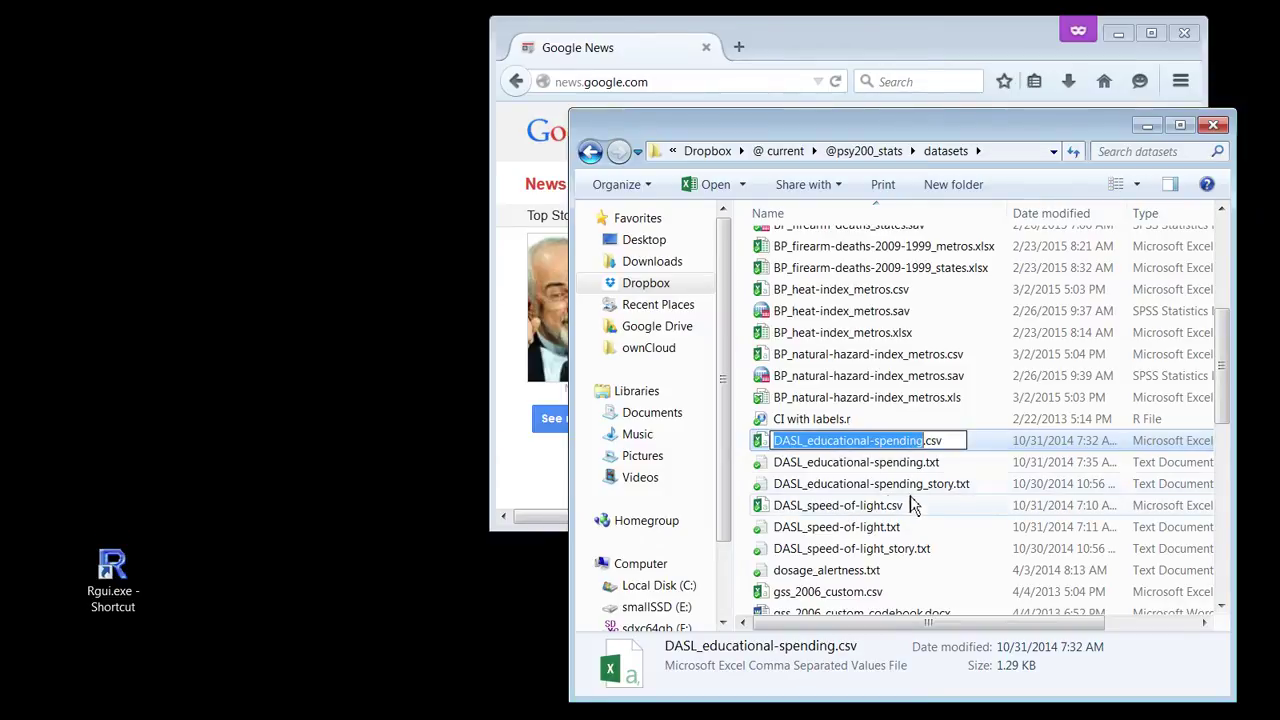
left_click(955, 466)
left_click(886, 446)
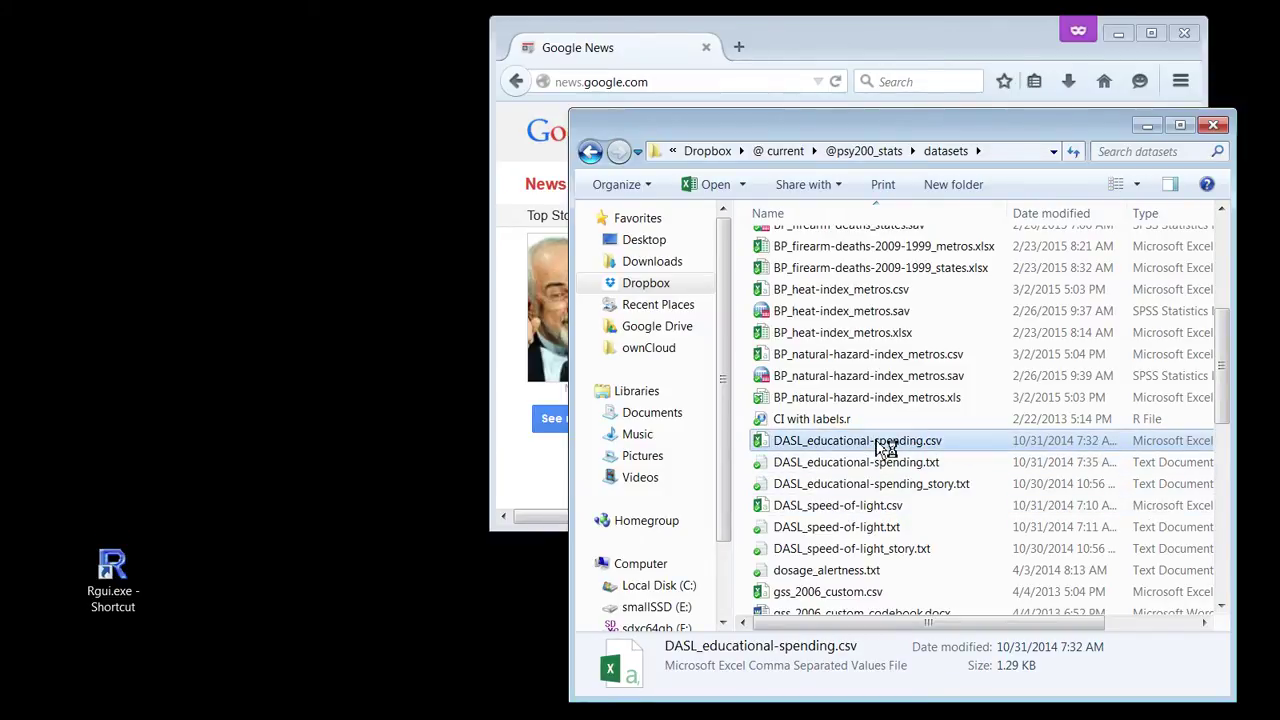
double_click(886, 446)
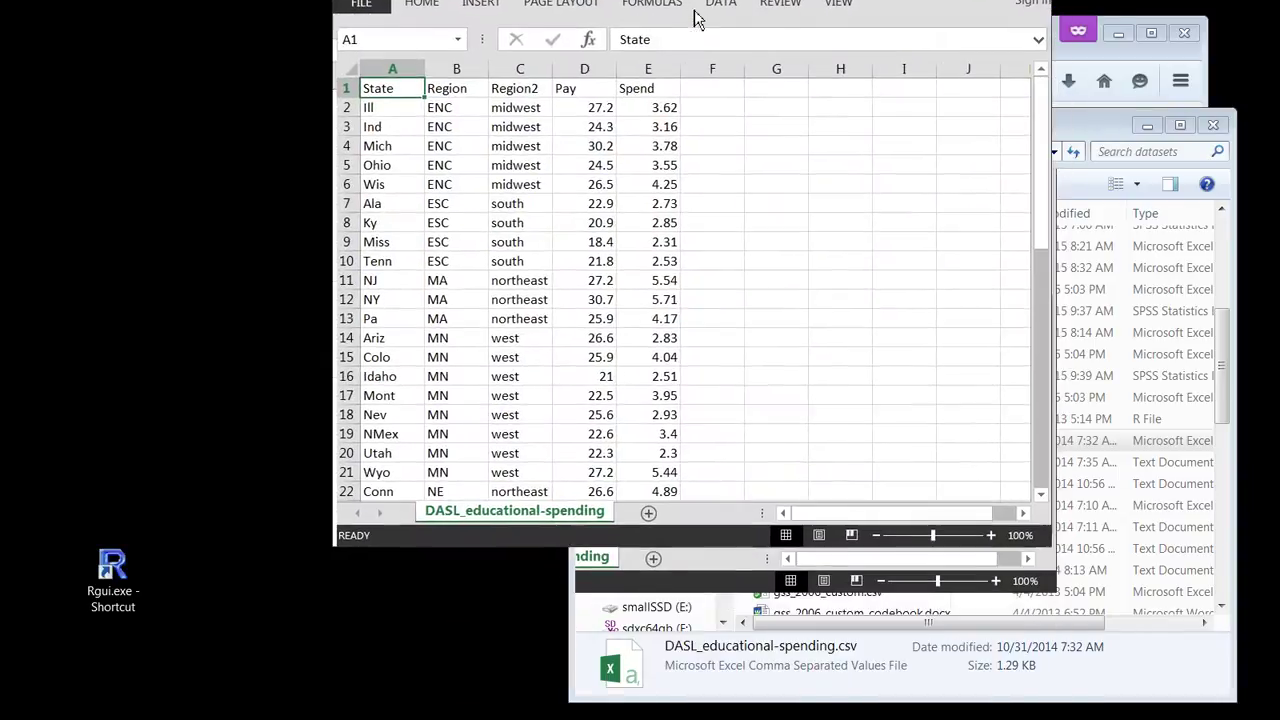
left_click_drag(697, 20, 697, 145)
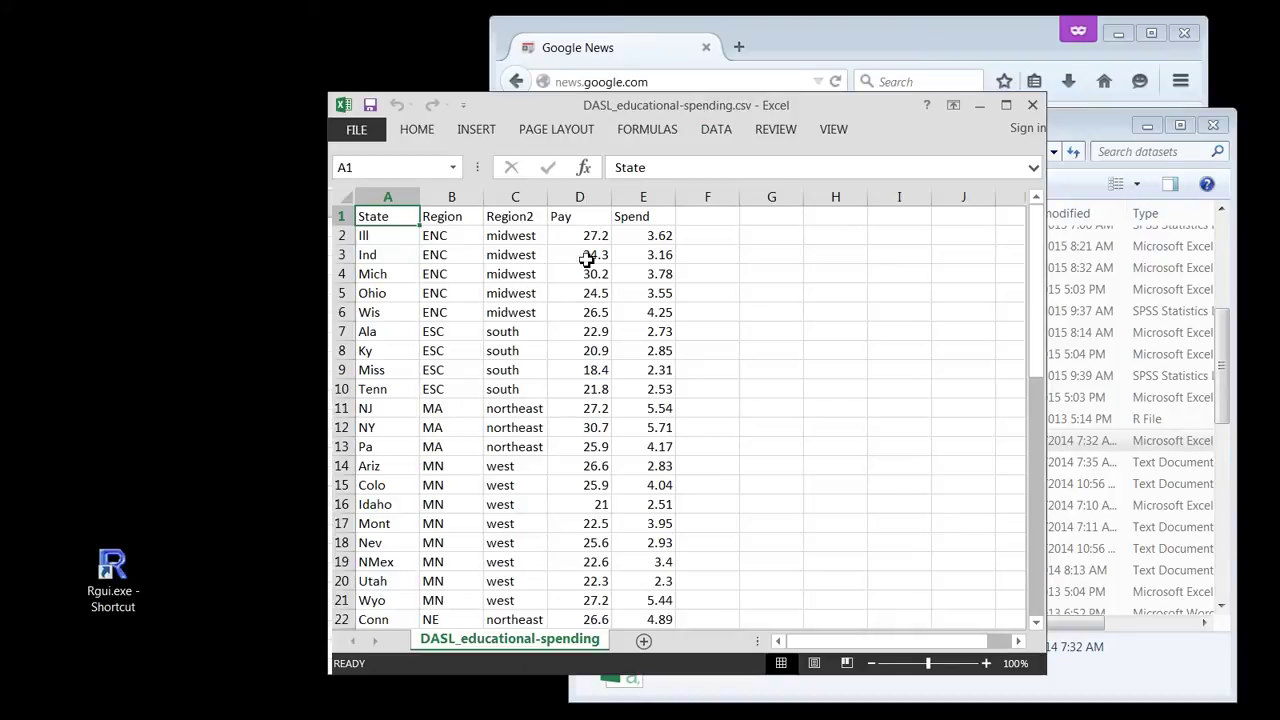
- Examine the Pay and Region2 columns and the state rows of the educational-spending sheet, then close the file
left_click(580, 197)
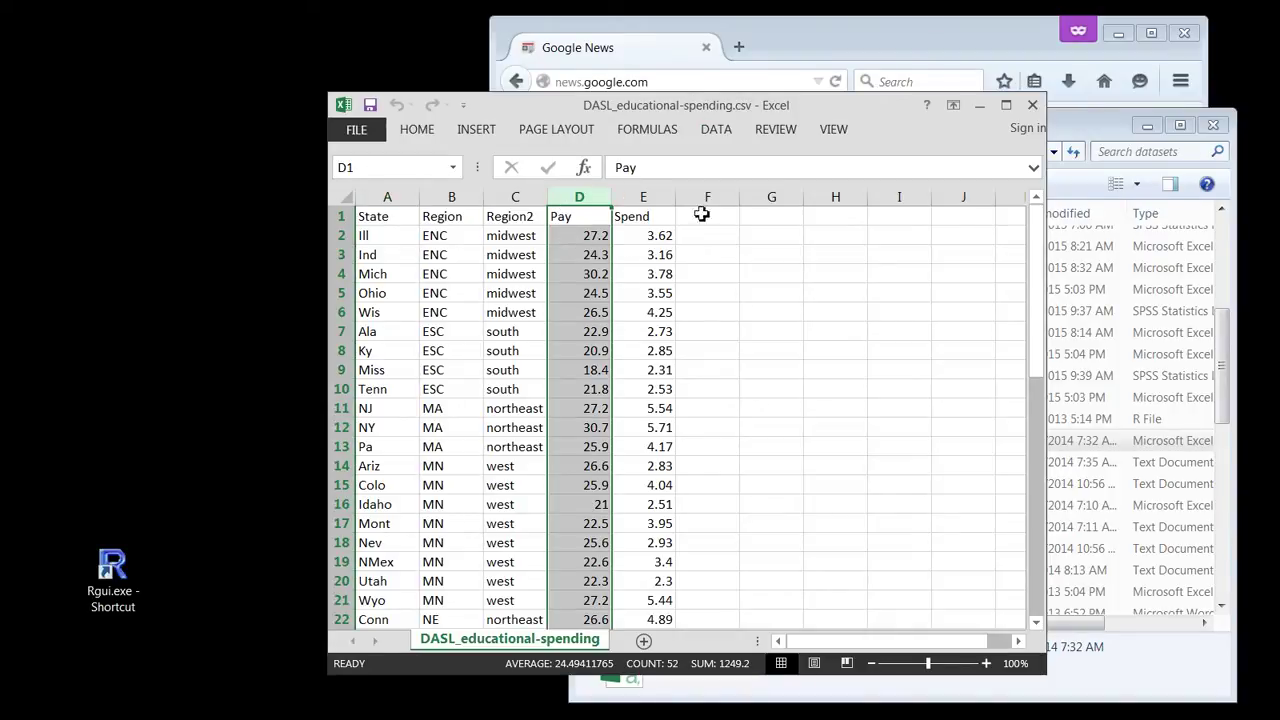
left_click(510, 220)
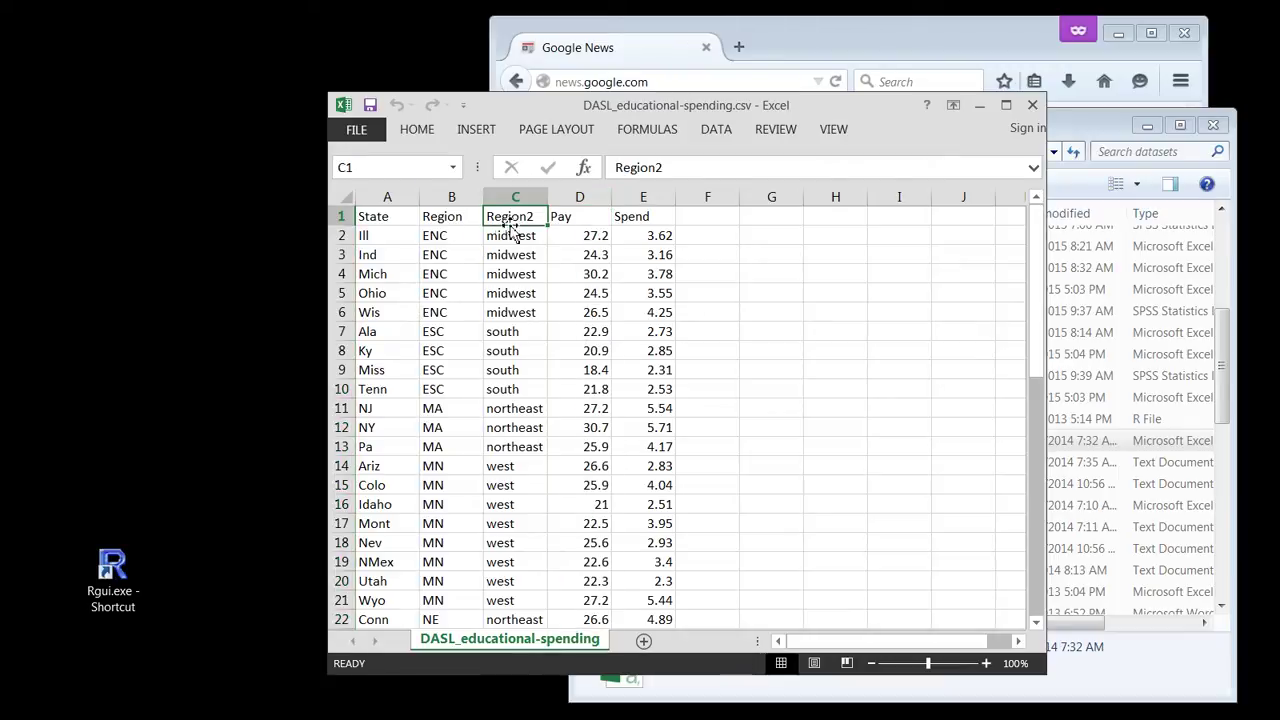
scroll(465, 300, "down", 5)
scroll(465, 300, "down", 8)
scroll(466, 298, "up", 13)
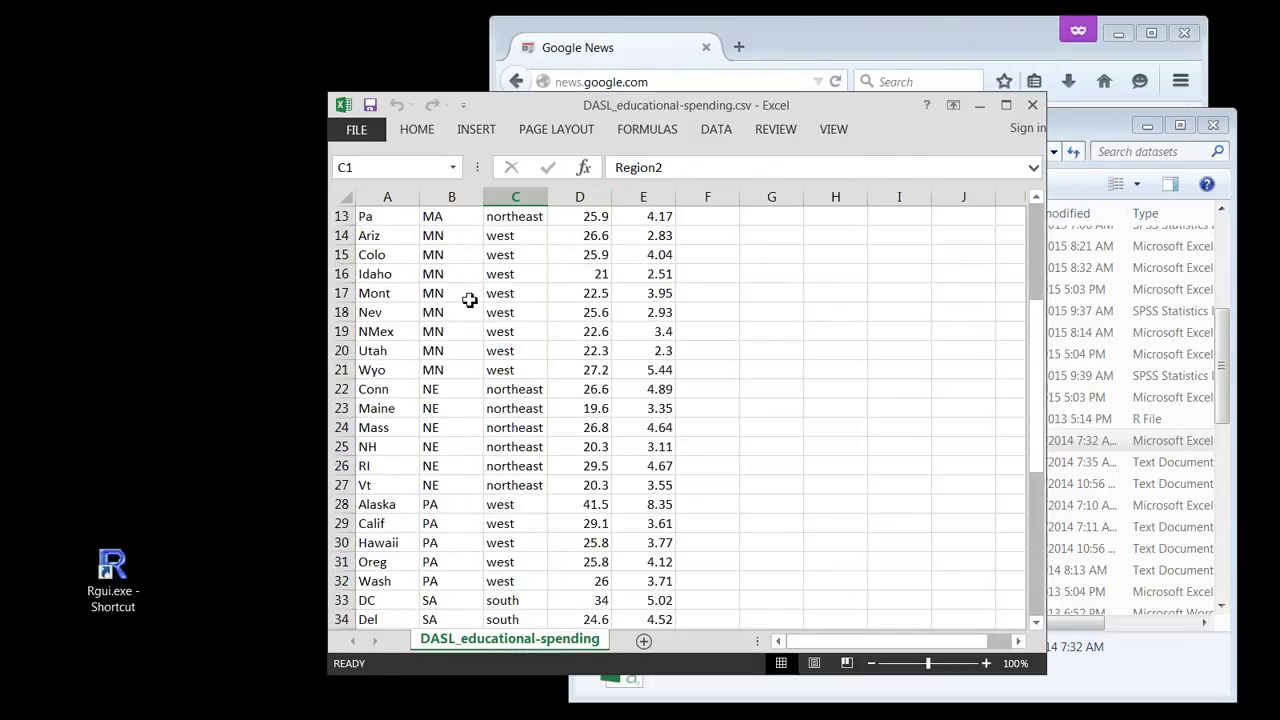
left_click(582, 233)
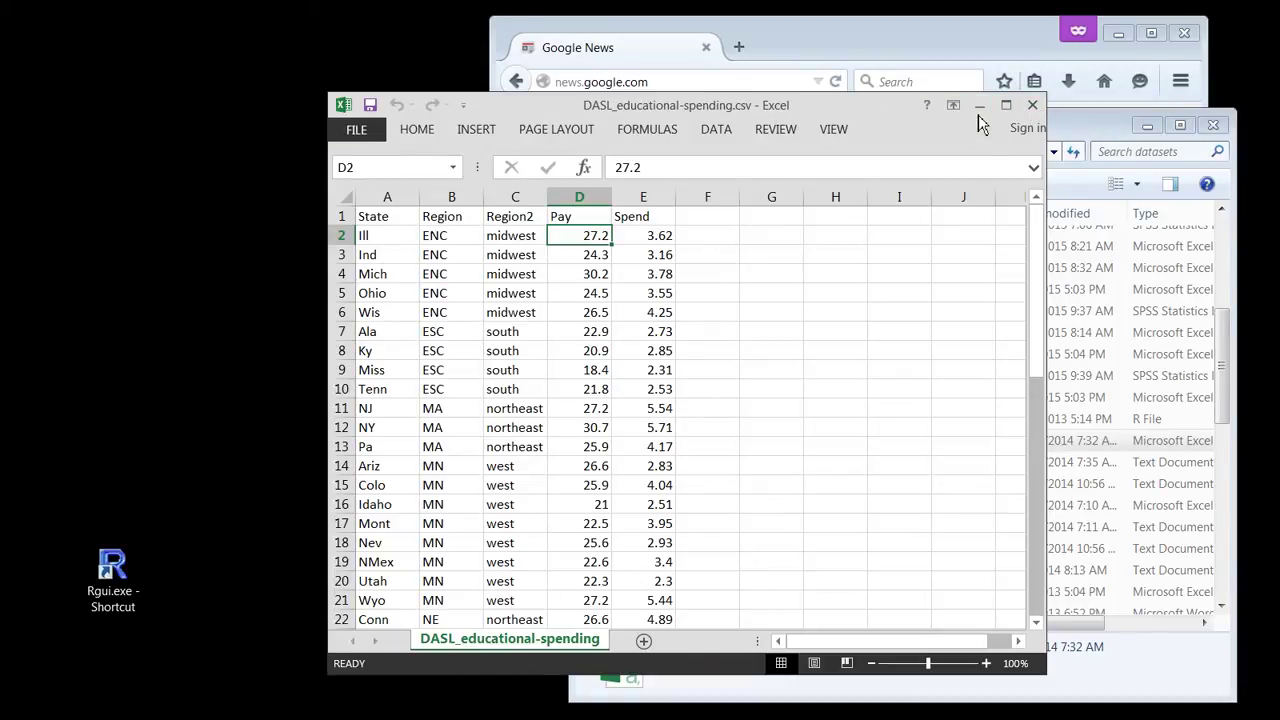
left_click(1032, 106)
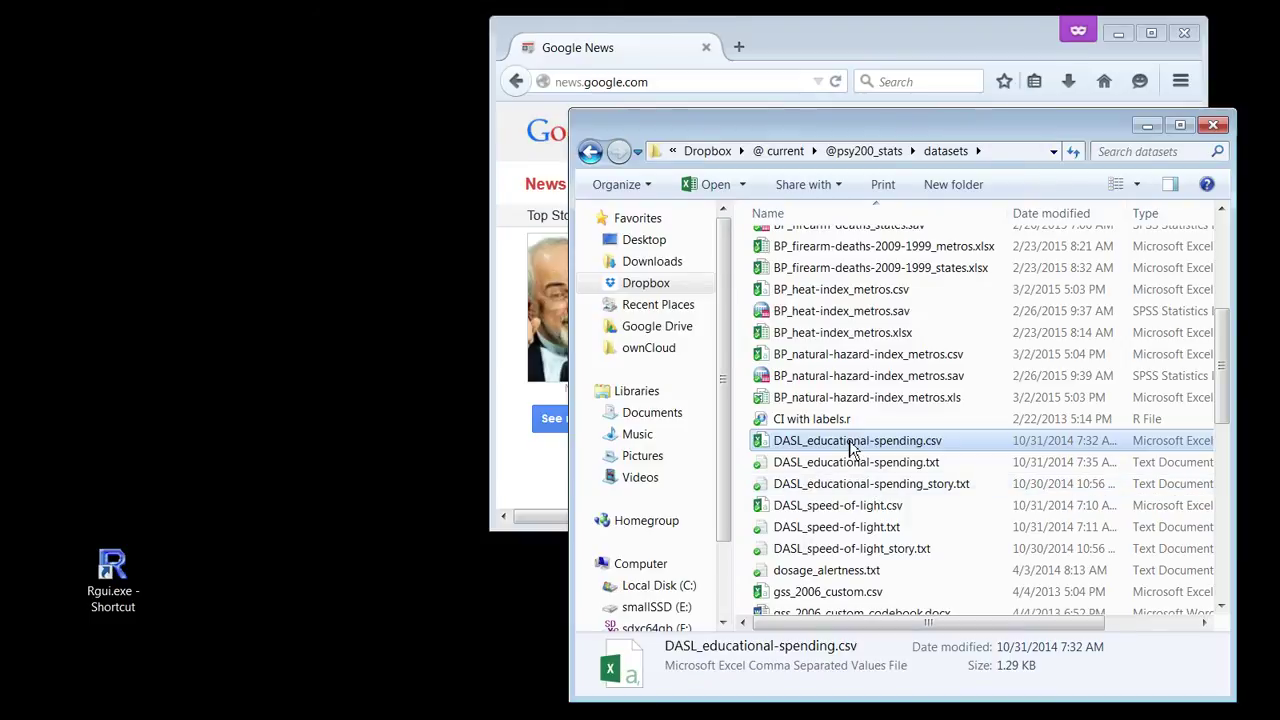
- Load the /static/data directory of the instructor's website in an enlarged browser window and look through its data files
left_click(816, 39)
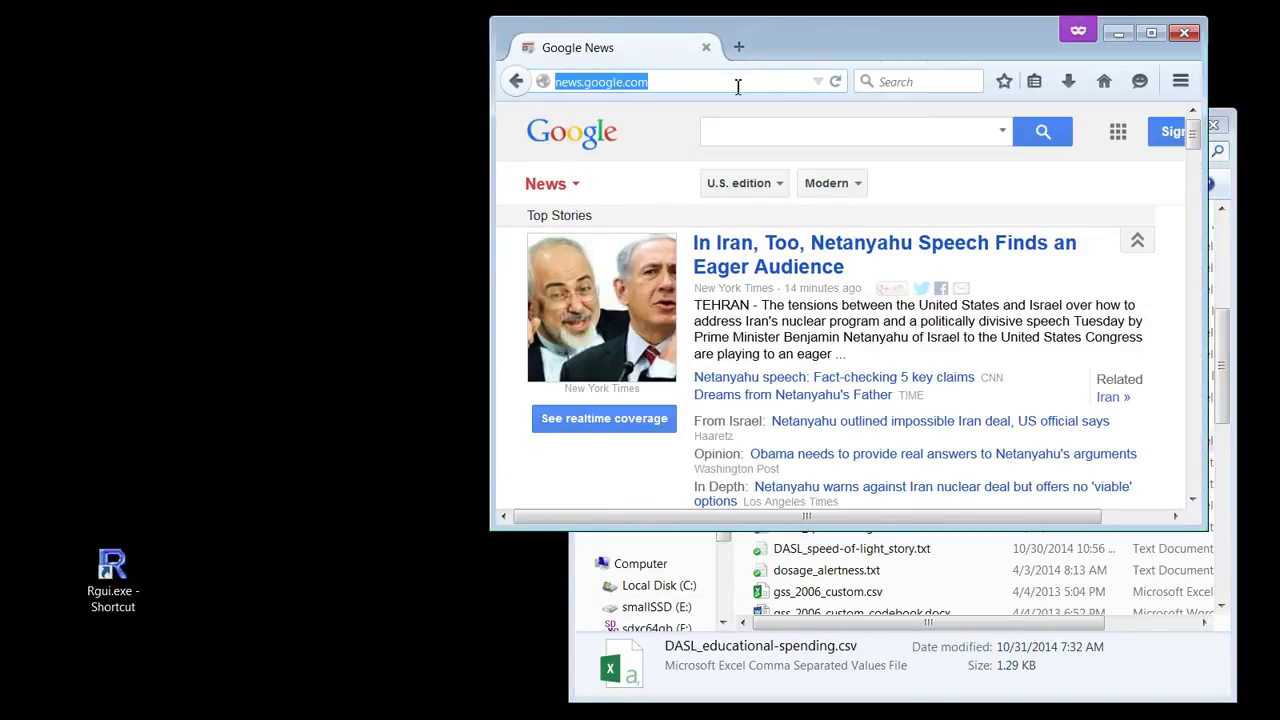
type("darrinlrogers")
key("Escape")
type(".com/stati/c")
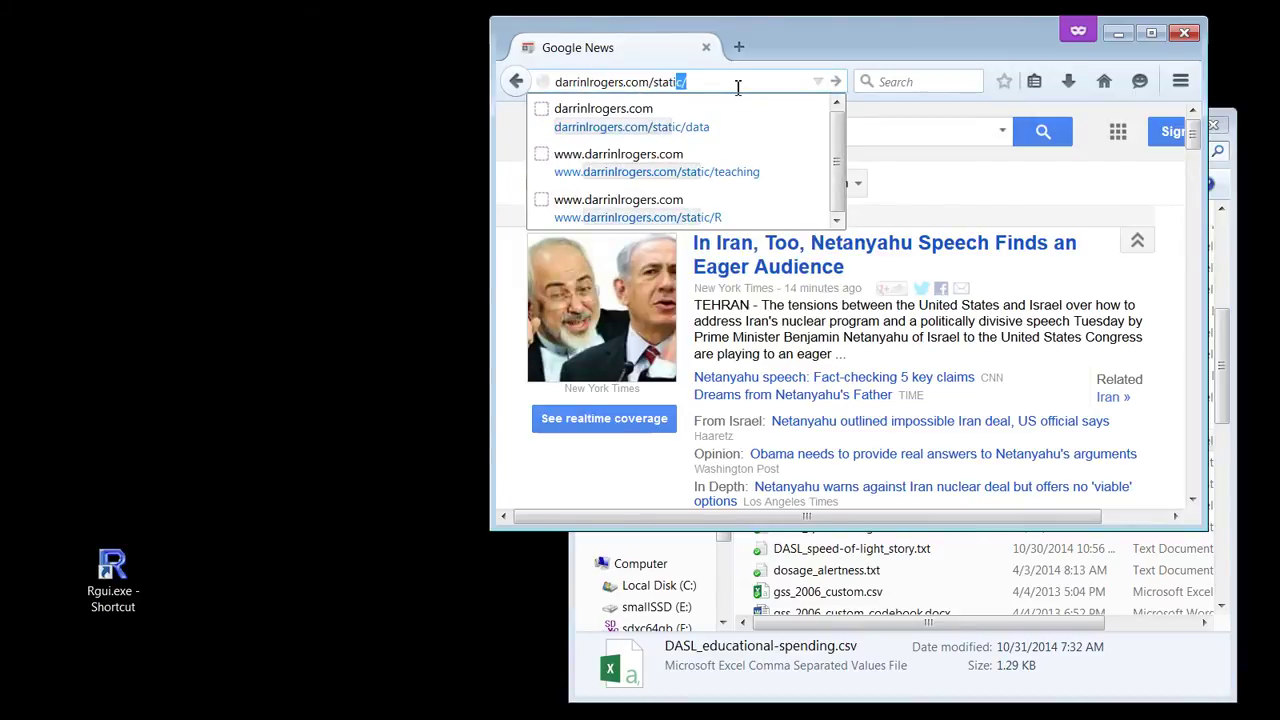
key("BackSpace")
key("BackSpace")
type("c/data")
key("Return")
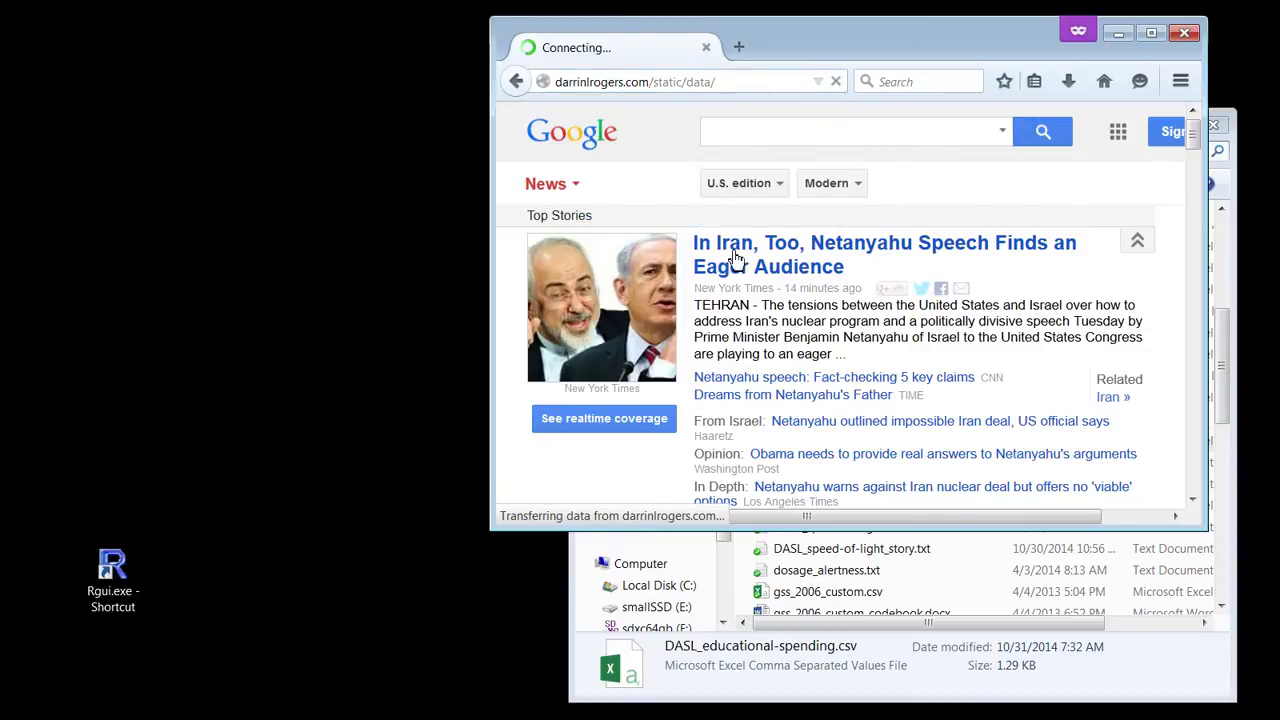
left_click_drag(490, 528, 341, 690)
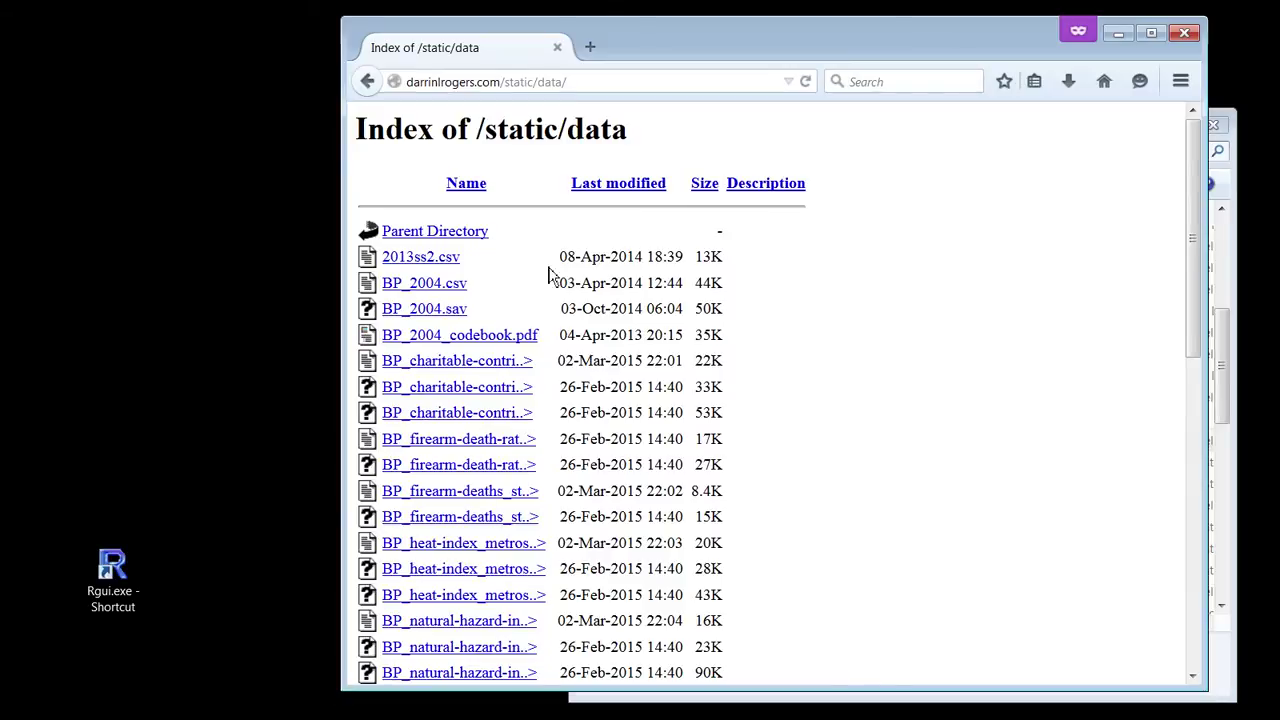
scroll(455, 303, "down", 12)
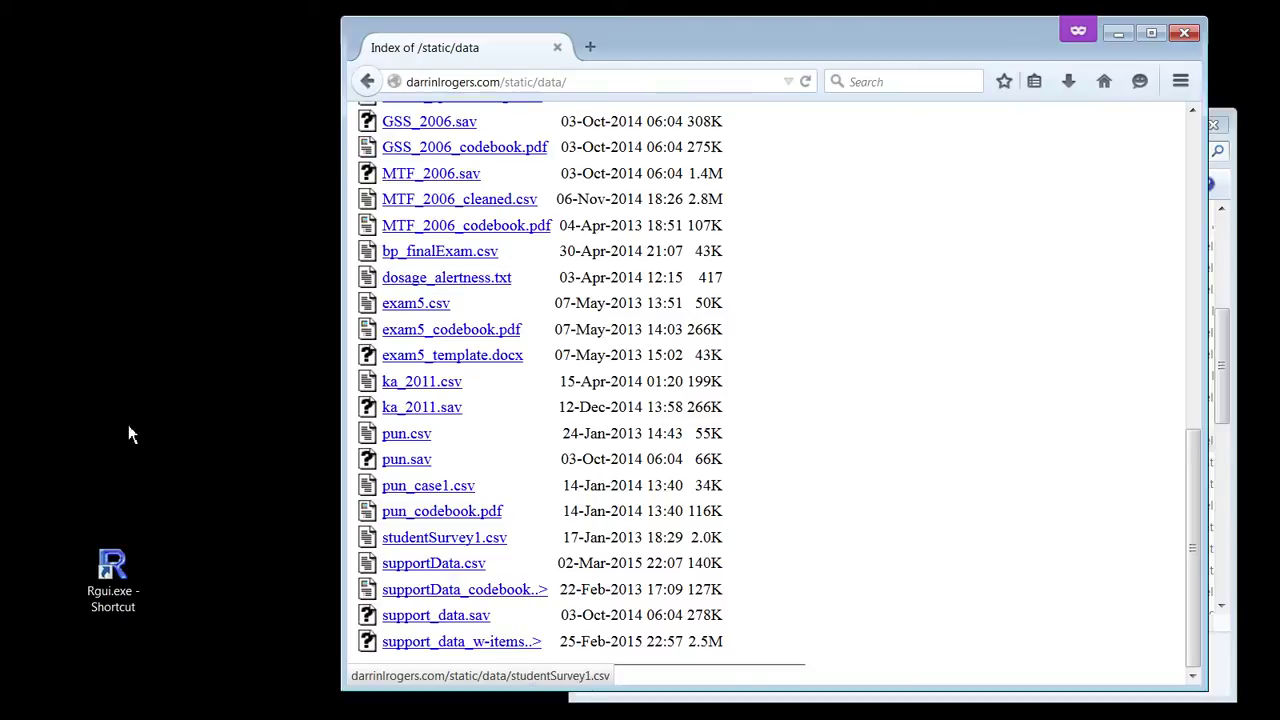
- Launch R and arrange the R console and browser windows so the datasets folder is also visible
double_click(118, 570)
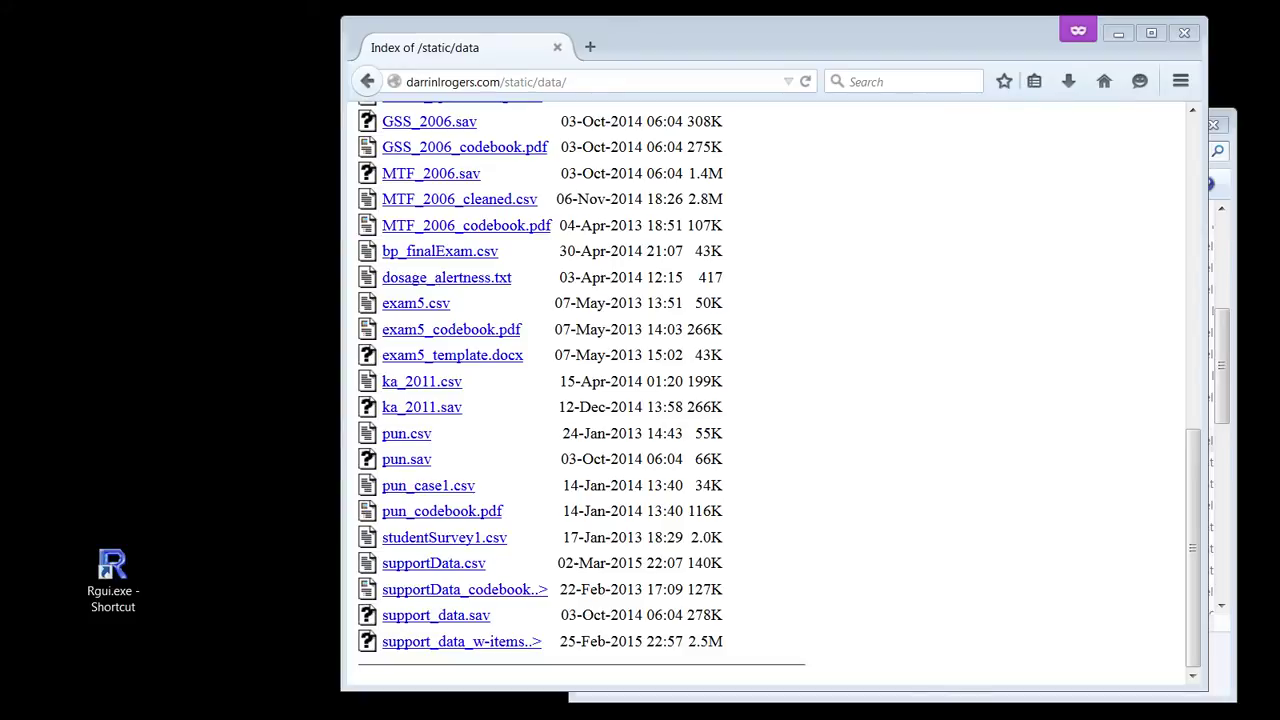
left_click_drag(537, 600, 626, 55)
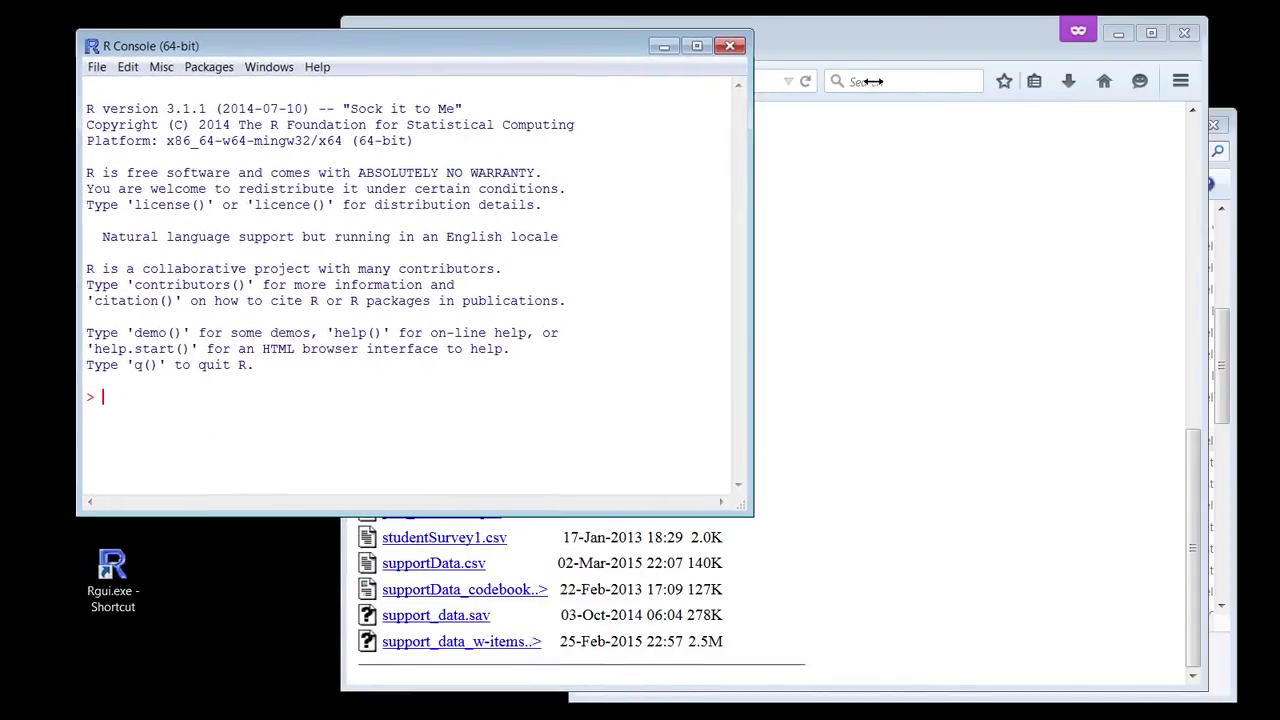
left_click_drag(1015, 25, 1015, 500)
left_click_drag(1148, 490, 1150, 492)
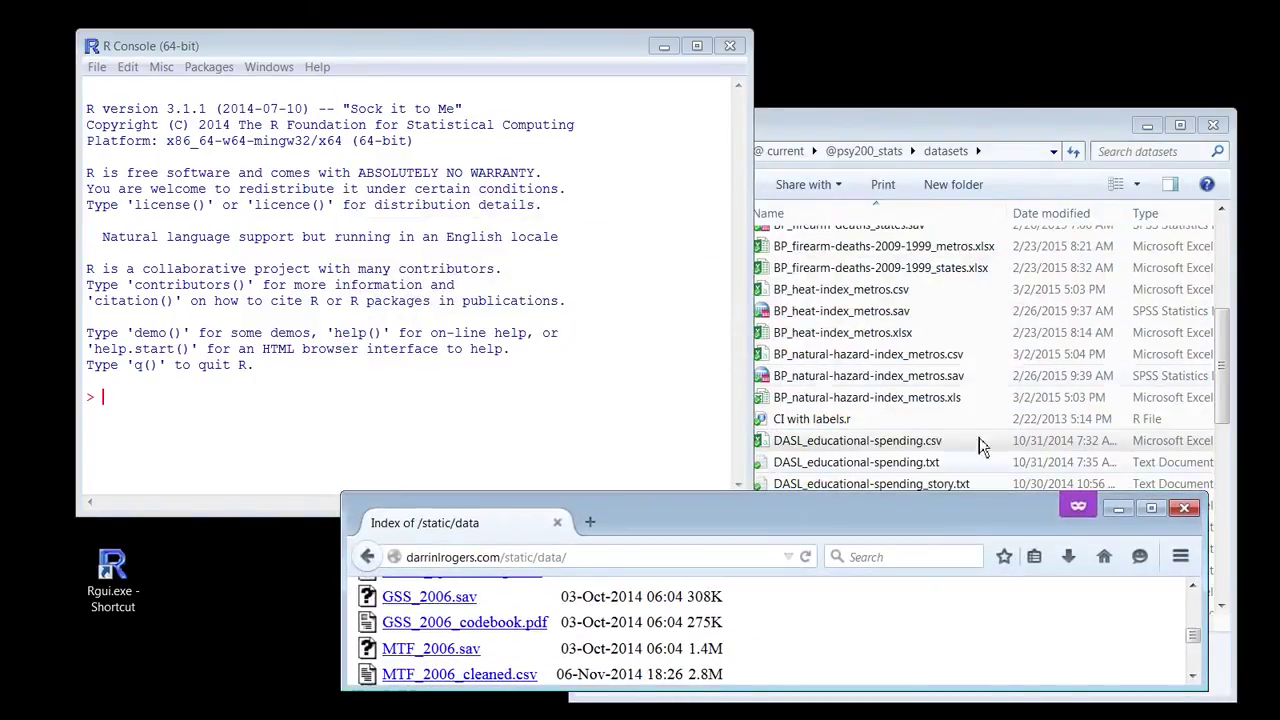
left_click_drag(551, 46, 513, 38)
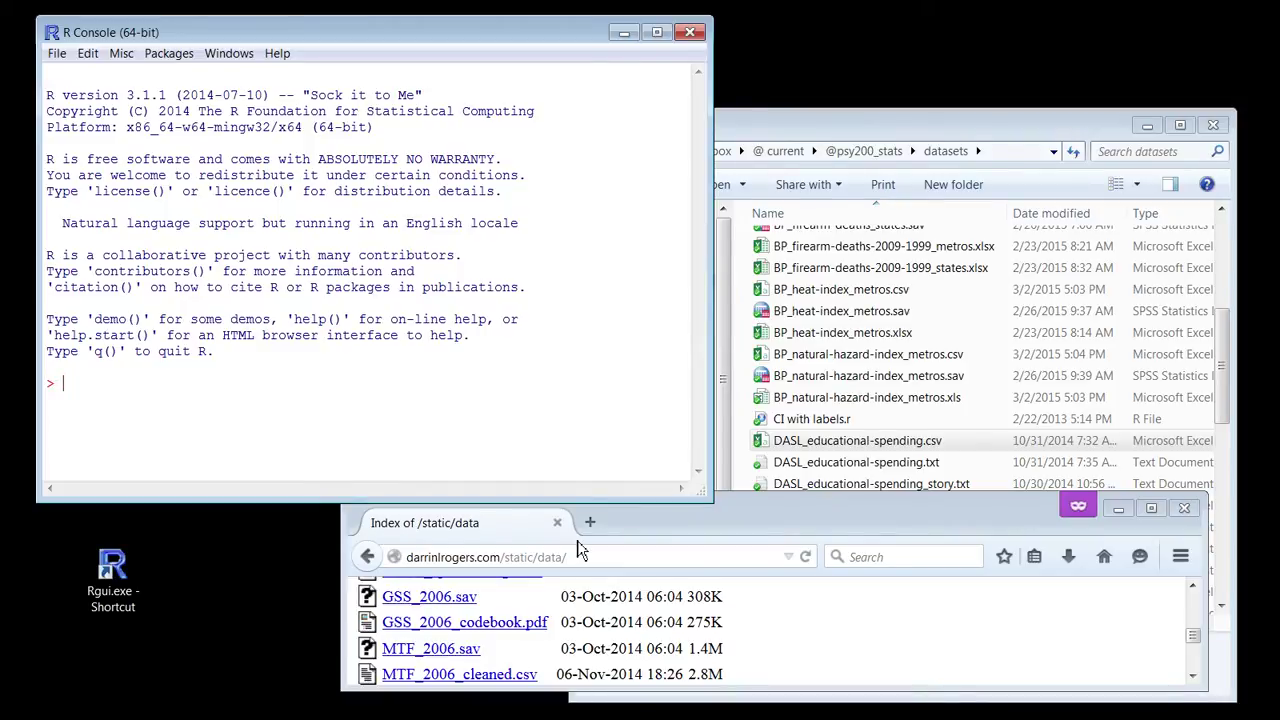
- Write the command install.packages("Rcmdr", dependencies=TRUE) at the R prompt
type("install.packages()")
key("Left")
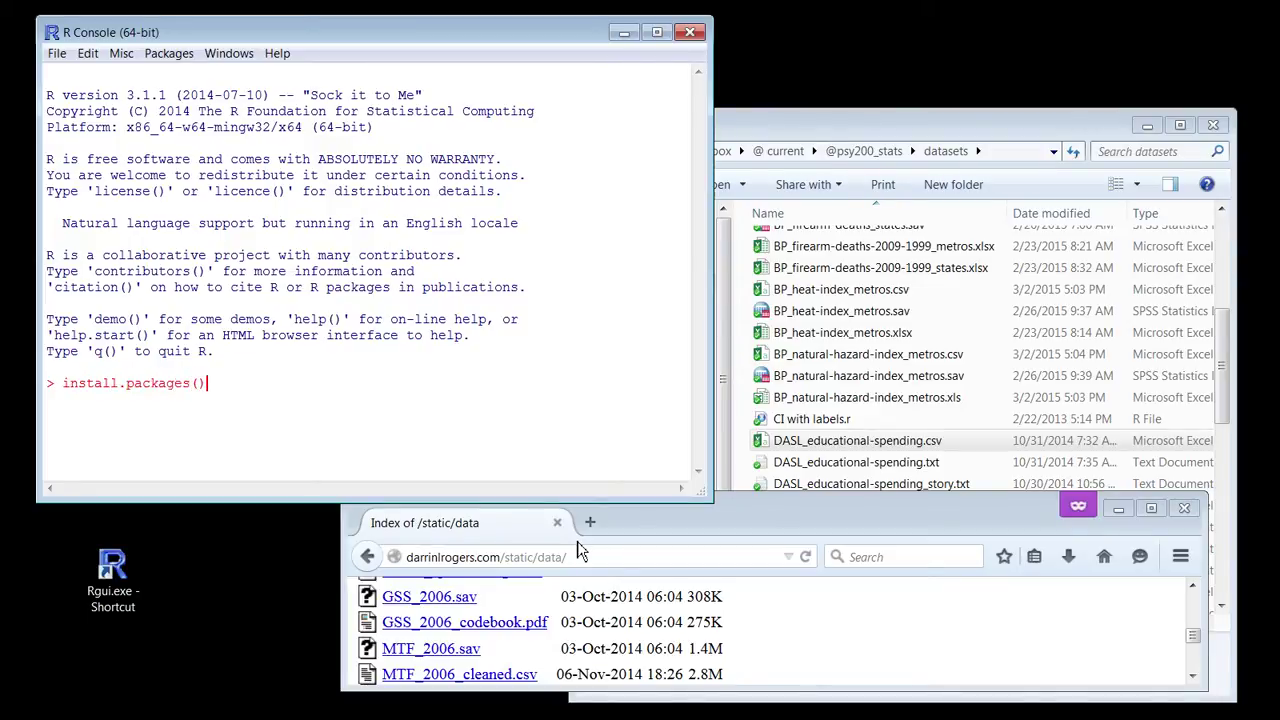
type("\"")
type("Rcmdr\",")
key("BackSpace")
key("BackSpace")
type(", ")
type("dependen")
type("cies=TR")
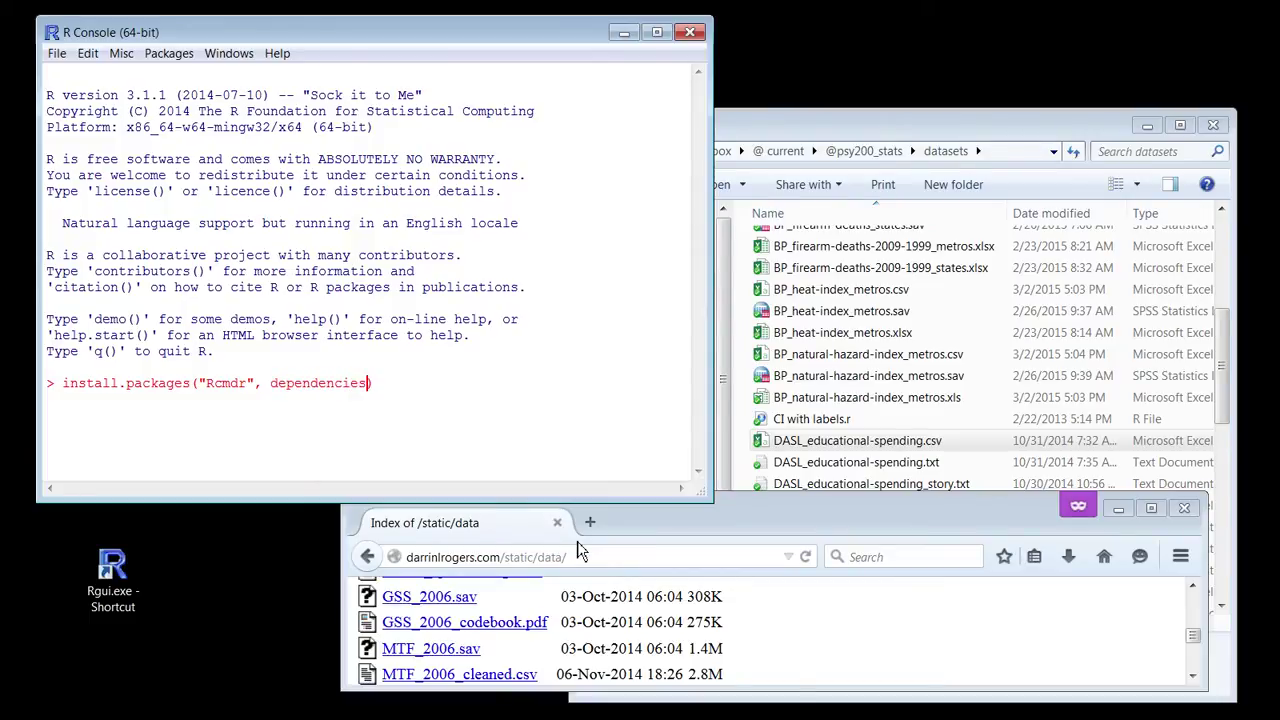
type("UE")
- Shorten the dependencies argument to dep=T and run install.packages("Rcmdr", dep=T)
key("BackSpace")
key("BackSpace")
key("BackSpace")
key("BackSpace")
key("BackSpace")
key("BackSpace")
key("BackSpace")
key("BackSpace")
key("BackSpace")
key("Right")
key("Delete")
key("Delete")
key("Delete")
key("Return")
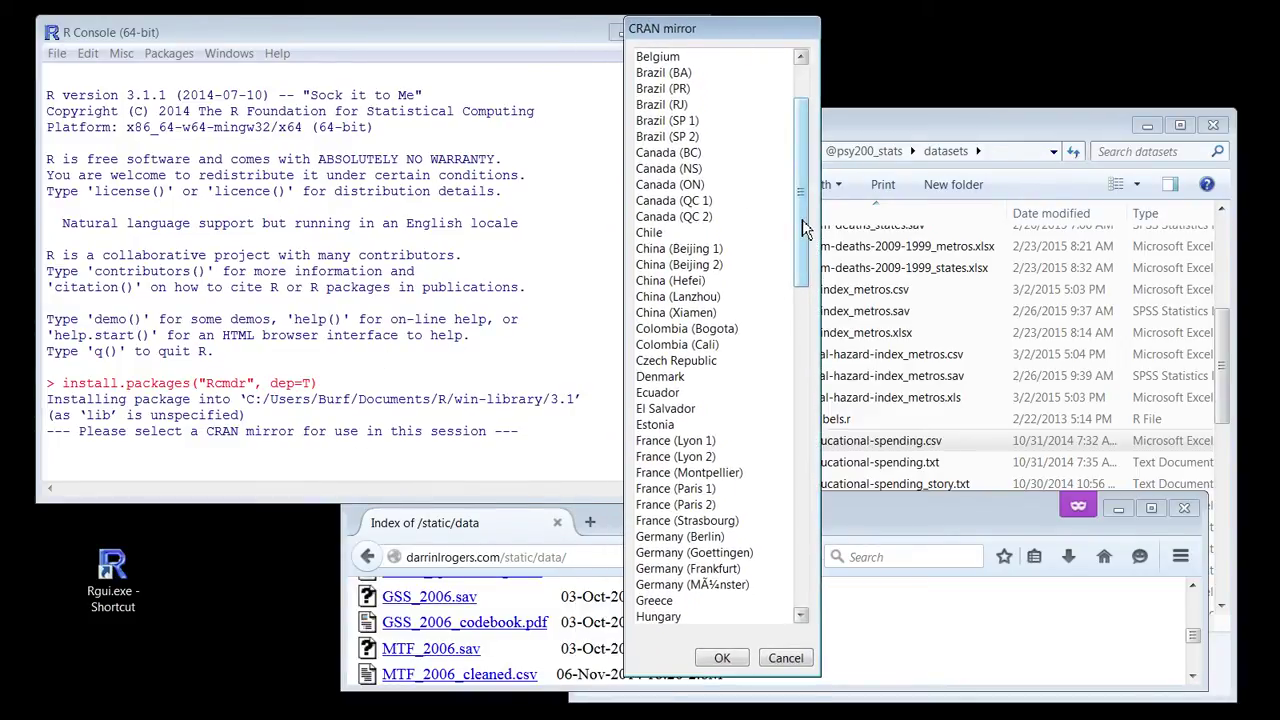
- Choose USA (PA 1) as the CRAN mirror for installing the package
left_click(698, 296)
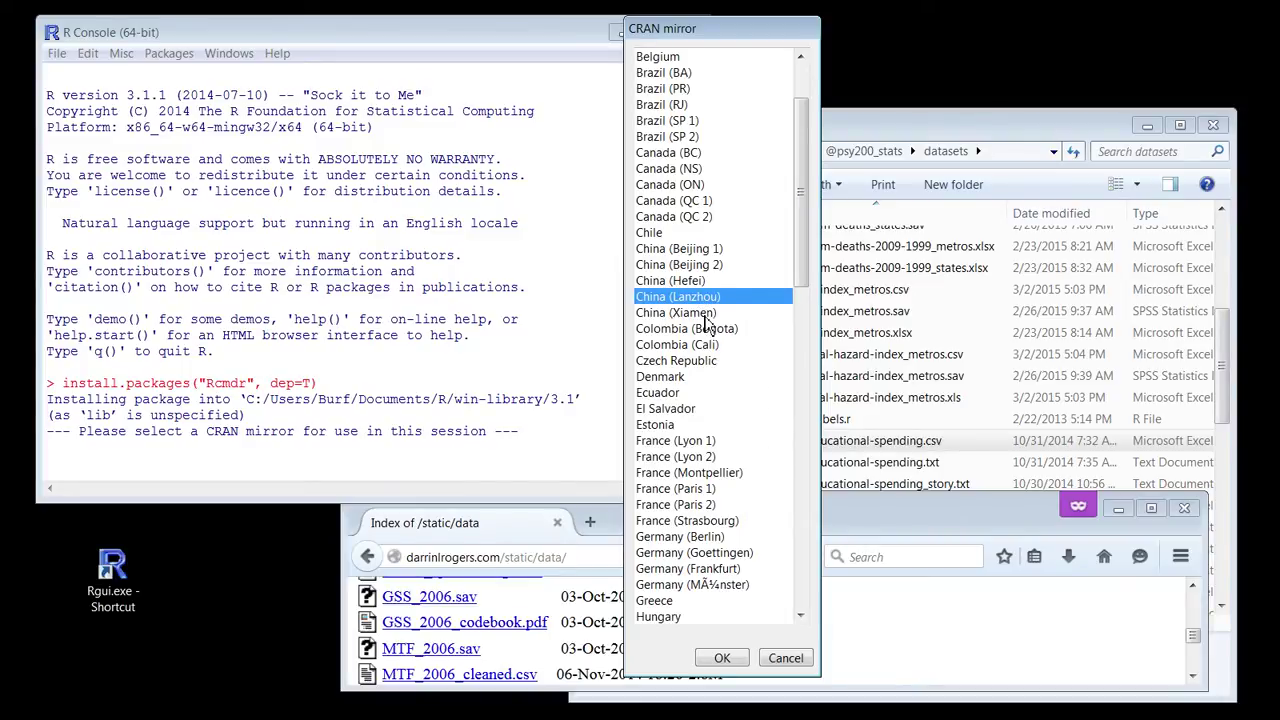
left_click(699, 332)
left_click_drag(806, 200, 760, 570)
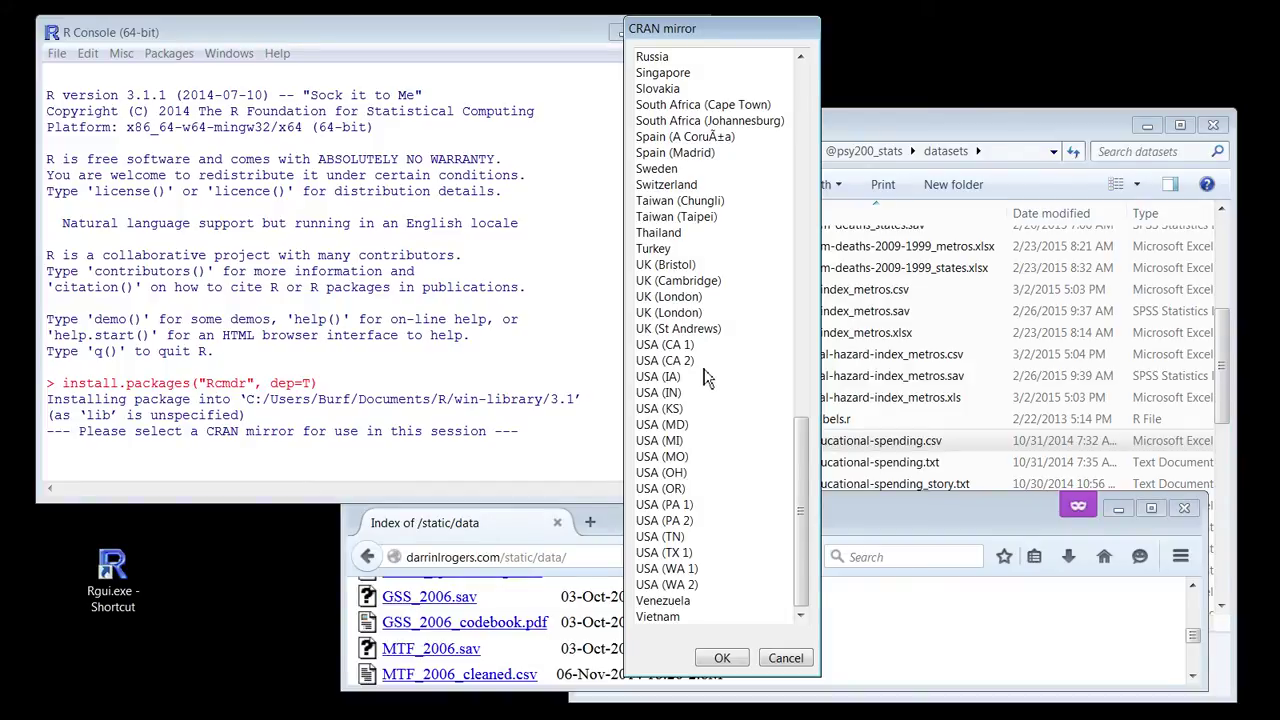
left_click(671, 506)
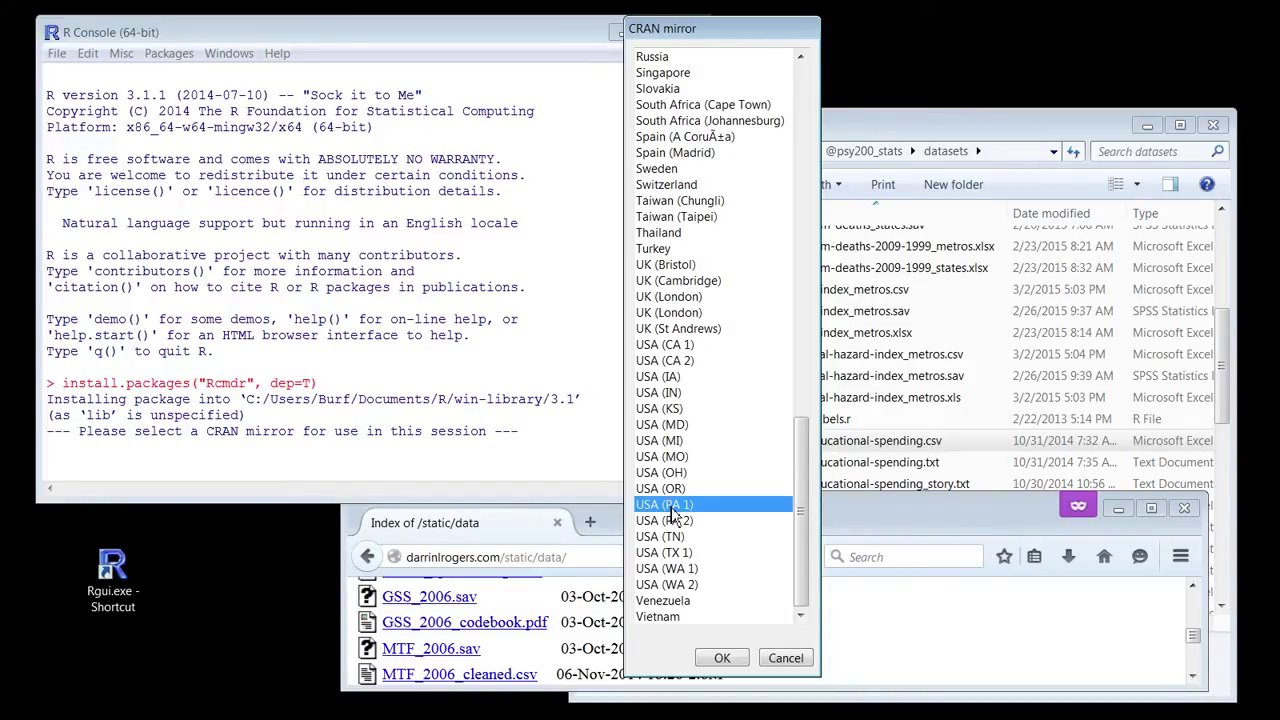
left_click(722, 657)
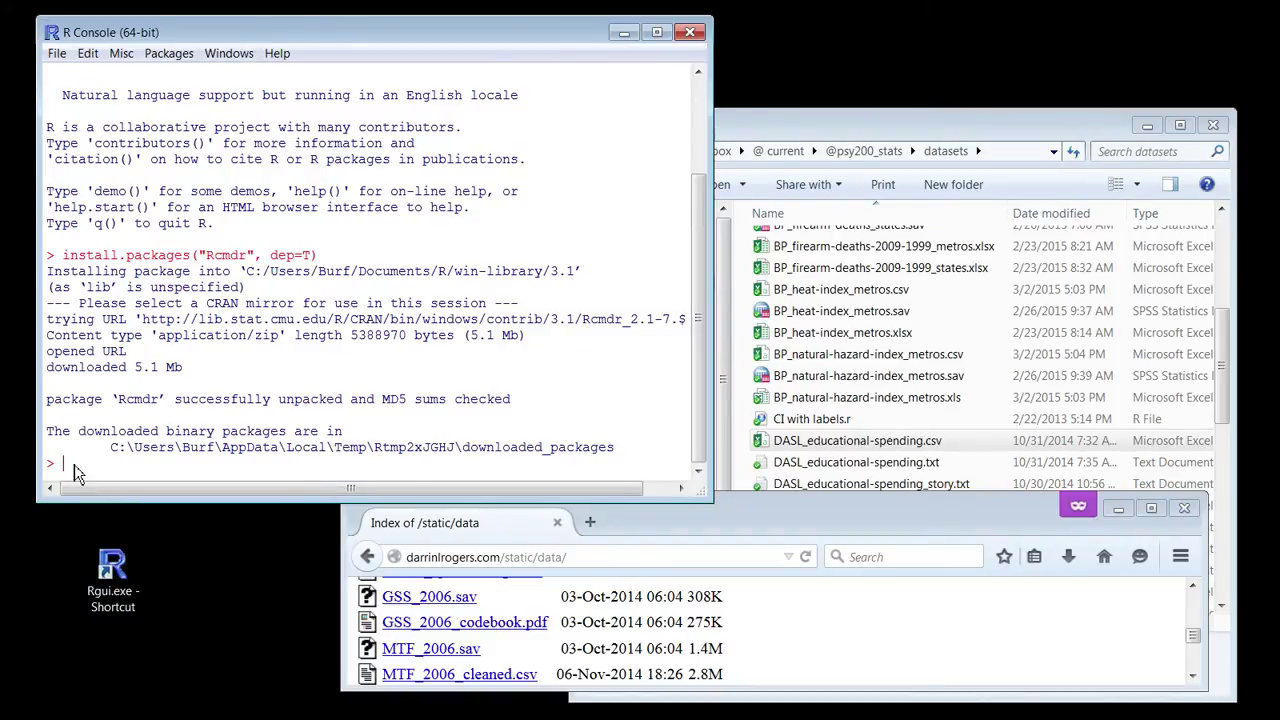
- Load R Commander with library(Rcmdr), minimize the datasets folder, and move the R Commander window clear of the console text
type("library")
type("(Rcmdr)")
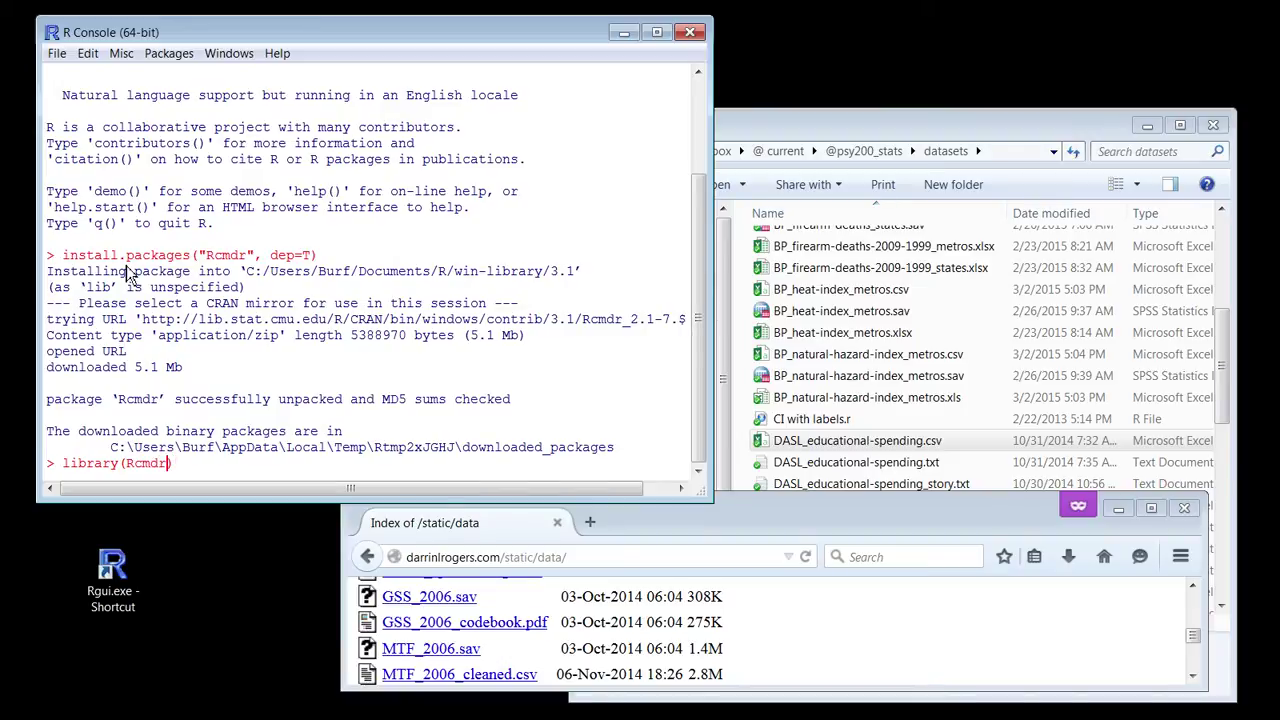
type("\"")
key("Right")
key("Right")
key("Right")
key("Right")
key("Right")
key("Right")
key("Right")
key("BackSpace")
key("Return")
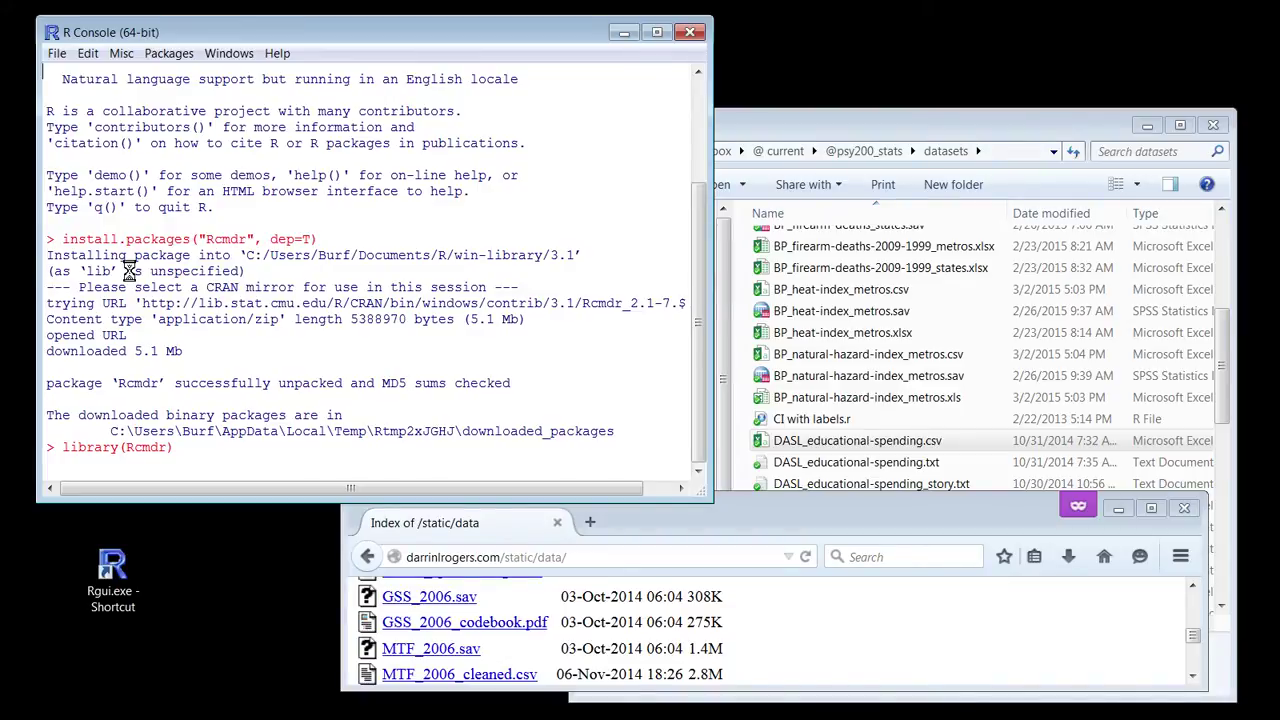
left_click(1147, 125)
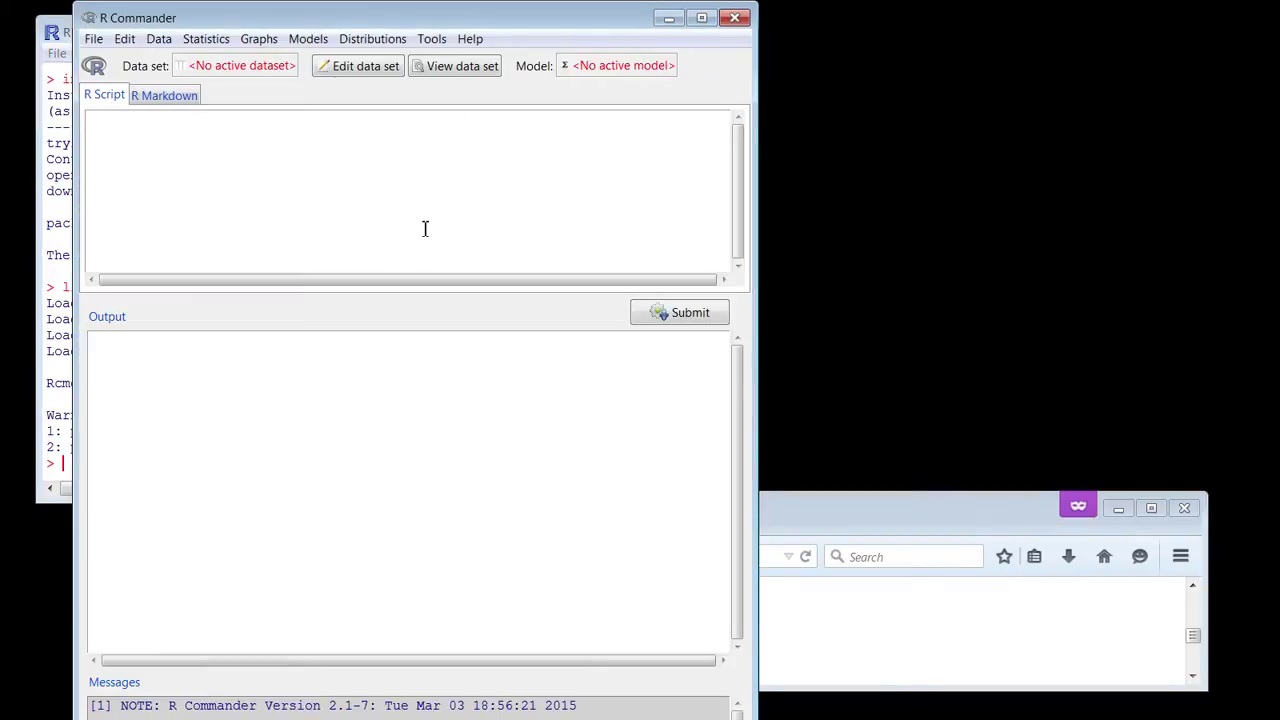
left_click_drag(437, 20, 733, 24)
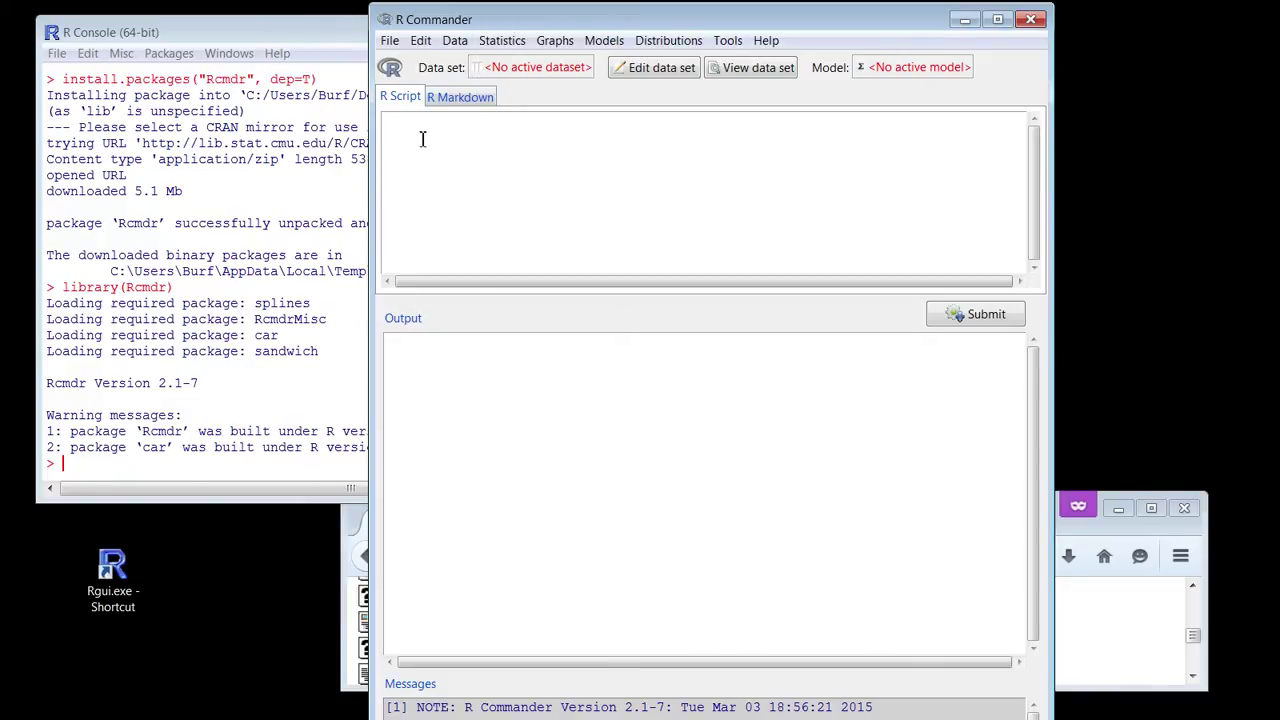
- Start importing data from a text file and name the data set Data1
left_click(458, 46)
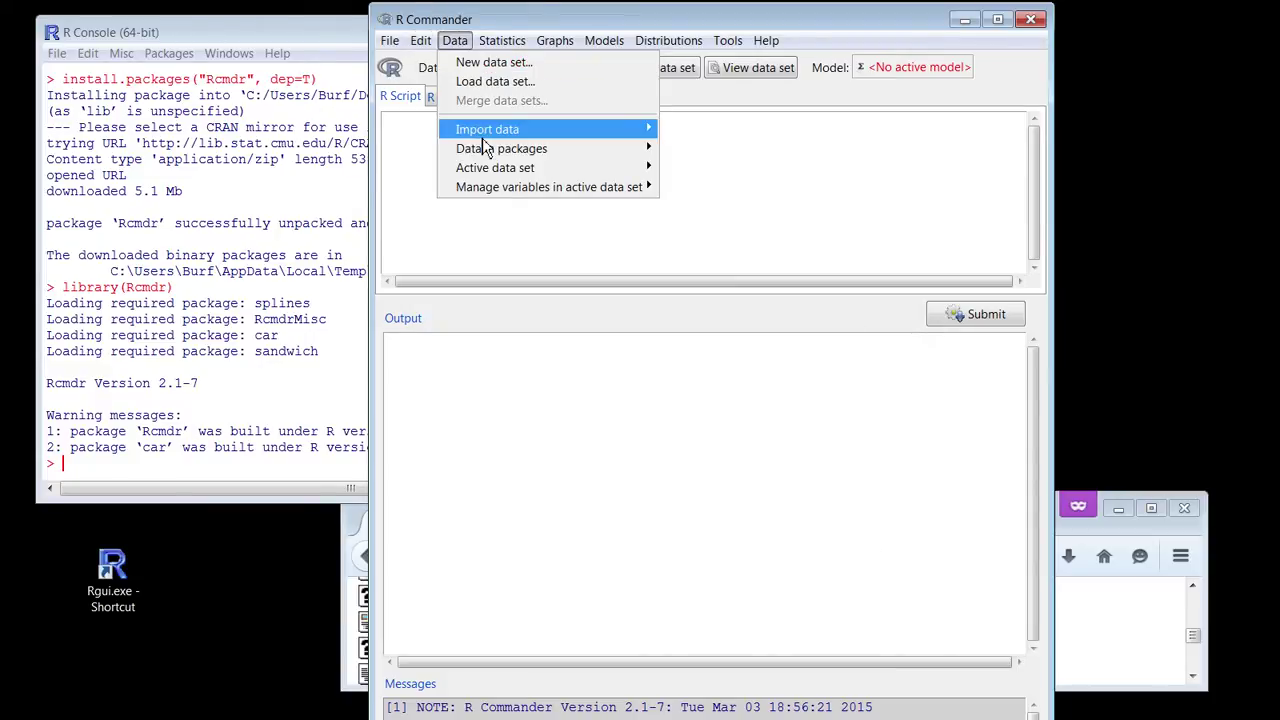
mouse_move(570, 134)
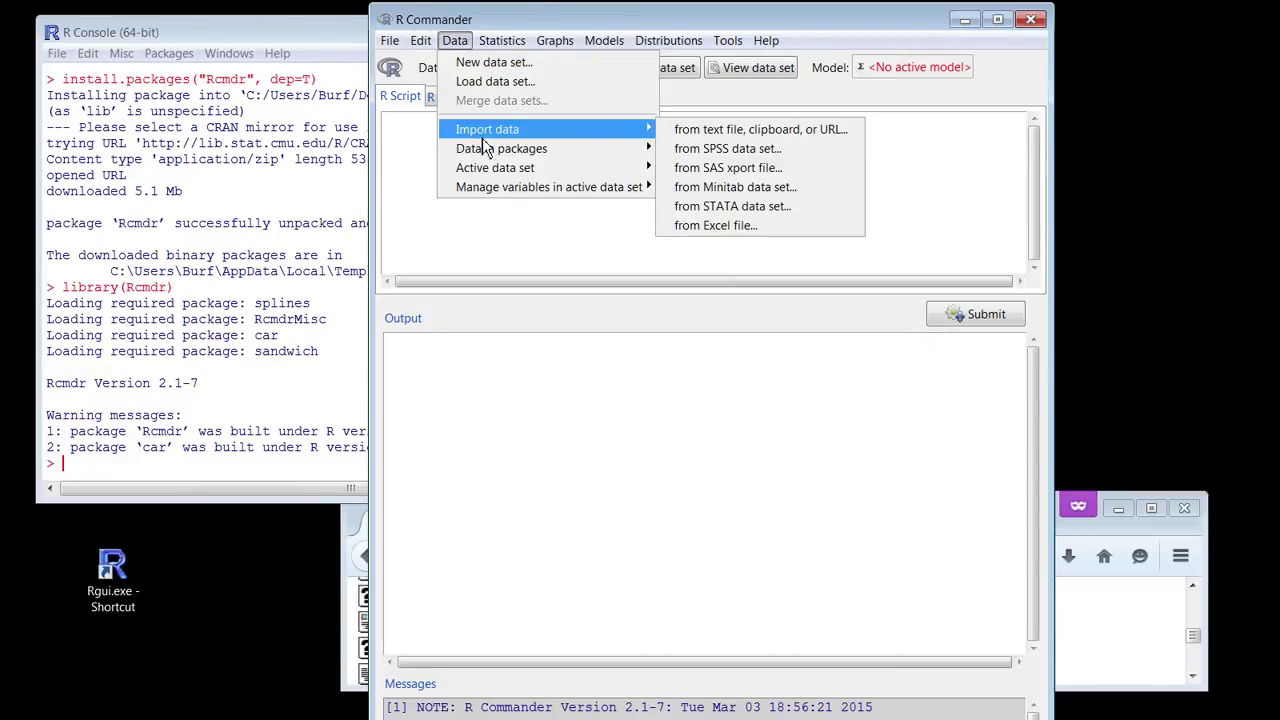
left_click(843, 133)
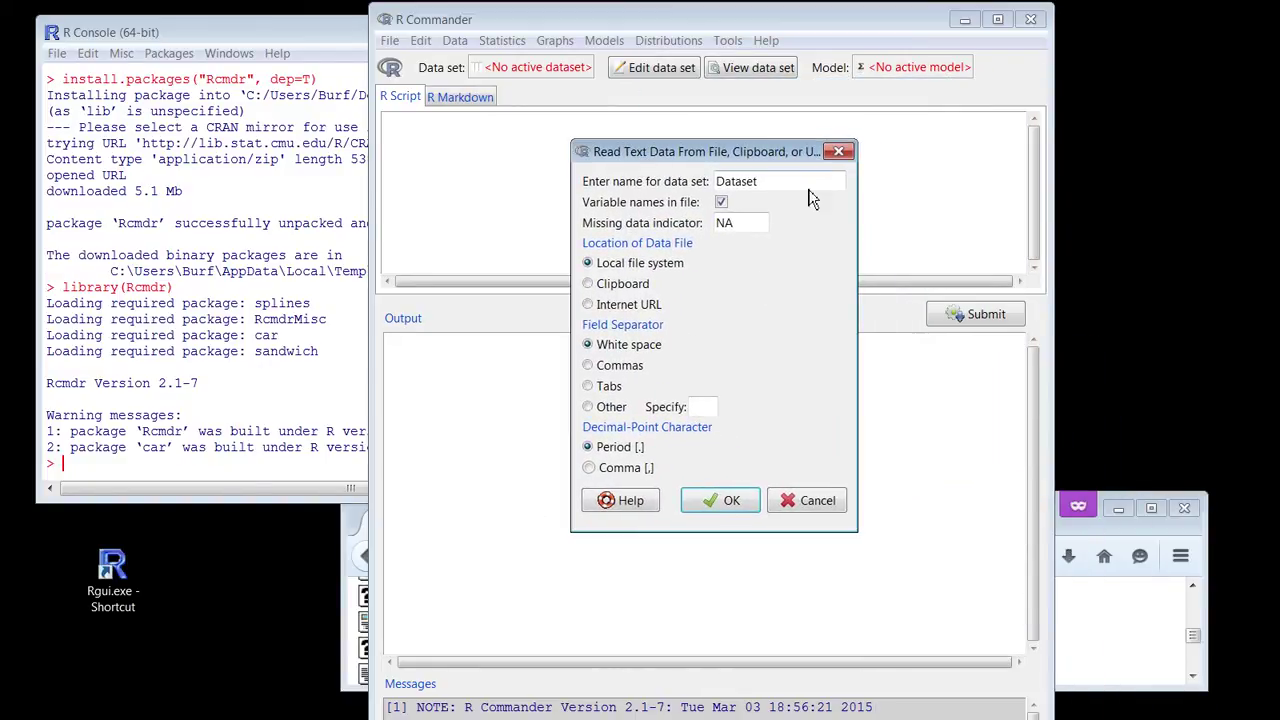
left_click_drag(775, 190, 709, 186)
type("Data1")
- Set the import to read from the local file system with commas as the field separator, and confirm the settings
left_click(588, 284)
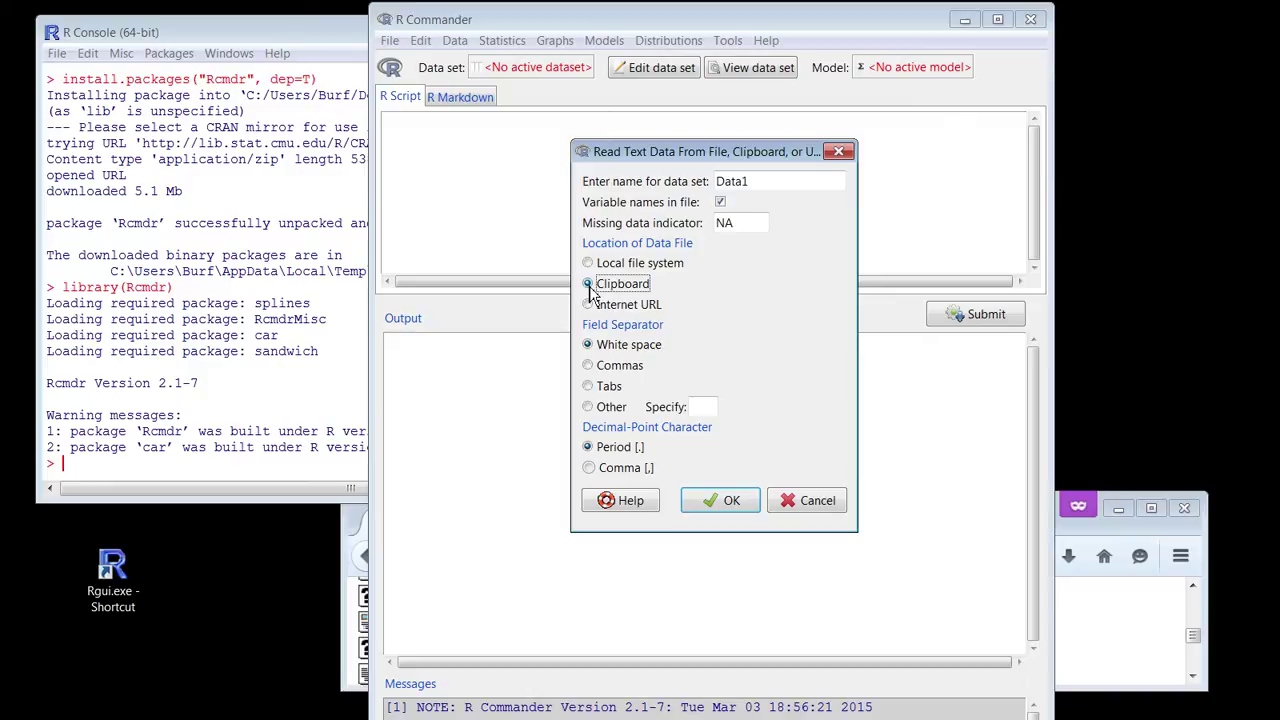
left_click(588, 264)
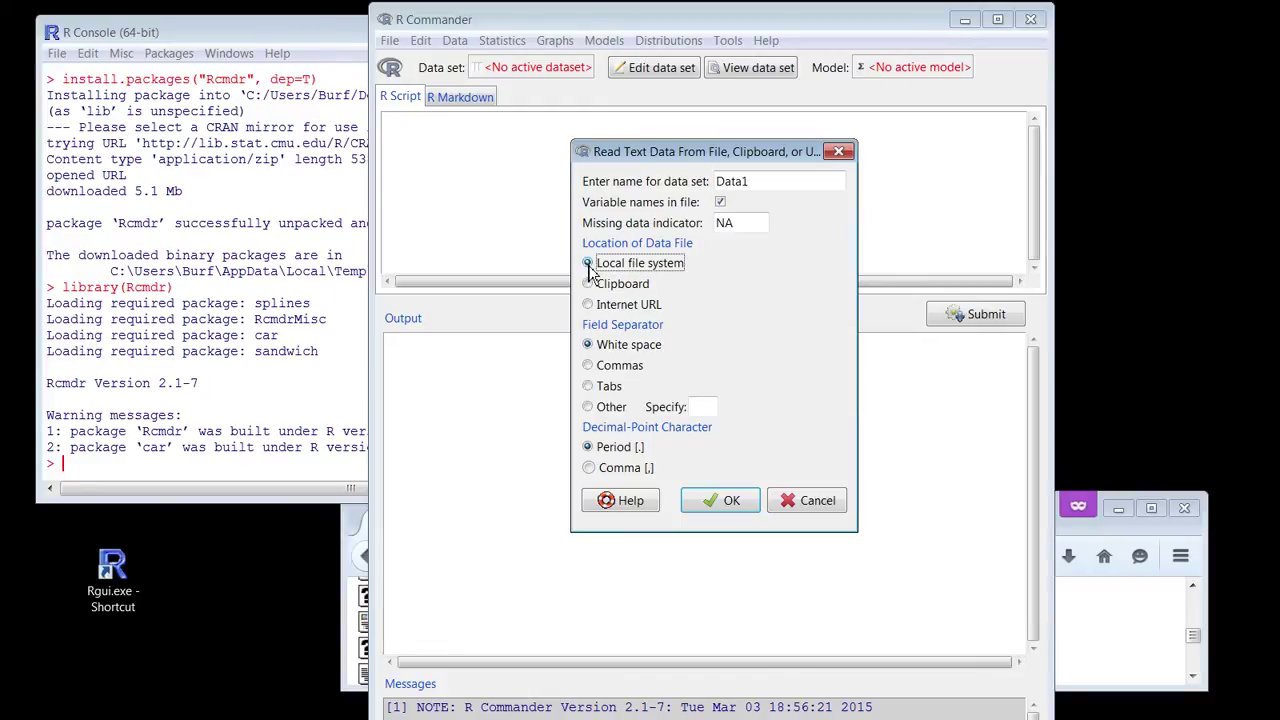
left_click(588, 305)
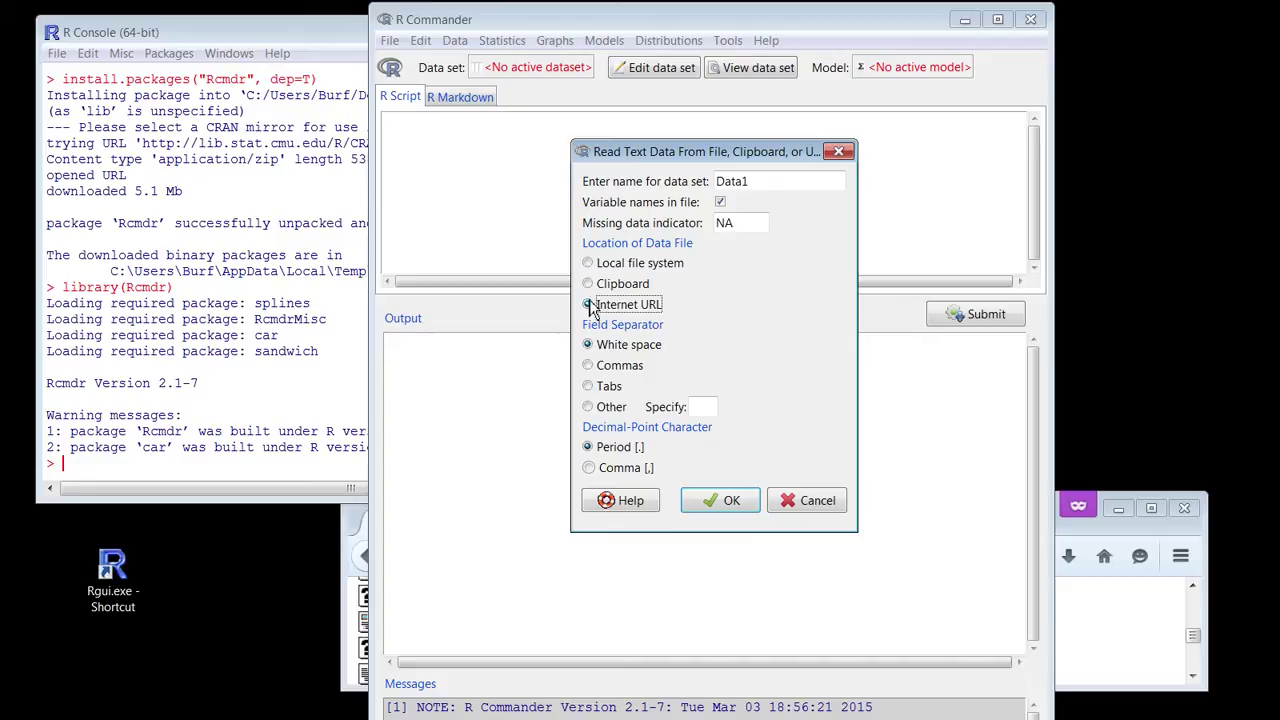
left_click(589, 264)
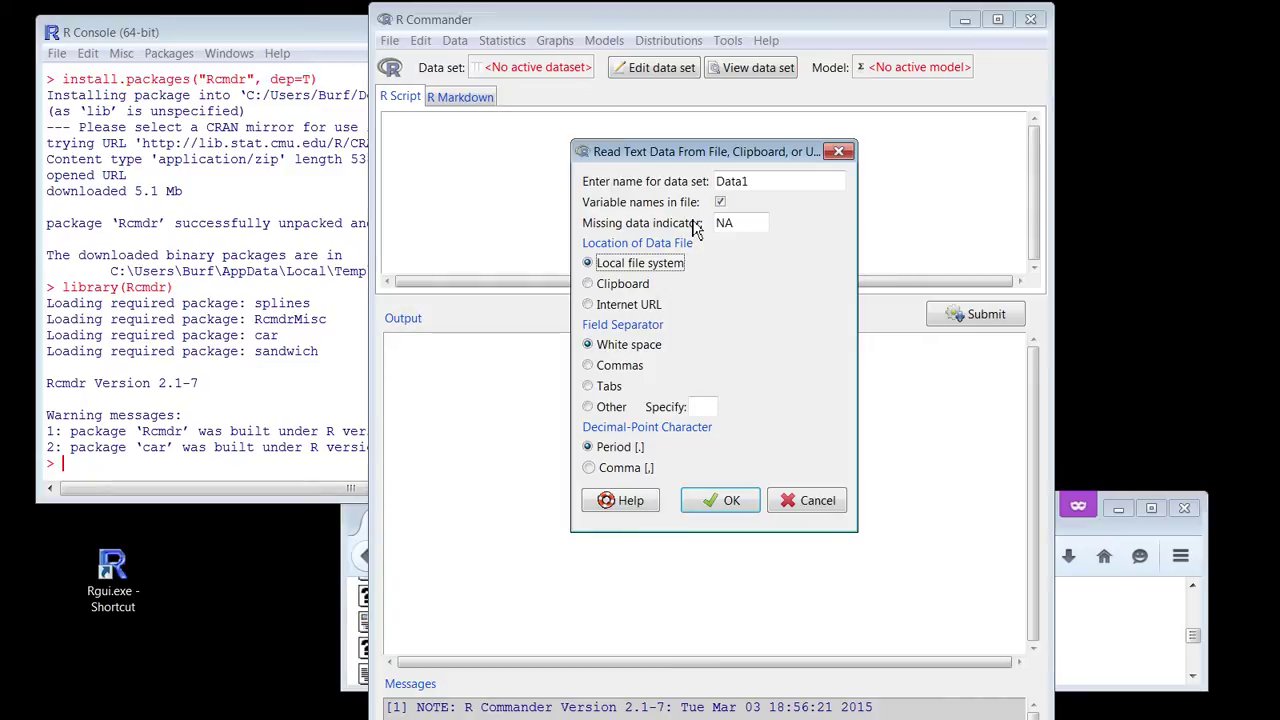
left_click(588, 367)
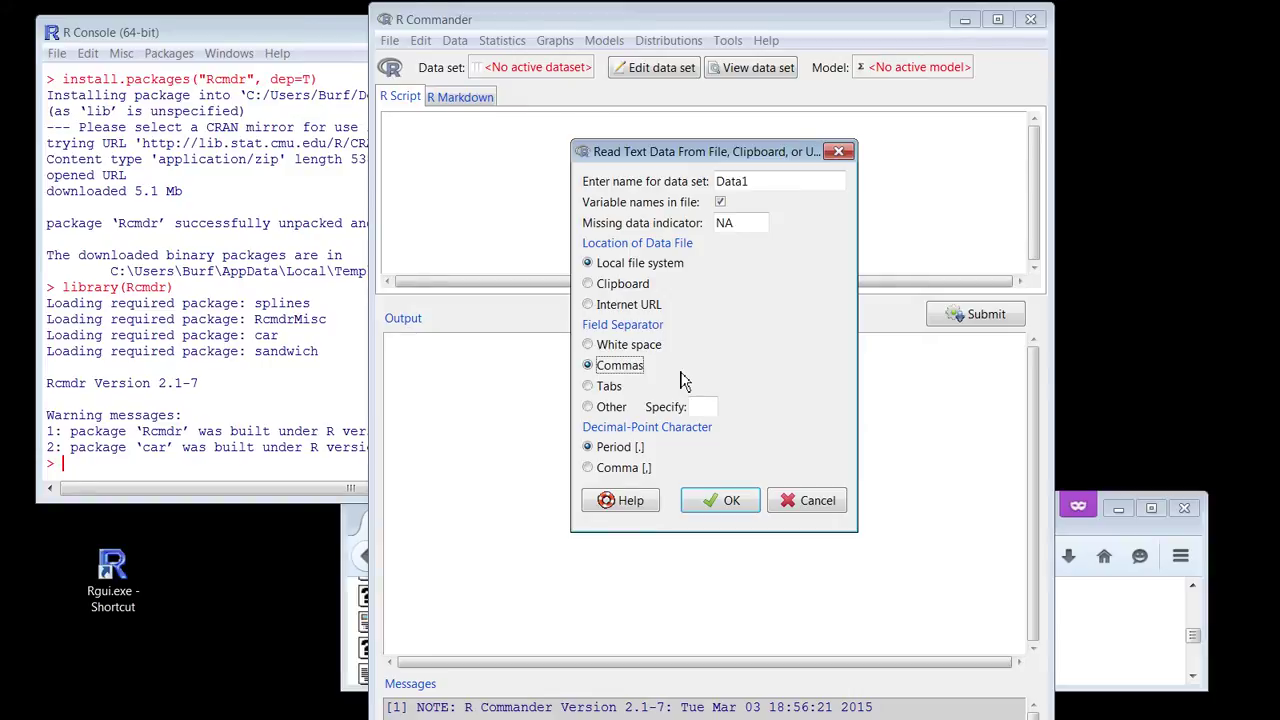
left_click(719, 501)
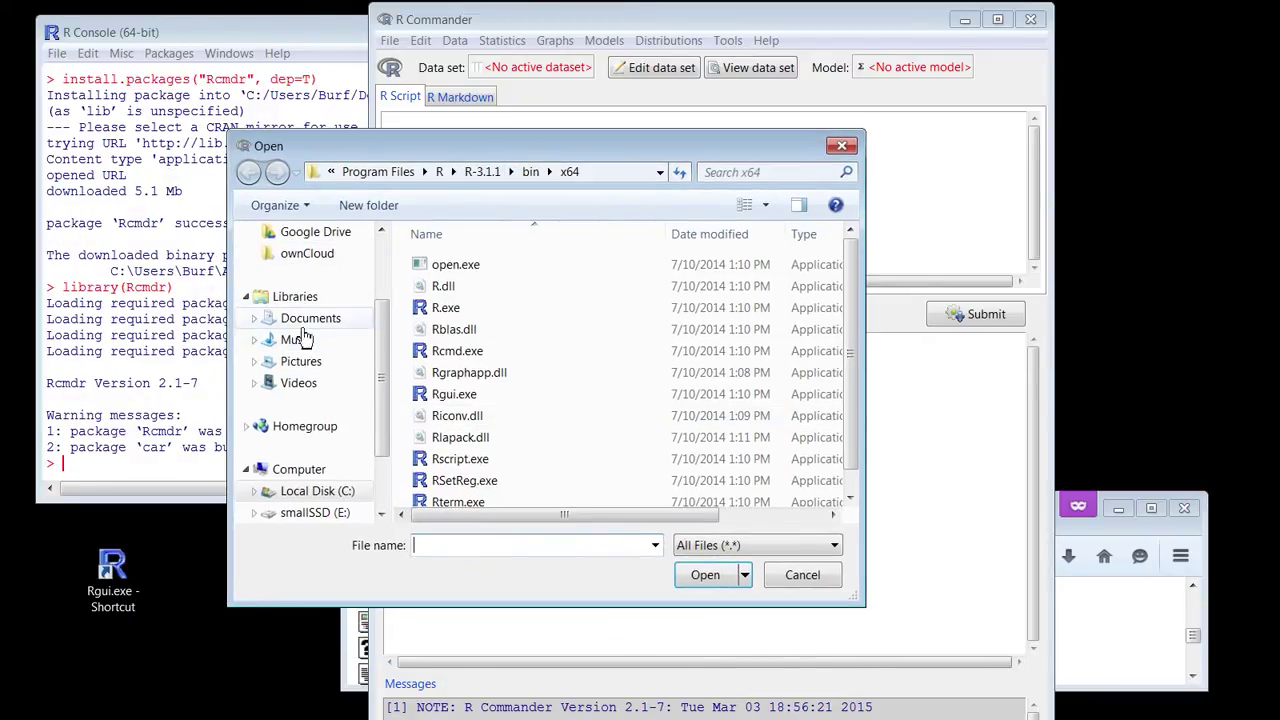
left_click_drag(378, 345, 380, 220)
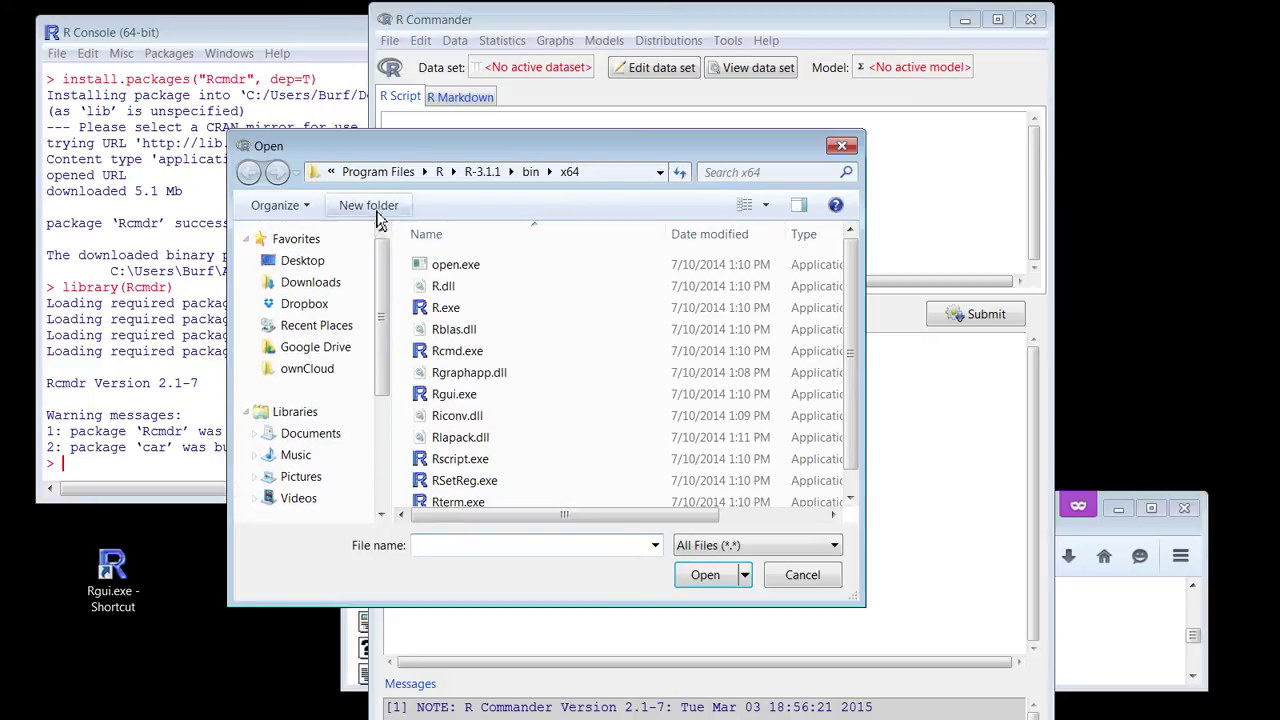
left_click(316, 306)
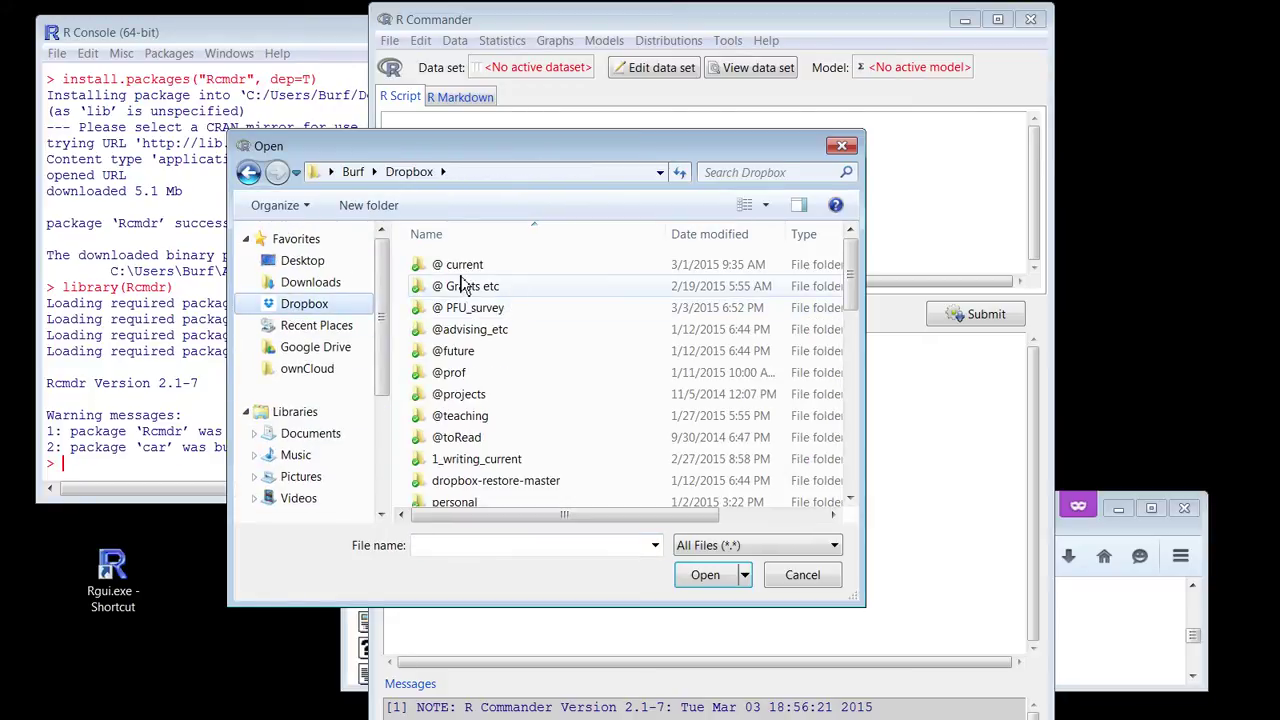
left_click(459, 270)
double_click(459, 270)
double_click(459, 266)
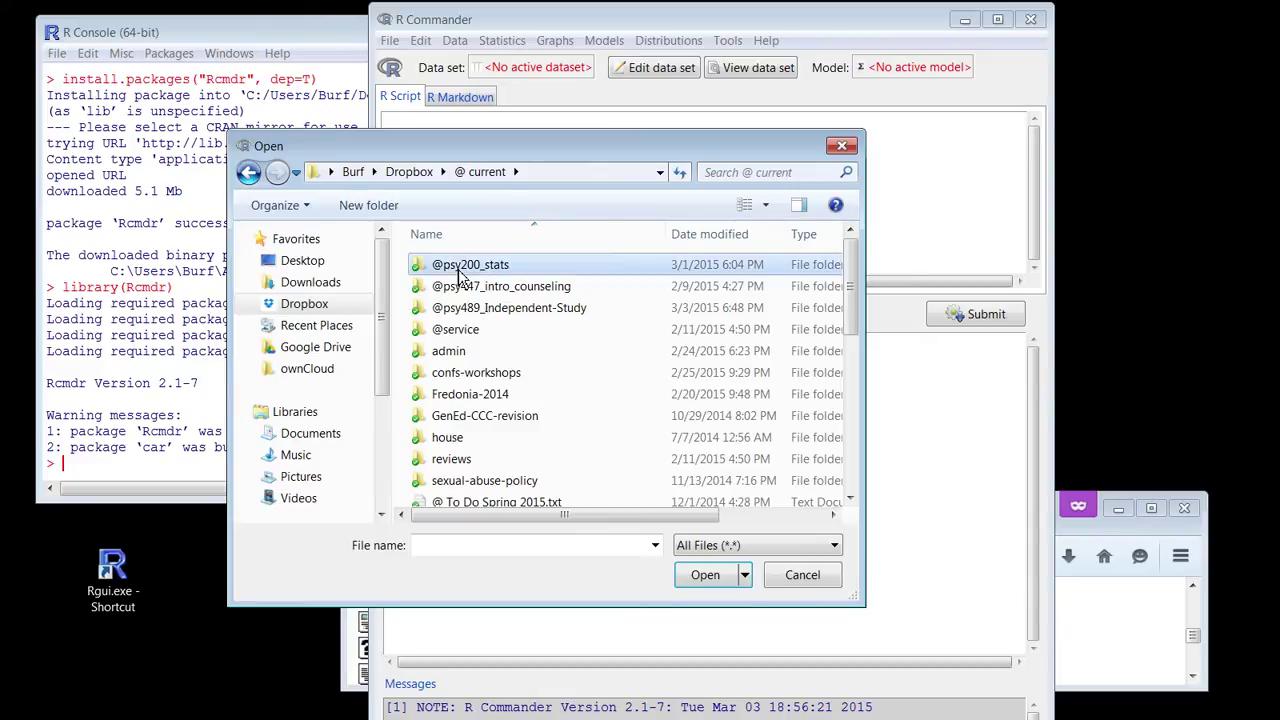
left_click(462, 398)
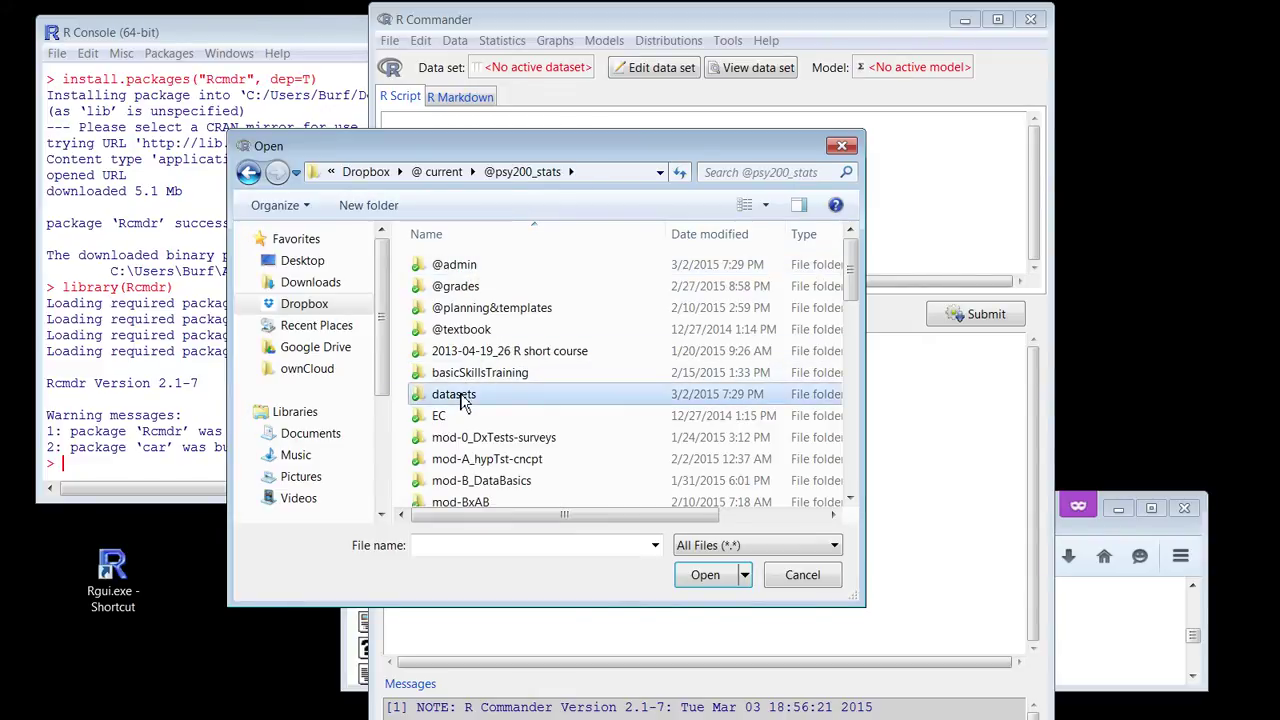
double_click(462, 398)
- Find ka_2011.csv in the datasets folder and open it to import it
scroll(476, 400, "down", 3)
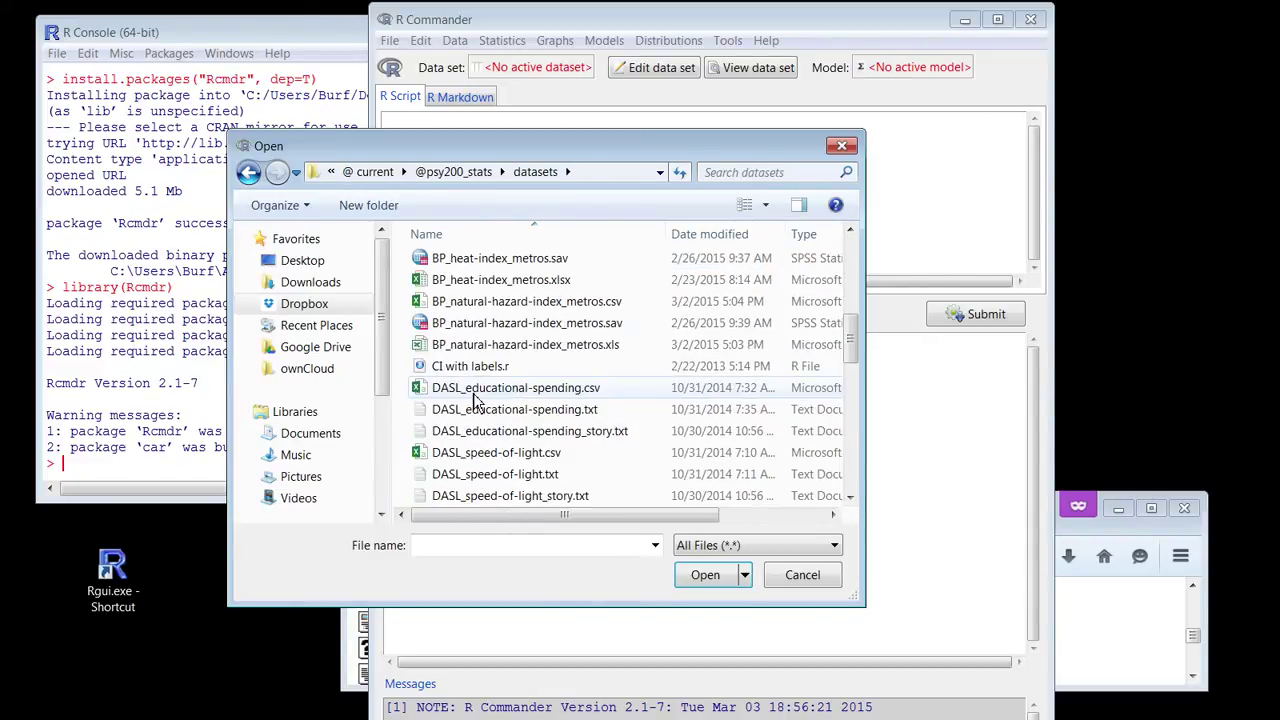
scroll(476, 400, "down", 5)
scroll(476, 400, "up", 1)
scroll(476, 400, "up", 2)
scroll(476, 400, "down", 2)
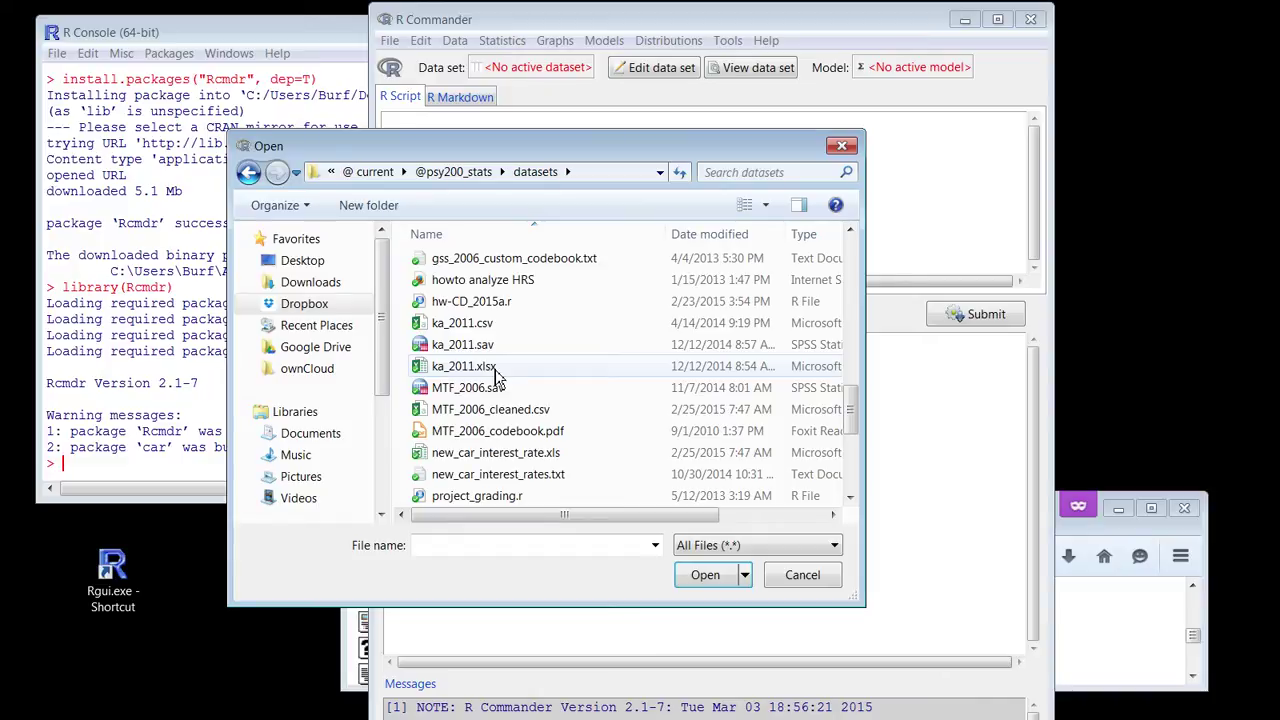
left_click(487, 330)
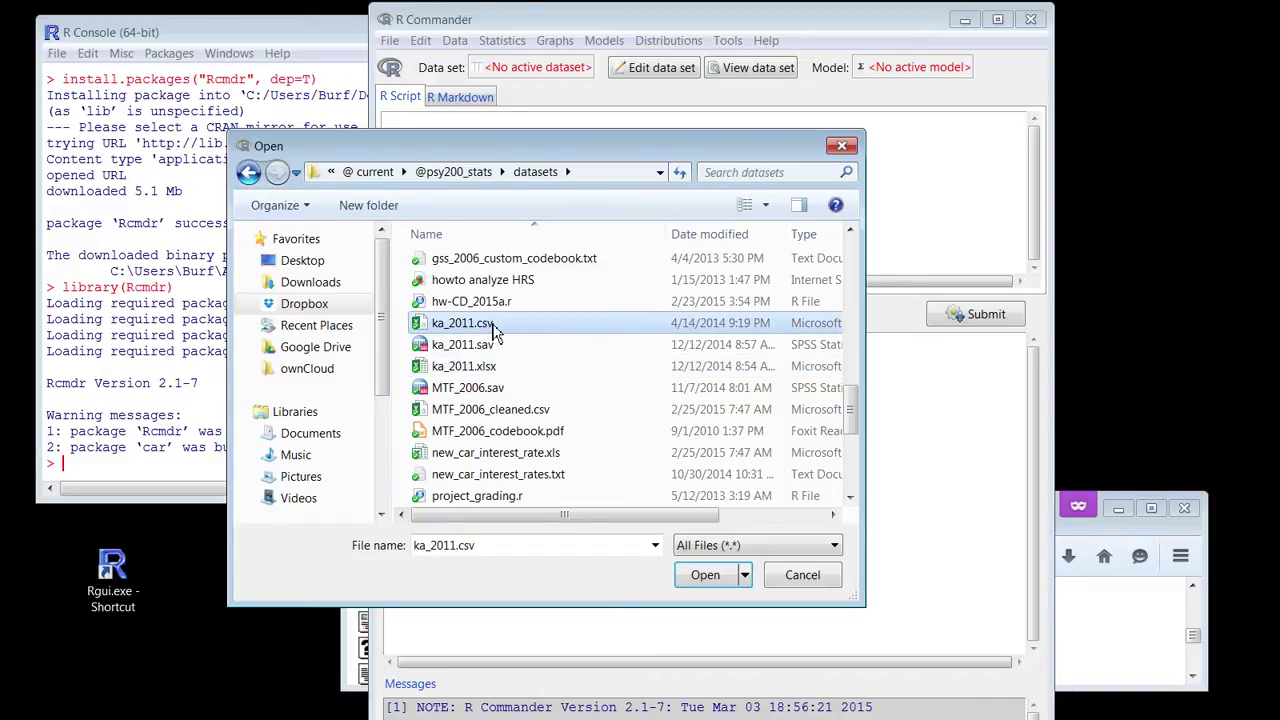
double_click(493, 330)
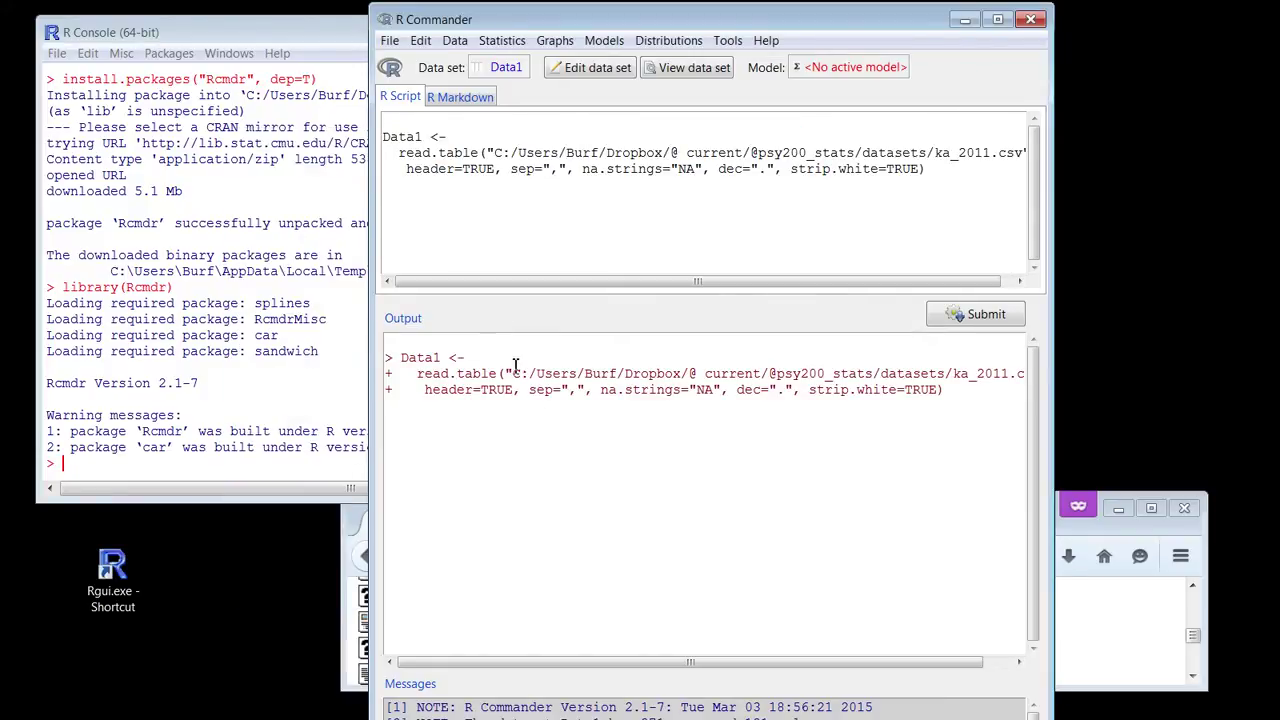
- Move the R Commander window so its messages are readable and check the row and column counts reported for Data1
mouse_move(672, 22)
left_mouse_down()
mouse_move(671, 71)
mouse_move(662, 26)
left_mouse_up()
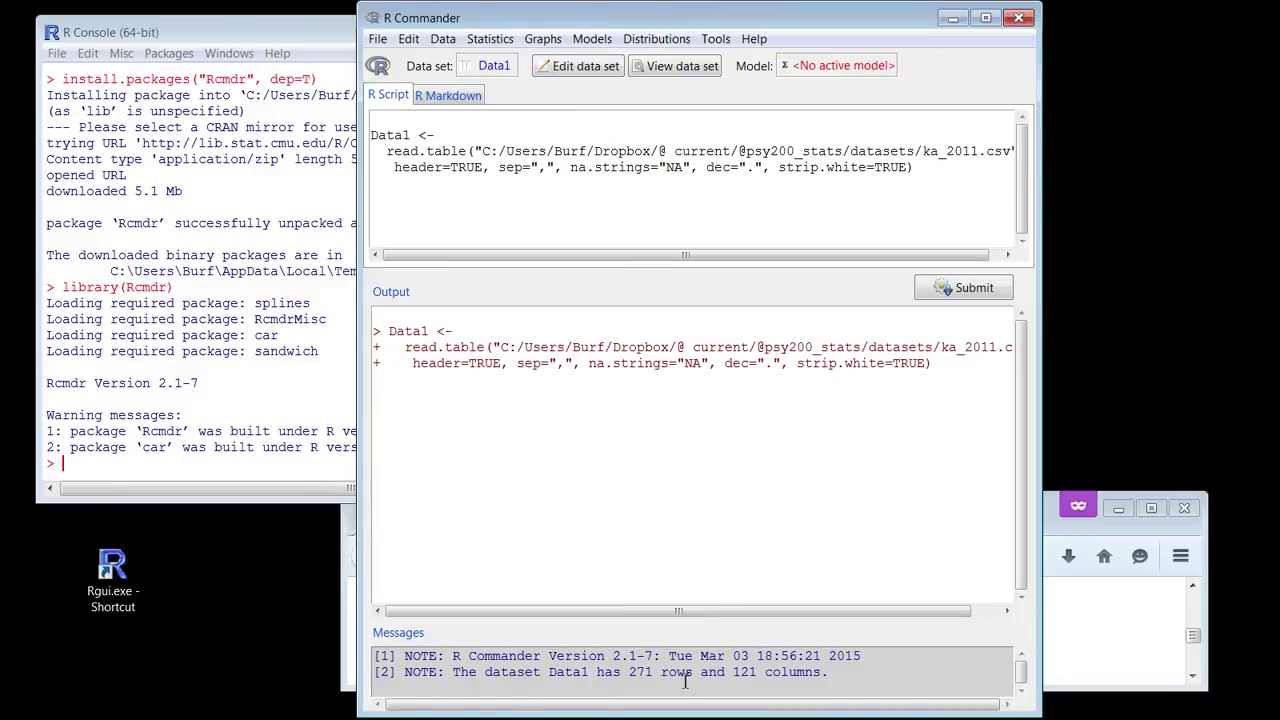
double_click(552, 672)
left_click_drag(629, 672, 758, 675)
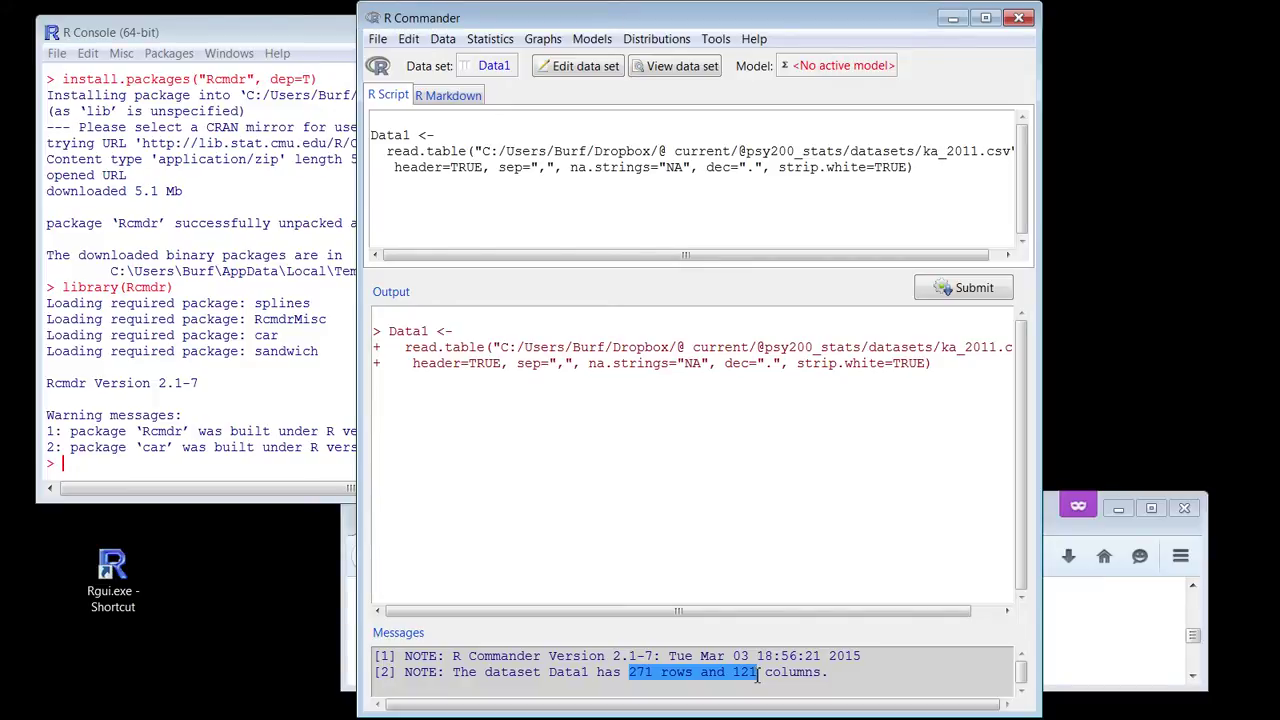
- View the Data1 data set in an enlarged window, look through its columns and rows, and close the view
left_click(676, 66)
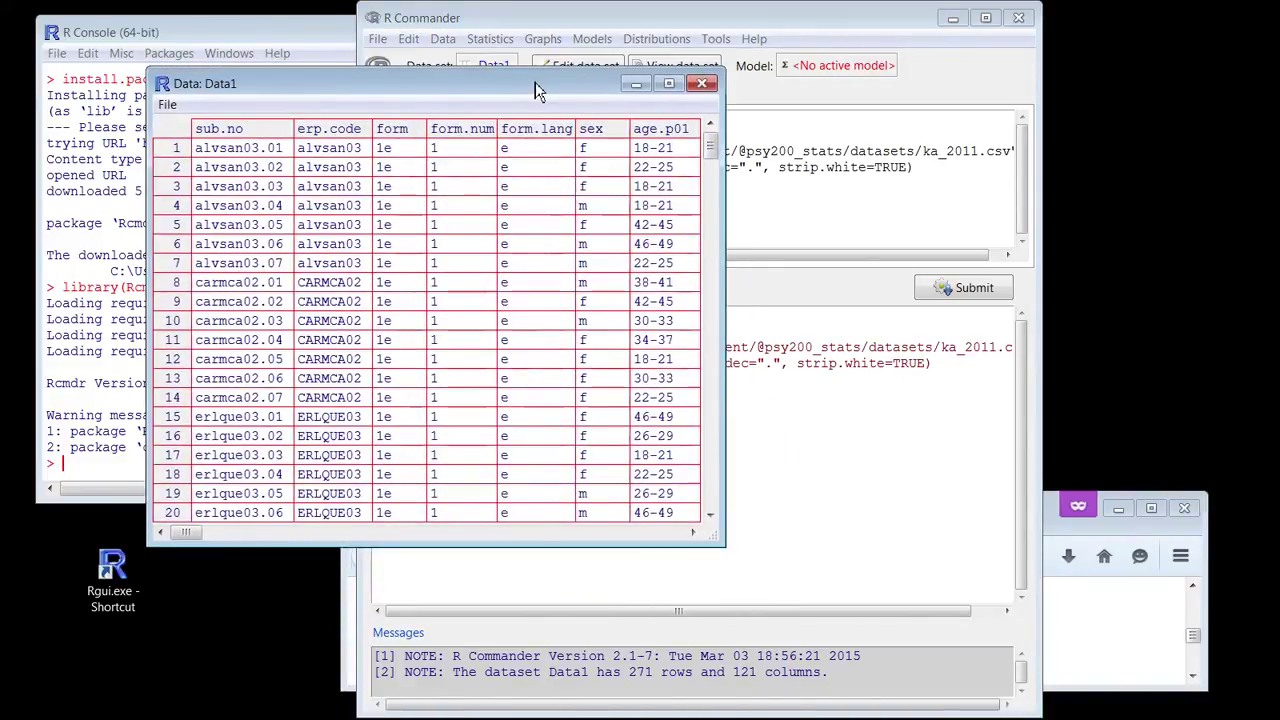
left_click_drag(724, 543, 958, 707)
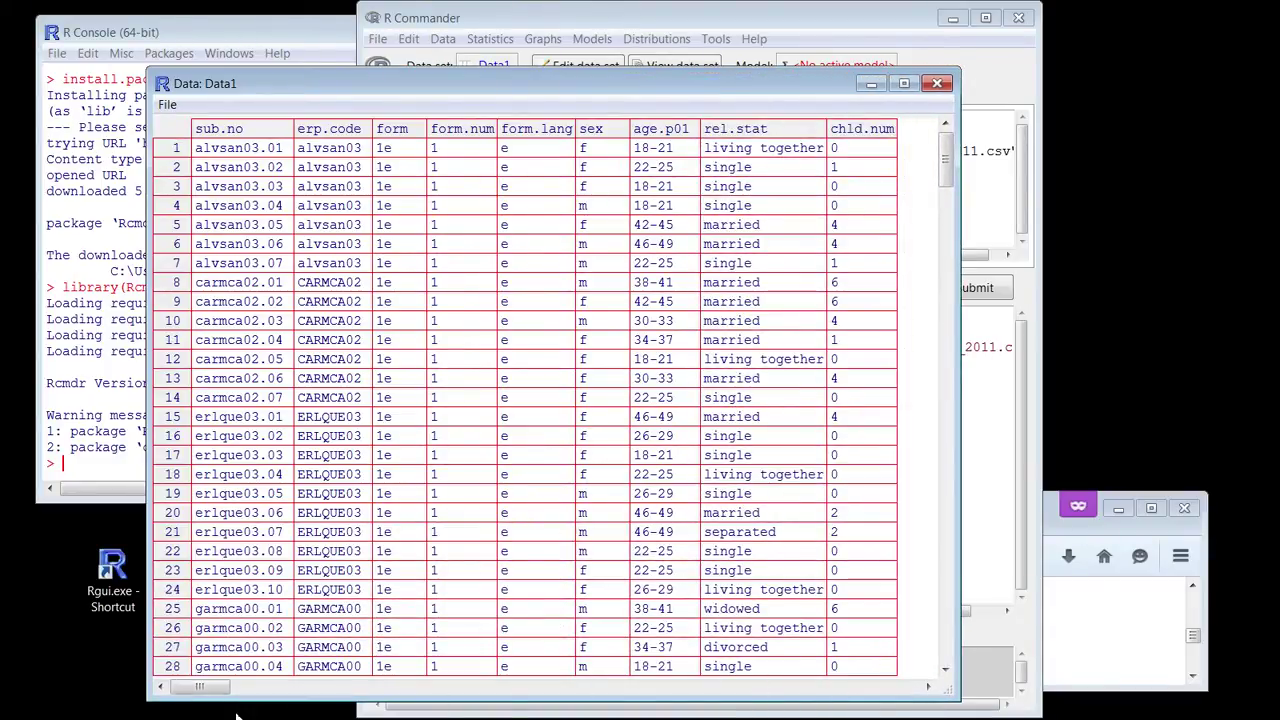
left_click(276, 688)
left_click_drag(276, 688, 707, 663)
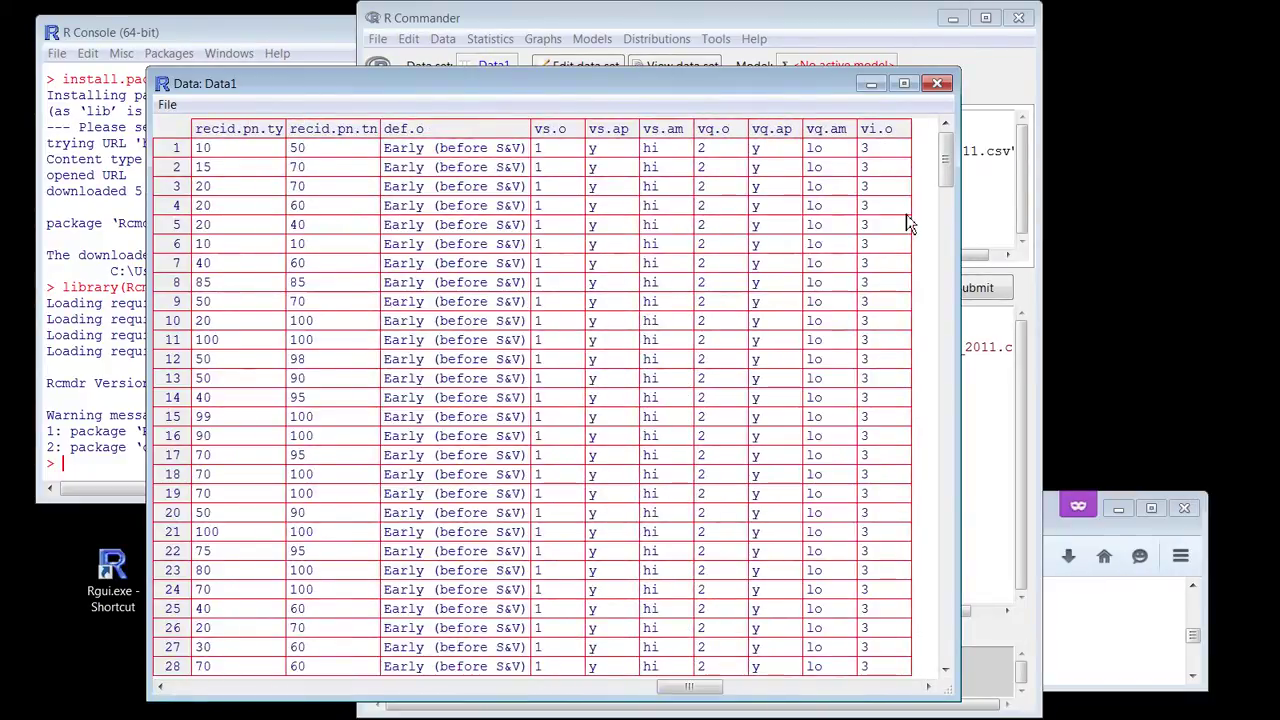
left_click_drag(947, 150, 951, 588)
left_click_drag(706, 689, 222, 458)
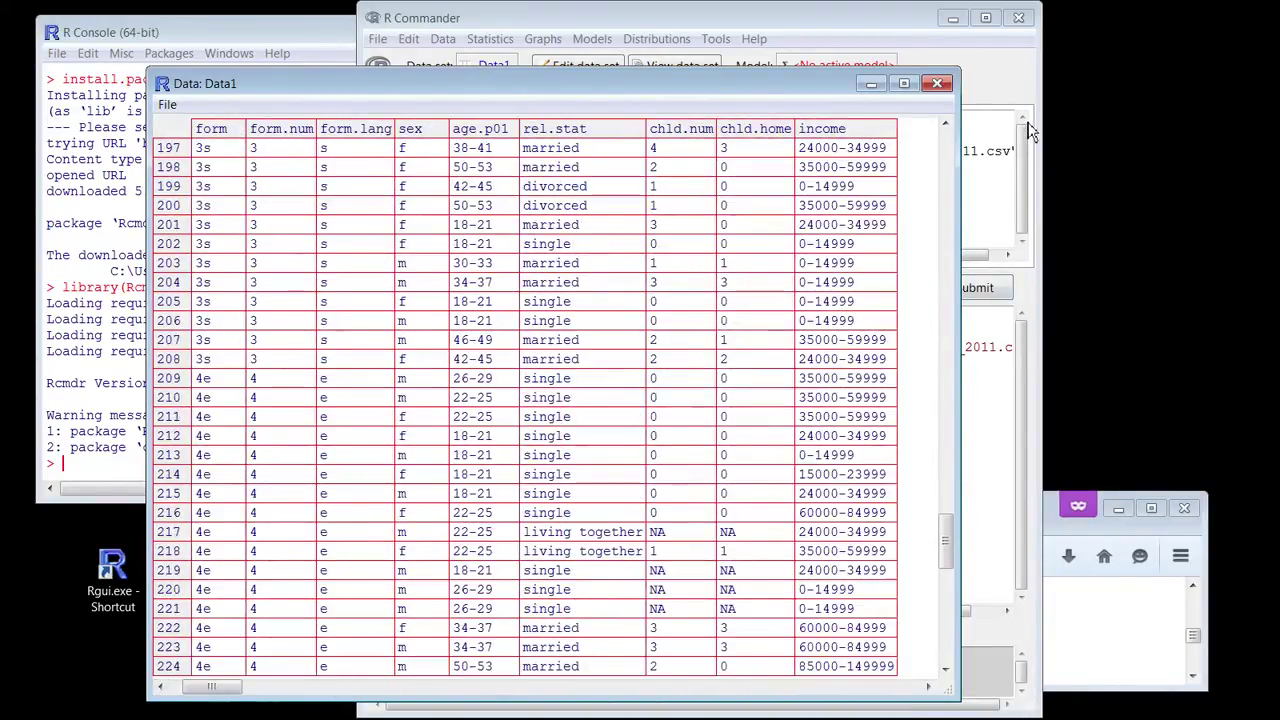
left_click(936, 84)
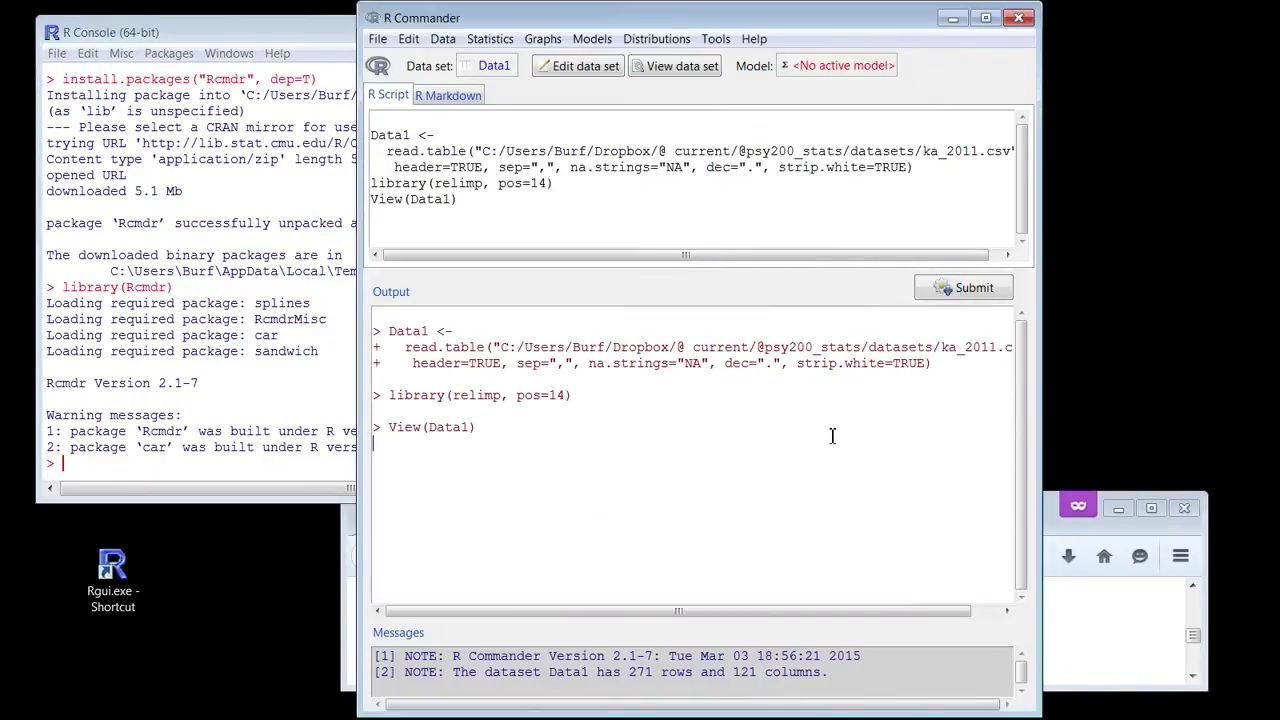
- Minimize the R console, view Data1 again in a larger window to examine its variables, and close the view
left_click(277, 34)
left_click(623, 34)
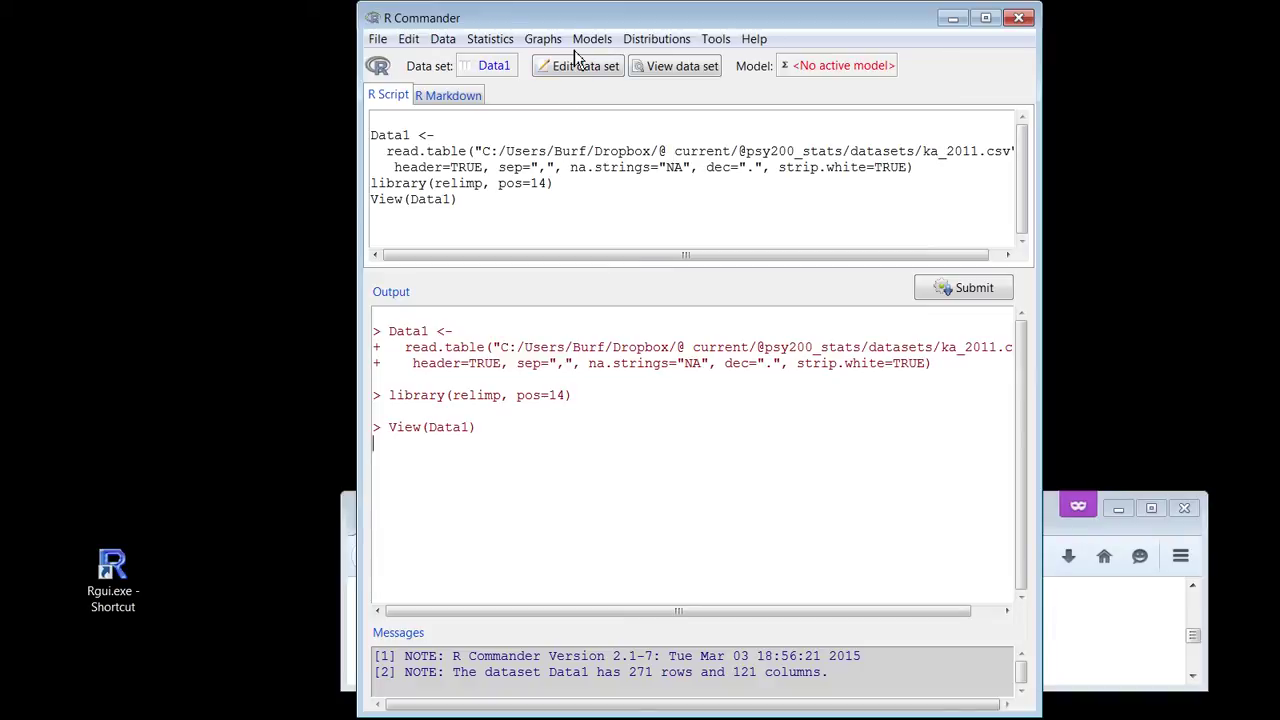
left_click(681, 64)
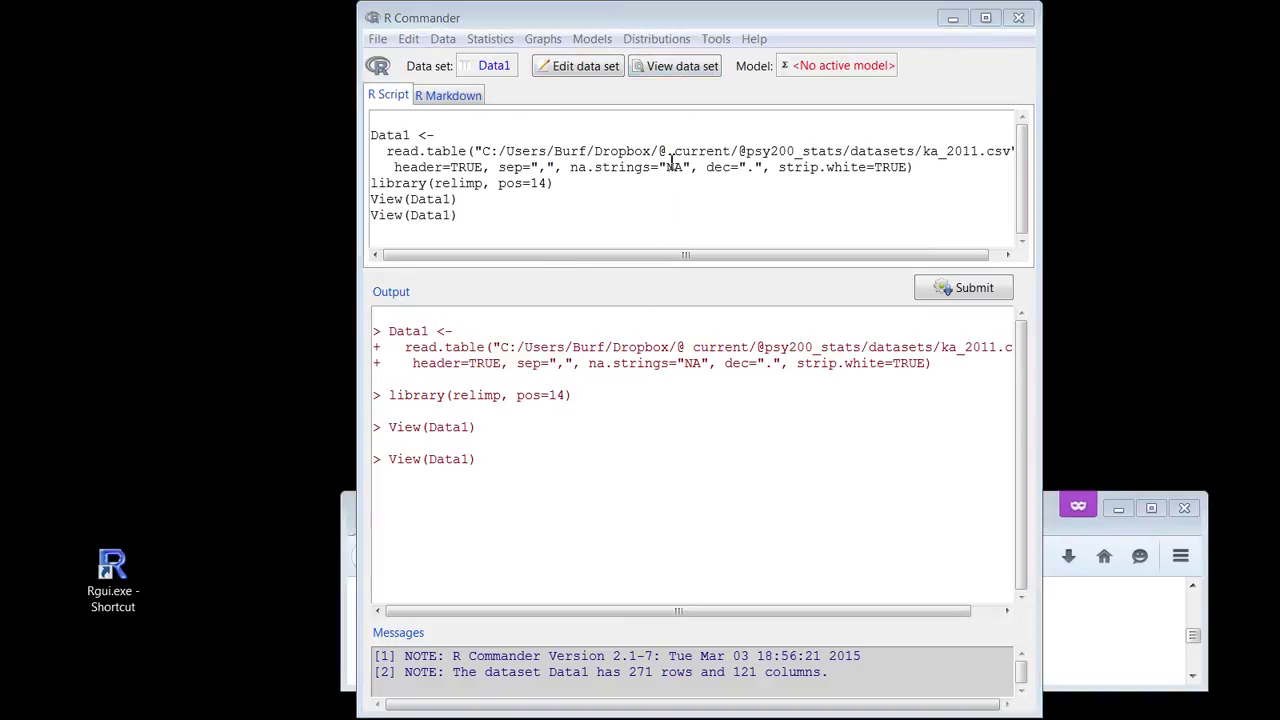
left_click_drag(802, 103, 704, 54)
left_click_drag(871, 516, 1133, 670)
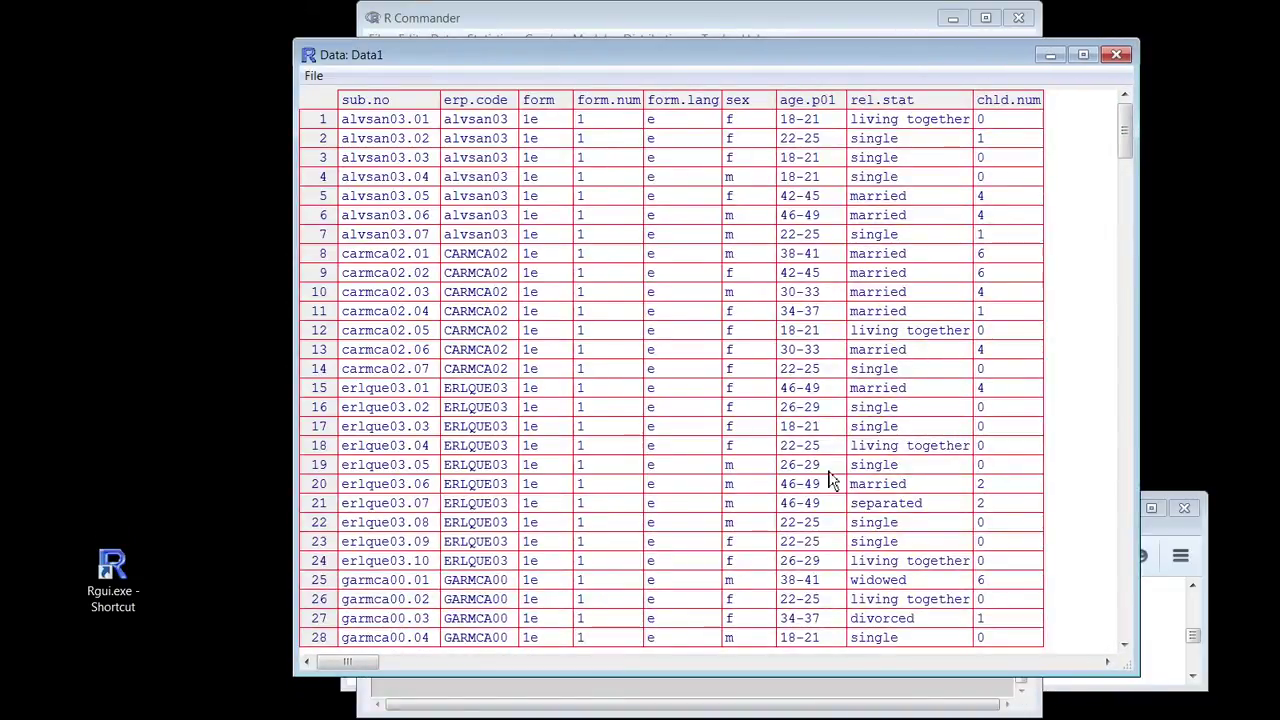
left_click(930, 661)
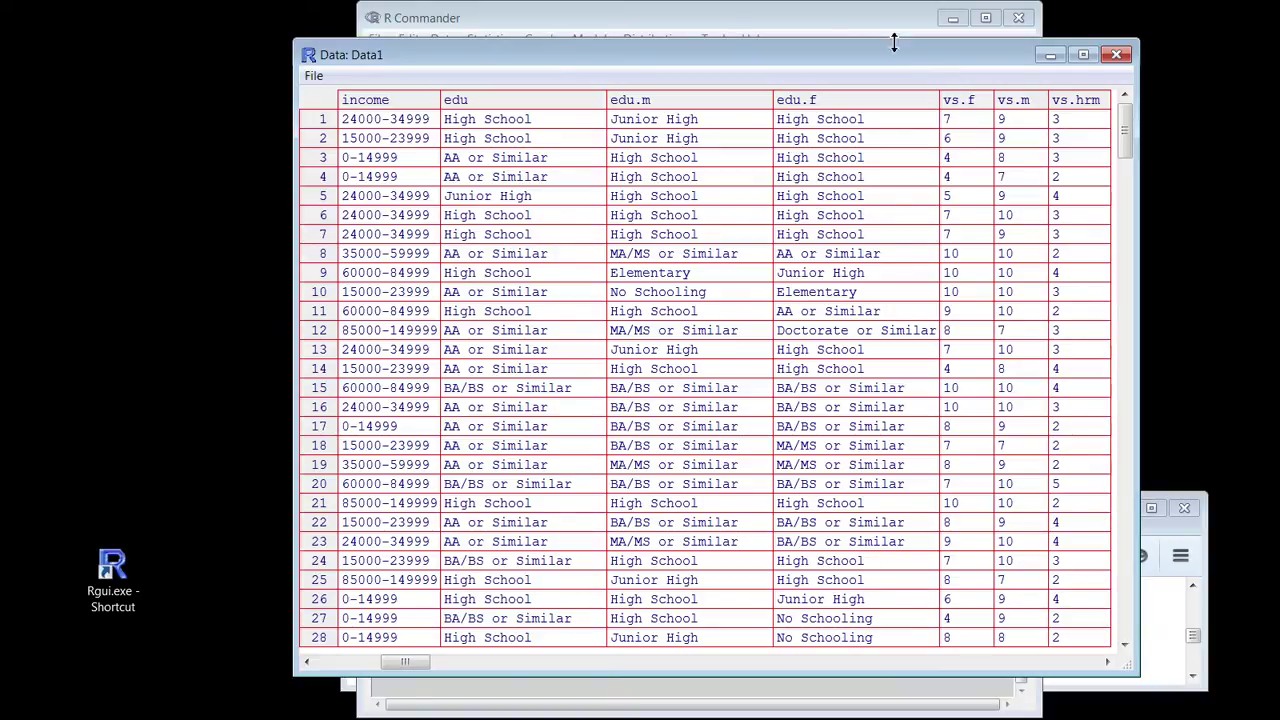
left_click(1117, 55)
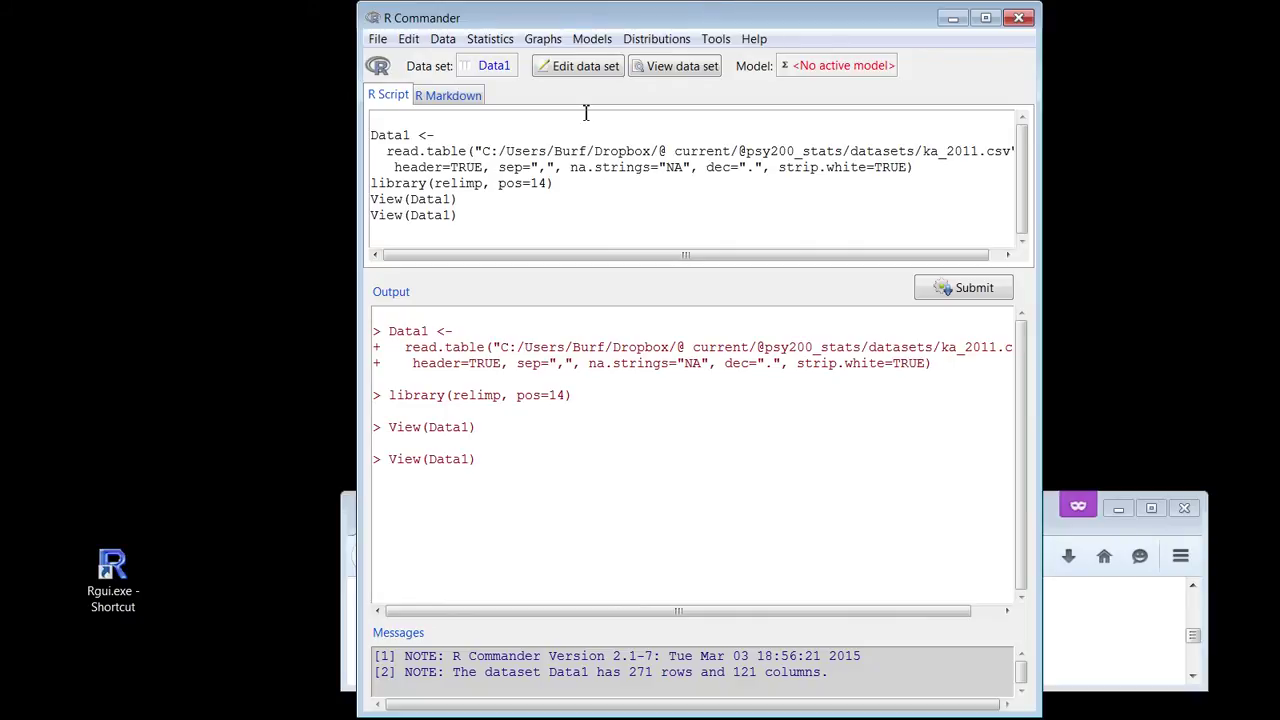
- Plot a histogram of the vs.f variable from Data1 with the default options
left_click(543, 40)
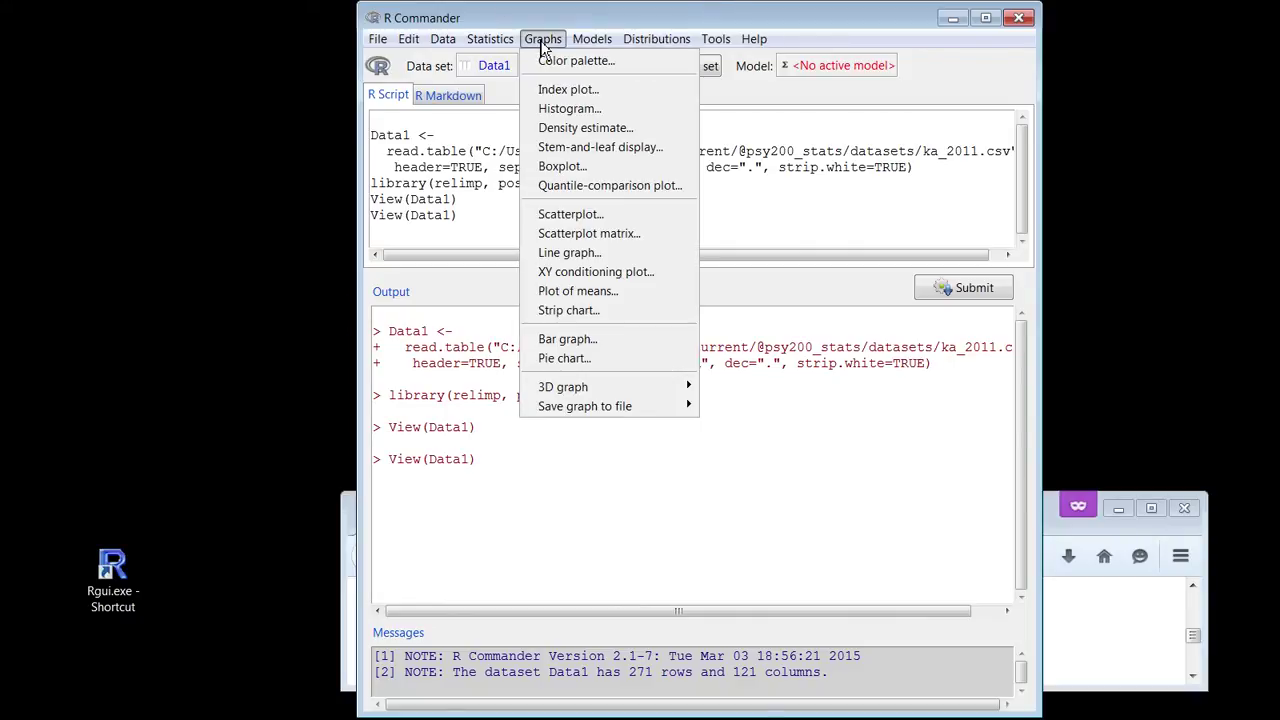
left_click(560, 108)
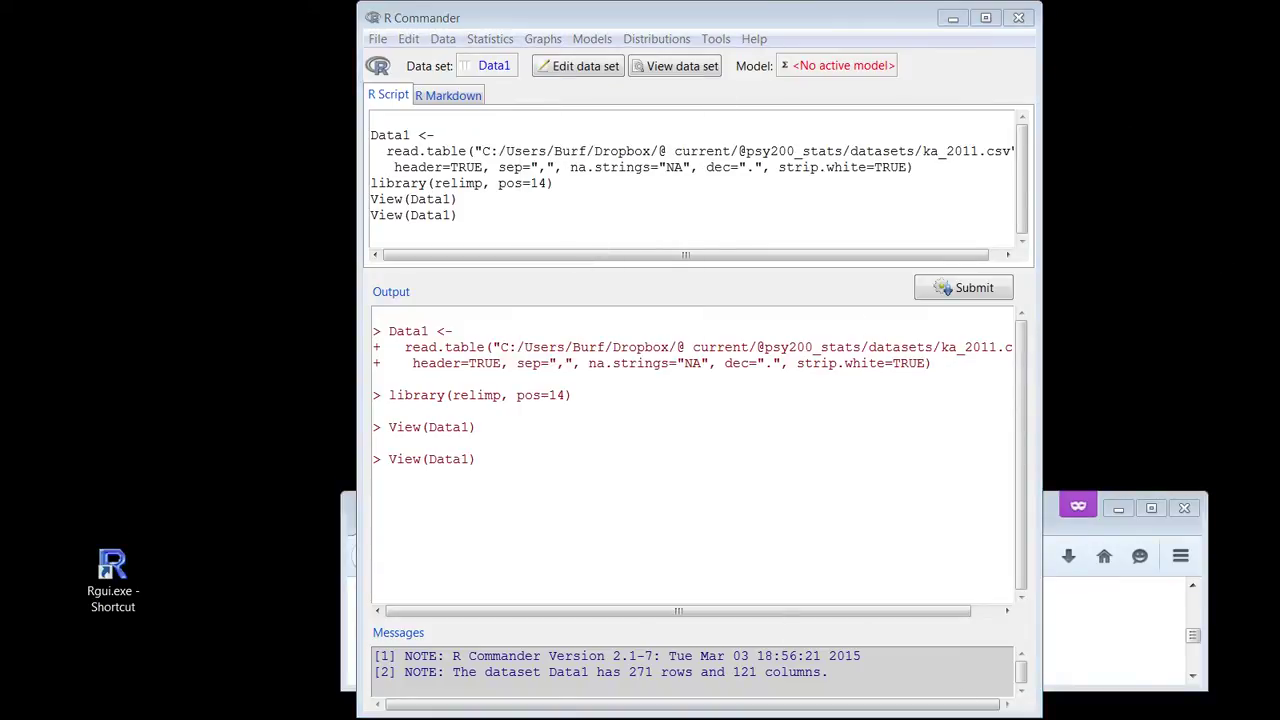
left_click_drag(914, 9, 437, 92)
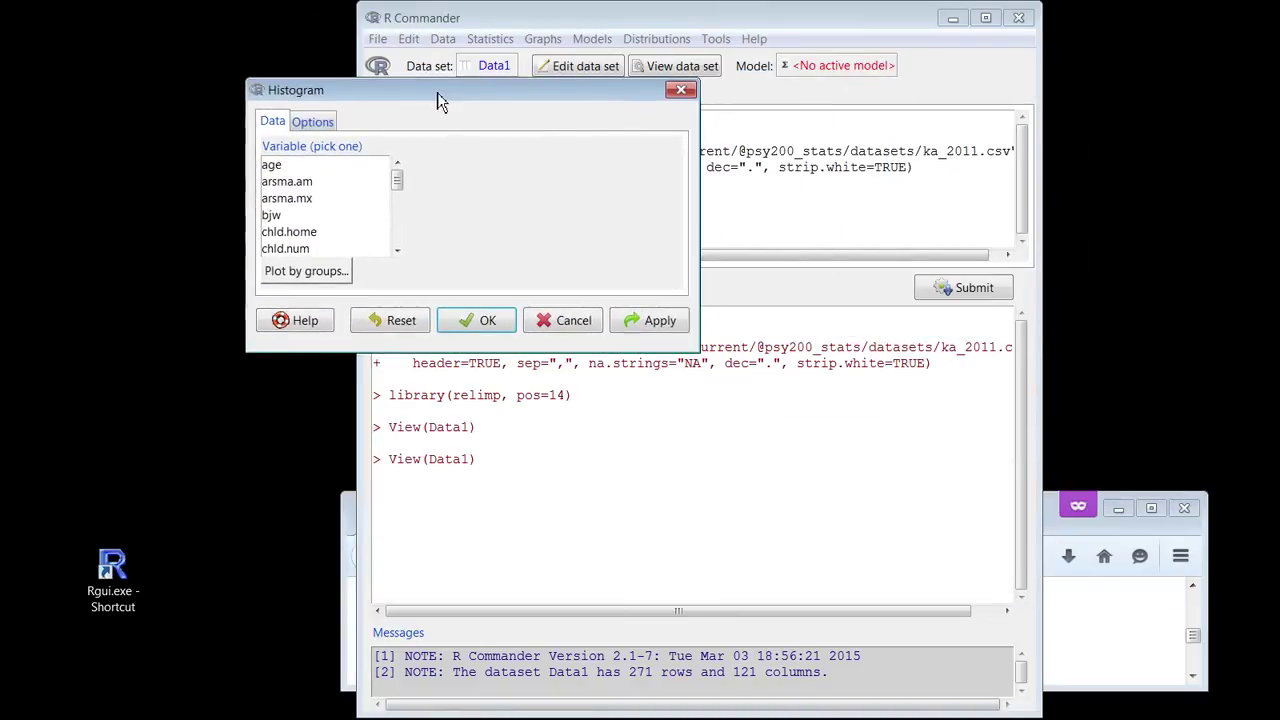
left_click(398, 220)
left_click(400, 225)
left_click(400, 223)
left_click(400, 223)
left_click_drag(398, 206, 391, 254)
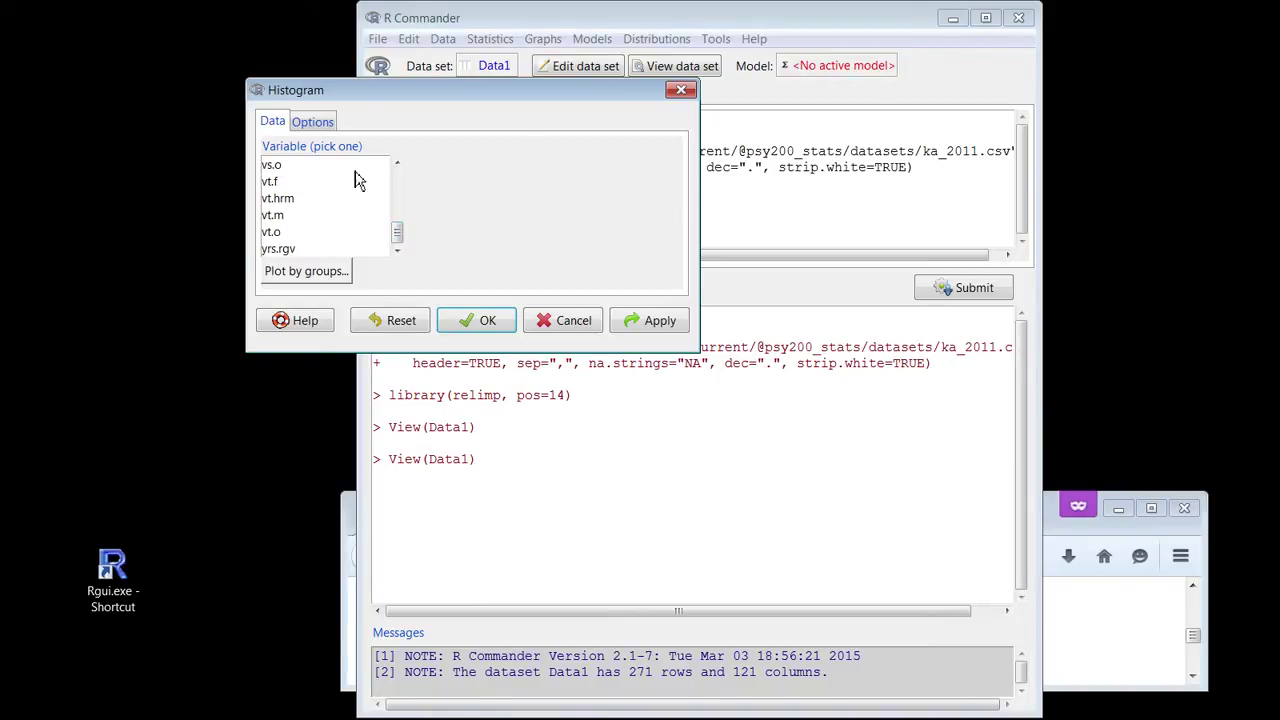
left_click(398, 166)
left_click(398, 166)
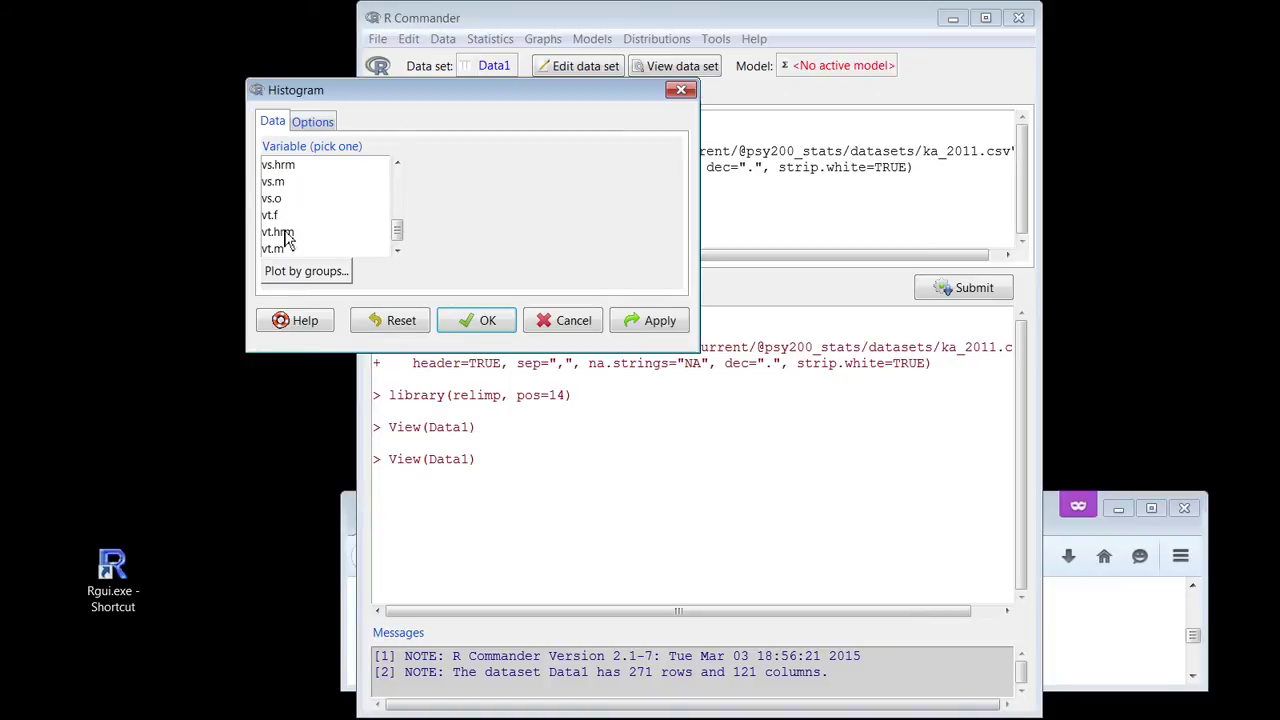
left_click(398, 166)
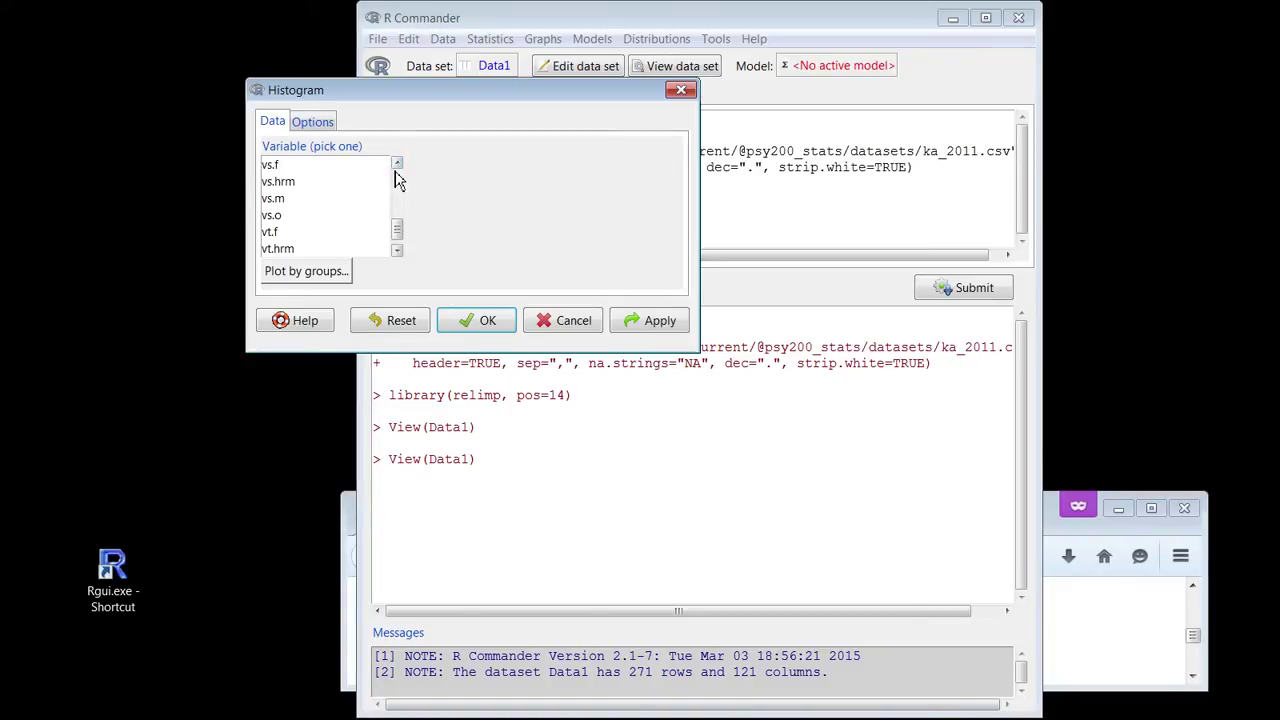
left_click(278, 168)
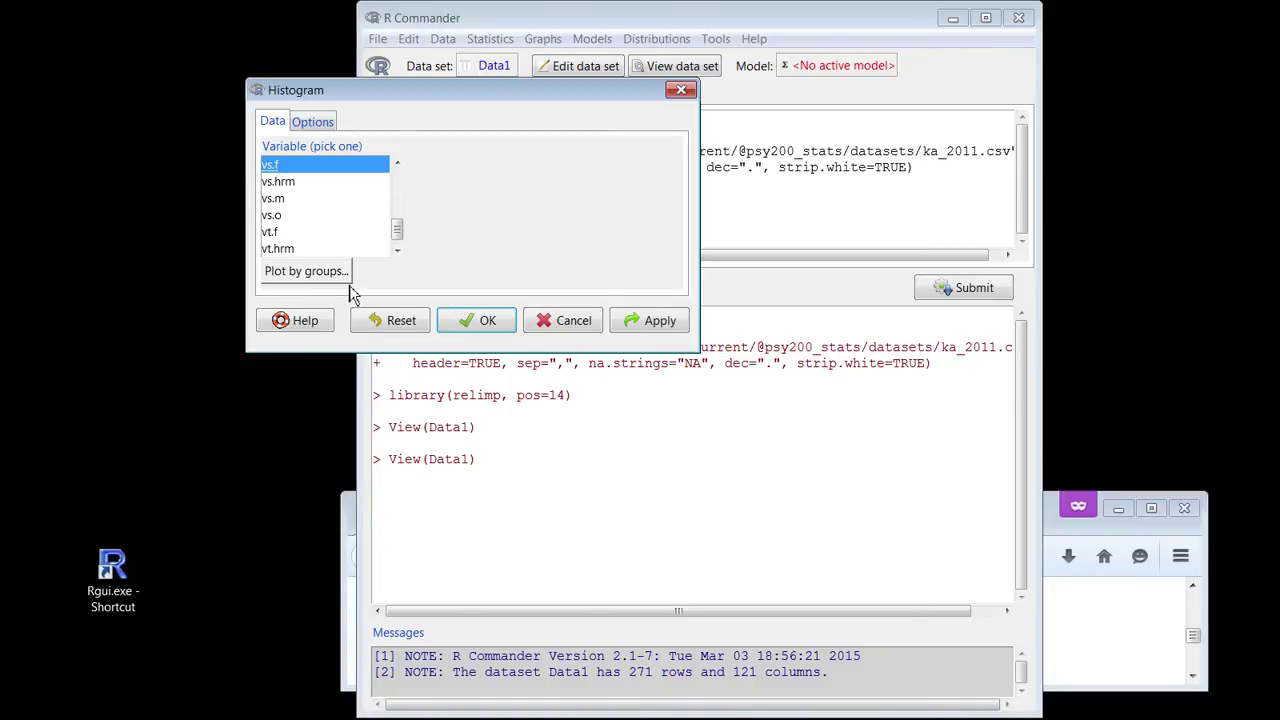
left_click(476, 318)
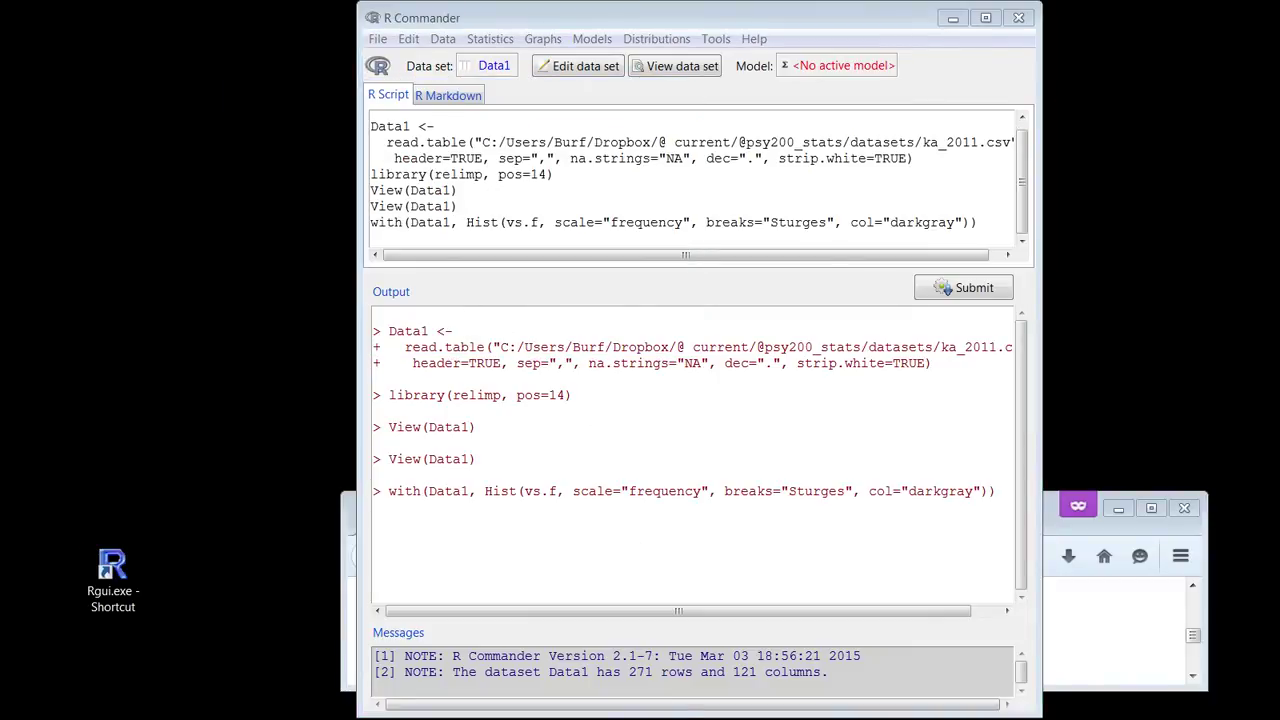
- Copy the vs.f histogram to the clipboard as a bitmap and close the graph window
left_click_drag(893, 598, 384, 74)
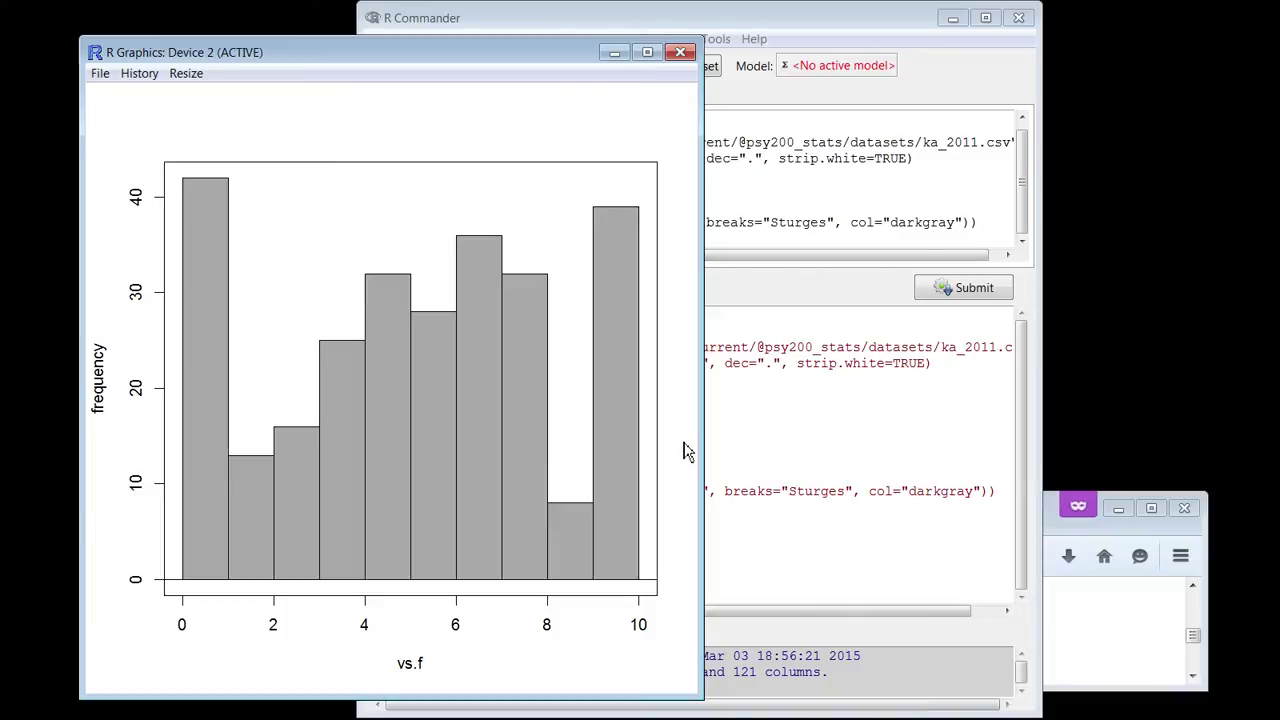
left_click(102, 80)
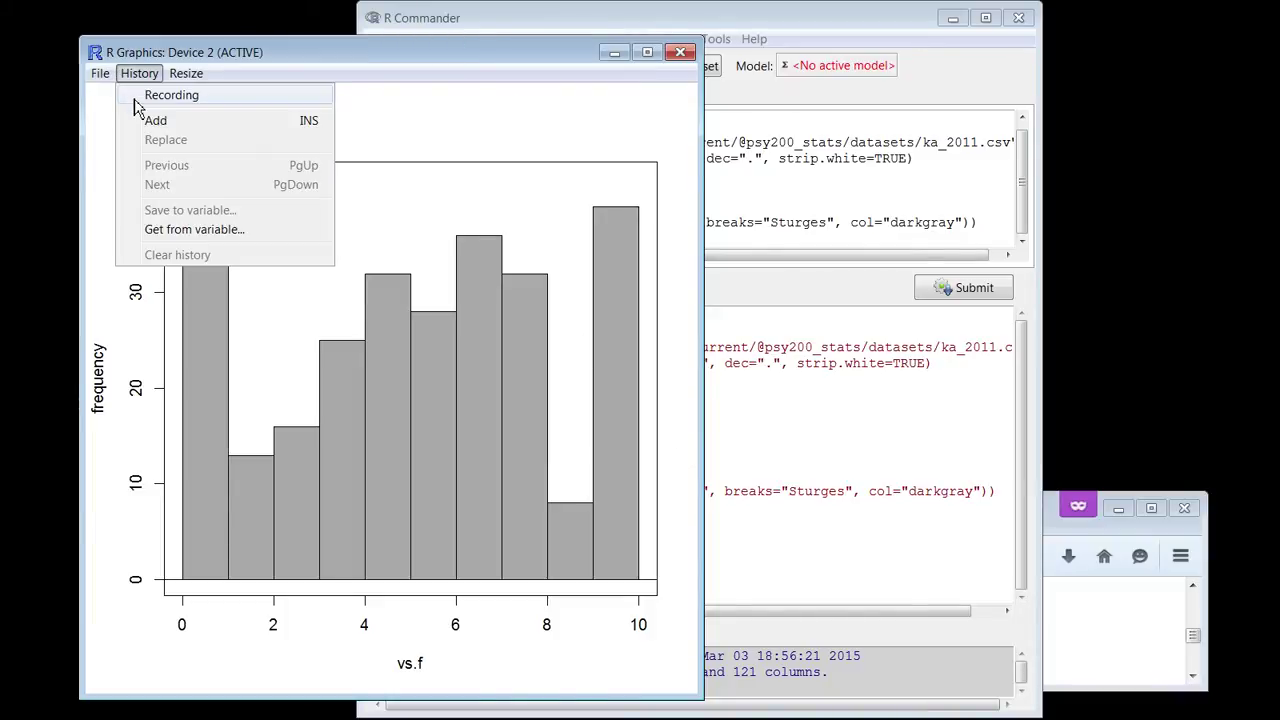
mouse_move(268, 100)
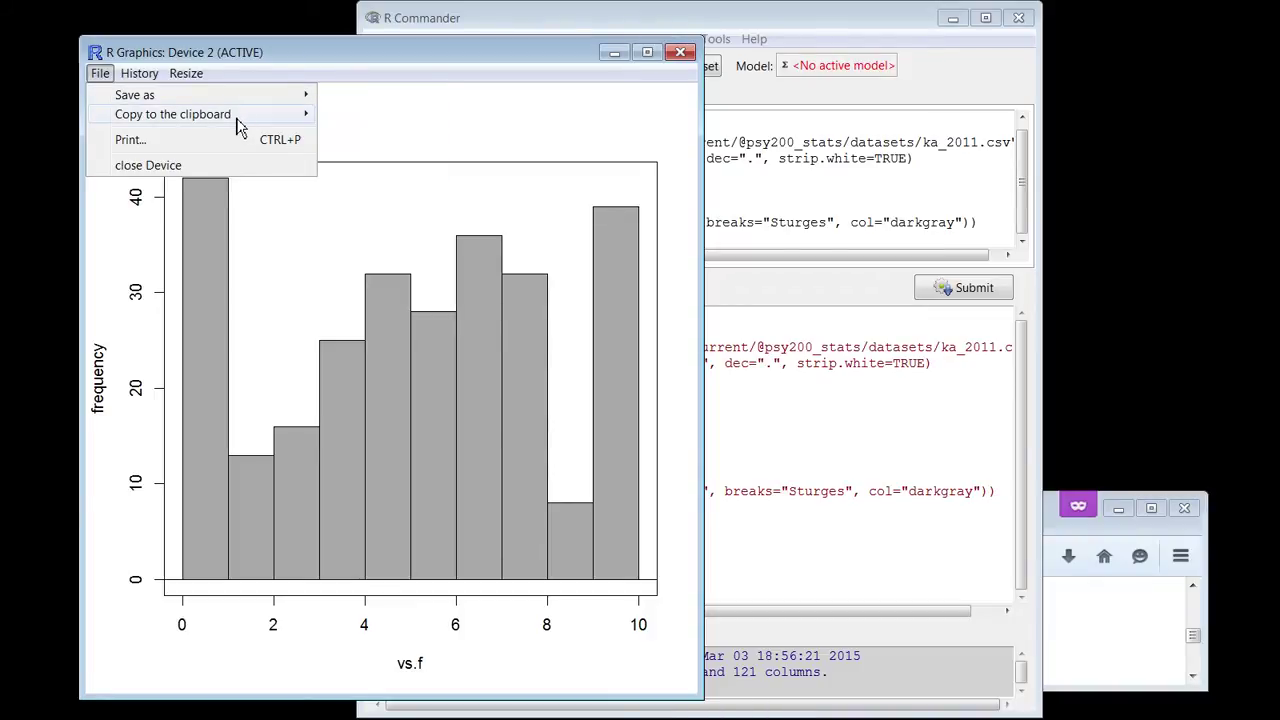
mouse_move(240, 116)
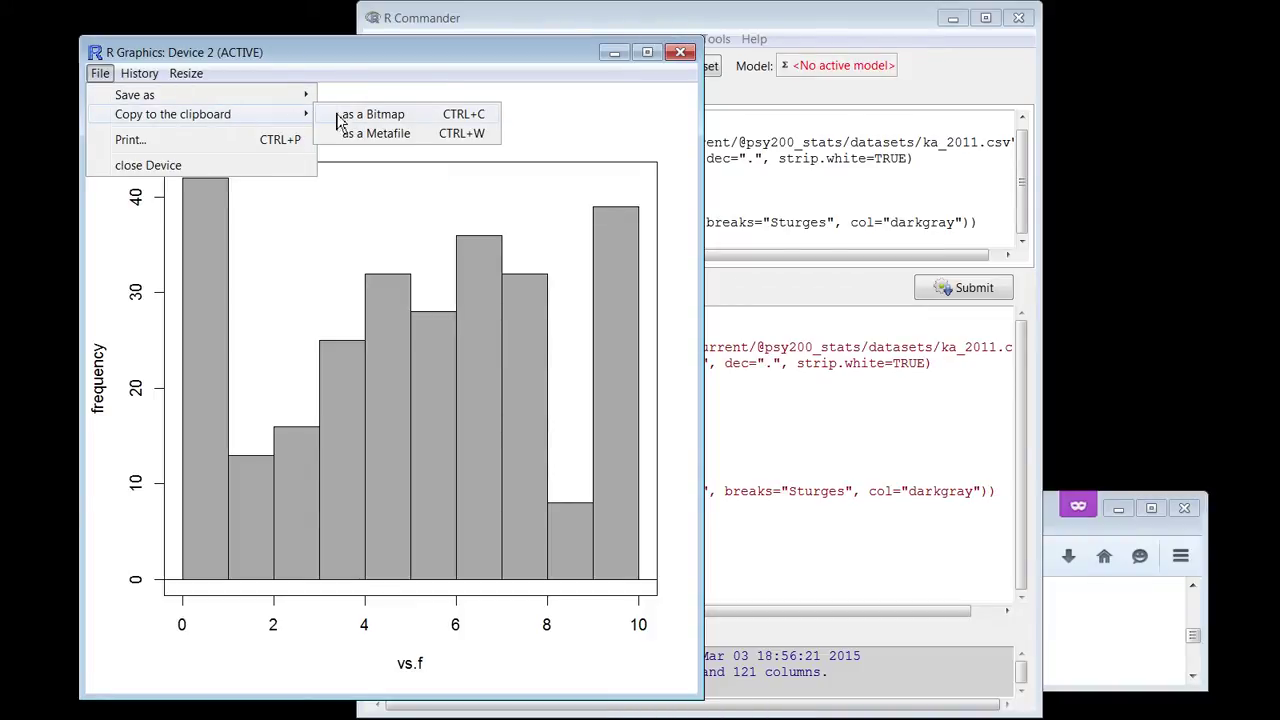
left_click(397, 119)
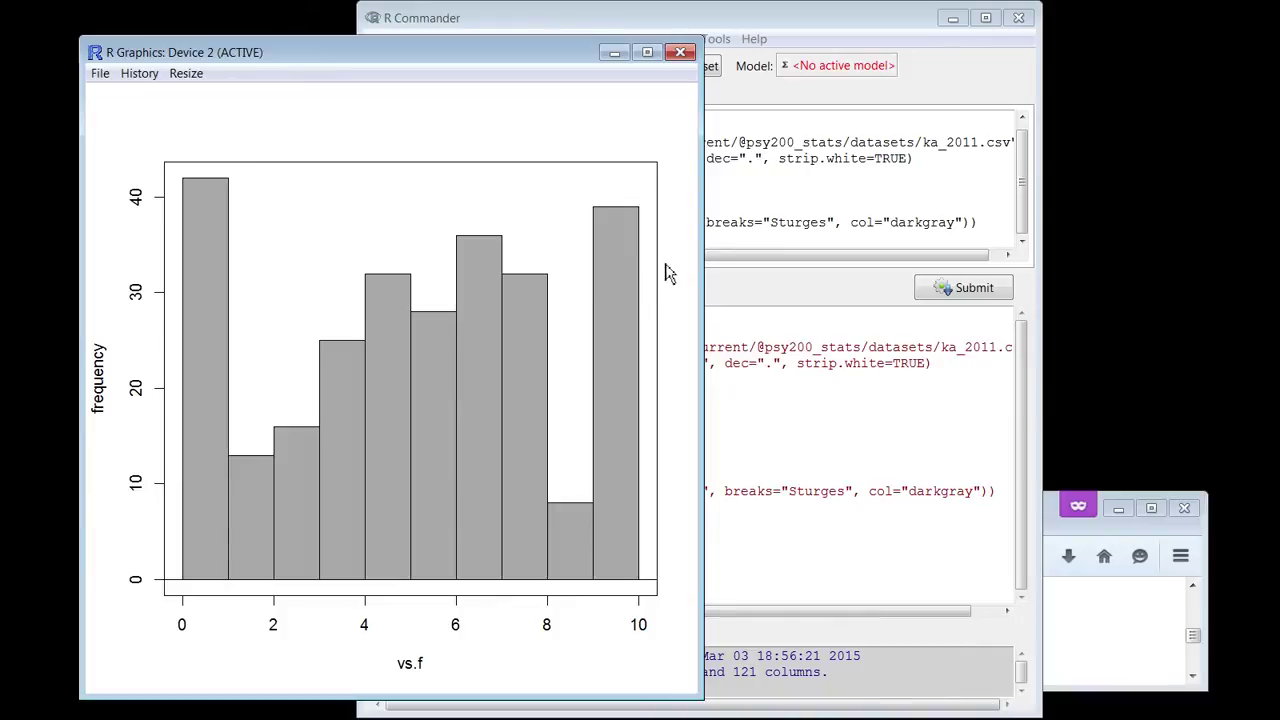
left_click(681, 53)
- Plot a boxplot of vs.f from Data1 and close the graph window after viewing it
left_click(543, 39)
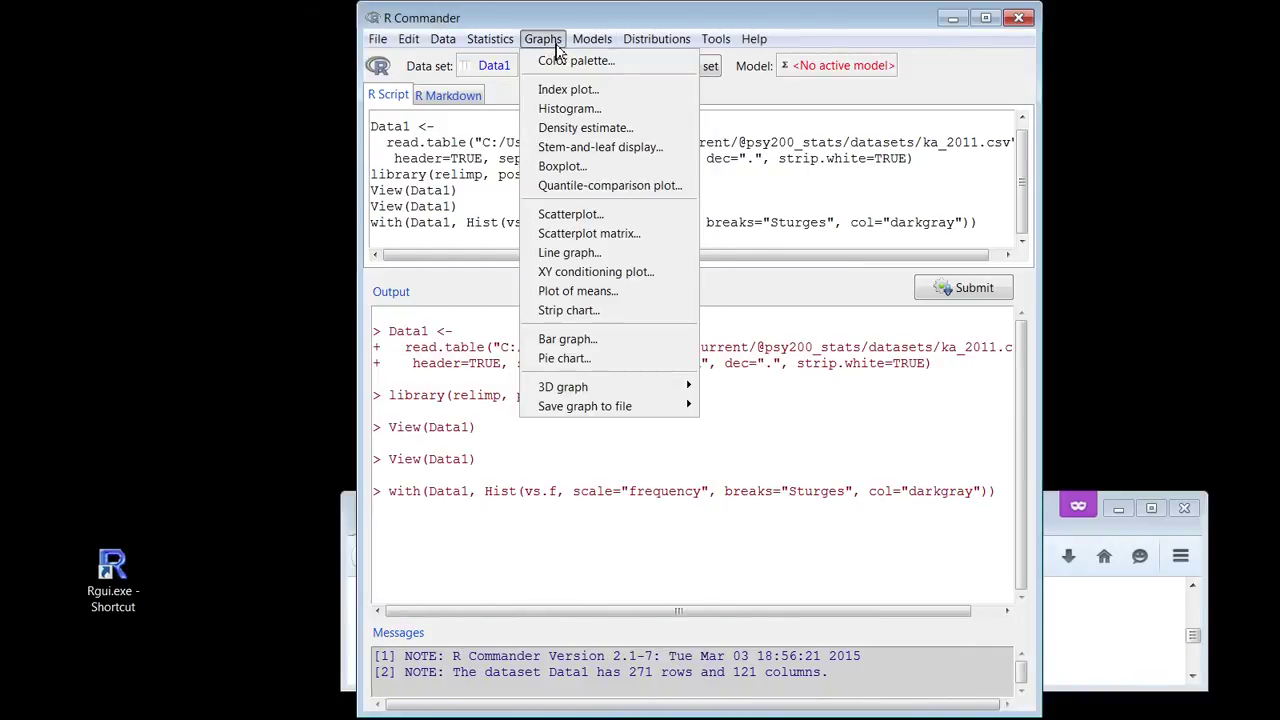
left_click(512, 241)
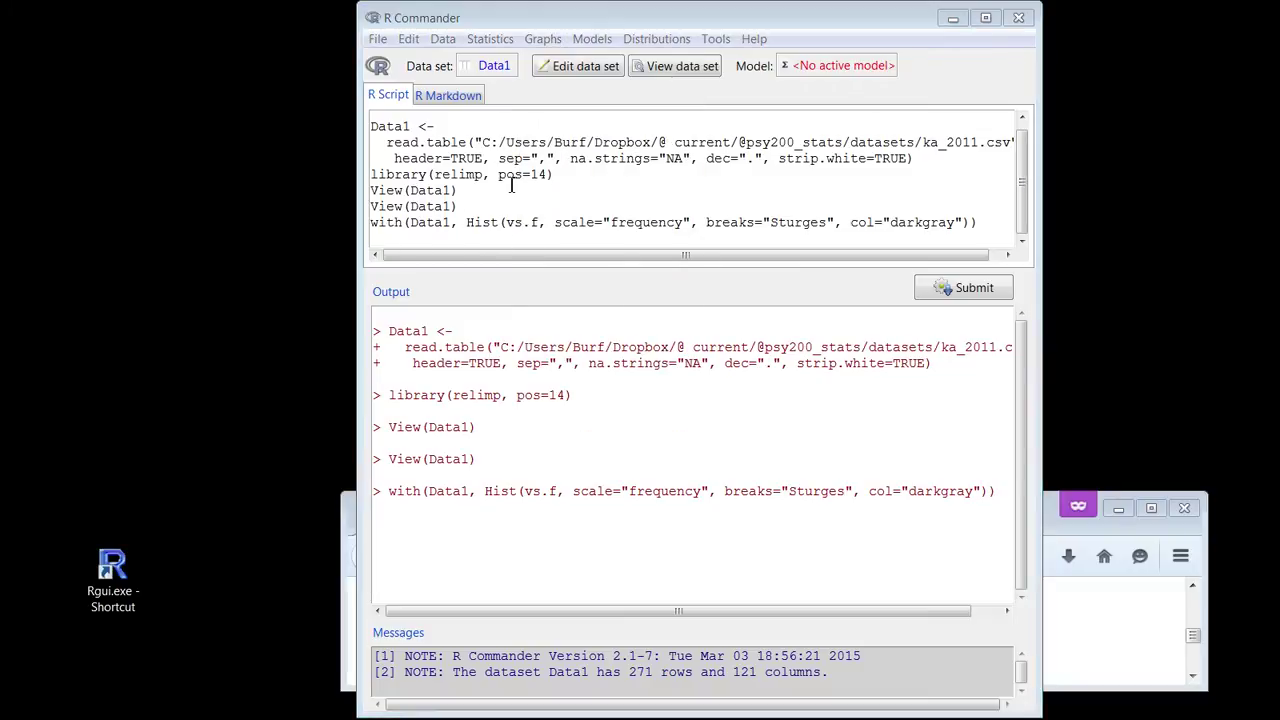
left_click_drag(745, 333, 240, 155)
left_click_drag(309, 230, 312, 325)
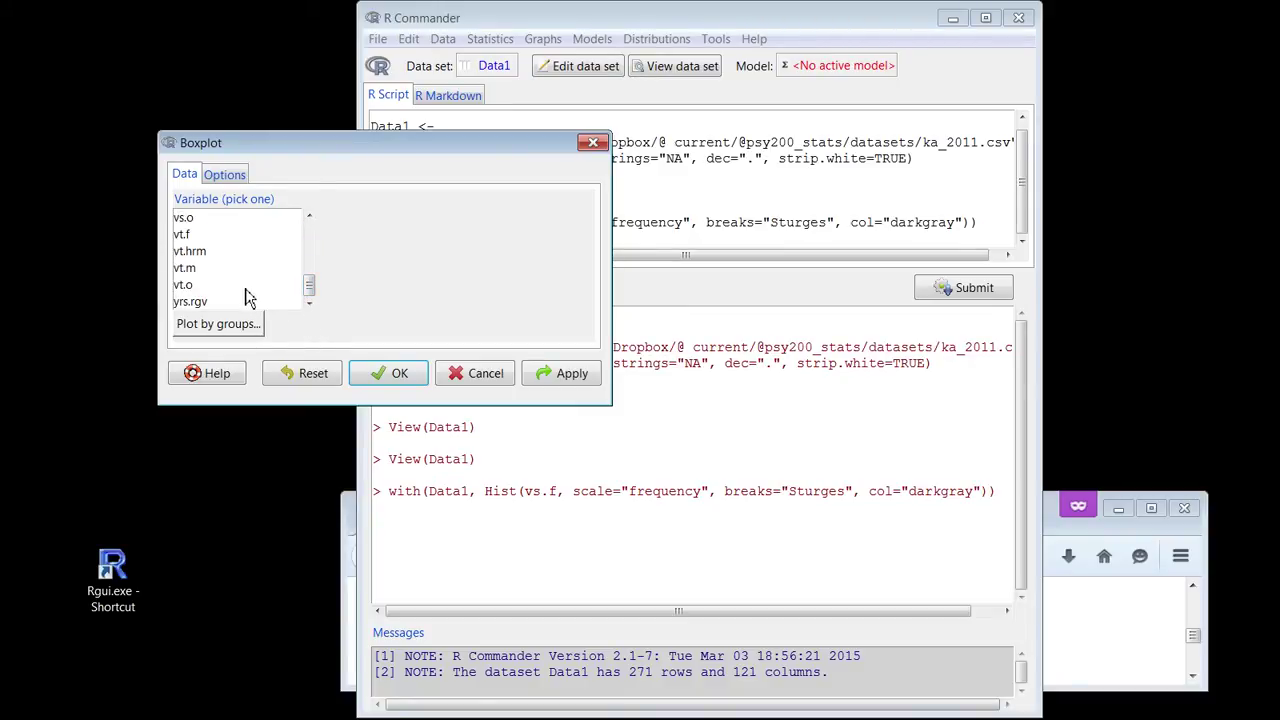
scroll(310, 246, "up", 2)
left_click(188, 236)
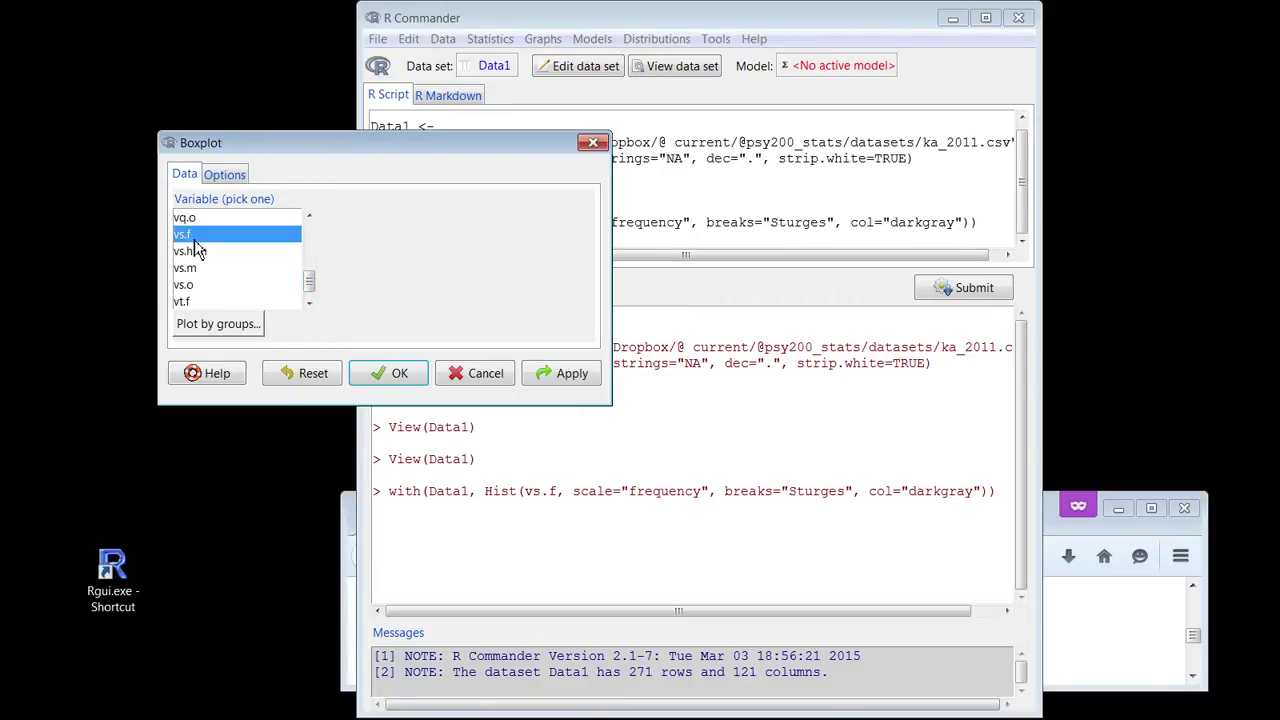
left_click(390, 373)
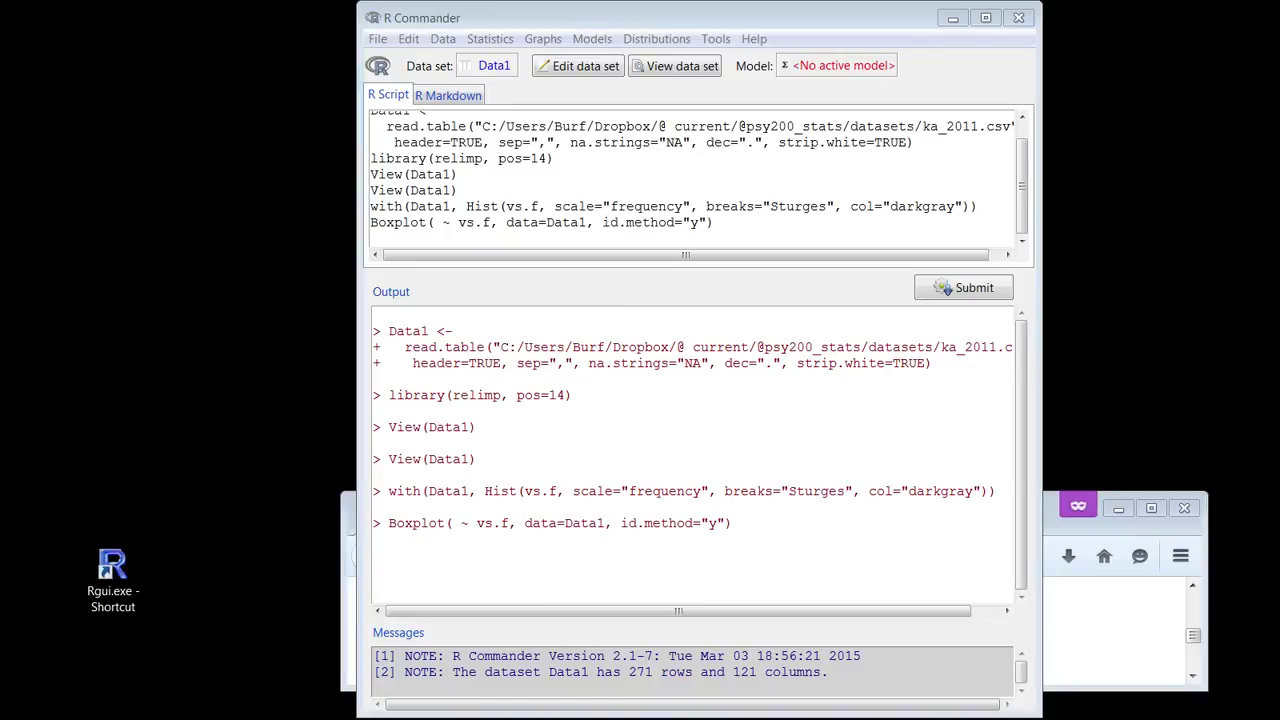
left_click_drag(580, 91, 362, 64)
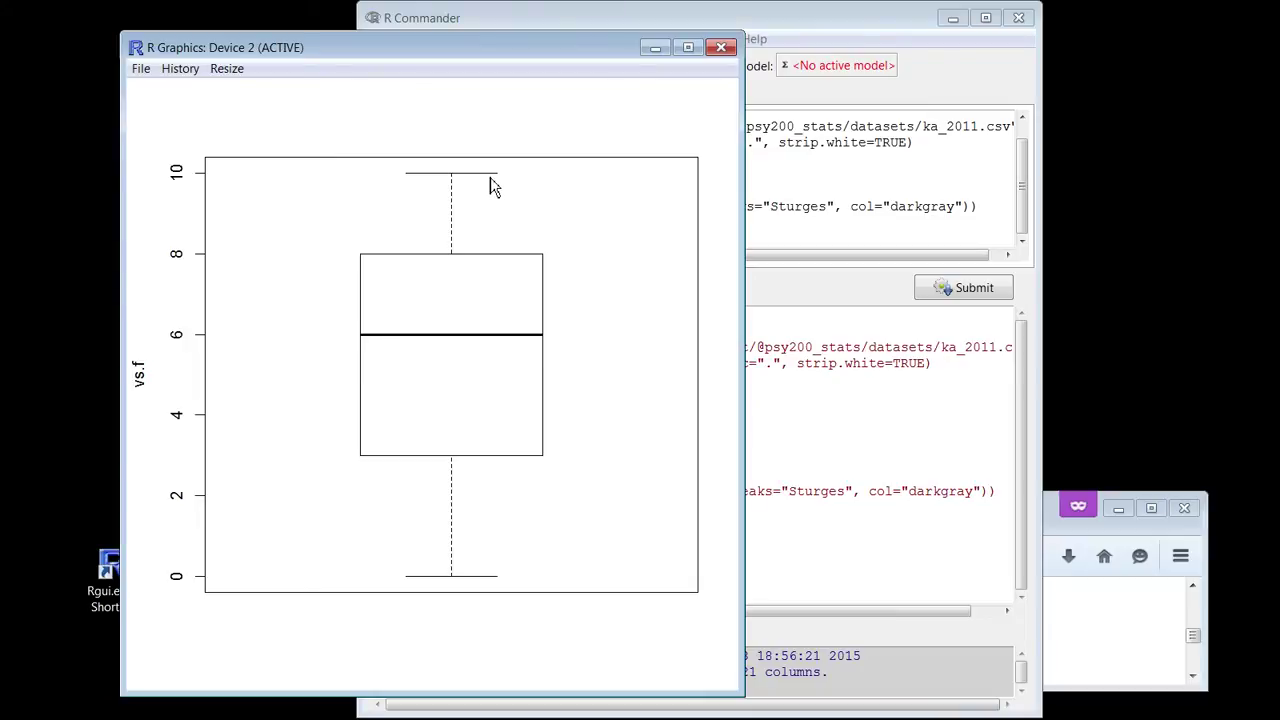
left_click(723, 50)
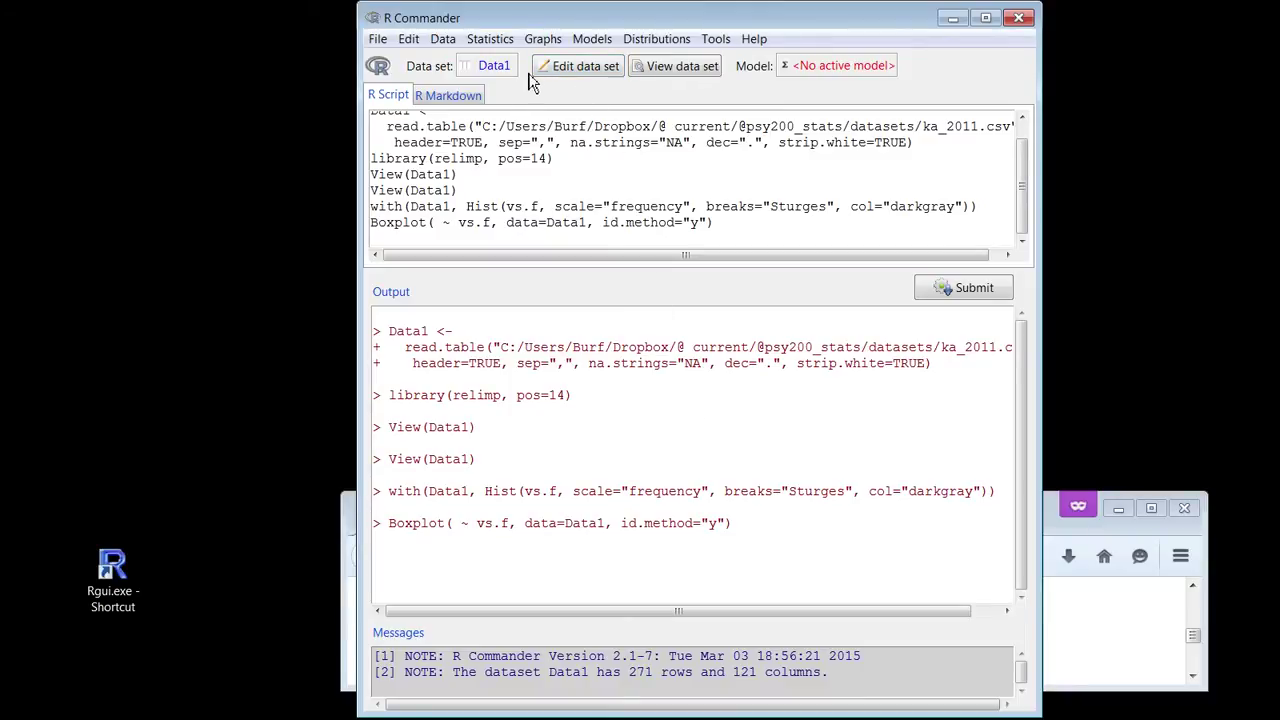
- Generate numerical summaries for the vs.f variable with the default mean, standard deviation, IQR and quantiles
left_click(501, 42)
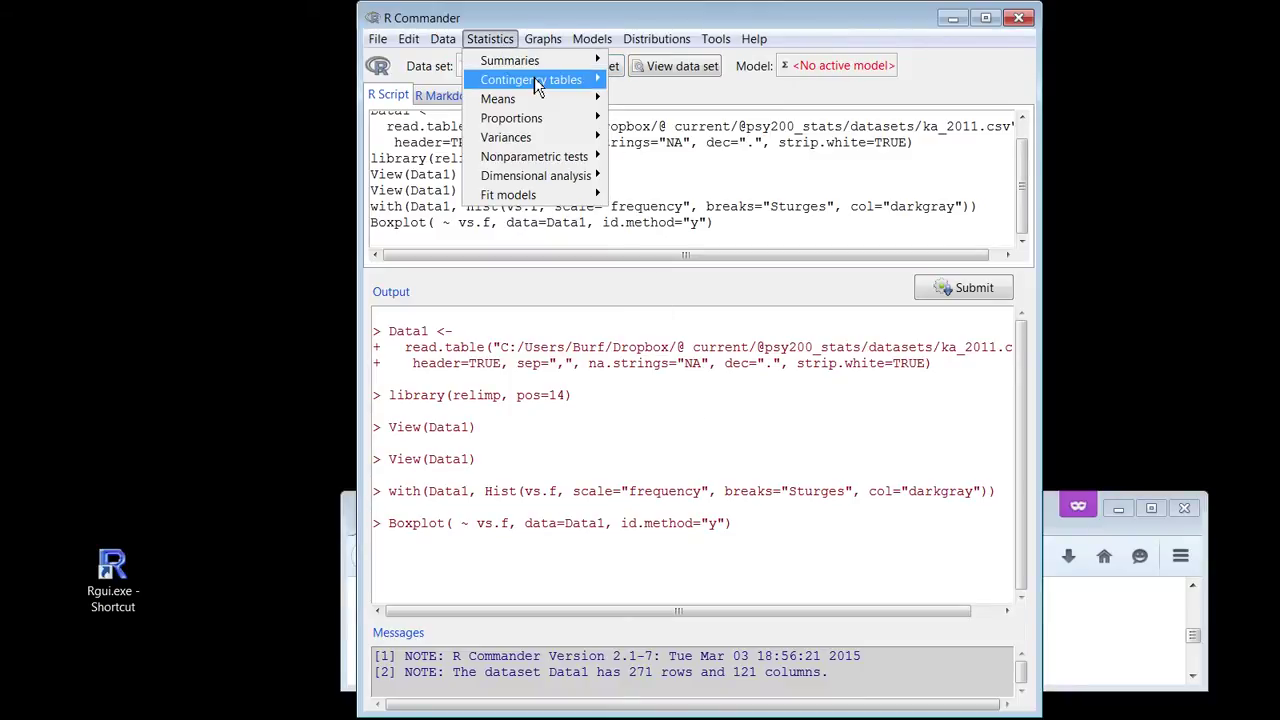
mouse_move(575, 61)
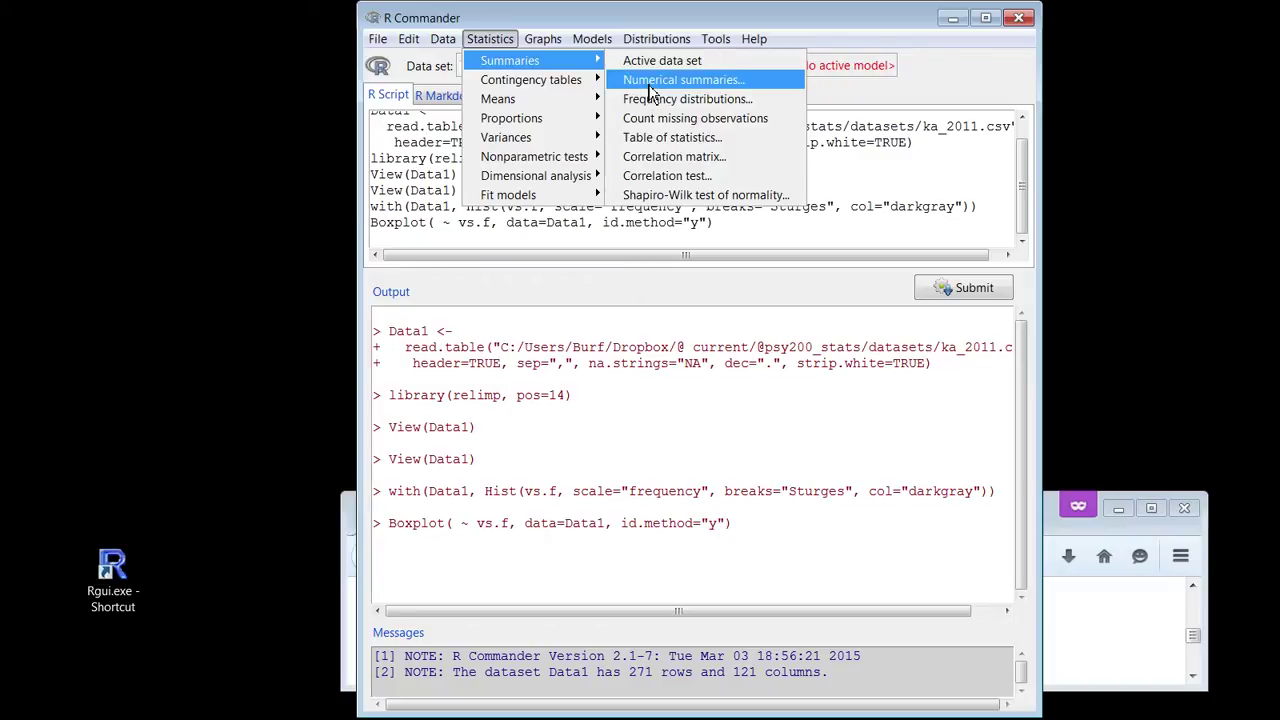
left_click(648, 84)
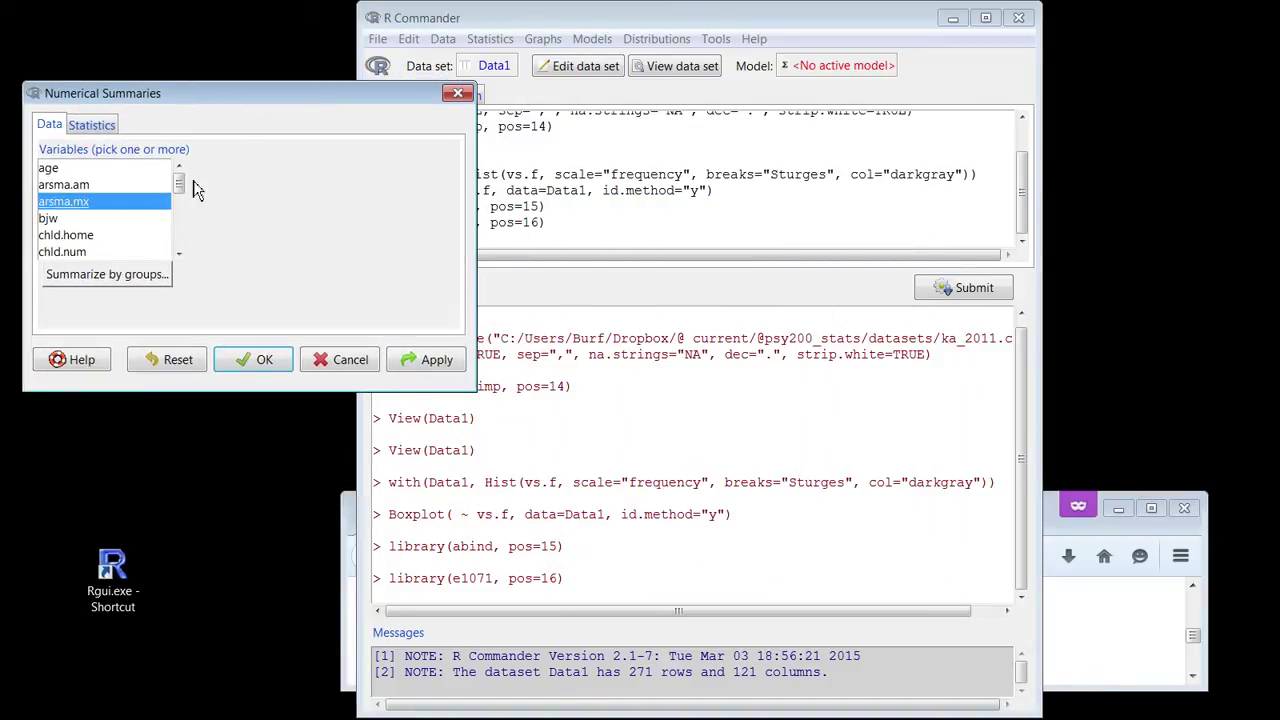
left_click_drag(178, 181, 180, 244)
scroll(106, 220, "up", 2)
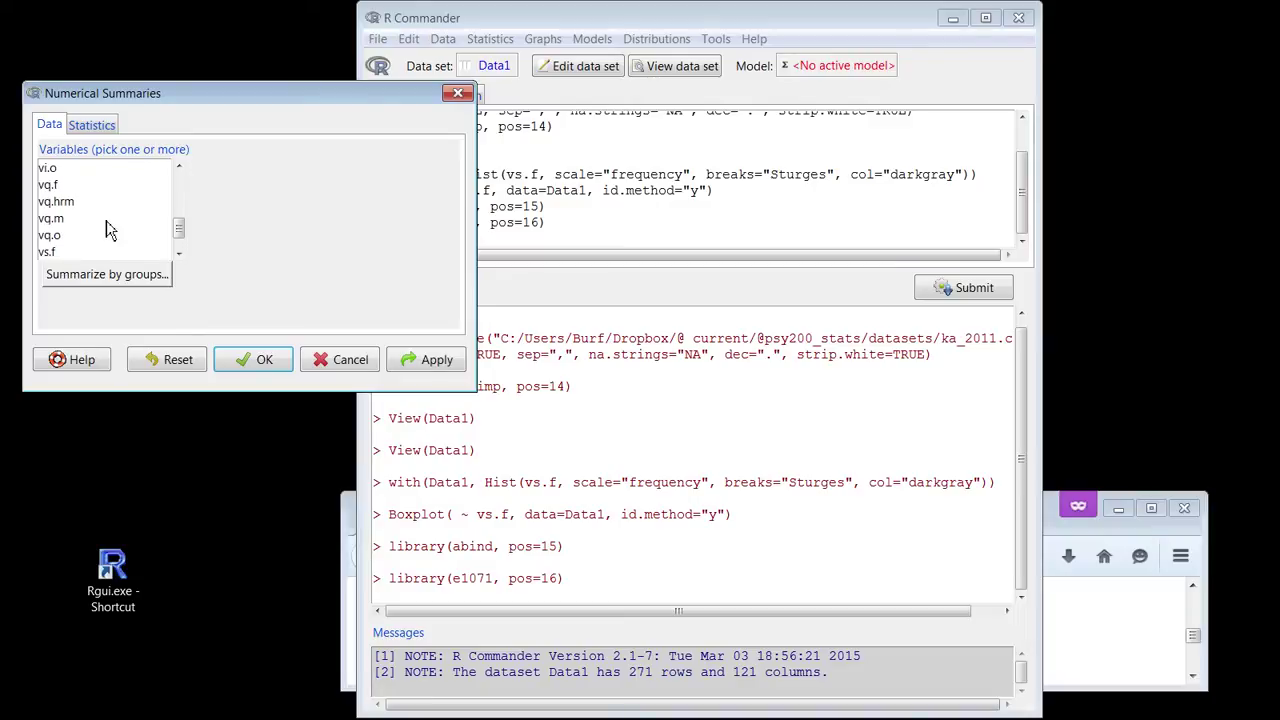
scroll(106, 220, "down", 1)
scroll(106, 220, "up", 1)
left_click(60, 186)
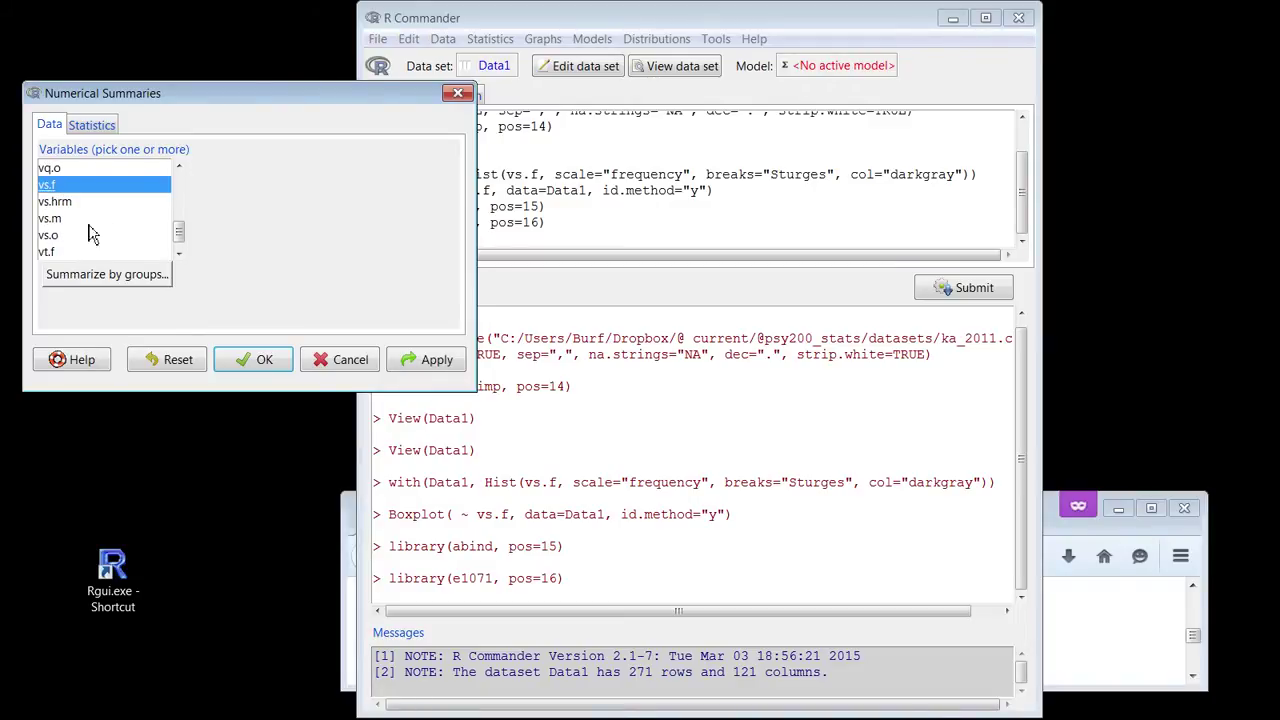
left_click(240, 355)
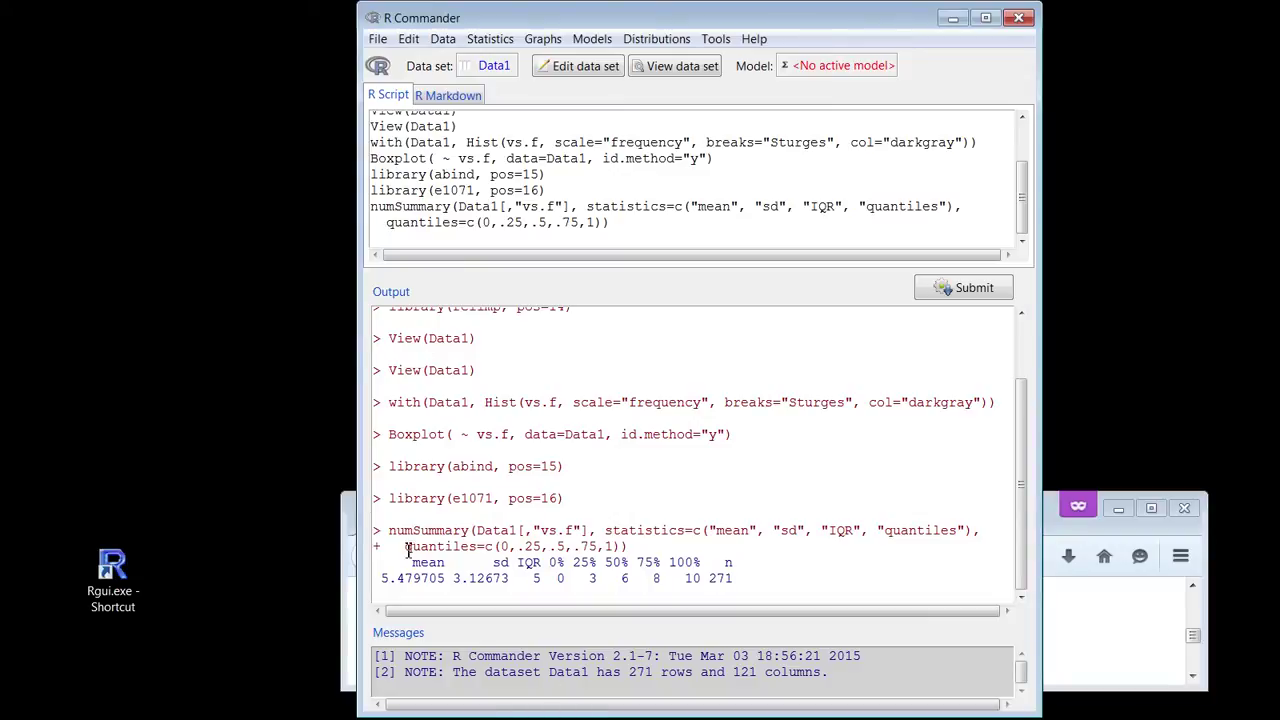
- Highlight the vs.f summary results in the output and read the individual statistics, including the 75% quantile and n
left_click_drag(406, 556, 736, 590)
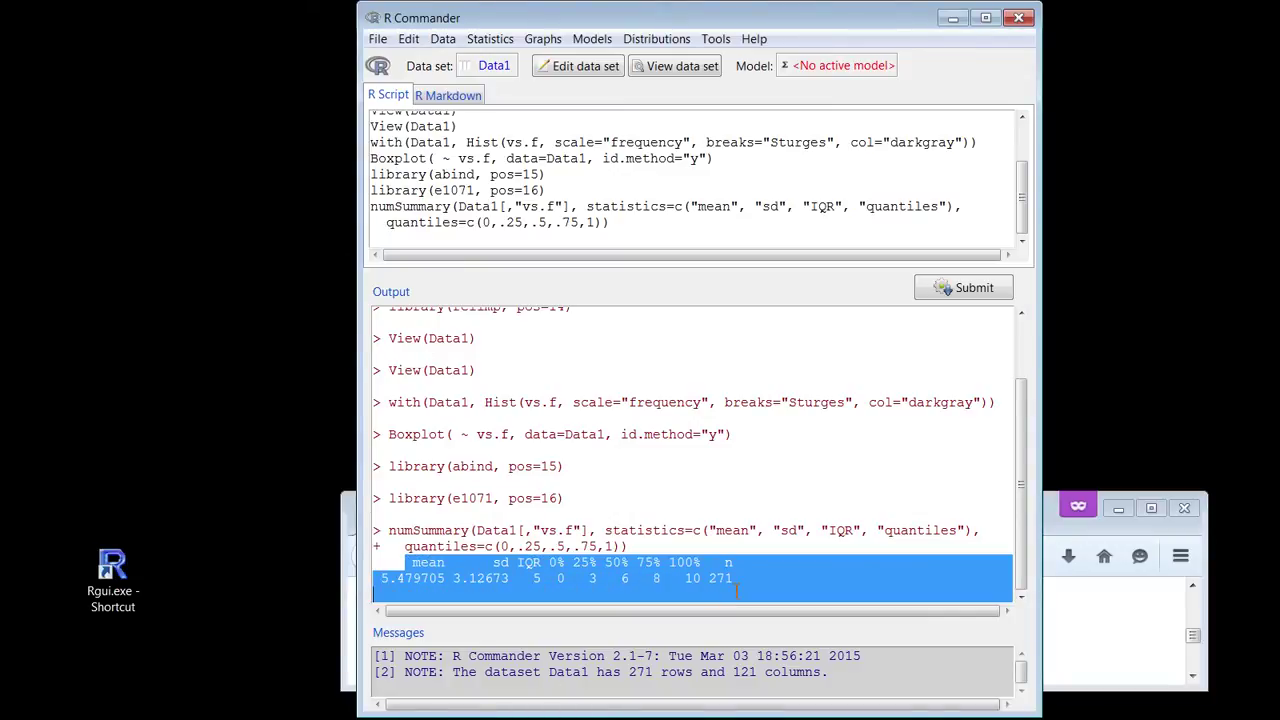
left_click(736, 588)
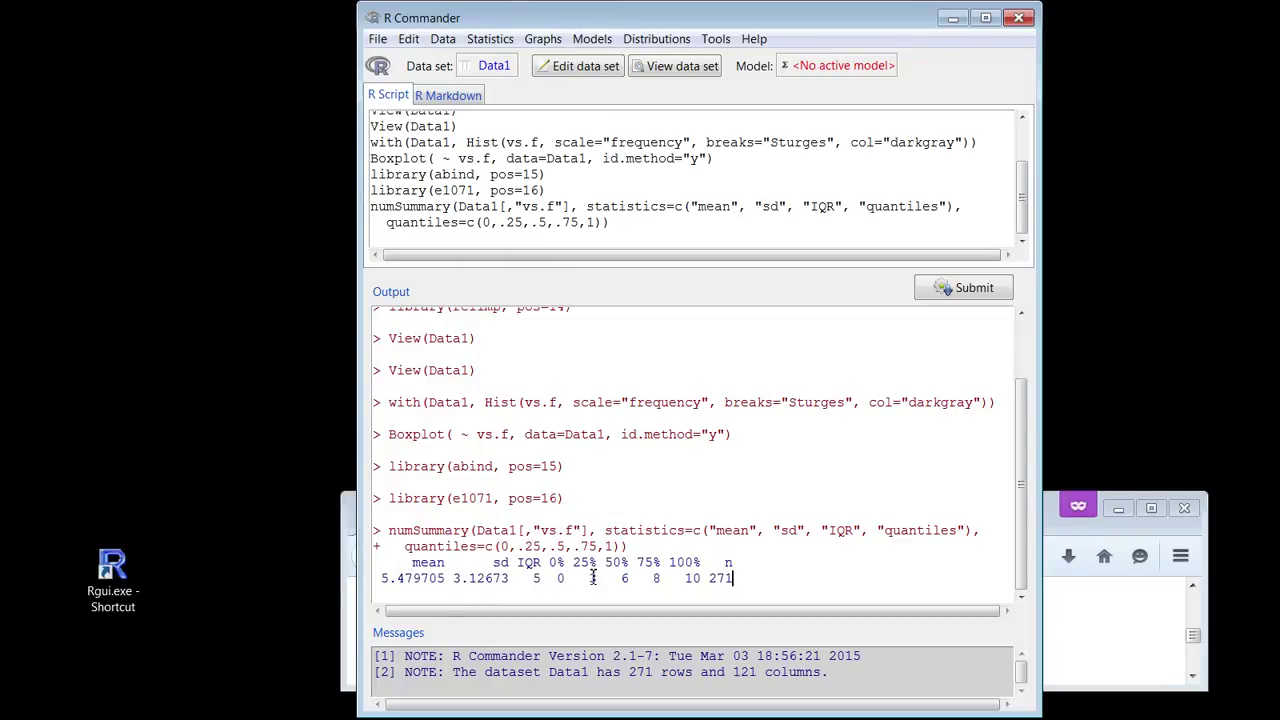
double_click(657, 578)
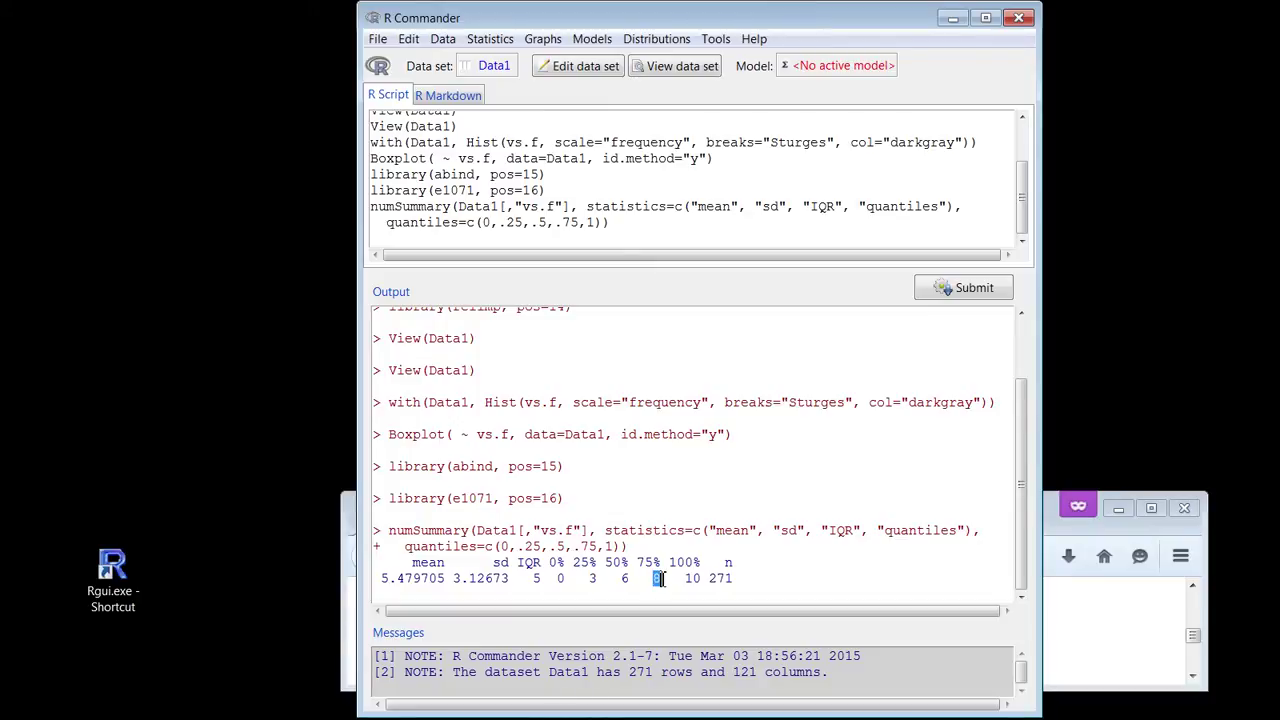
double_click(716, 579)
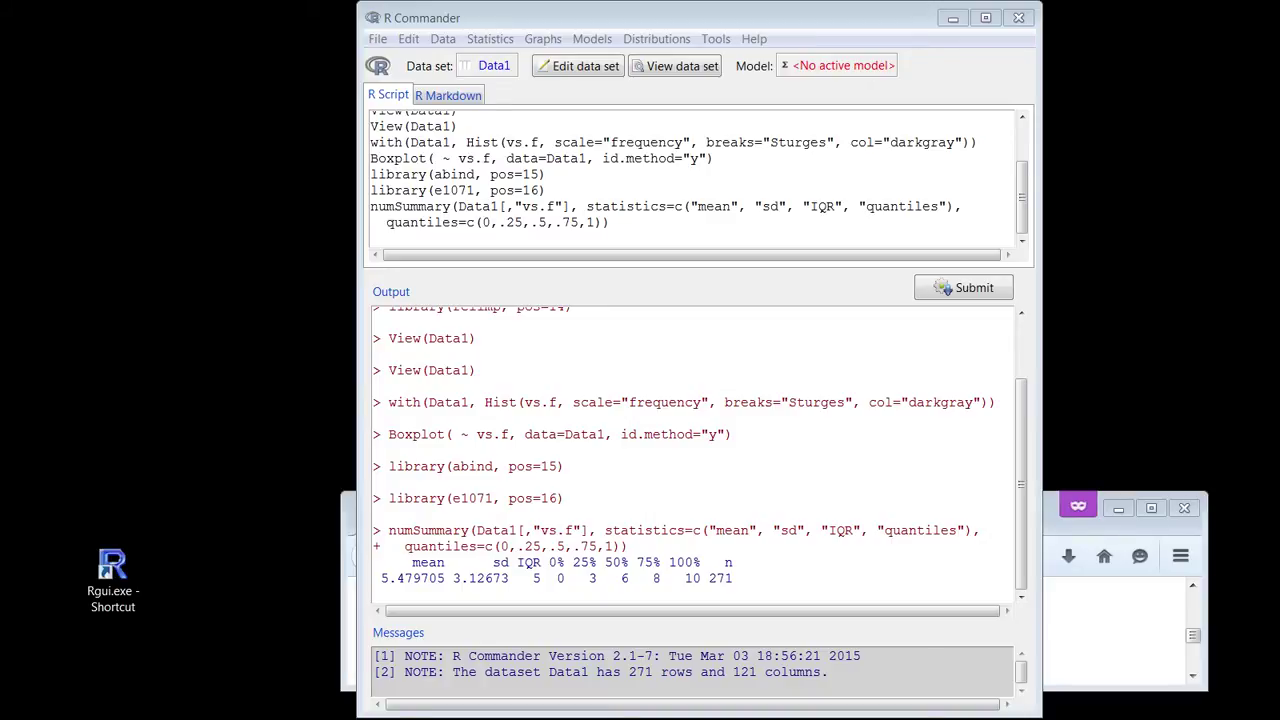
- Switch to the datasets folder in Windows Explorer and open DASL_educational-spending.csv in Excel
key("alt+Tab")
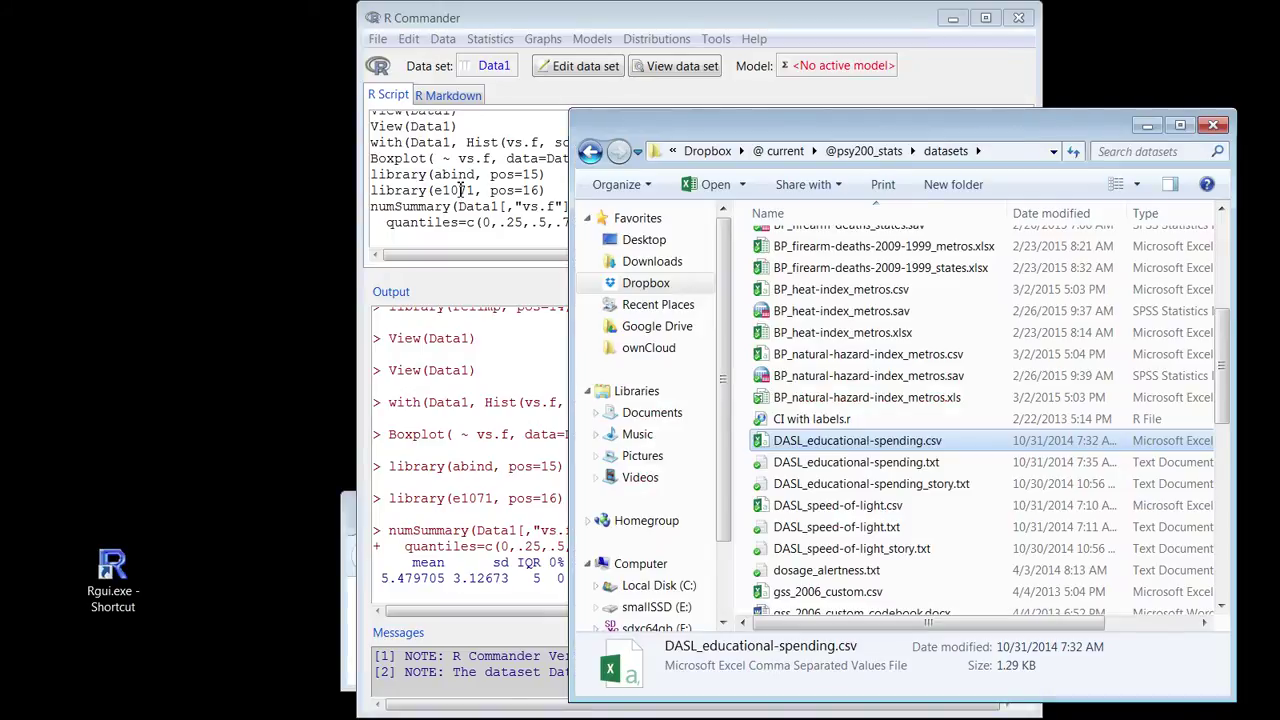
left_click(864, 489)
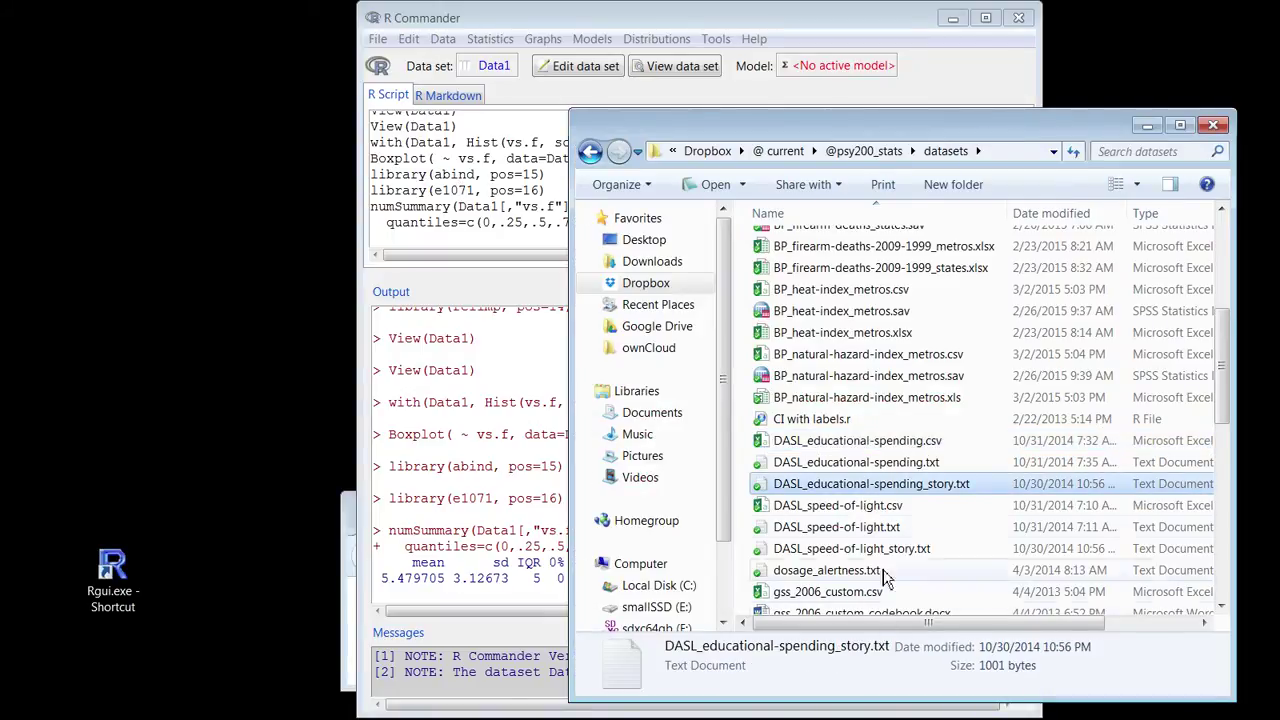
left_click(843, 445)
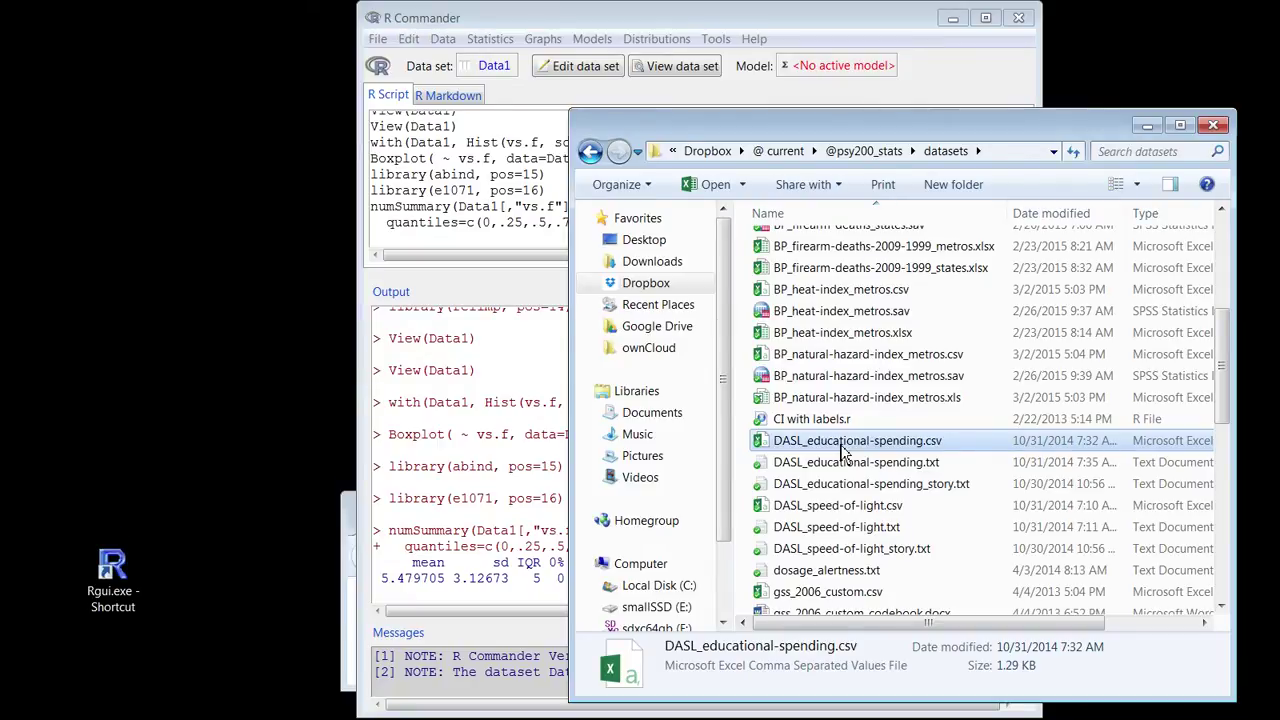
double_click(842, 448)
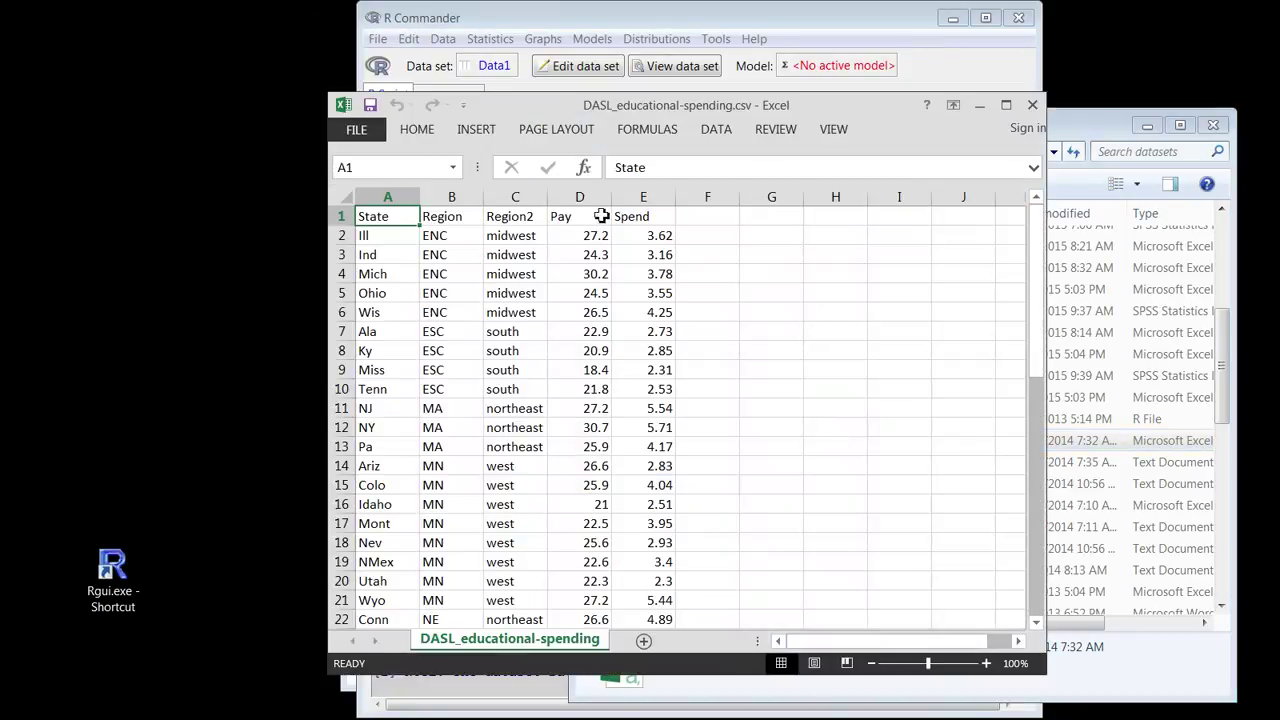
- Save the spreadsheet in the datasets folder as the Excel Workbook DASL_educational-spending.xlsx and close it
left_click(360, 131)
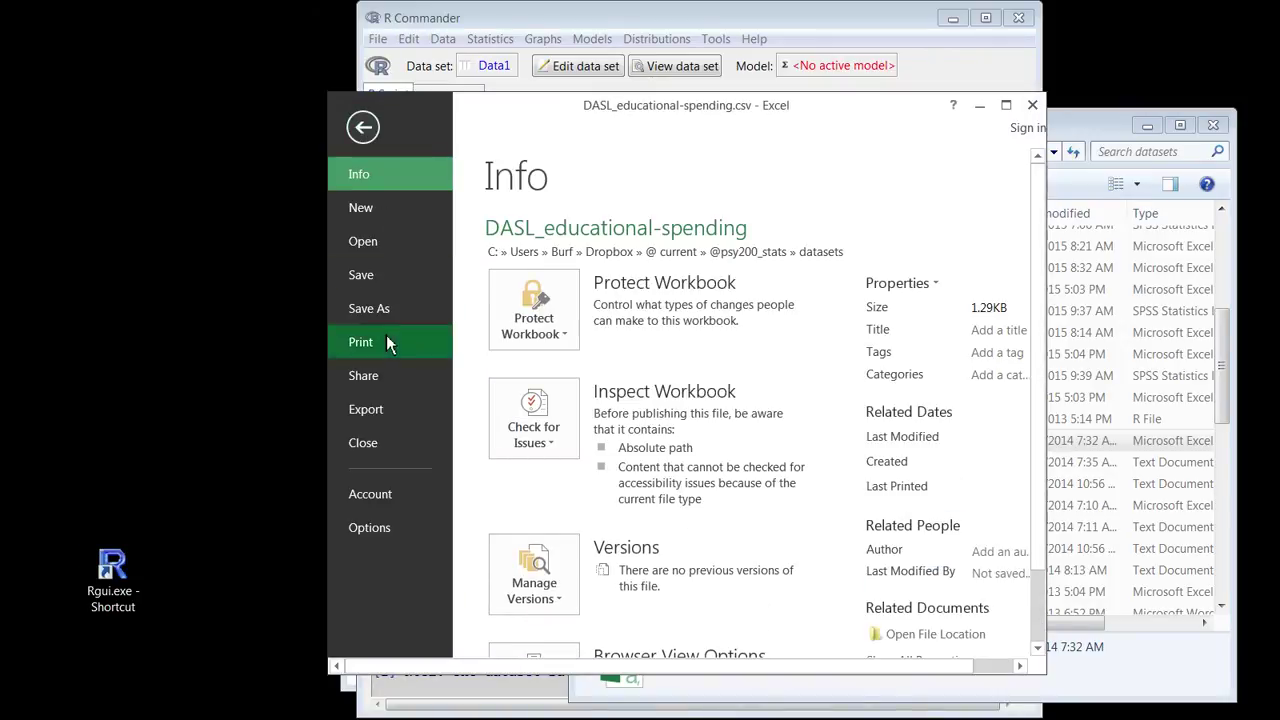
left_click(382, 306)
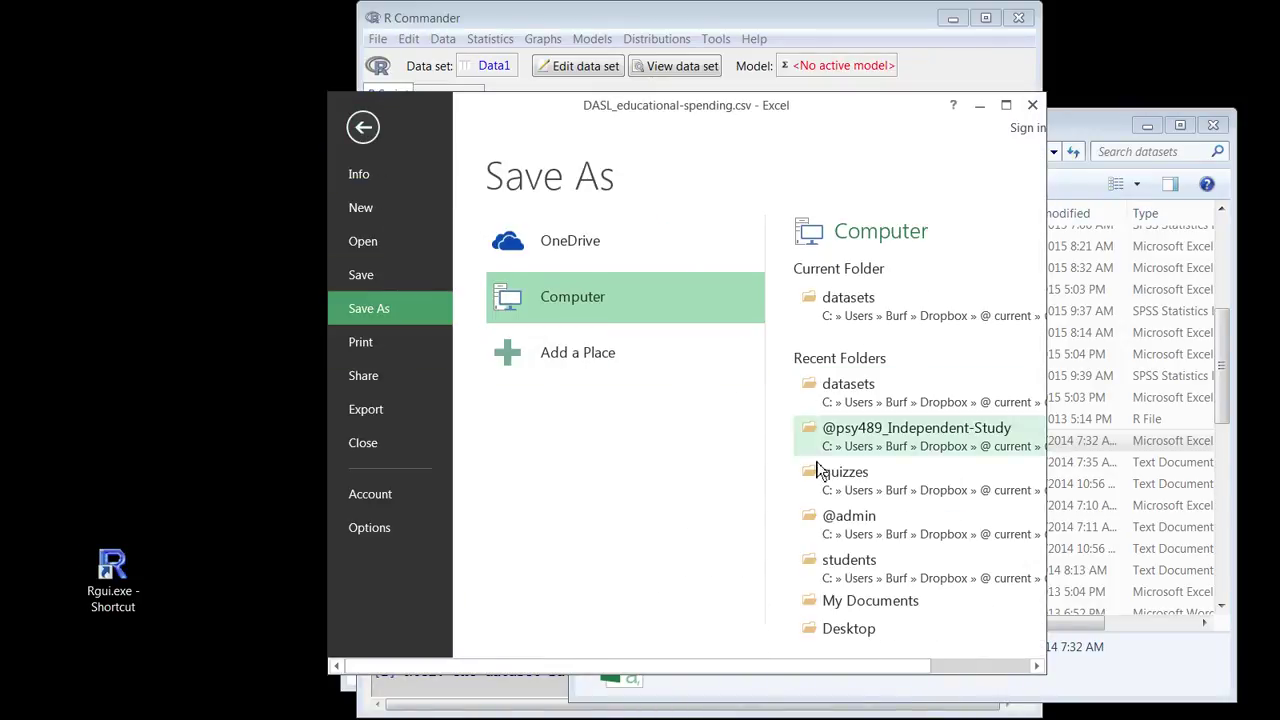
left_click_drag(1049, 680, 1236, 718)
scroll(932, 424, "down", 1)
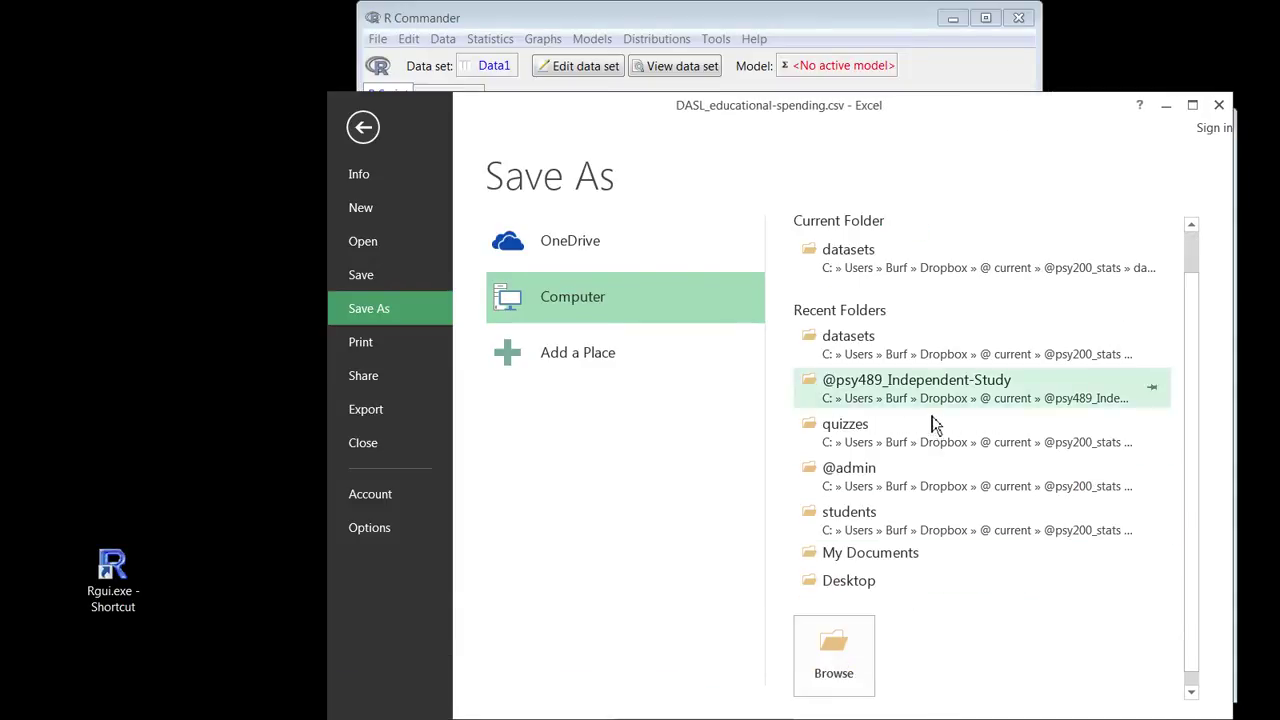
left_click(828, 672)
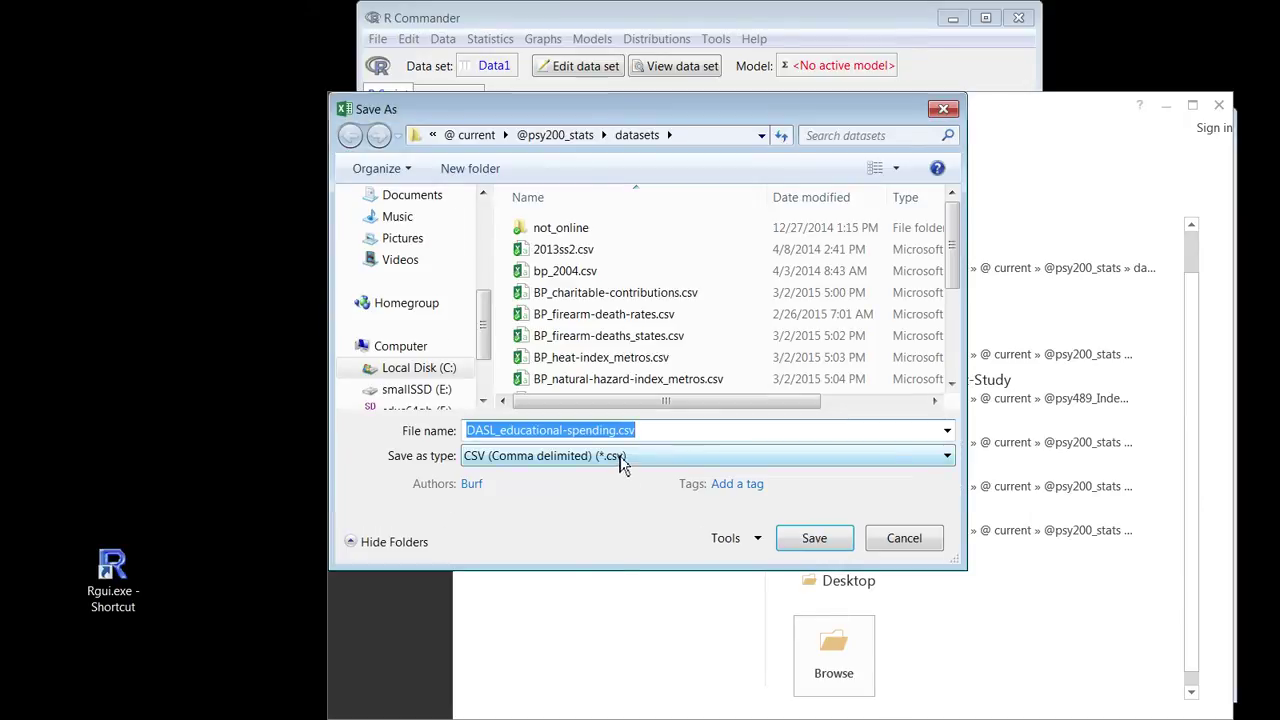
left_click(622, 462)
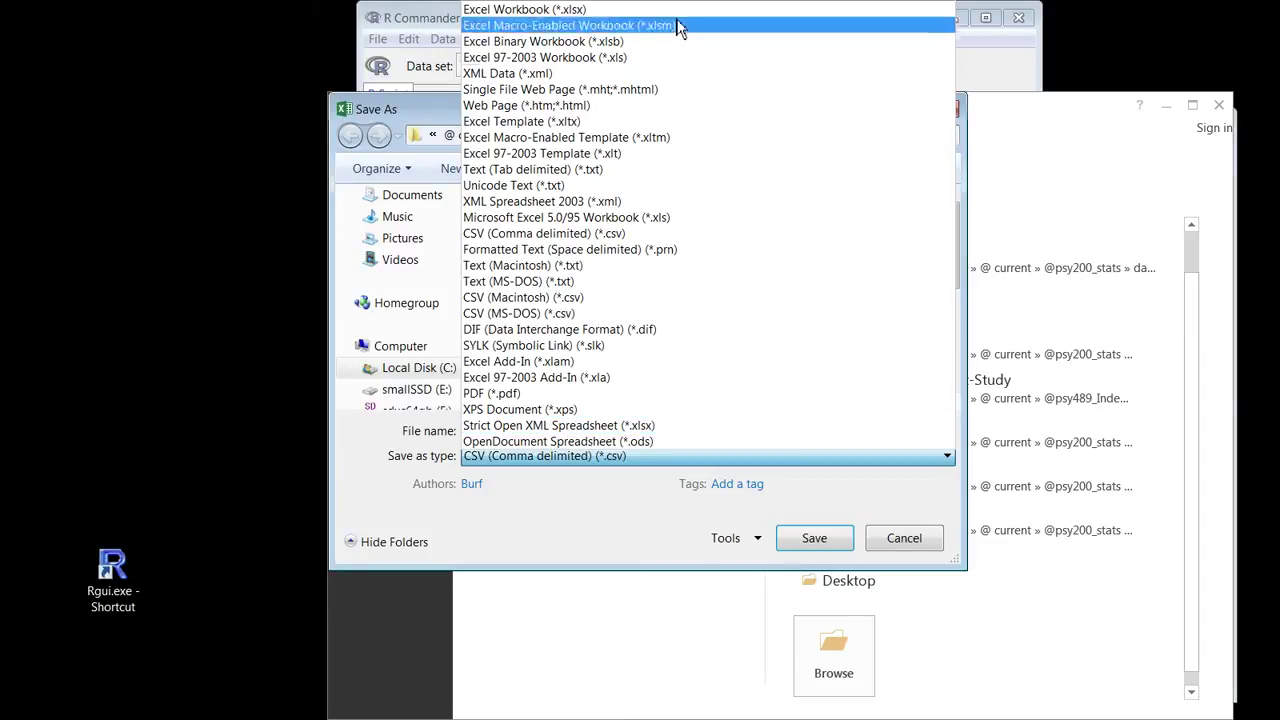
left_click(621, 15)
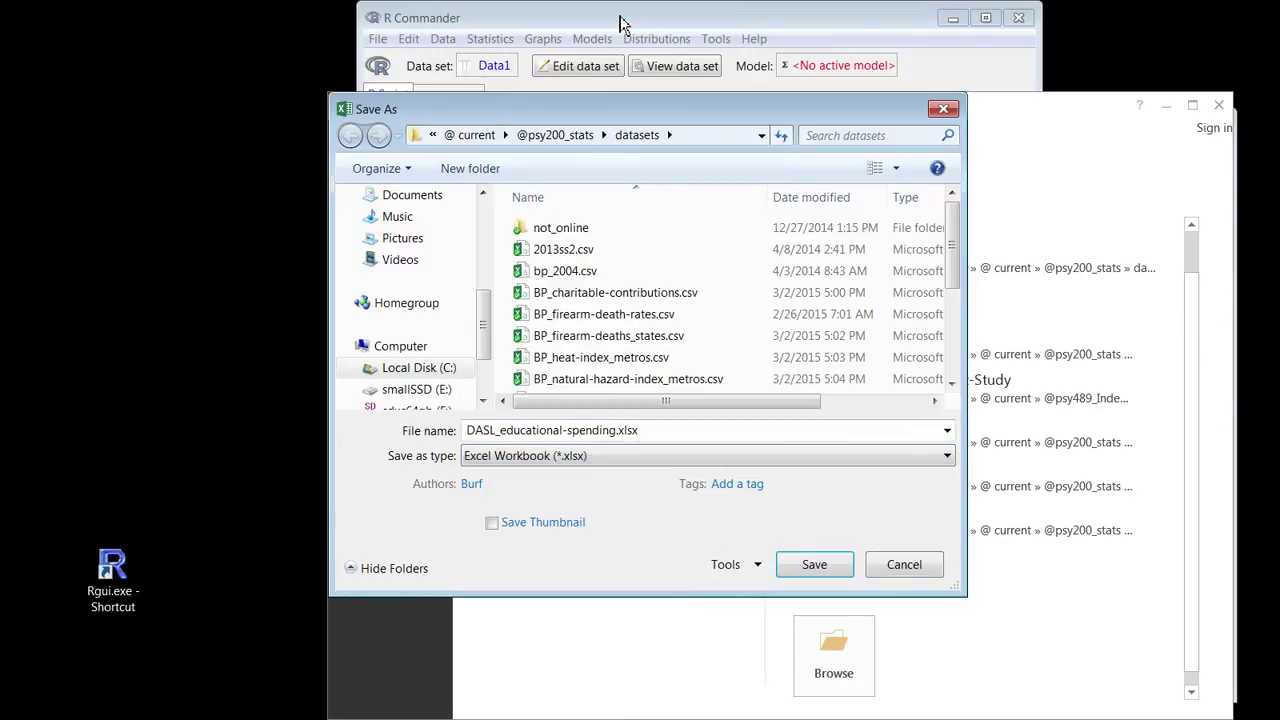
left_click(814, 565)
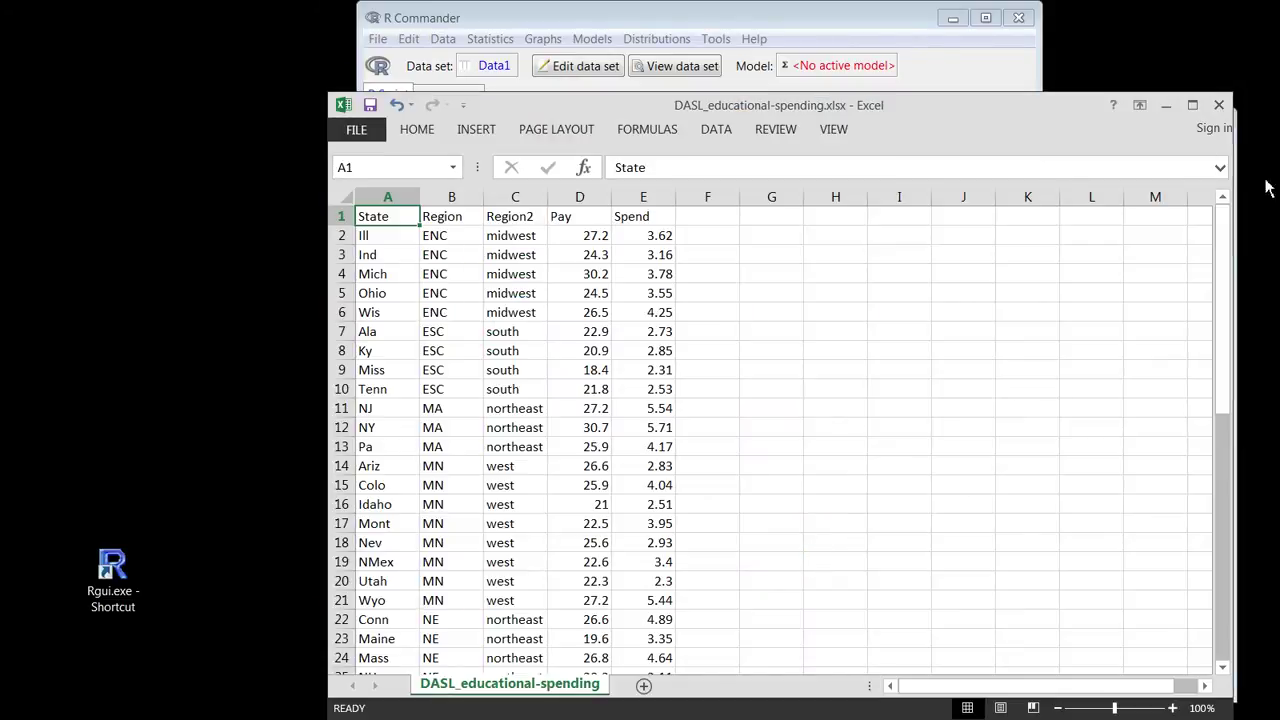
left_click(1219, 105)
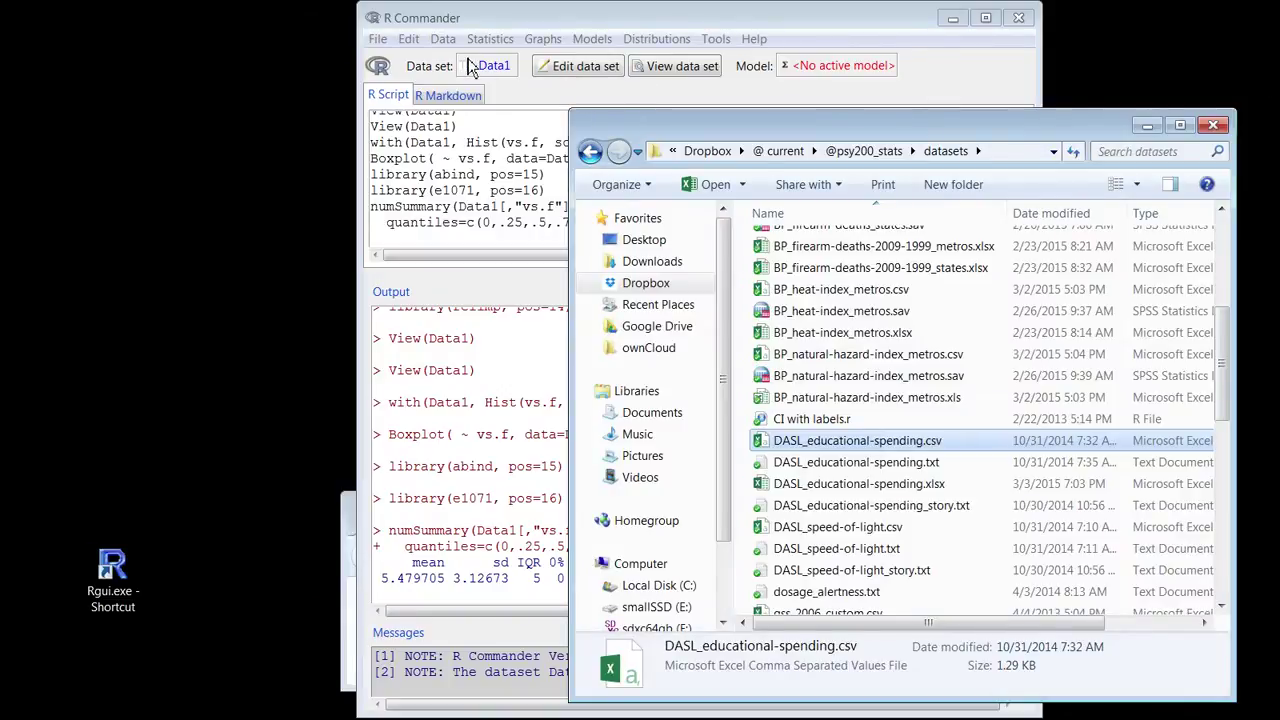
- Switch to R Commander and start importing a data set from an Excel file
left_click(443, 38)
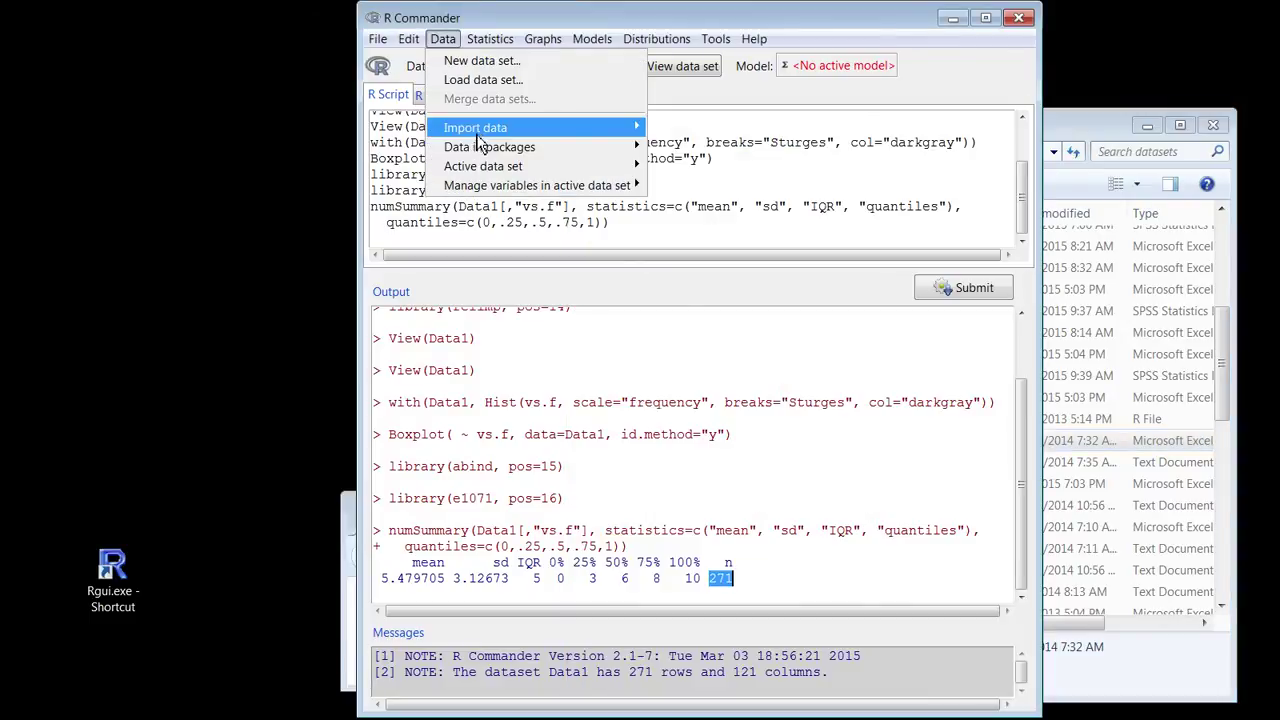
mouse_move(510, 138)
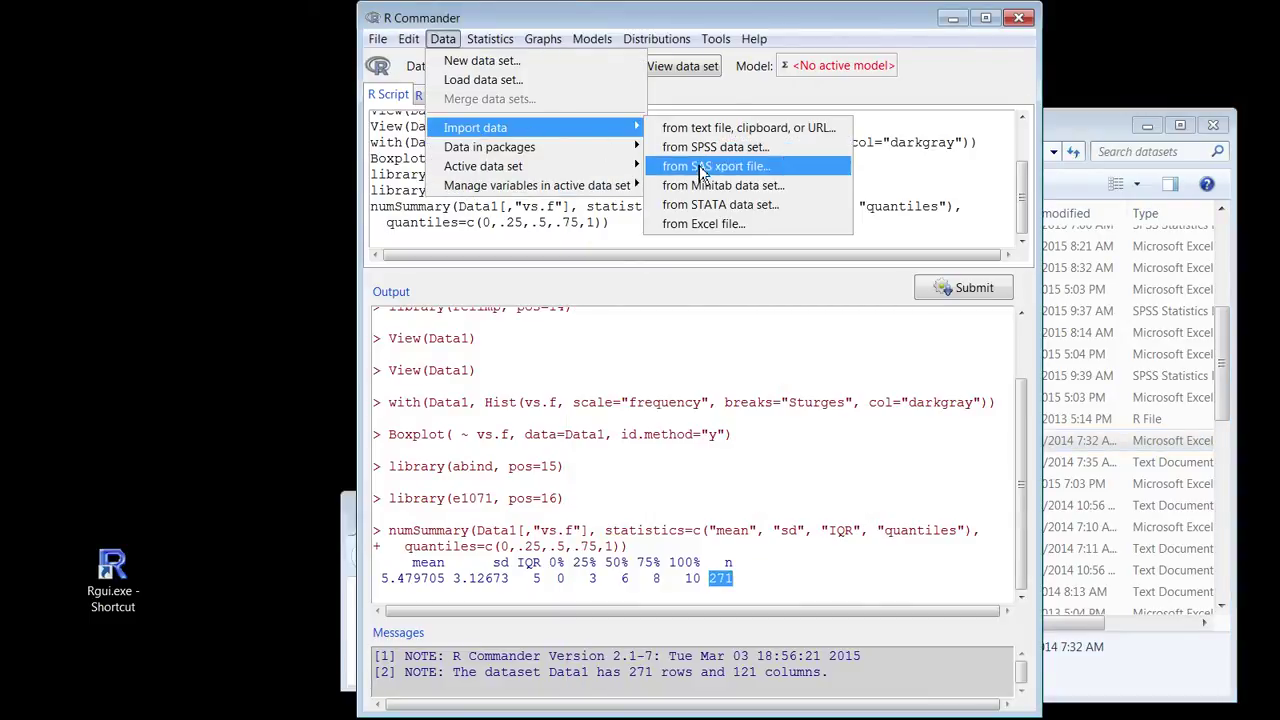
left_click(752, 227)
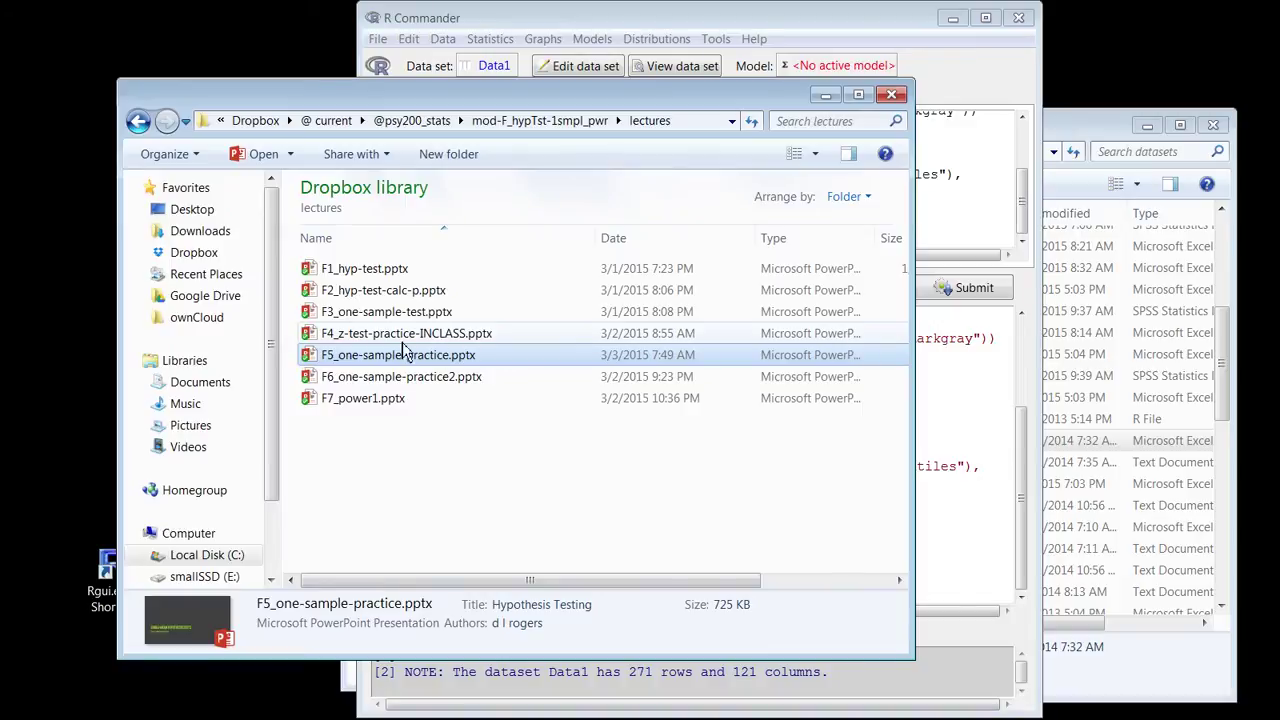
left_click(196, 252)
double_click(355, 213)
double_click(355, 213)
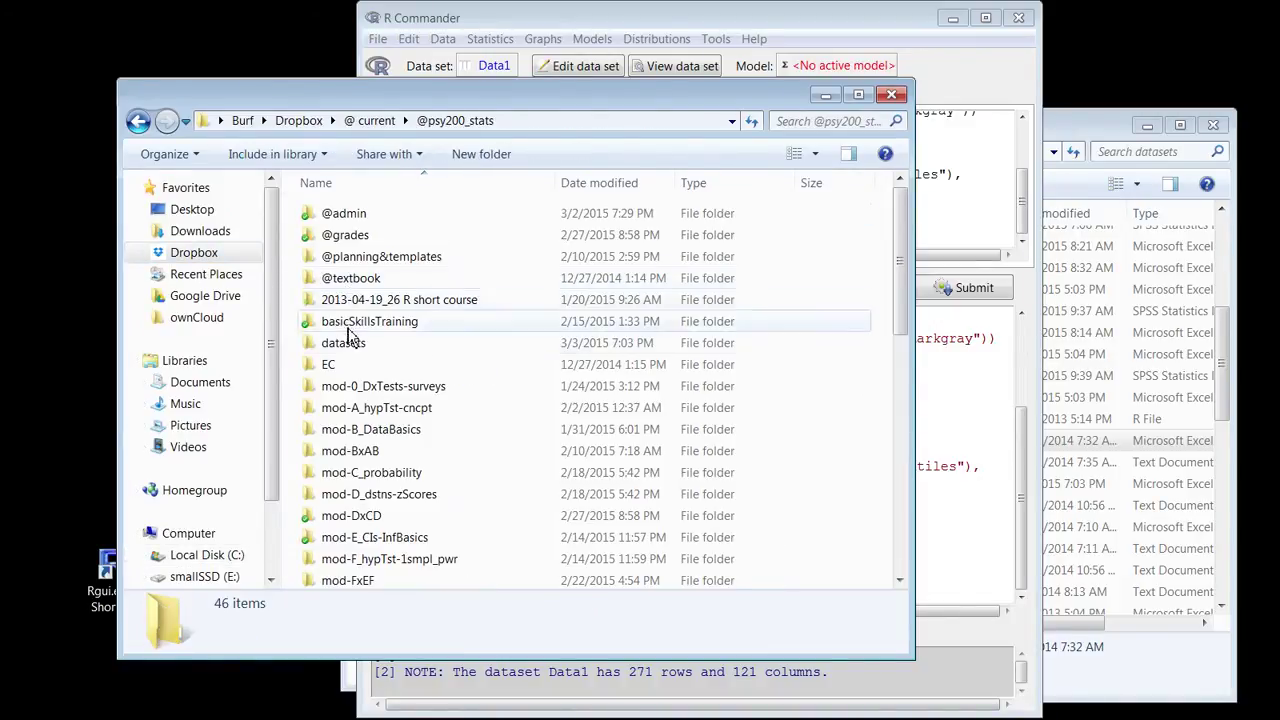
left_click(350, 347)
double_click(350, 350)
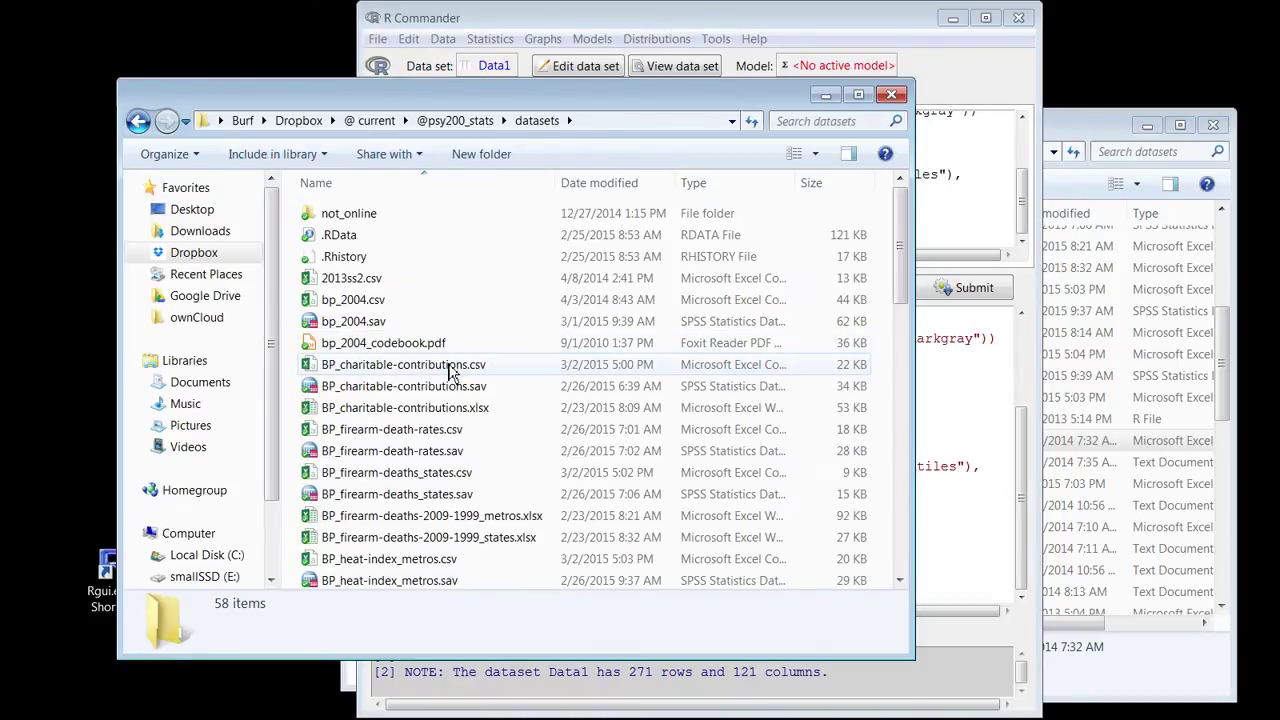
scroll(458, 365, "down", 6)
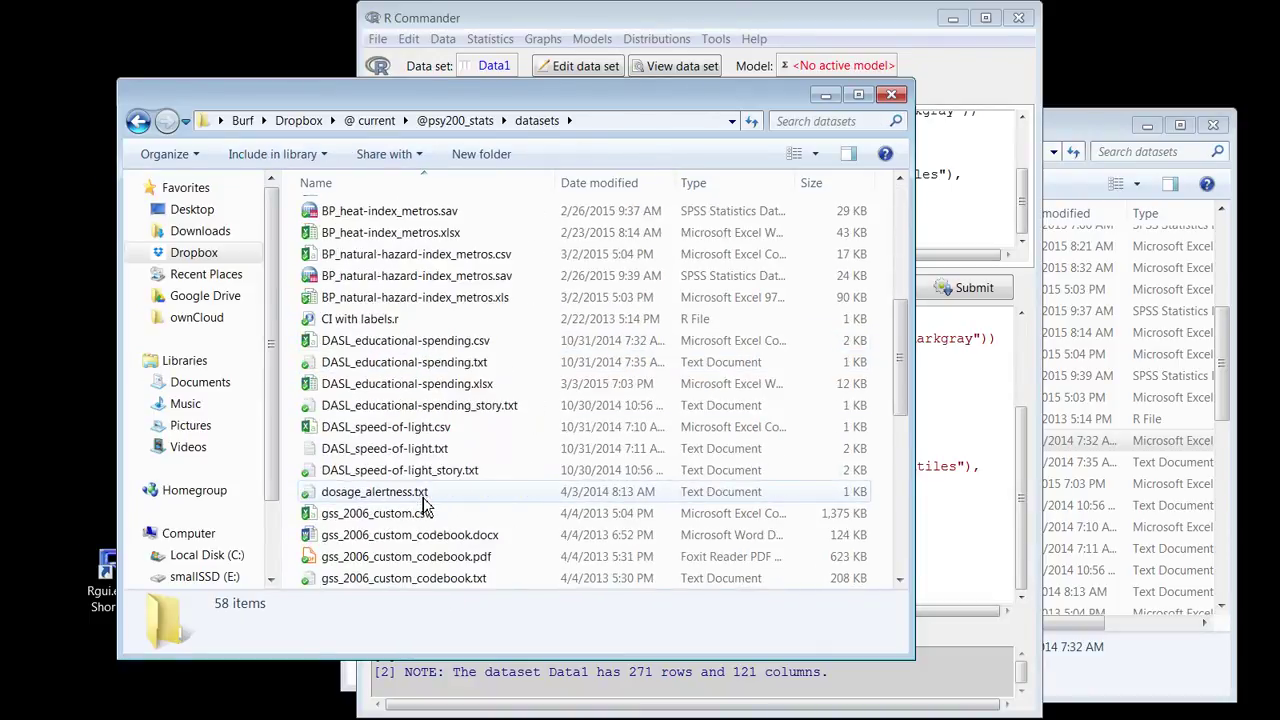
- Open DASL_educational-spending.xlsx in Excel to check its contents, close it and minimize the folder window
left_click(420, 472)
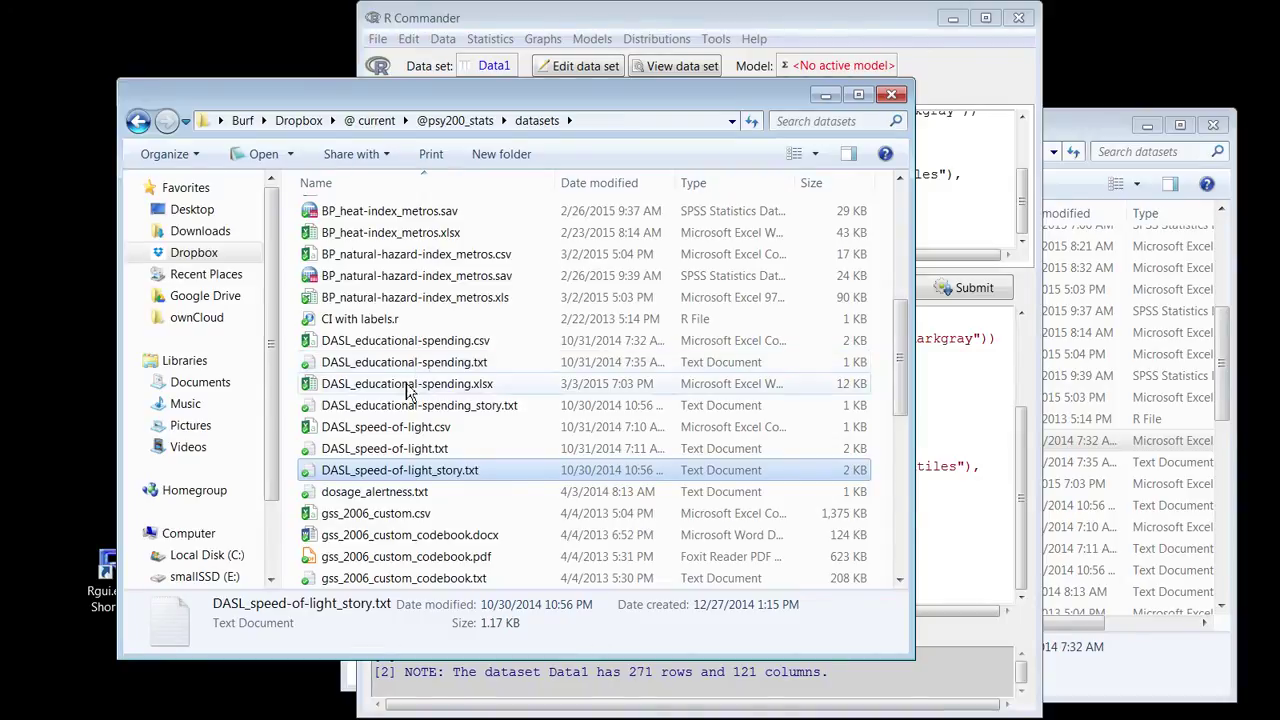
left_click(408, 390)
double_click(408, 388)
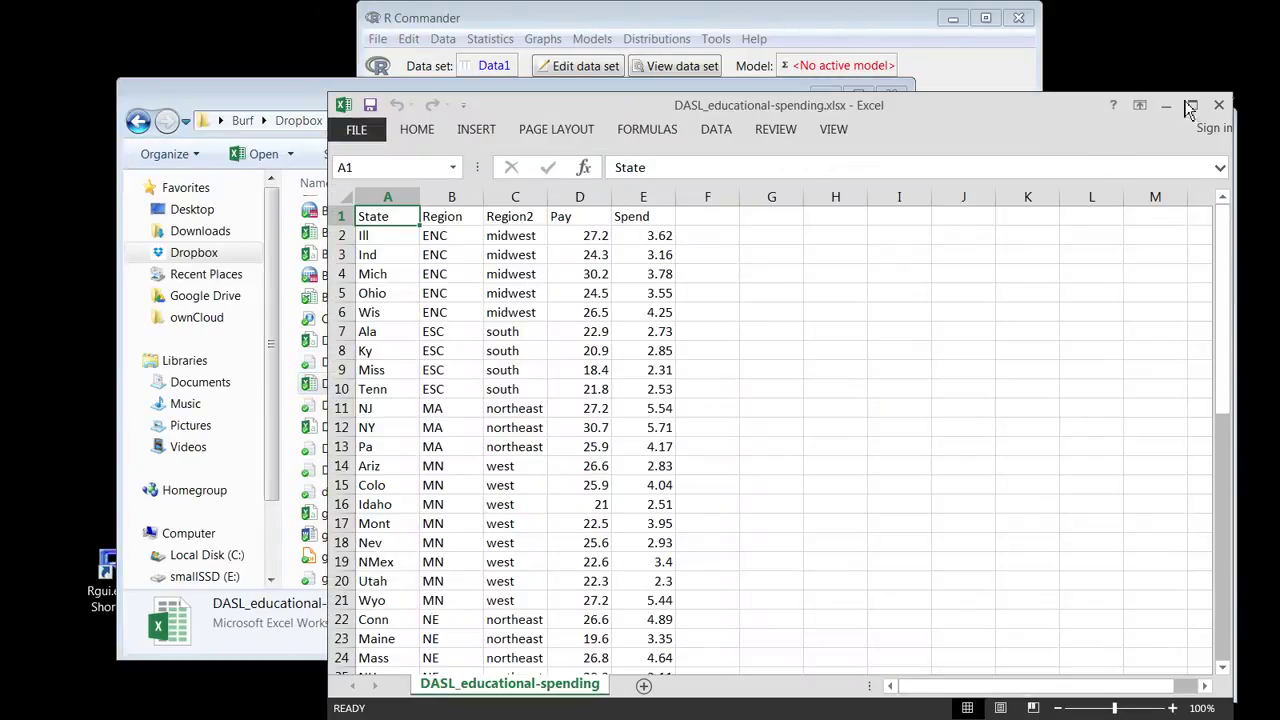
left_click(1219, 104)
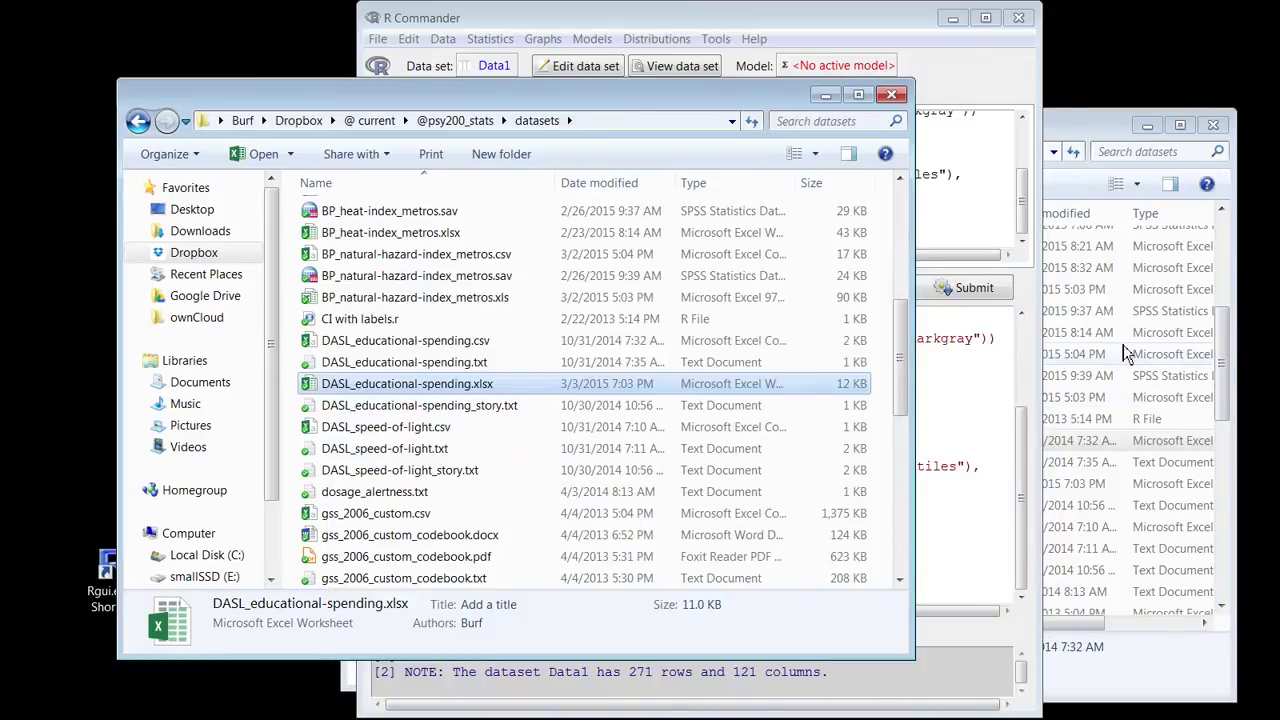
left_click(826, 95)
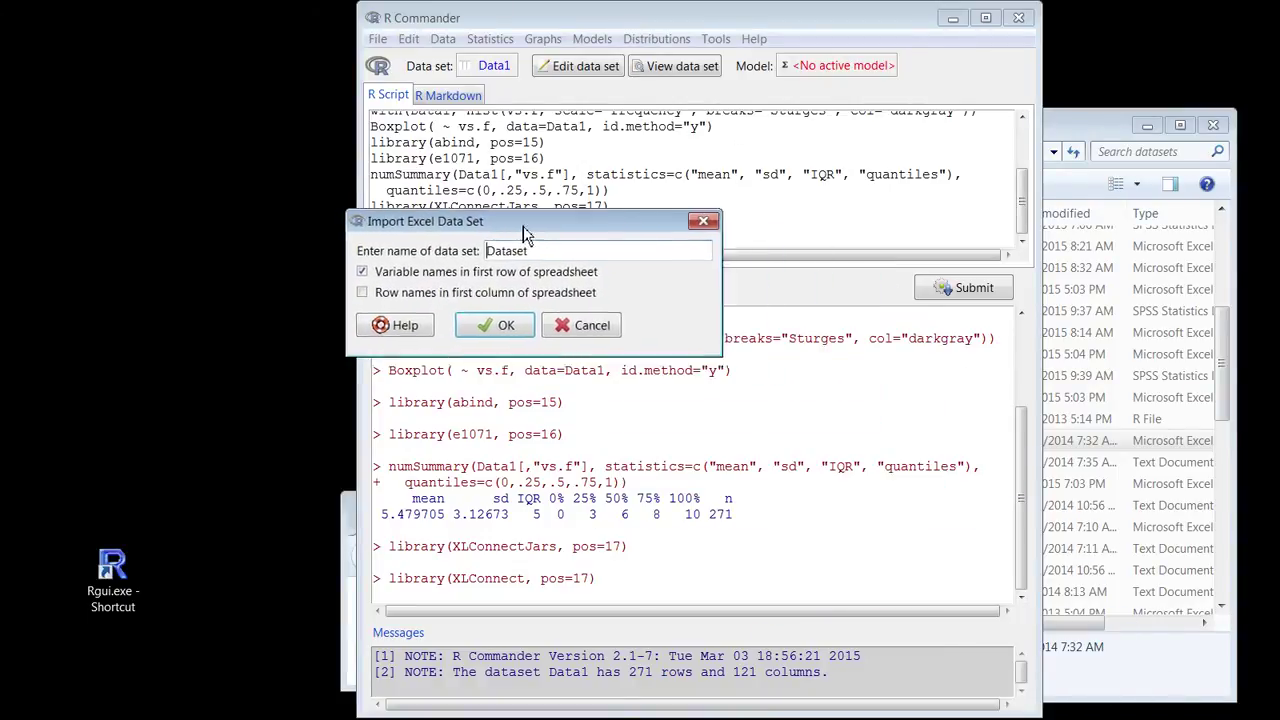
- Name the Excel import Data2, keeping variable names in the first row of the spreadsheet, and accept the settings
left_click_drag(472, 268, 318, 256)
type("Data2")
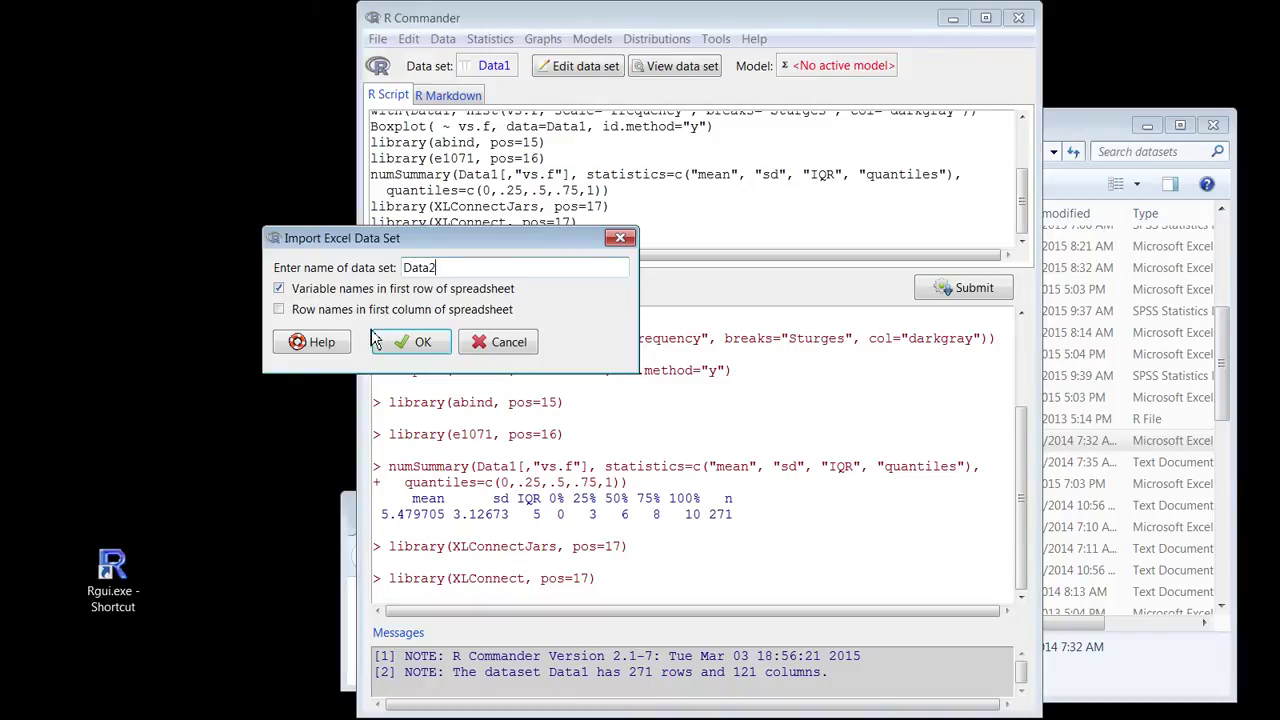
left_click(417, 343)
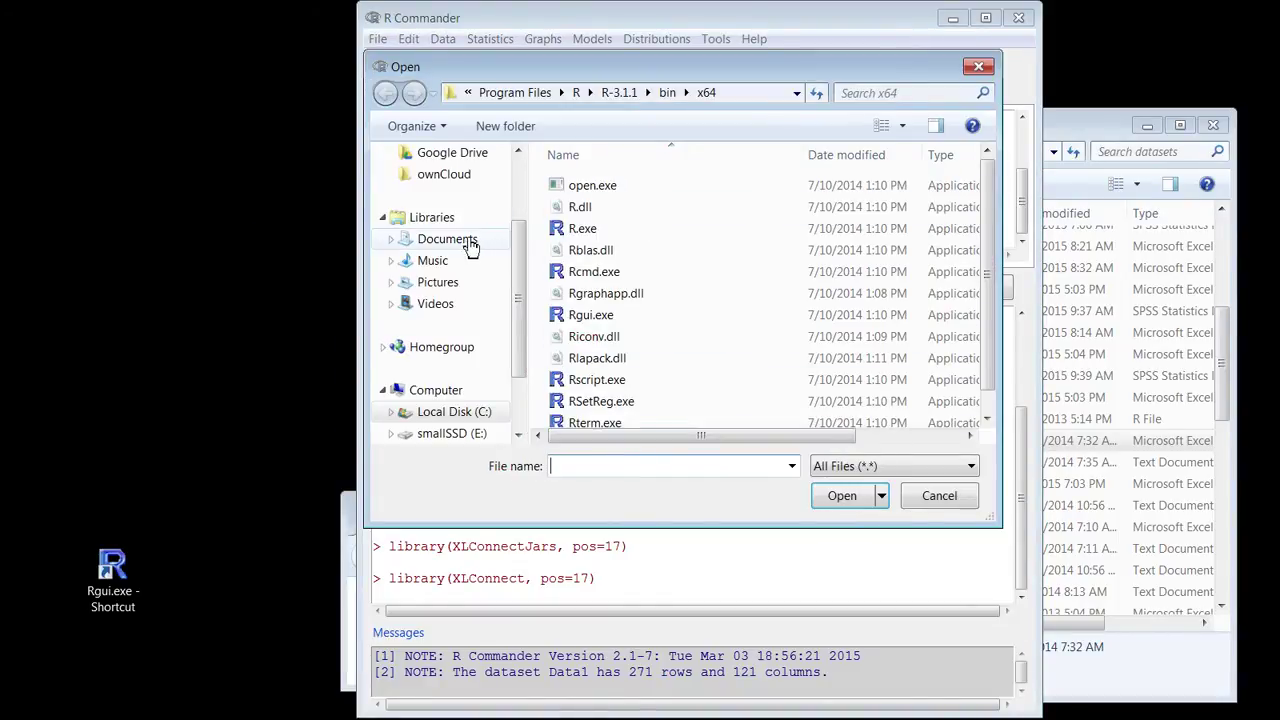
left_click_drag(519, 276, 519, 200)
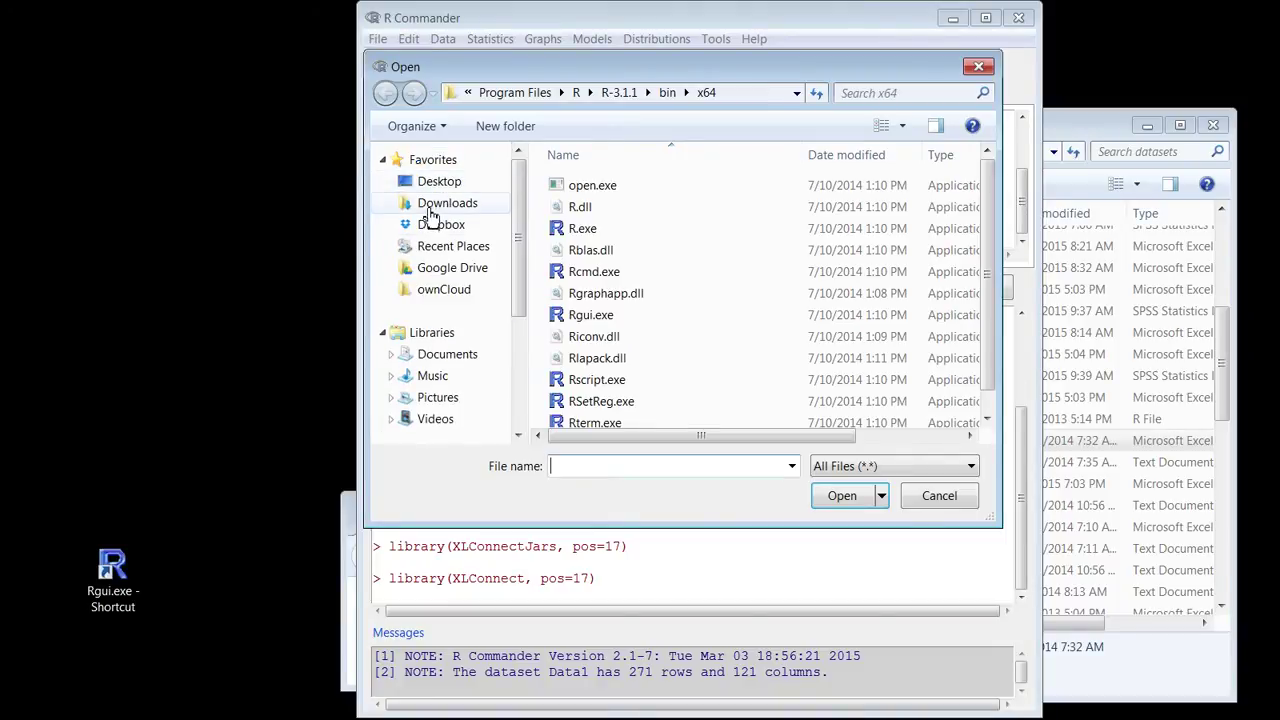
left_click(434, 226)
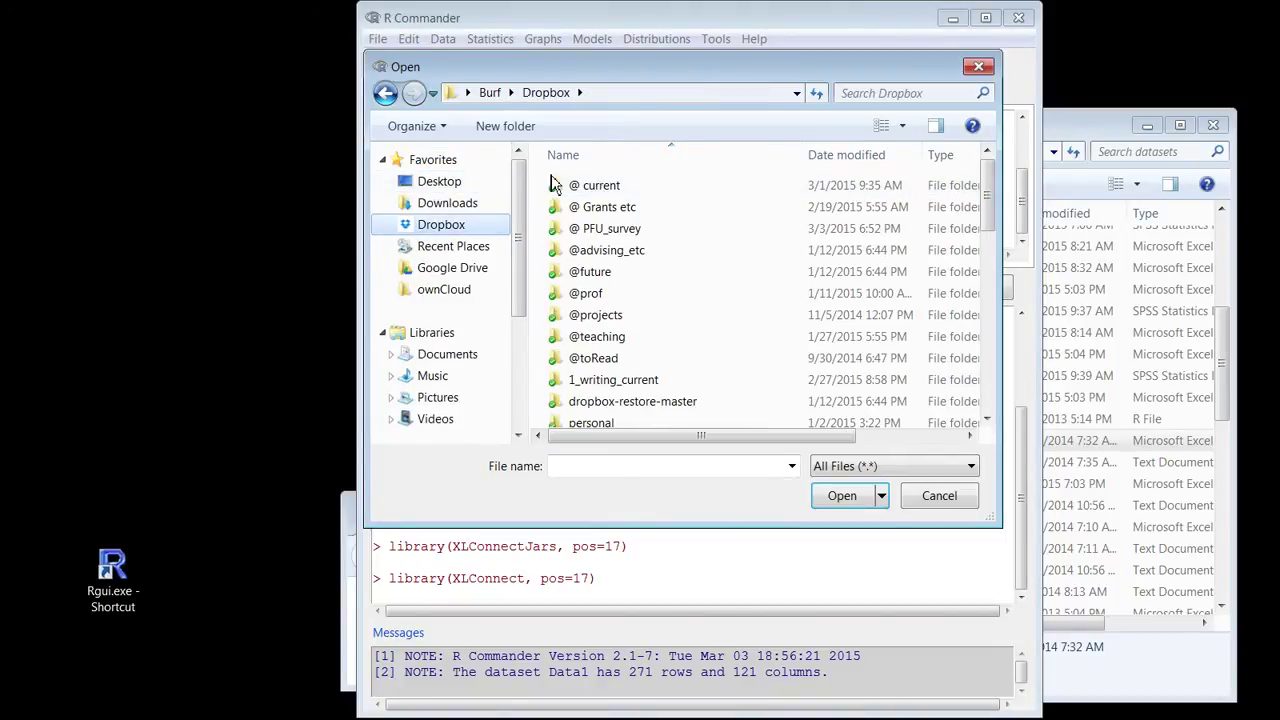
left_click(585, 192)
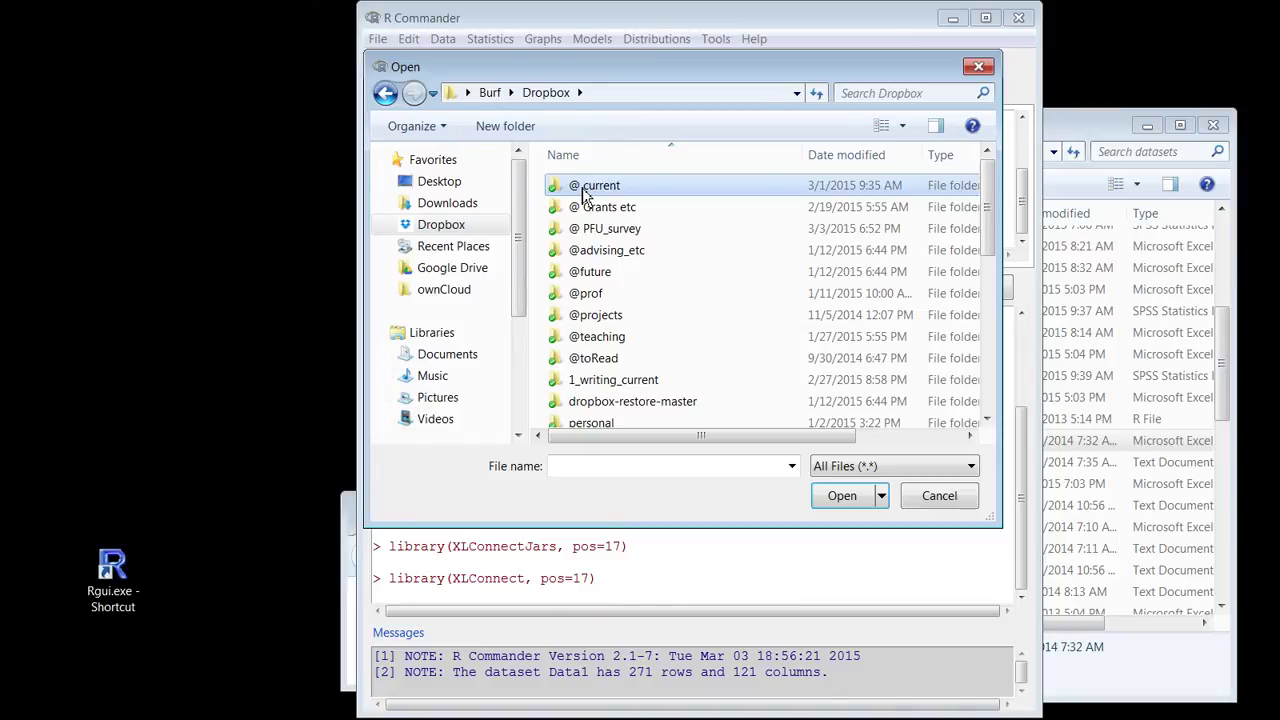
double_click(585, 190)
double_click(584, 193)
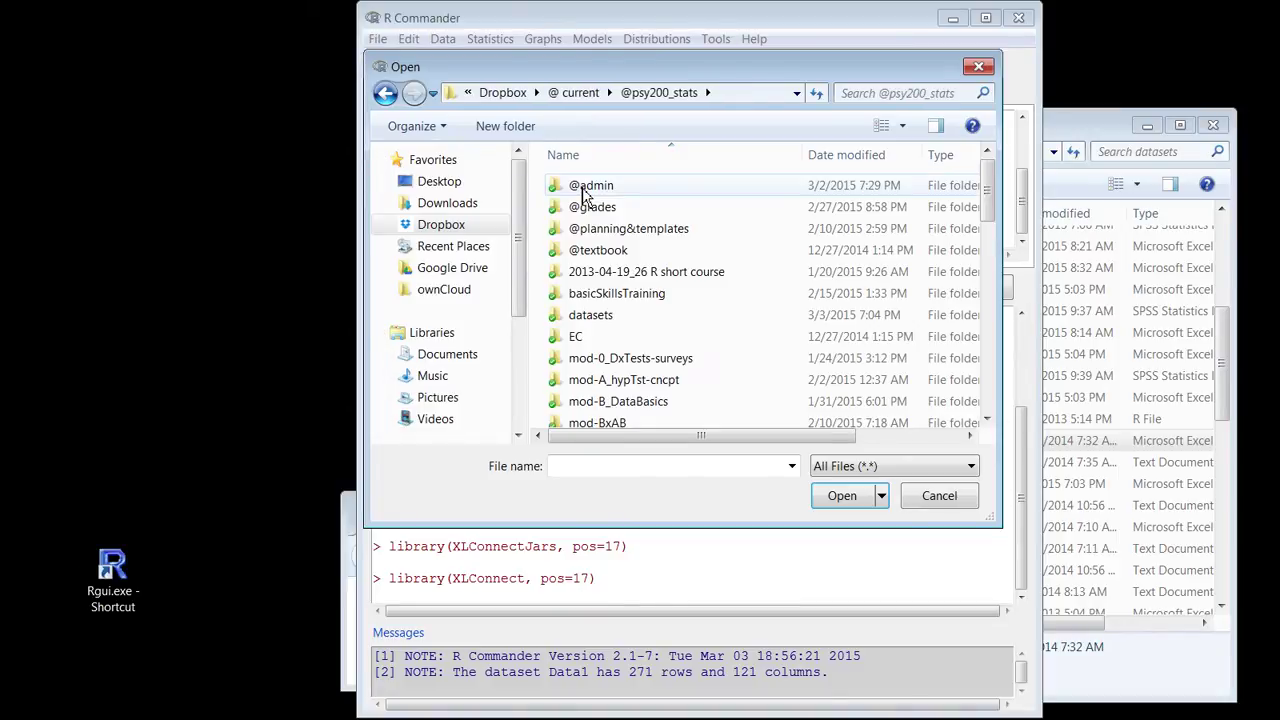
left_click(603, 322)
double_click(603, 322)
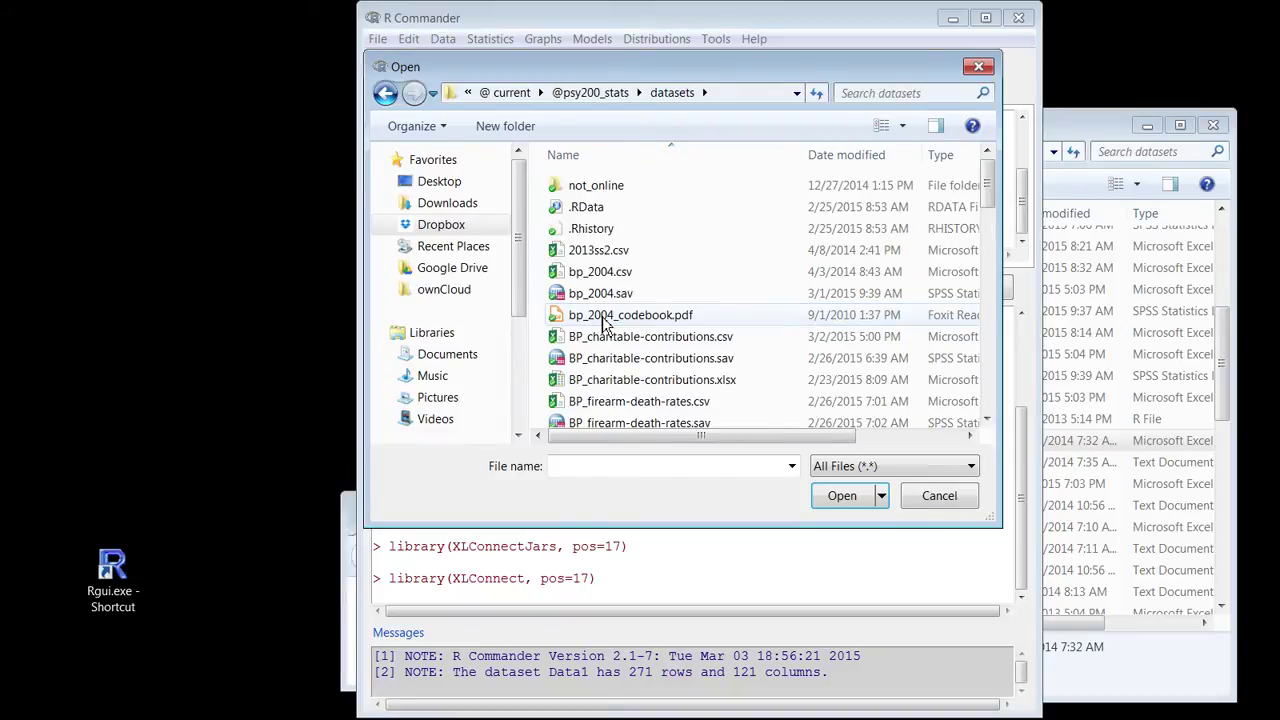
scroll(603, 322, "down", 7)
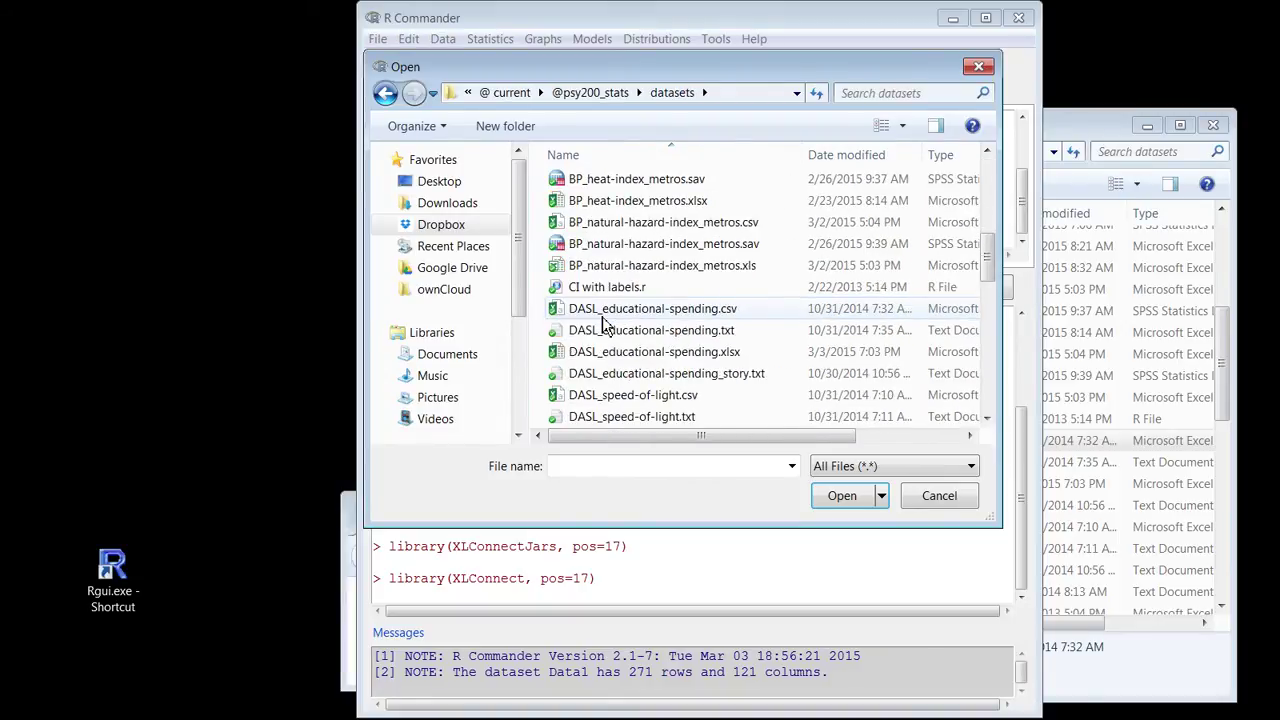
left_click(617, 289)
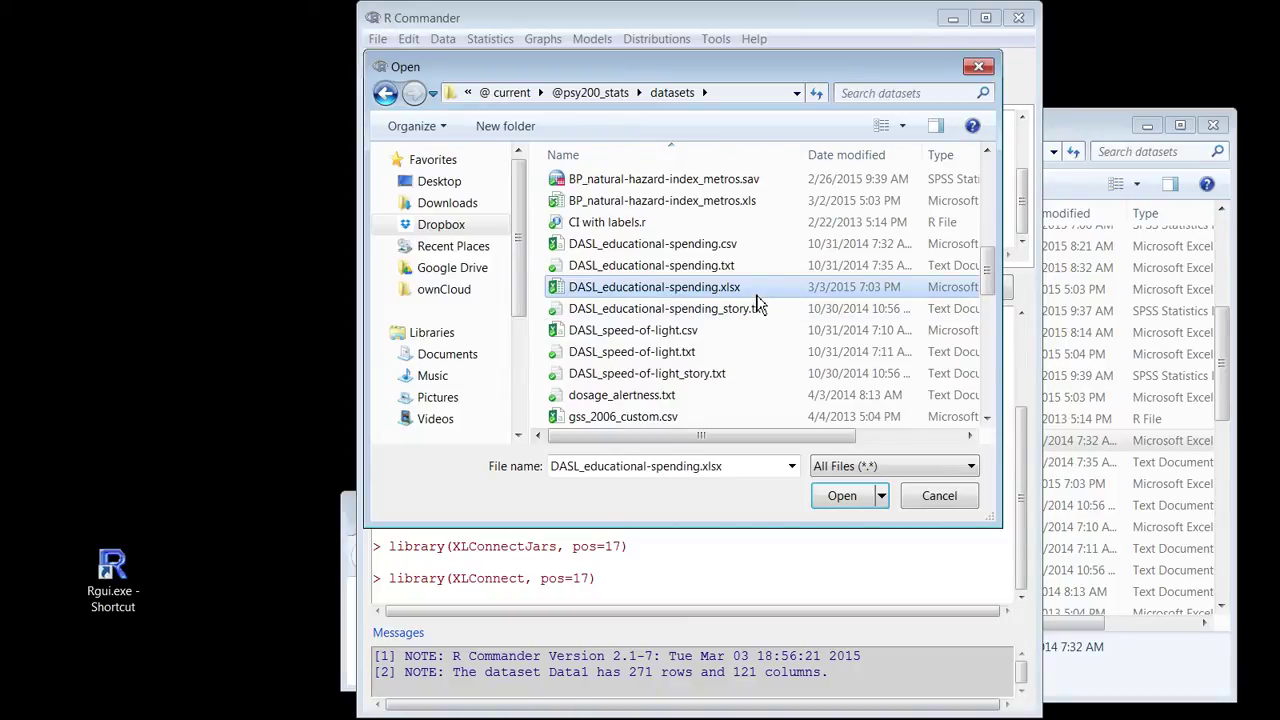
double_click(585, 291)
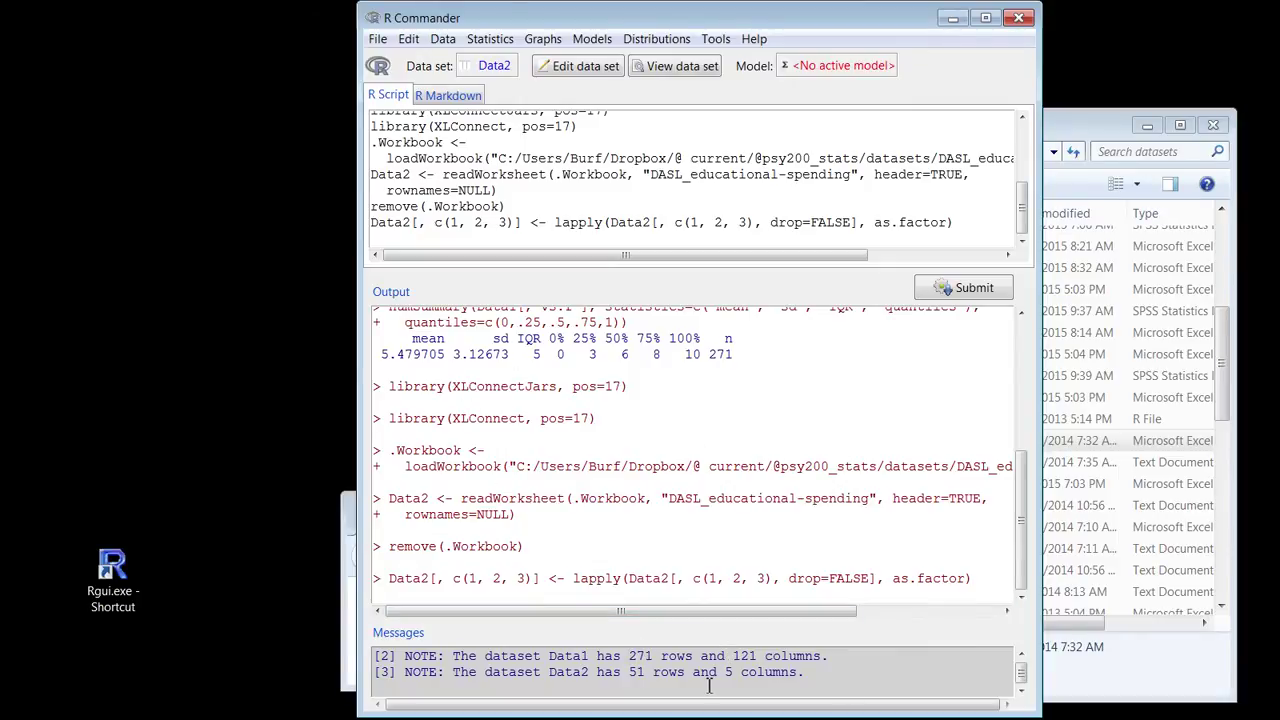
- Highlight the row and column note for Data2, view the imported data set and close its viewer
left_click_drag(632, 674, 776, 670)
left_click(653, 68)
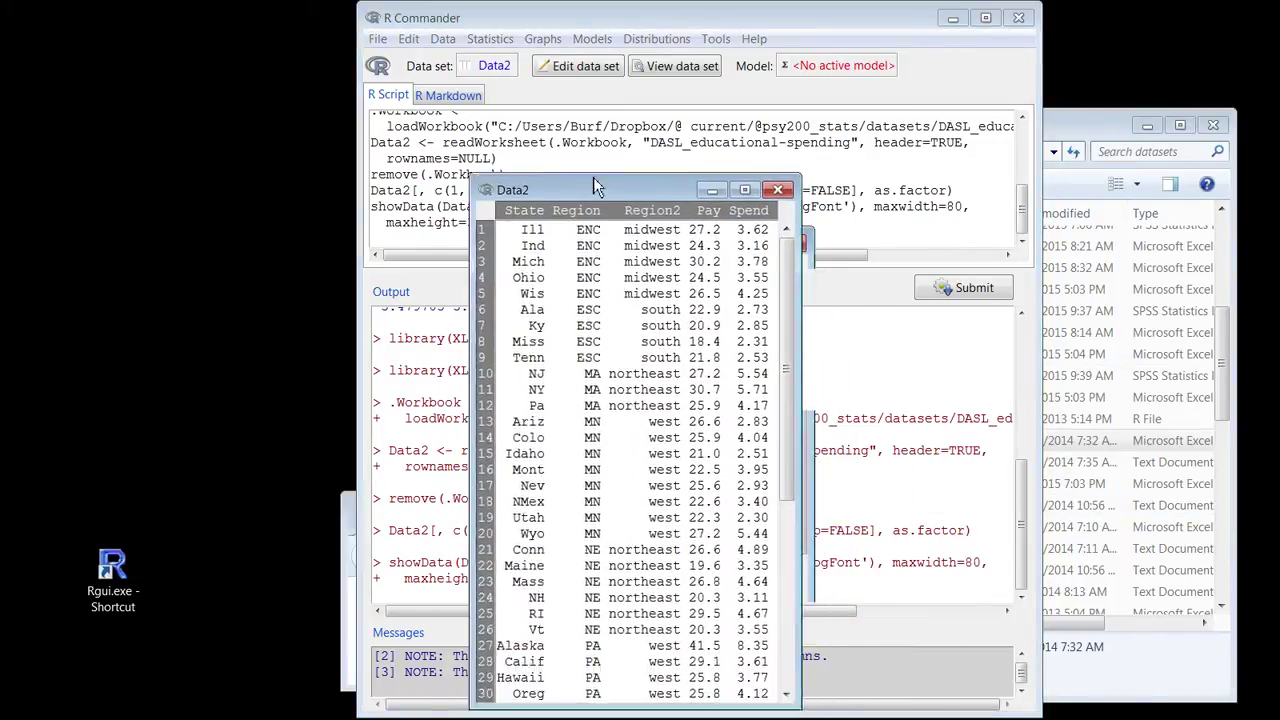
left_click_drag(593, 177, 553, 108)
left_click_drag(747, 188, 748, 160)
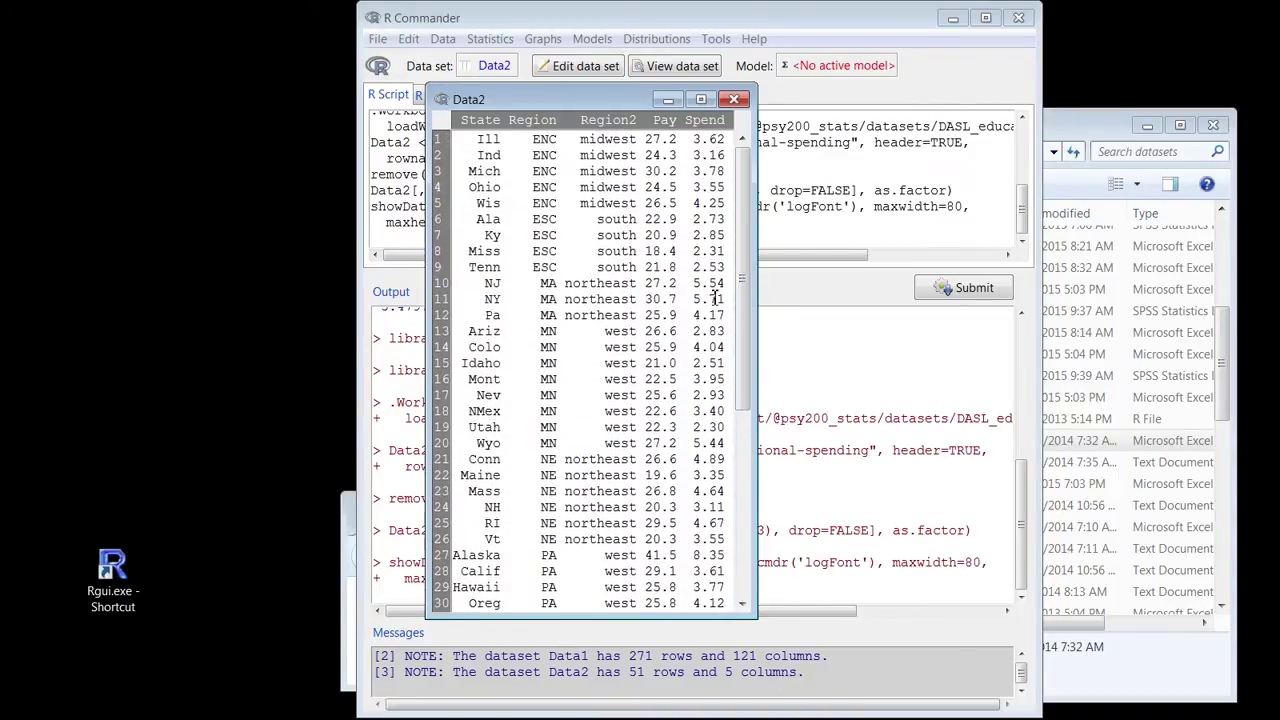
left_click(736, 101)
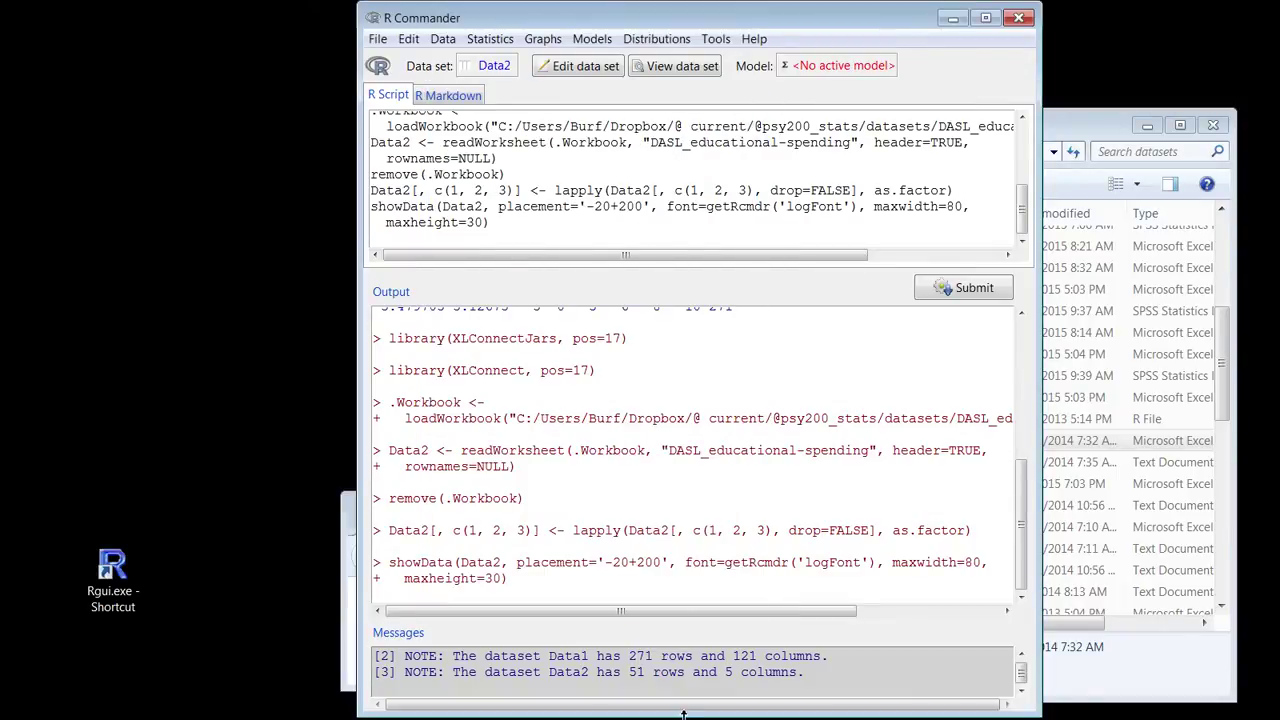
- Plot a histogram of the Pay variable from Data2 with default options, inspect the graph and close it
left_click(543, 40)
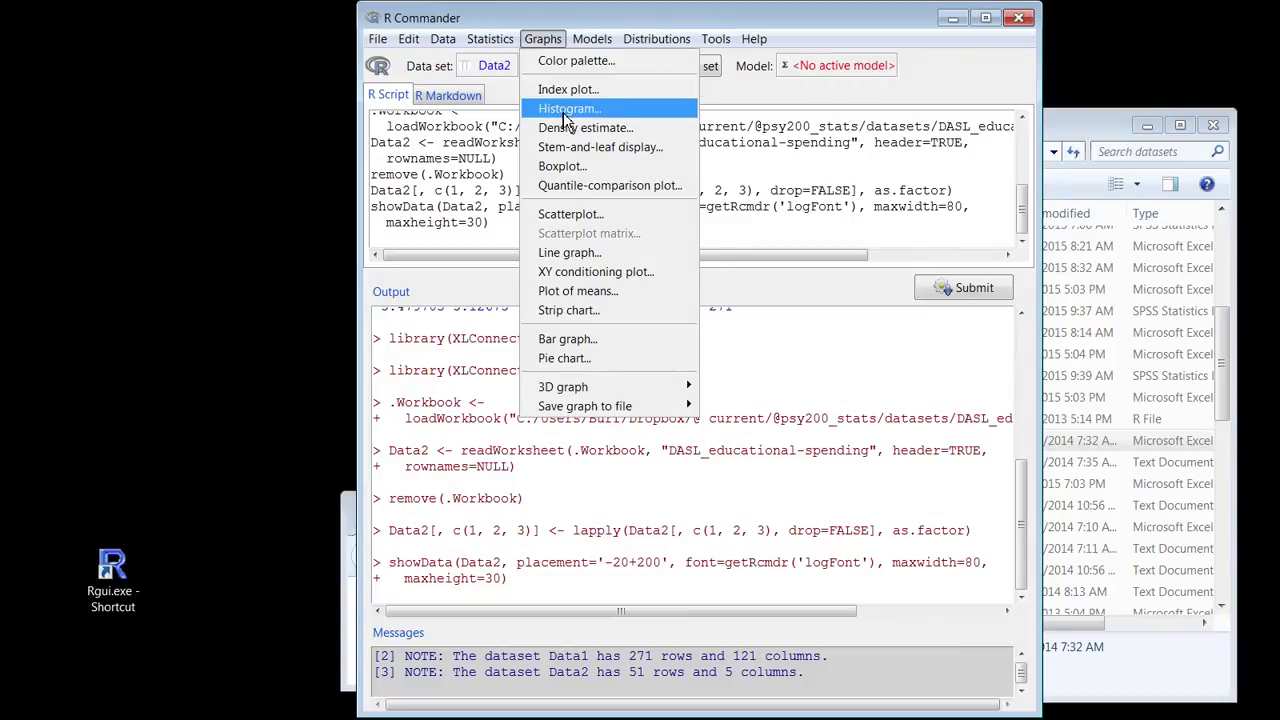
left_click(566, 110)
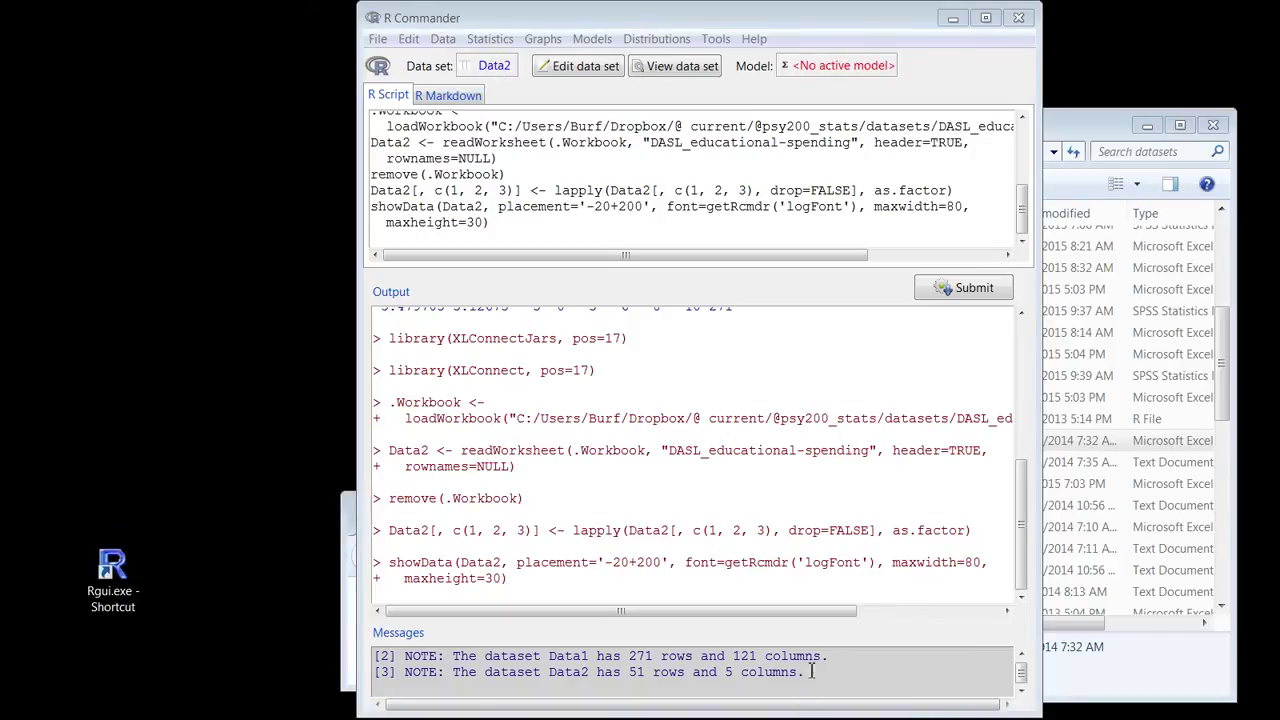
left_click_drag(617, 323, 343, 157)
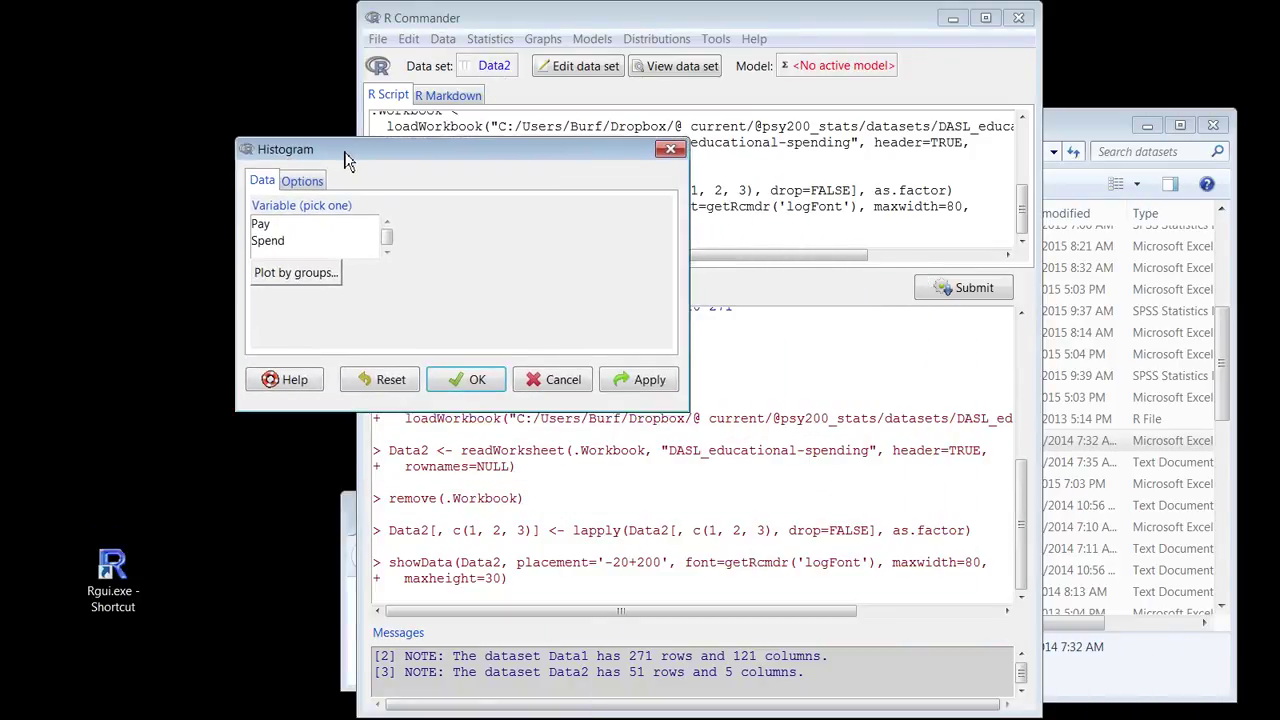
left_click(262, 228)
left_click(263, 243)
left_click(265, 233)
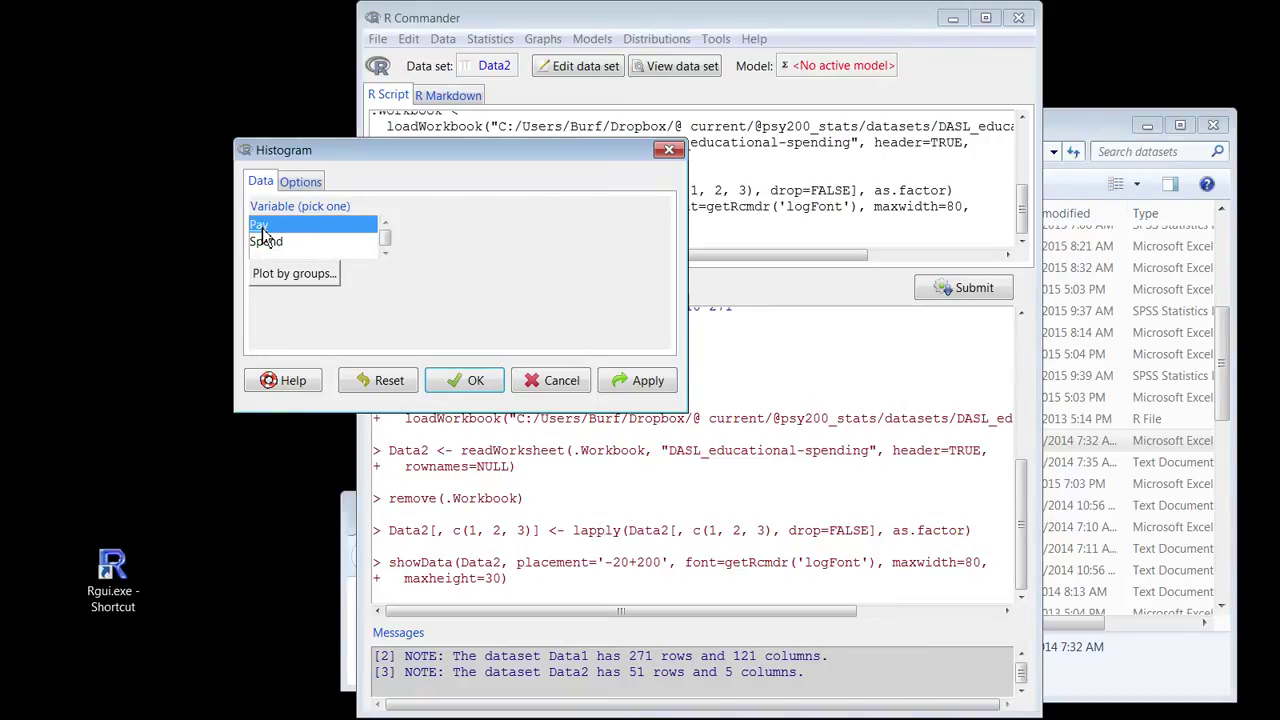
left_click(476, 381)
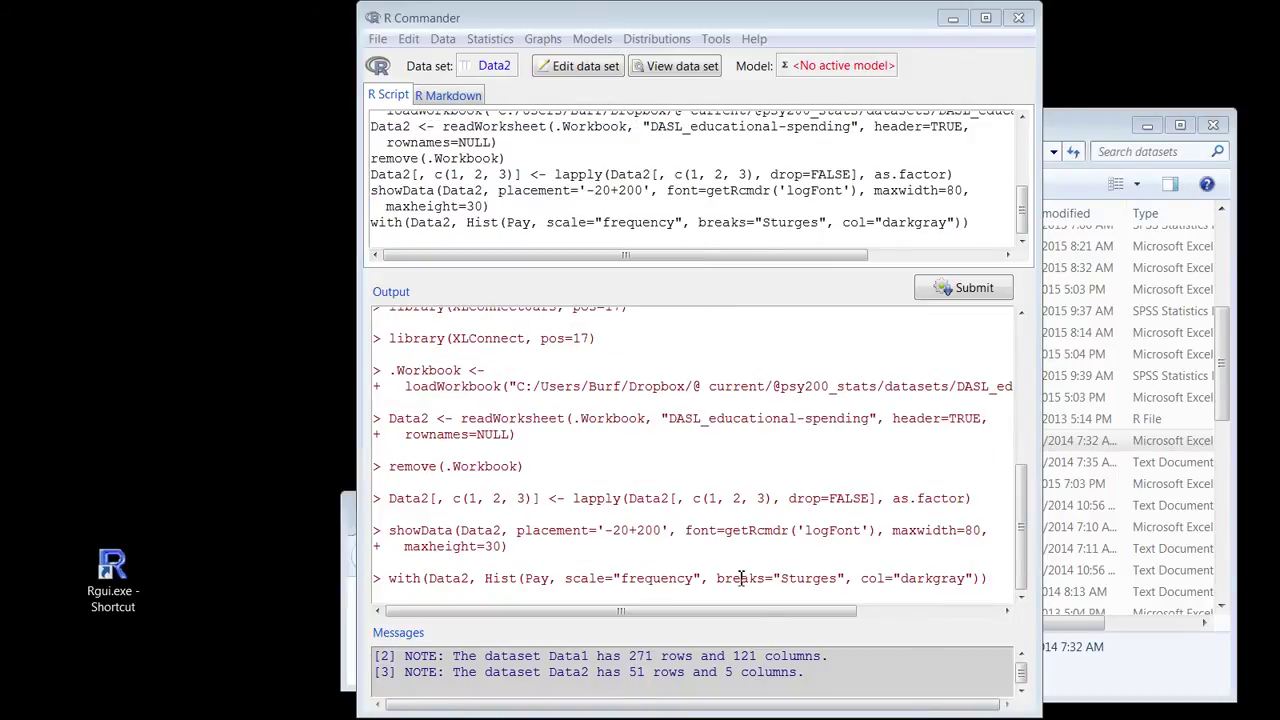
left_click_drag(834, 694, 400, 37)
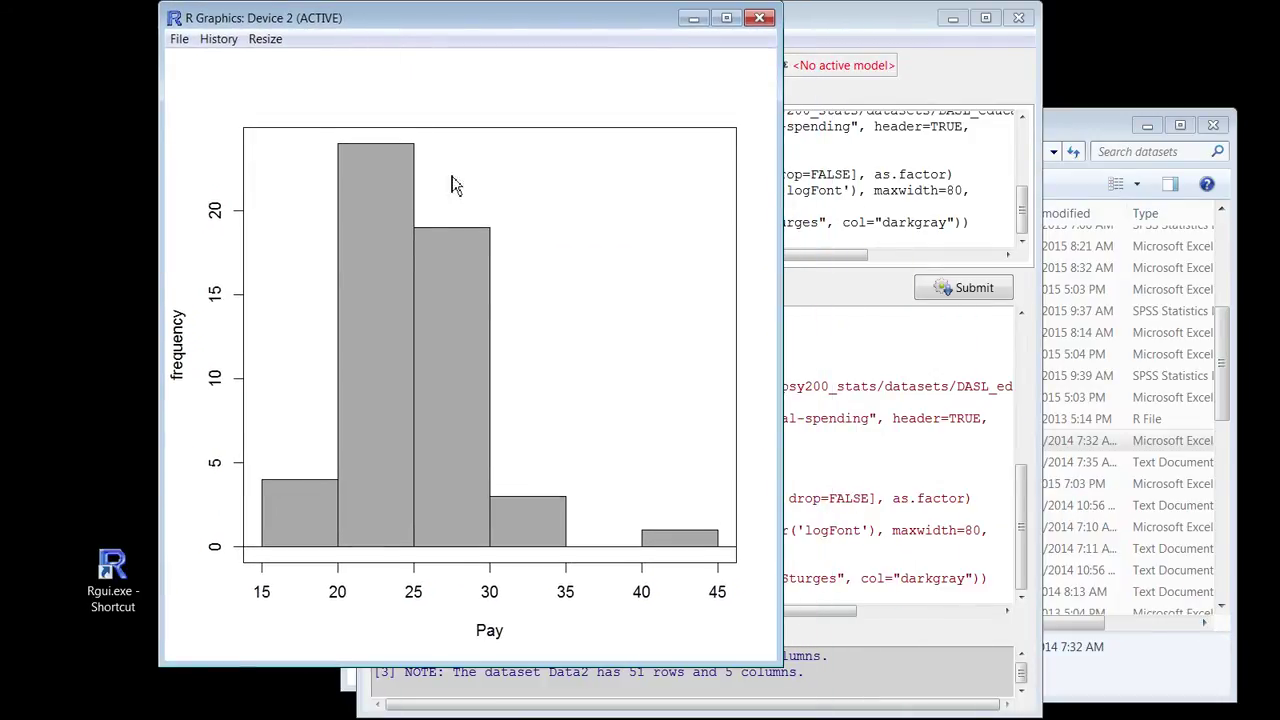
left_click(760, 17)
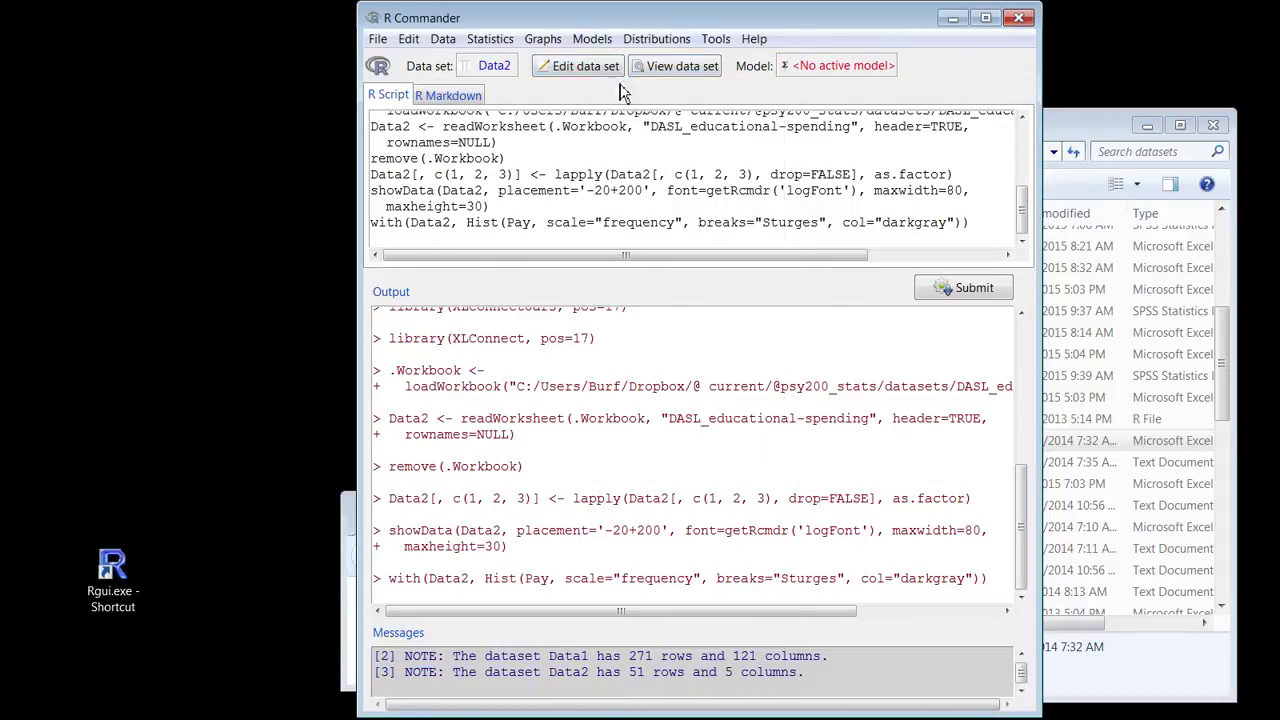
- Plot the Pay histogram again with 25 bins and frequency counts, inspect the graph and close it
left_click(548, 44)
left_click(566, 110)
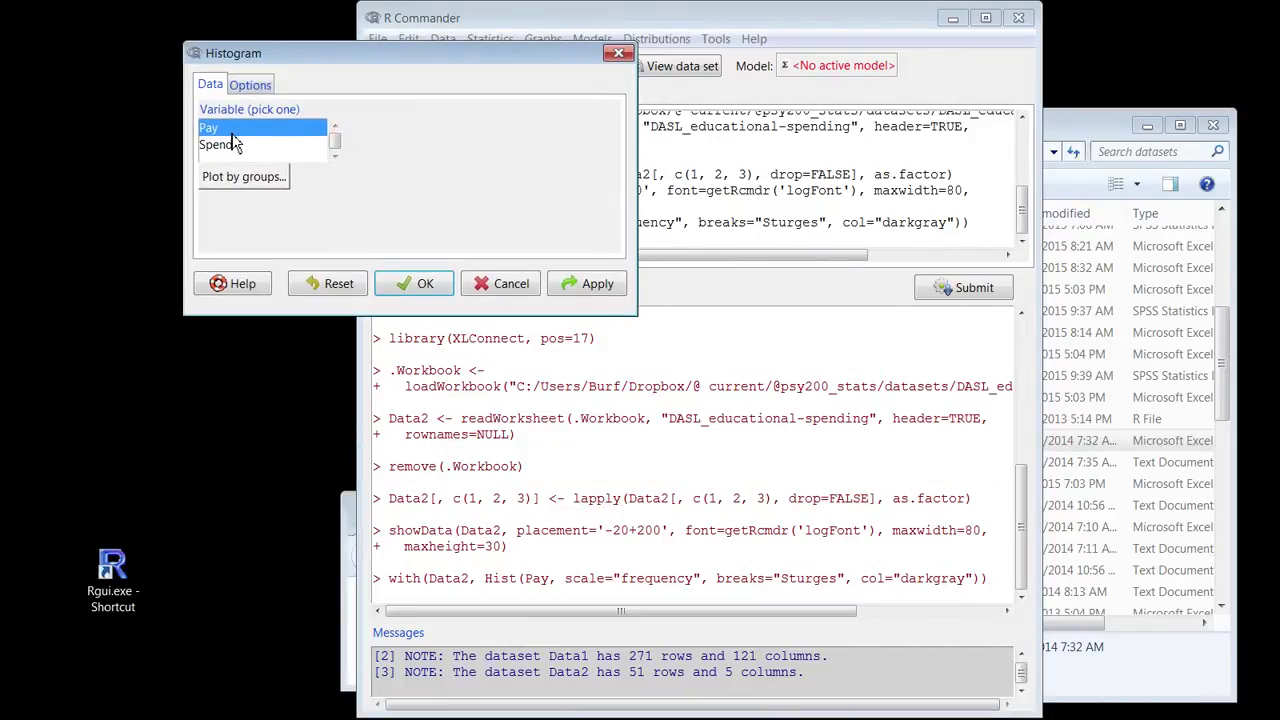
left_click(260, 86)
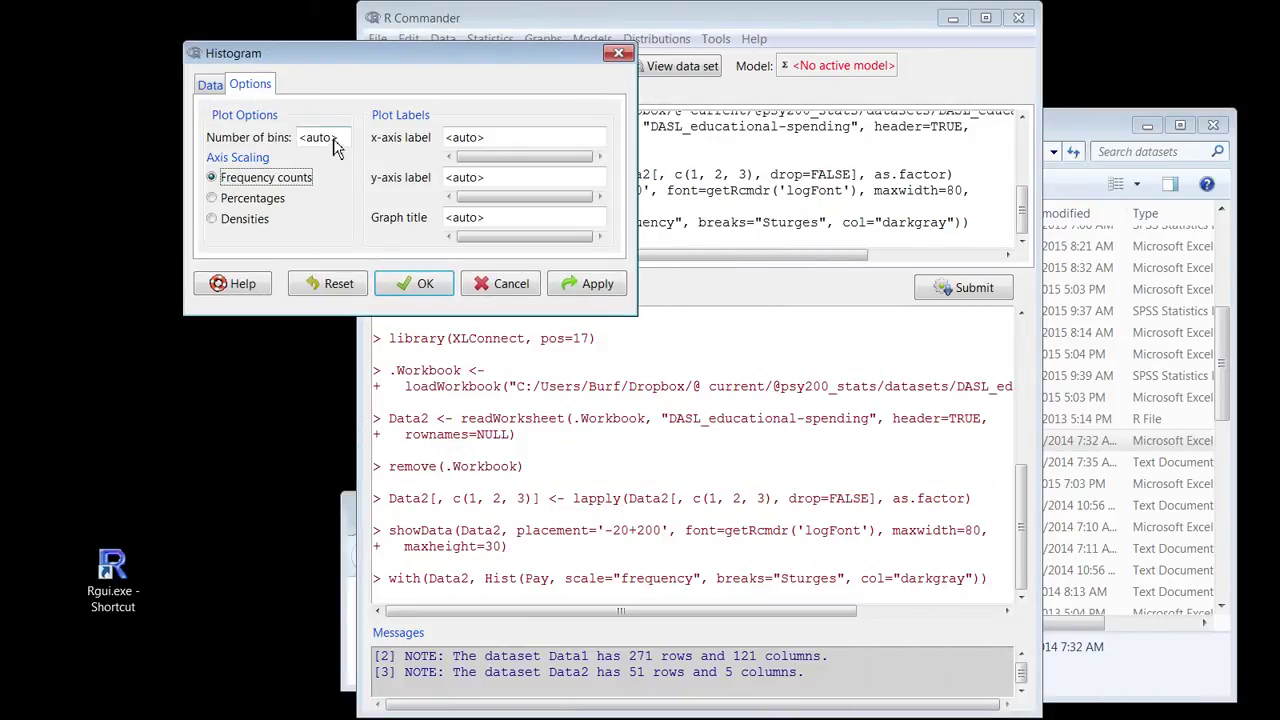
left_click(332, 140)
left_click_drag(340, 146, 240, 142)
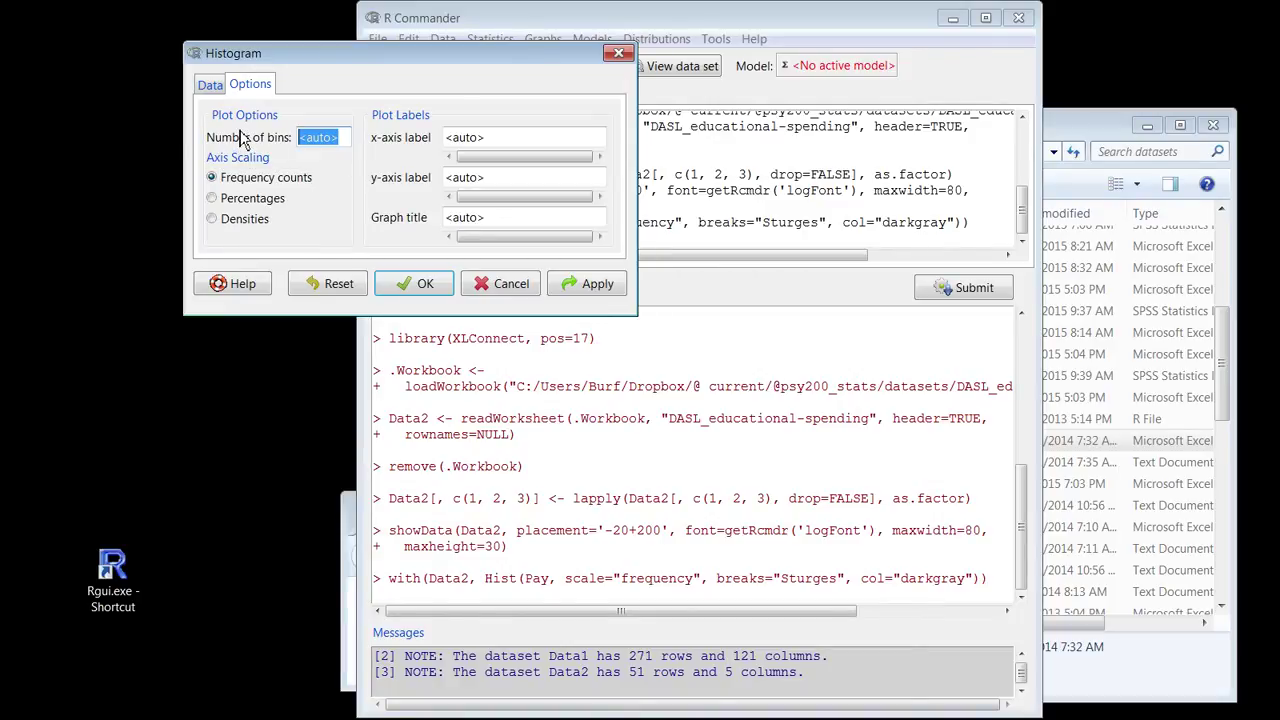
type("25")
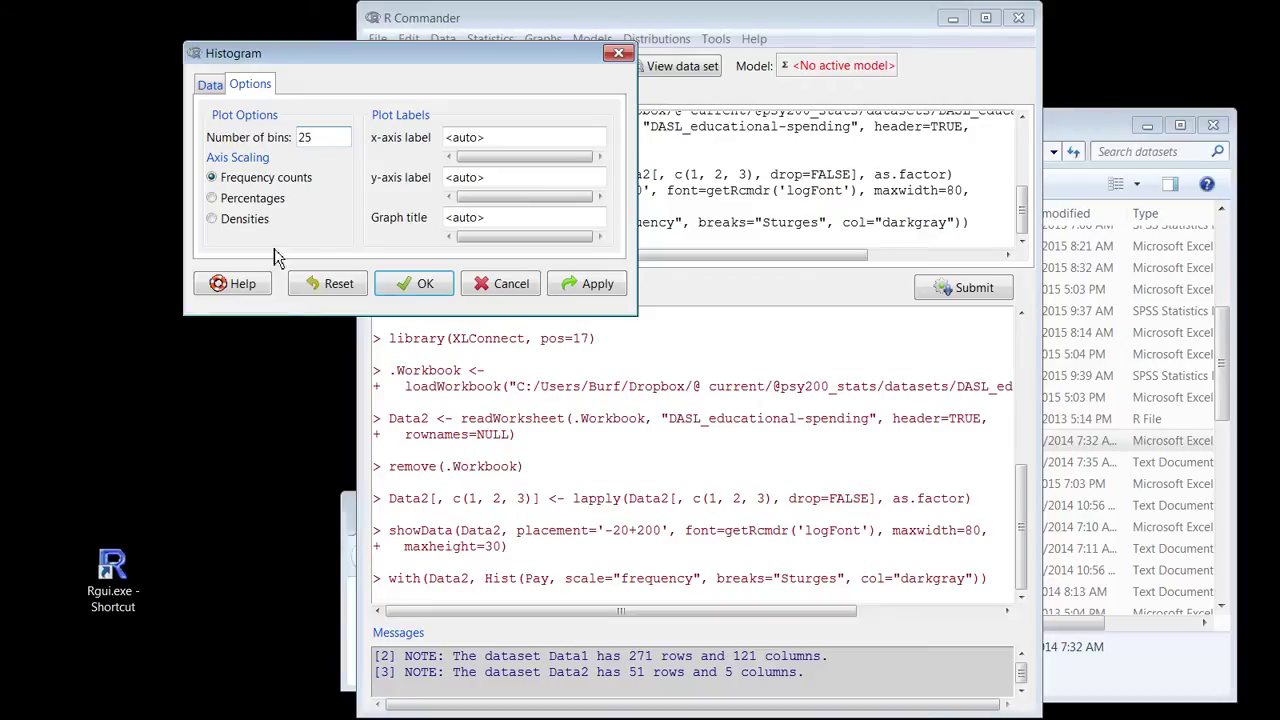
left_click(423, 285)
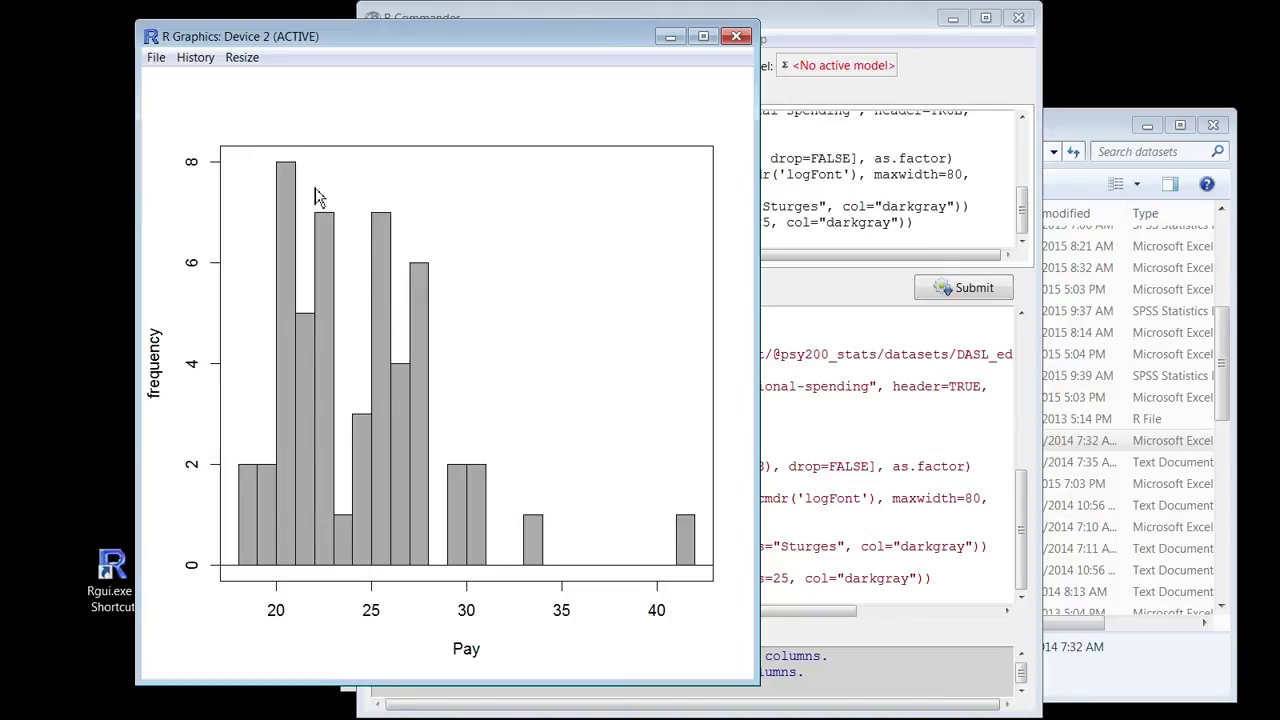
left_click(737, 38)
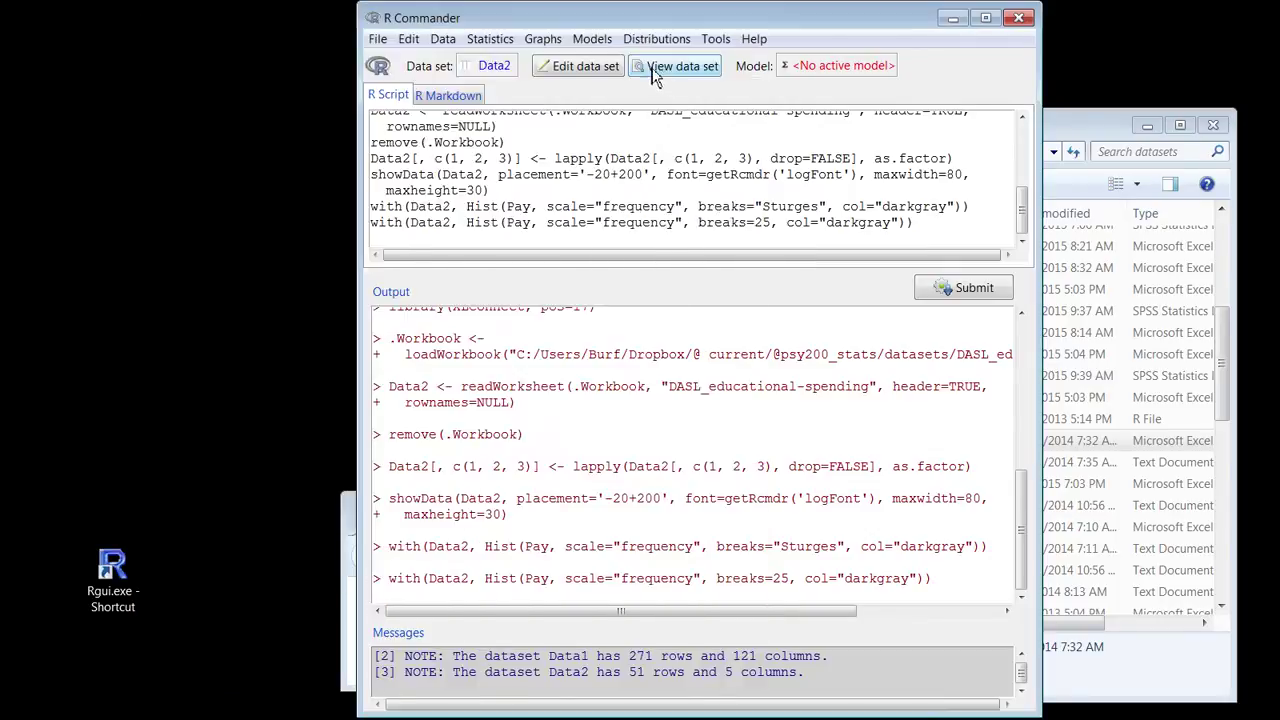
- Create a boxplot of Pay from Data2, inspect it for outliers and close the graph
left_click(543, 38)
key("Escape")
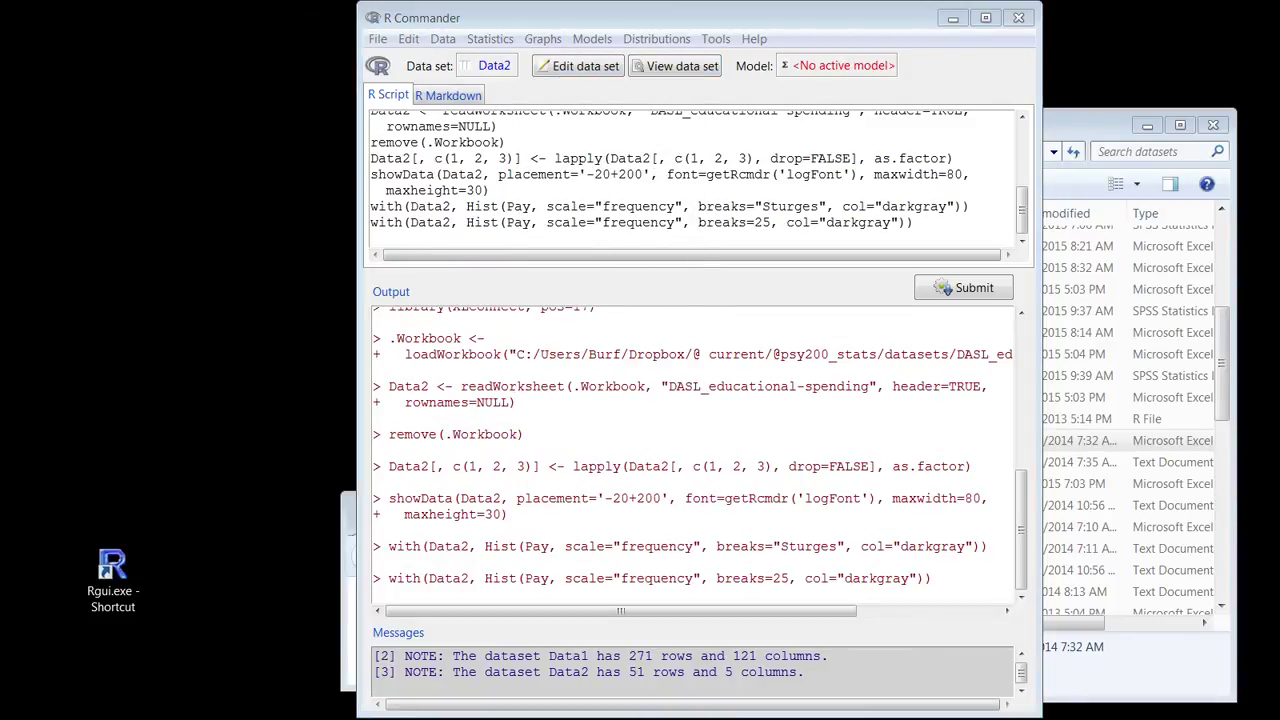
left_click(330, 249)
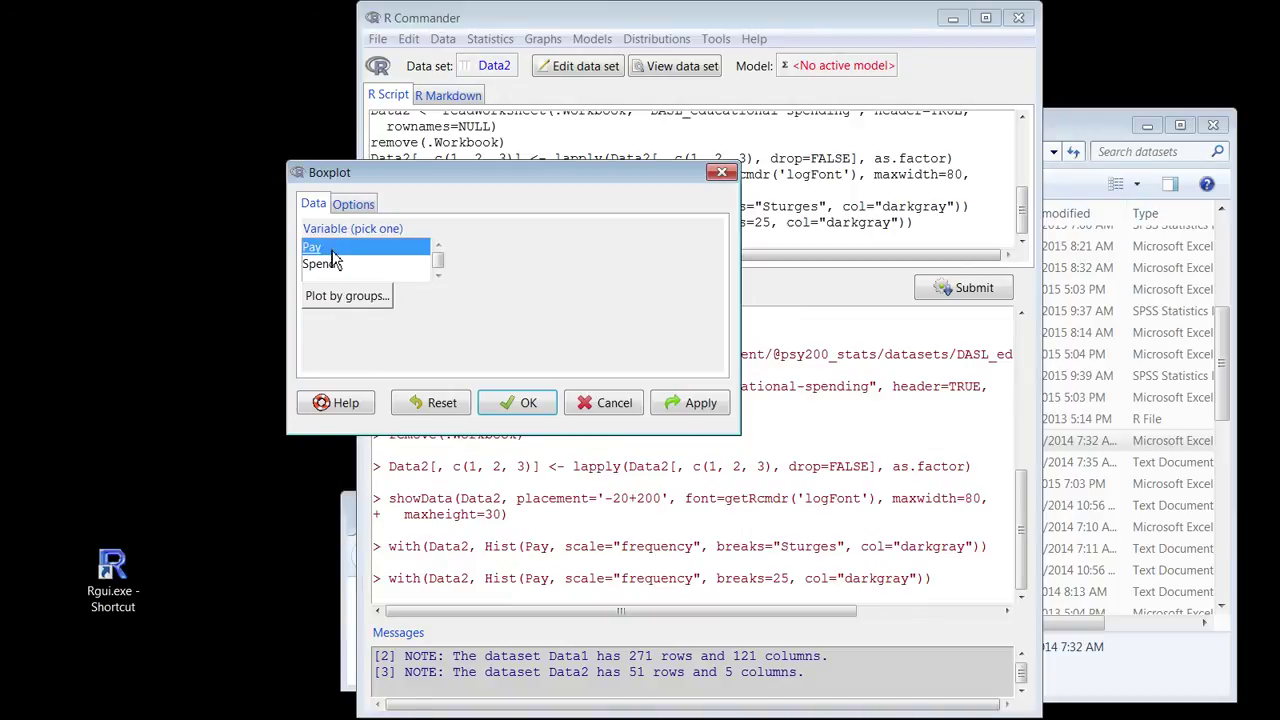
left_click(527, 403)
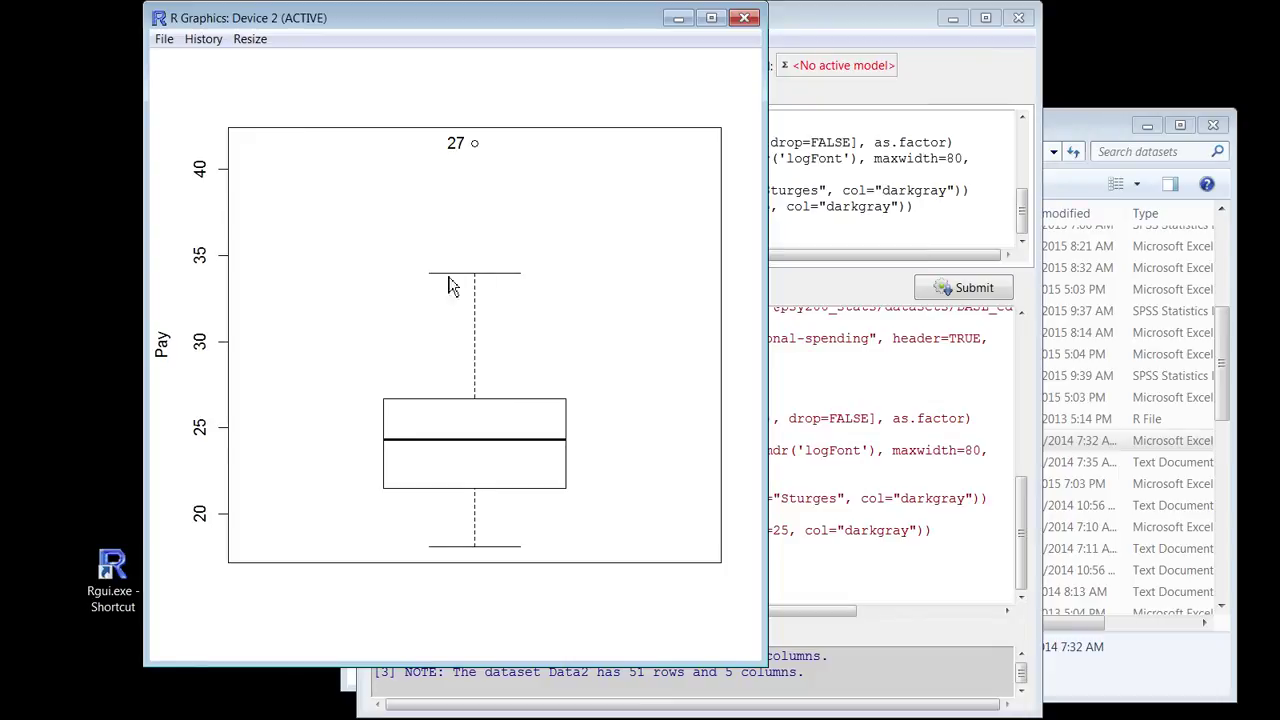
left_click(743, 24)
- Open DASL_educational-spending.xlsx from the datasets folder in Excel and review its header row, data rows and Pay column
left_click(1090, 123)
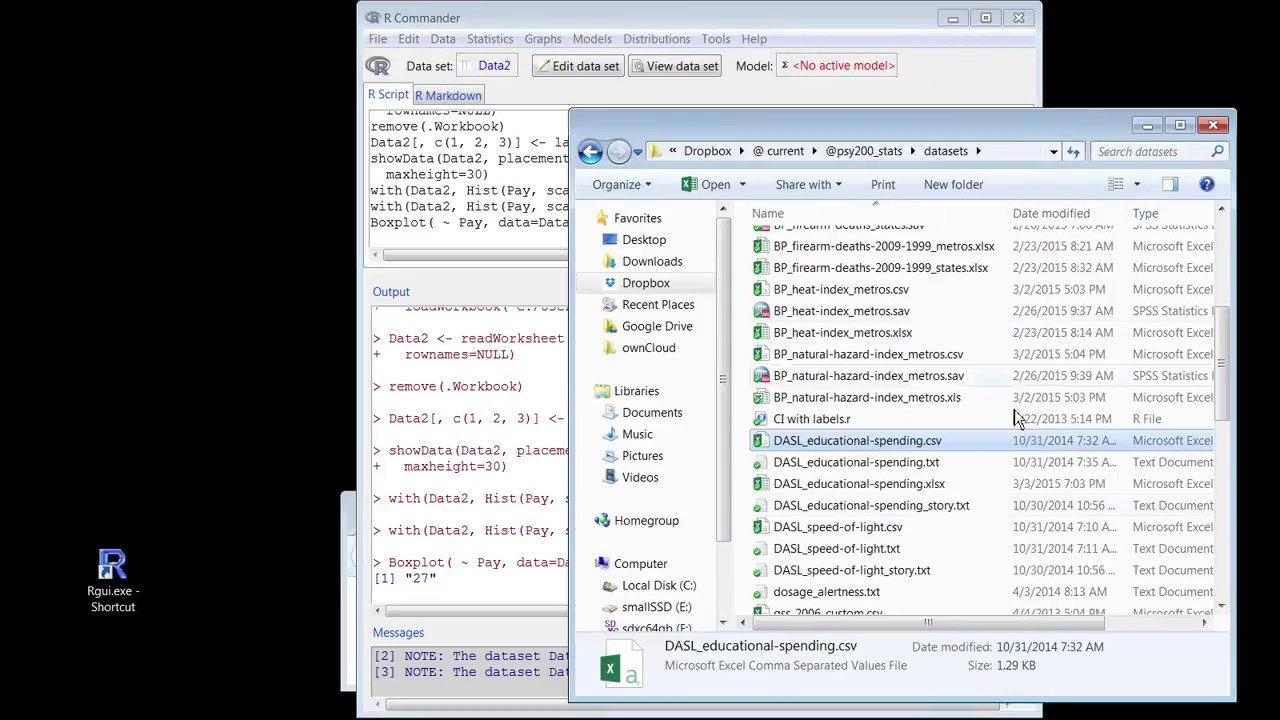
left_click(872, 464)
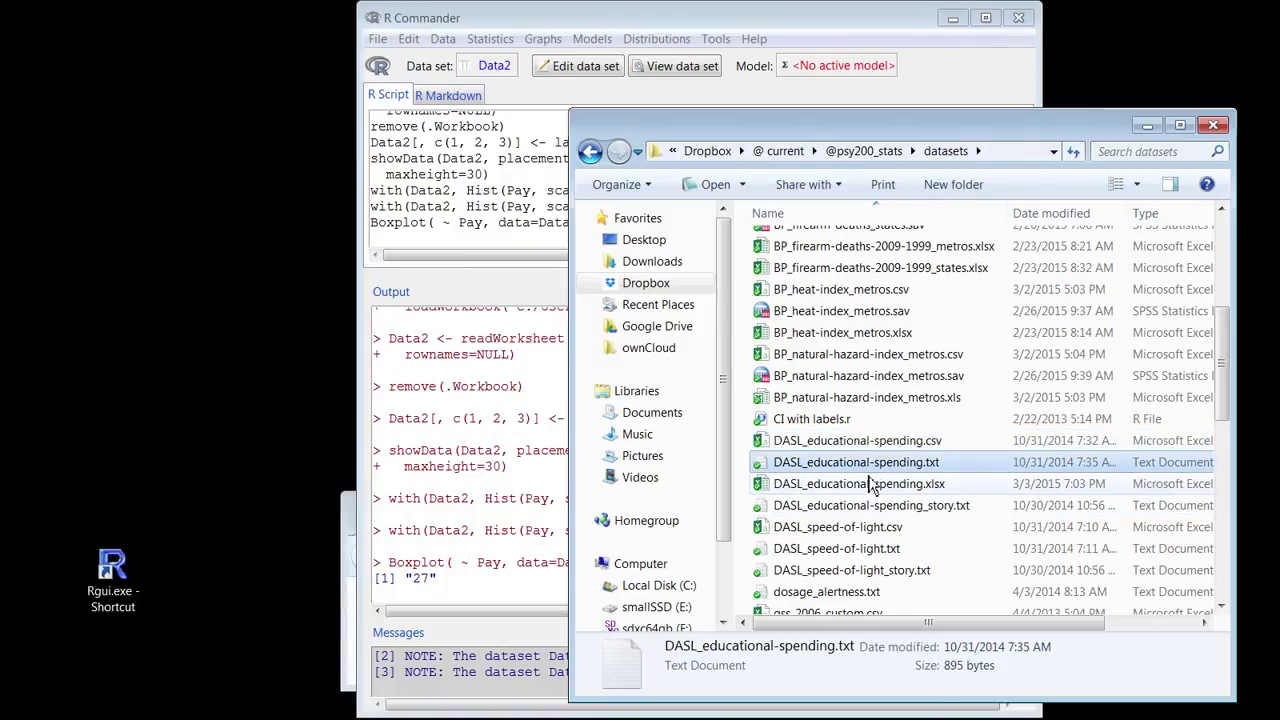
left_click(867, 487)
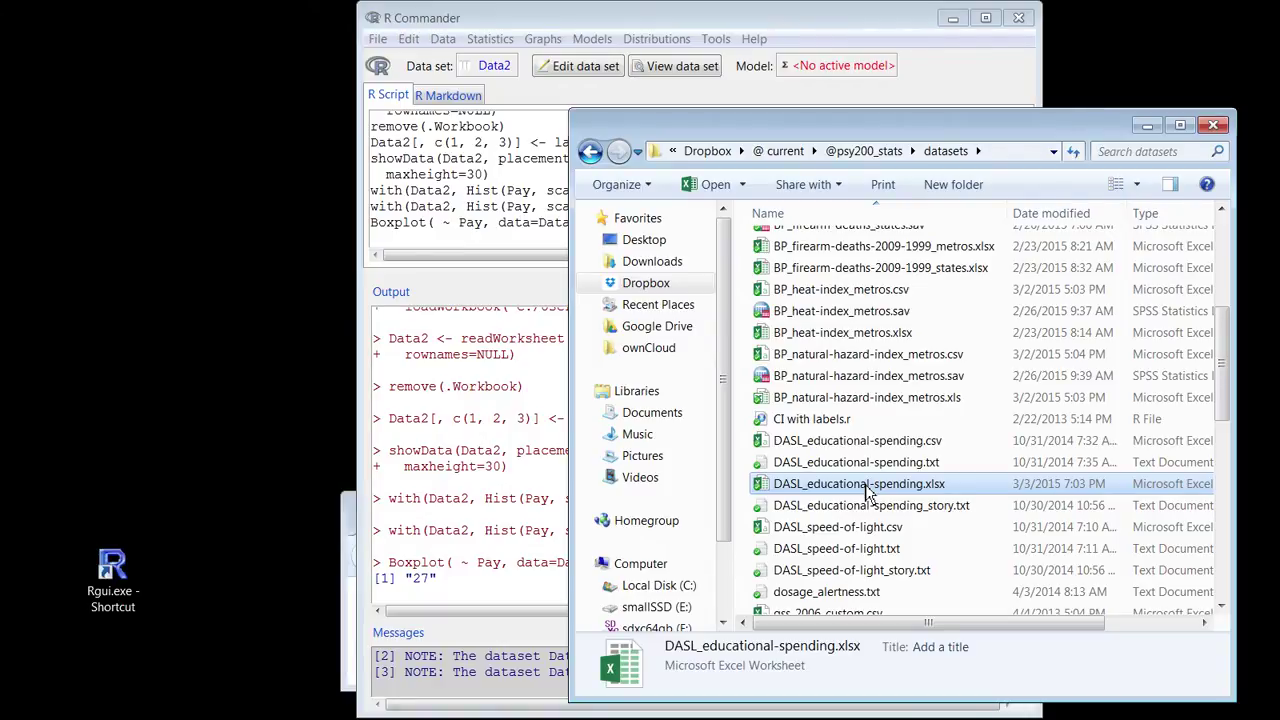
double_click(868, 484)
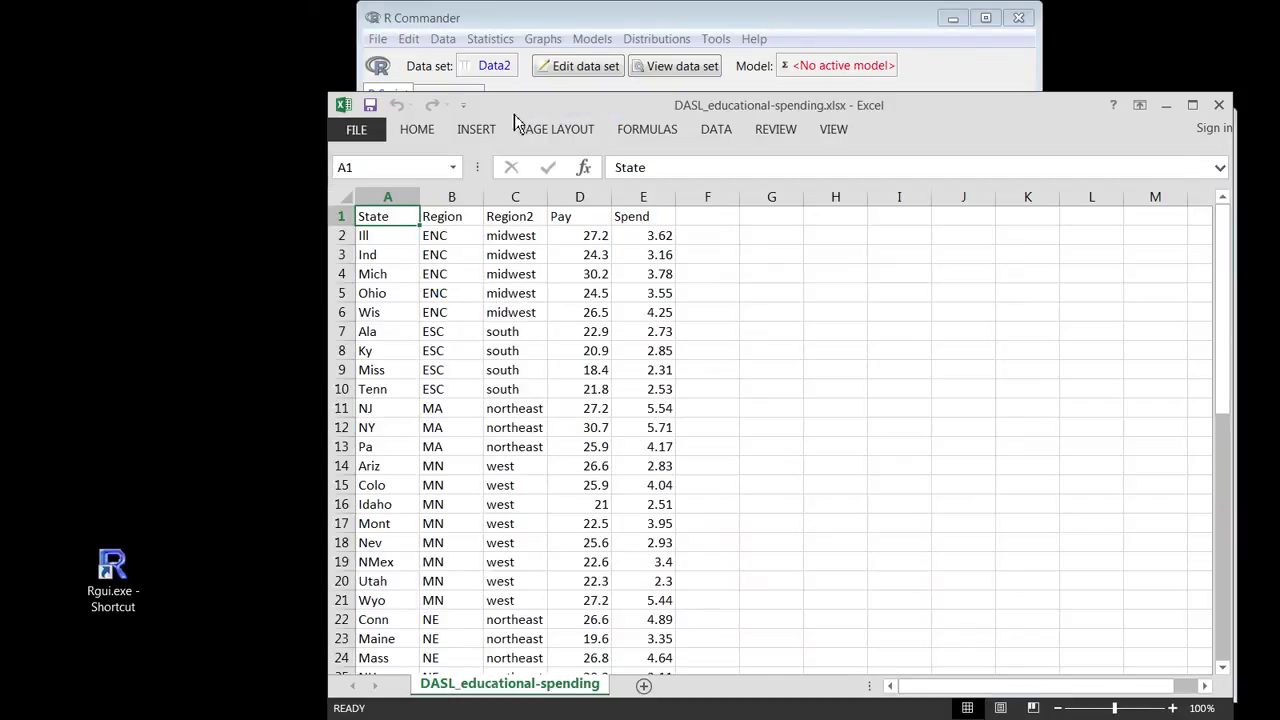
left_click_drag(513, 112, 401, 40)
left_click(232, 147)
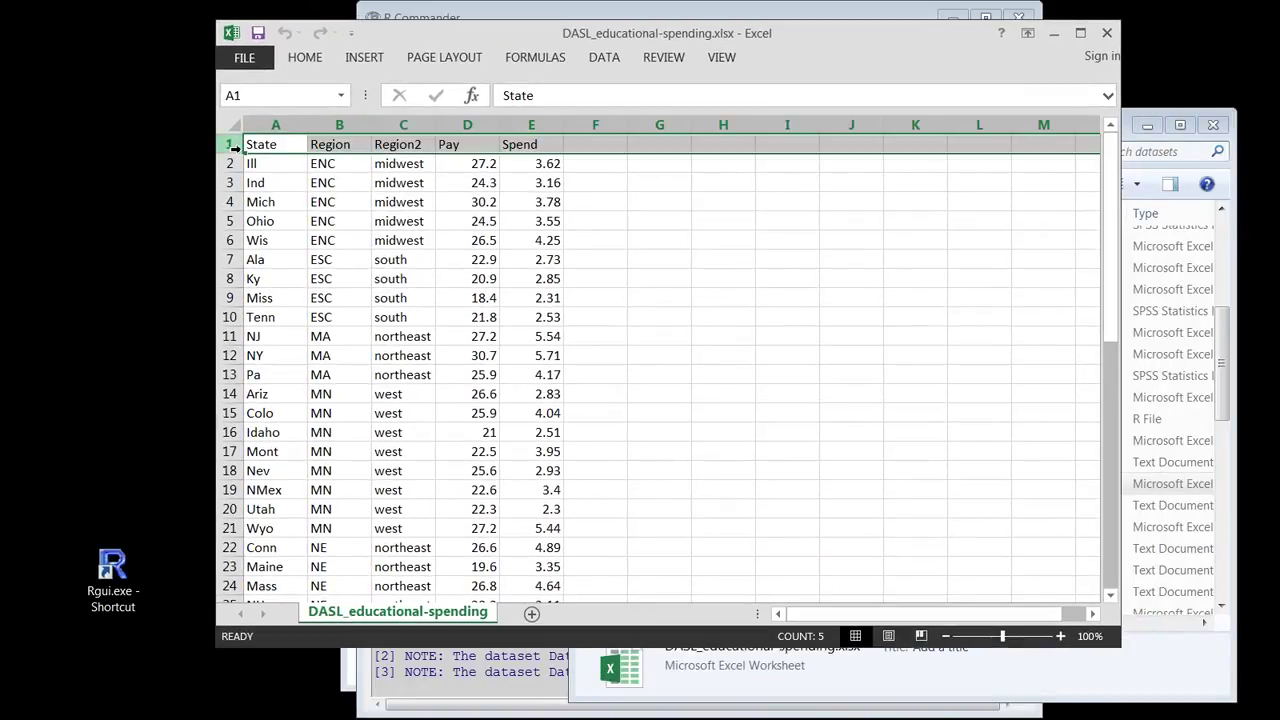
left_click_drag(277, 140, 547, 148)
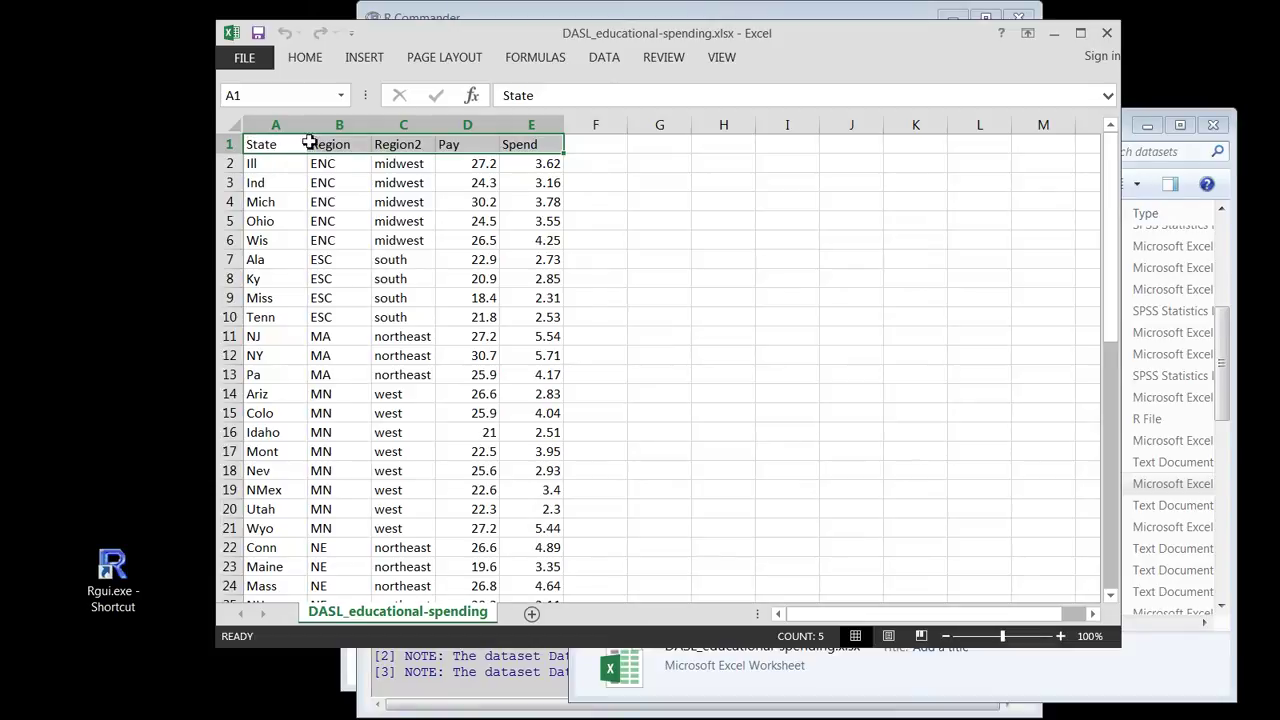
scroll(567, 201, "down", 14)
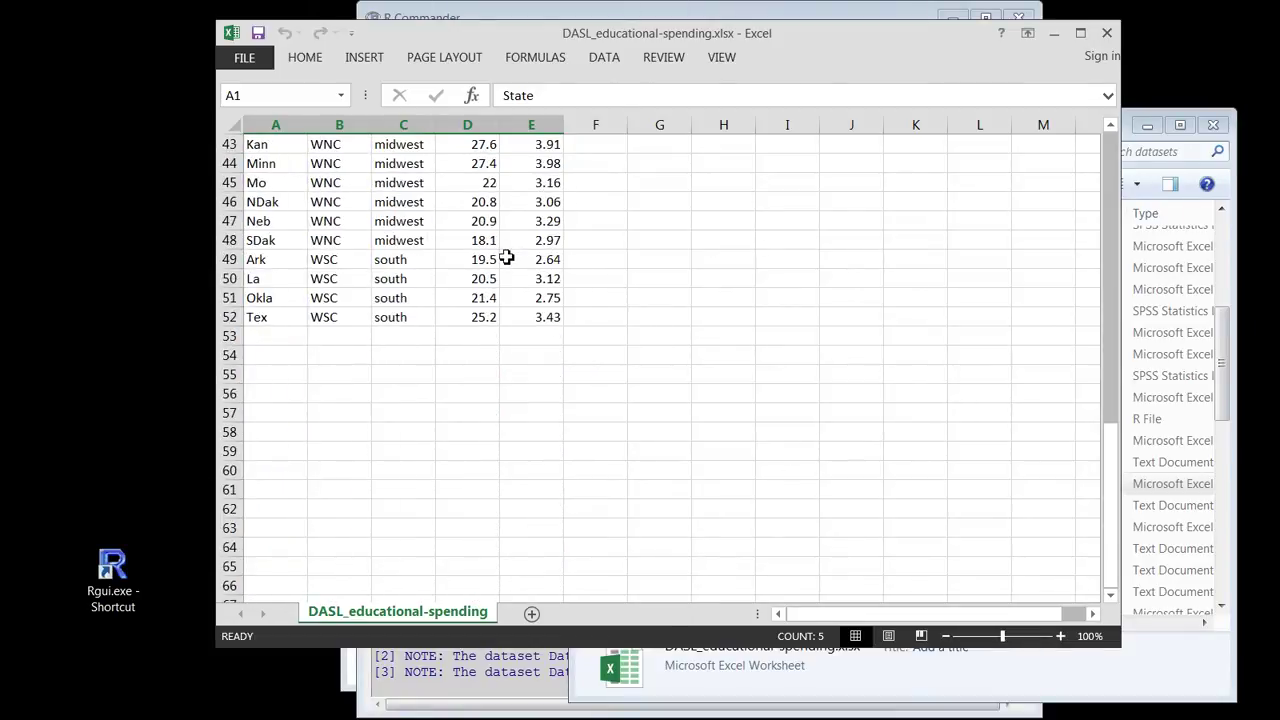
scroll(507, 258, "up", 14)
left_click(472, 145)
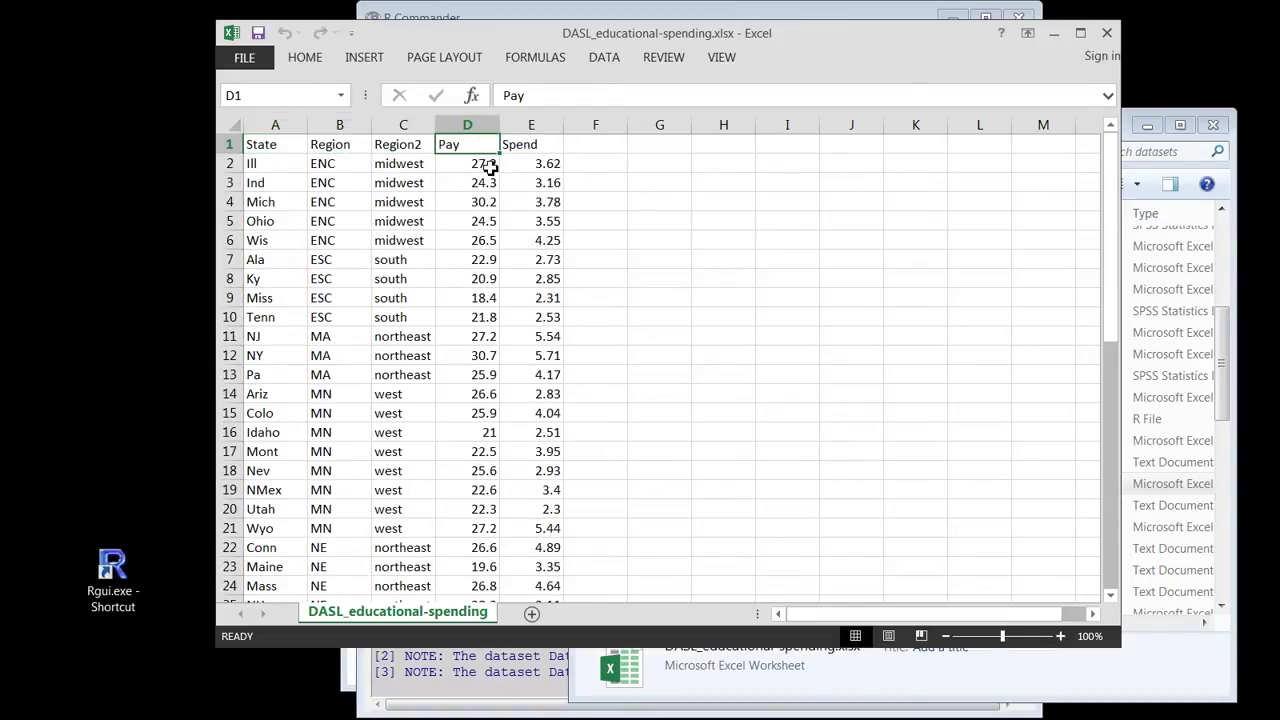
left_click(487, 168)
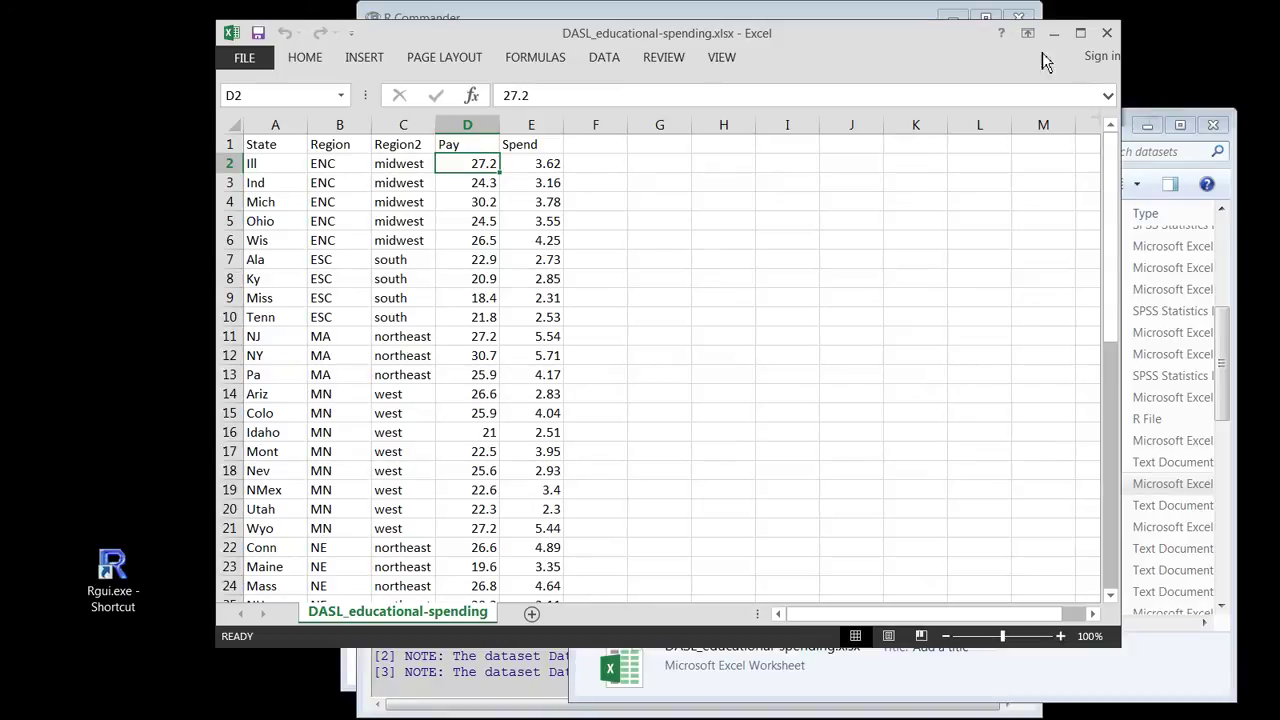
- Enlarge the Excel window and sort the data by Pay values from smallest to largest, treating the first row as headers
left_click_drag(1124, 656, 1209, 712)
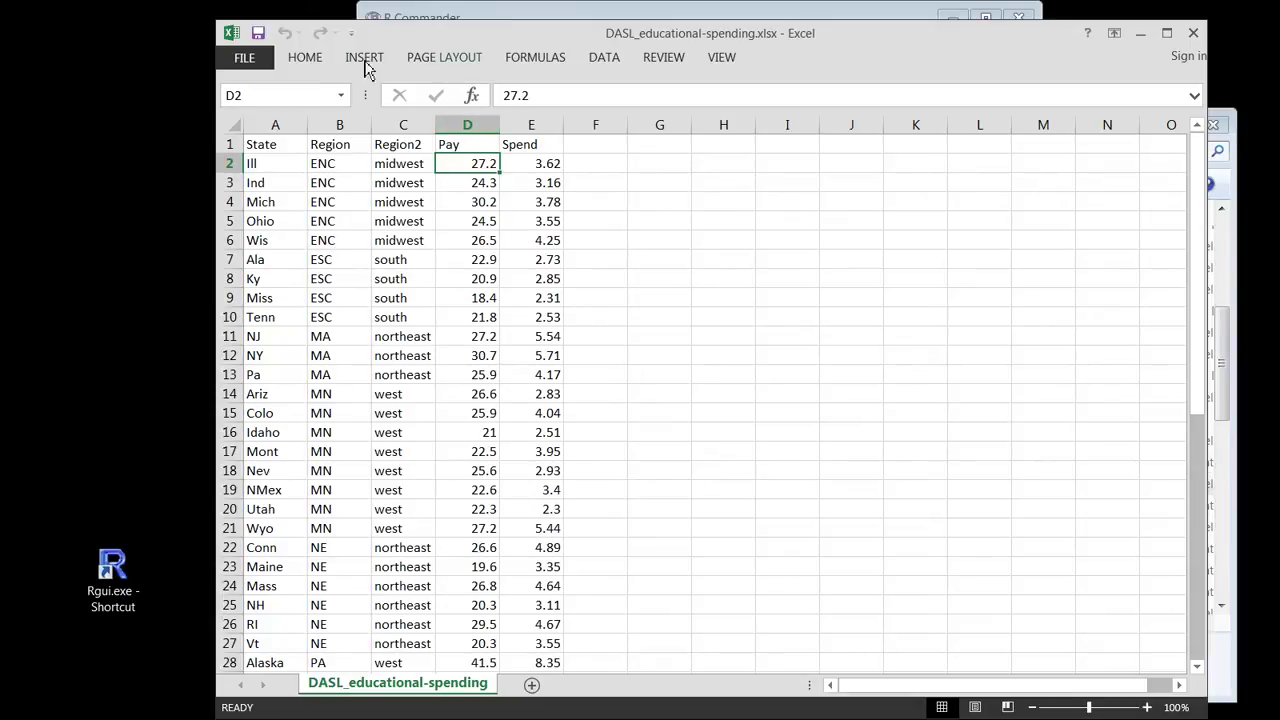
left_click(303, 58)
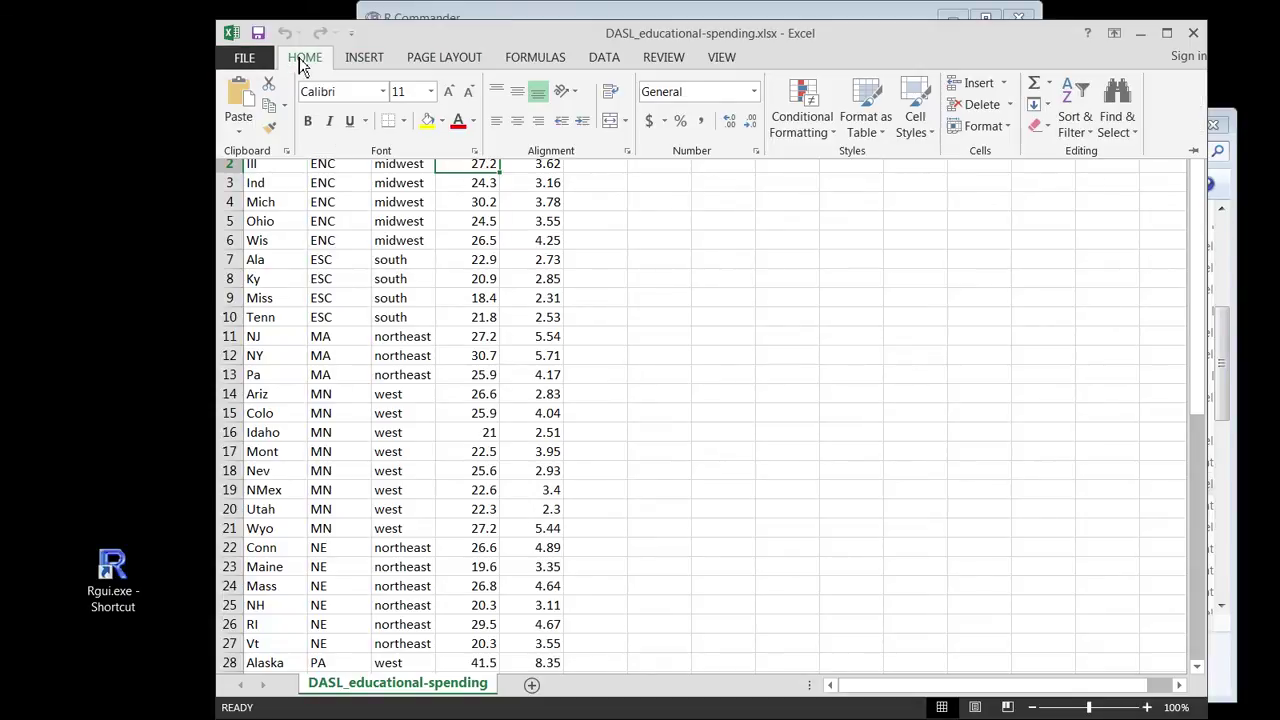
left_click(605, 58)
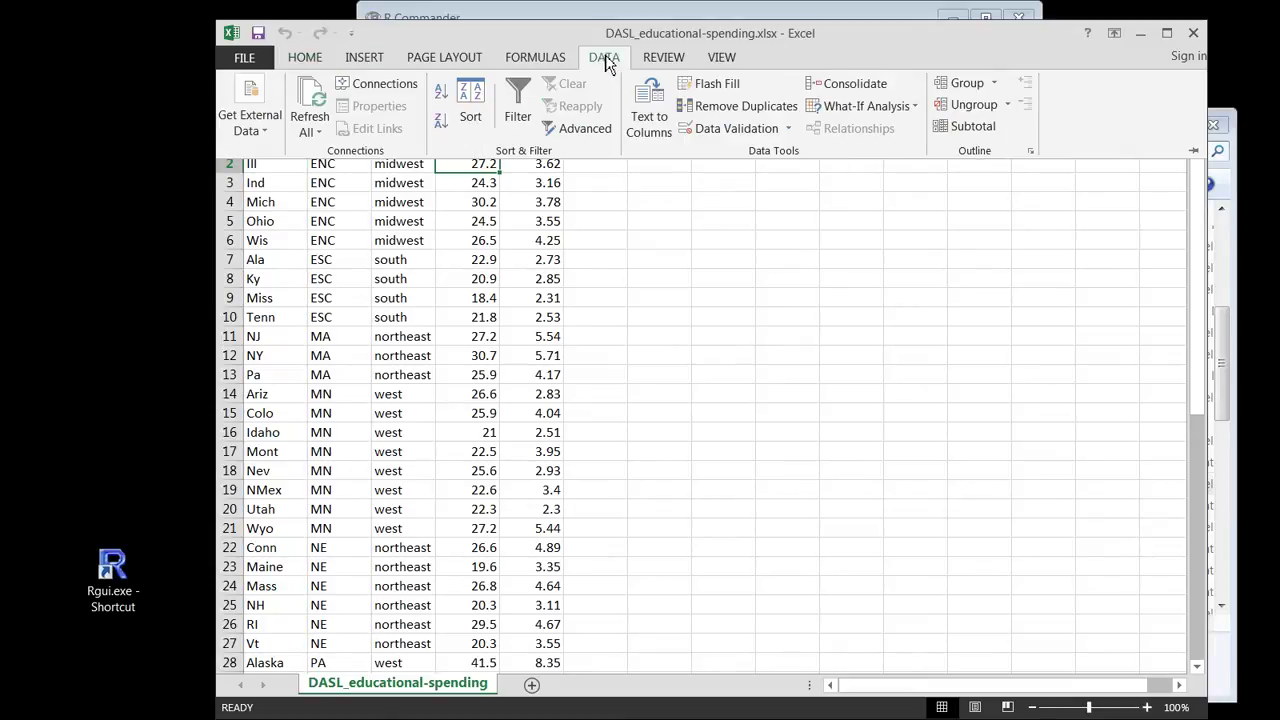
left_click(470, 108)
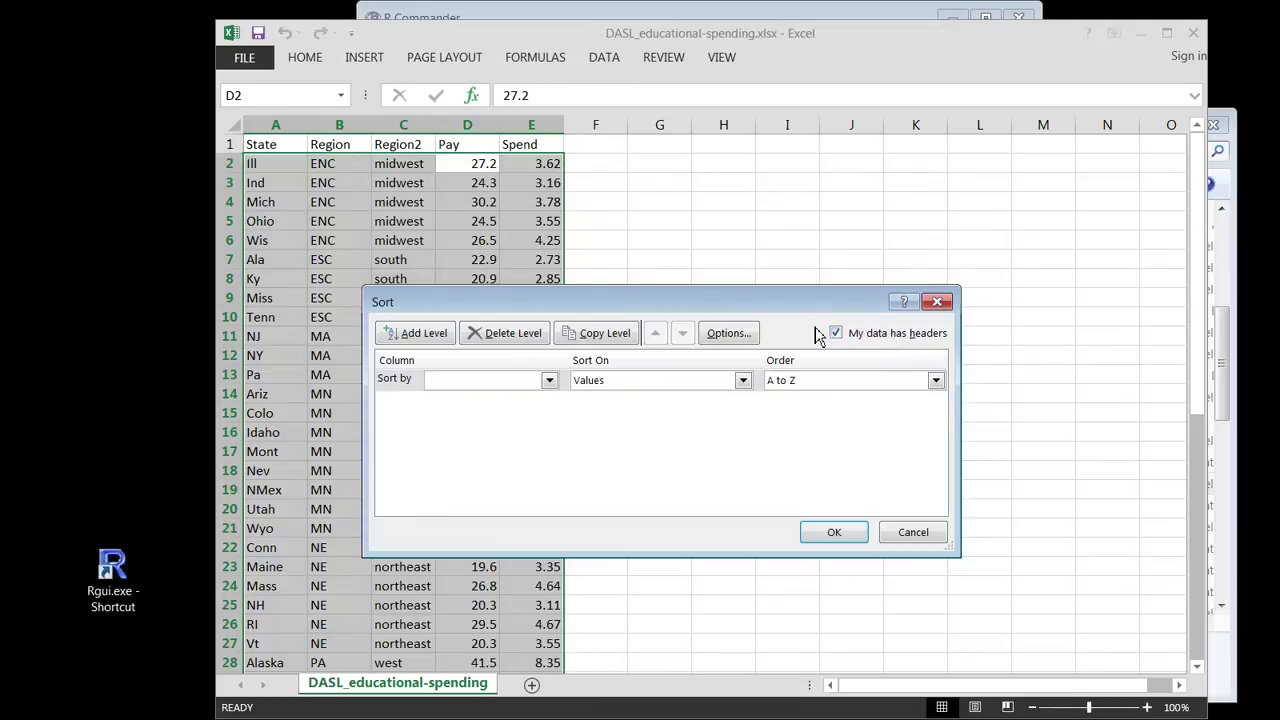
left_click(551, 381)
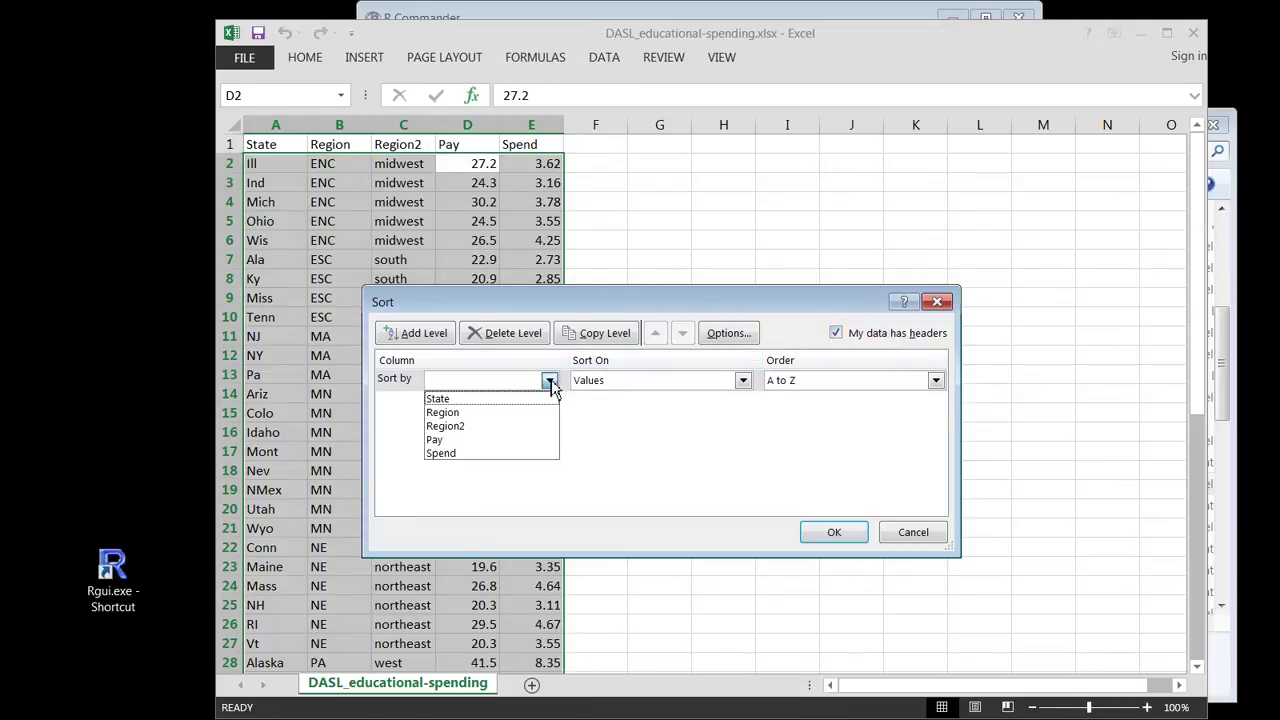
left_click(491, 440)
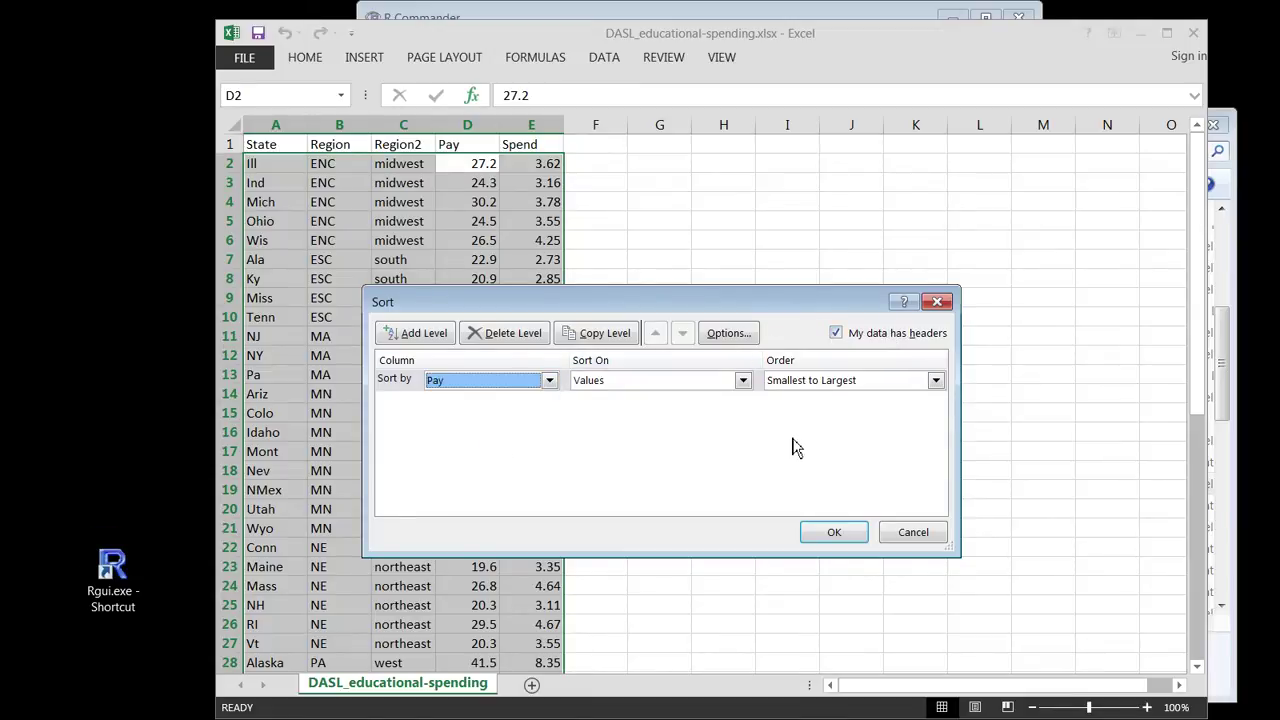
left_click(840, 535)
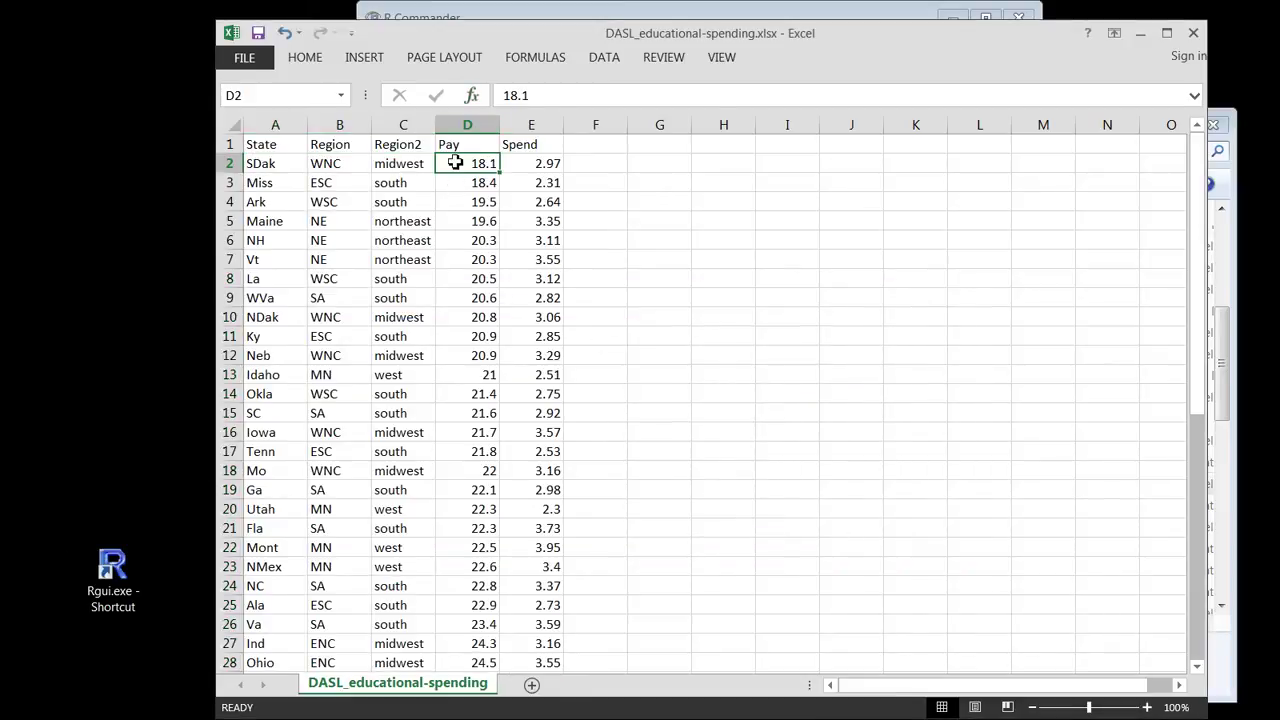
- Delete the entire Alaska row at the end of the sorted data
scroll(458, 165, "down", 14)
left_click(486, 320)
left_click(228, 317)
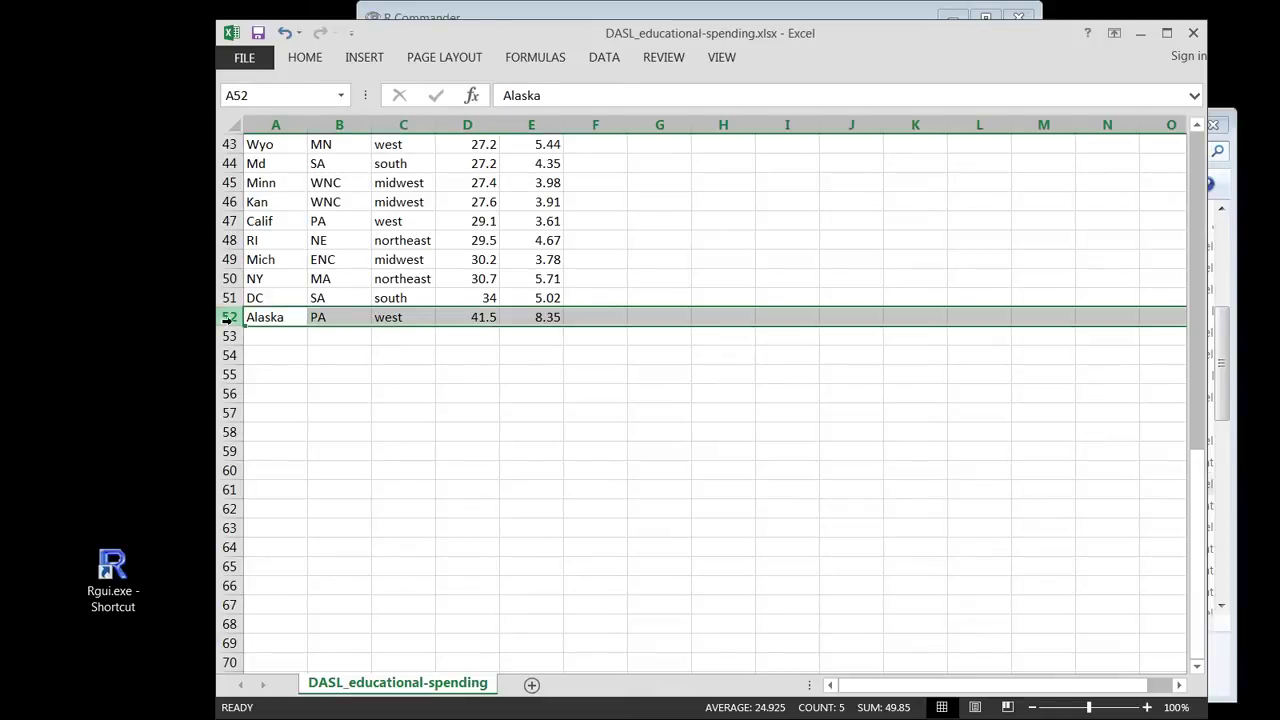
right_click(228, 317)
key("Escape")
right_click(242, 319)
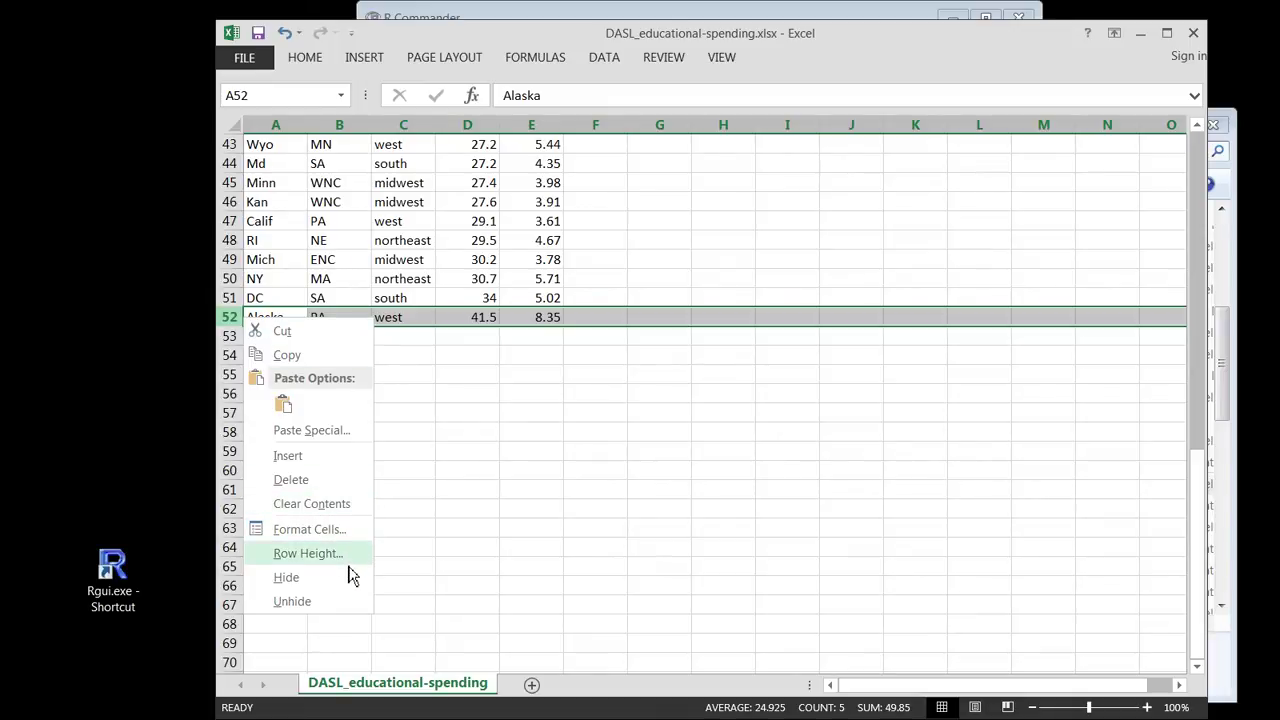
left_click(291, 480)
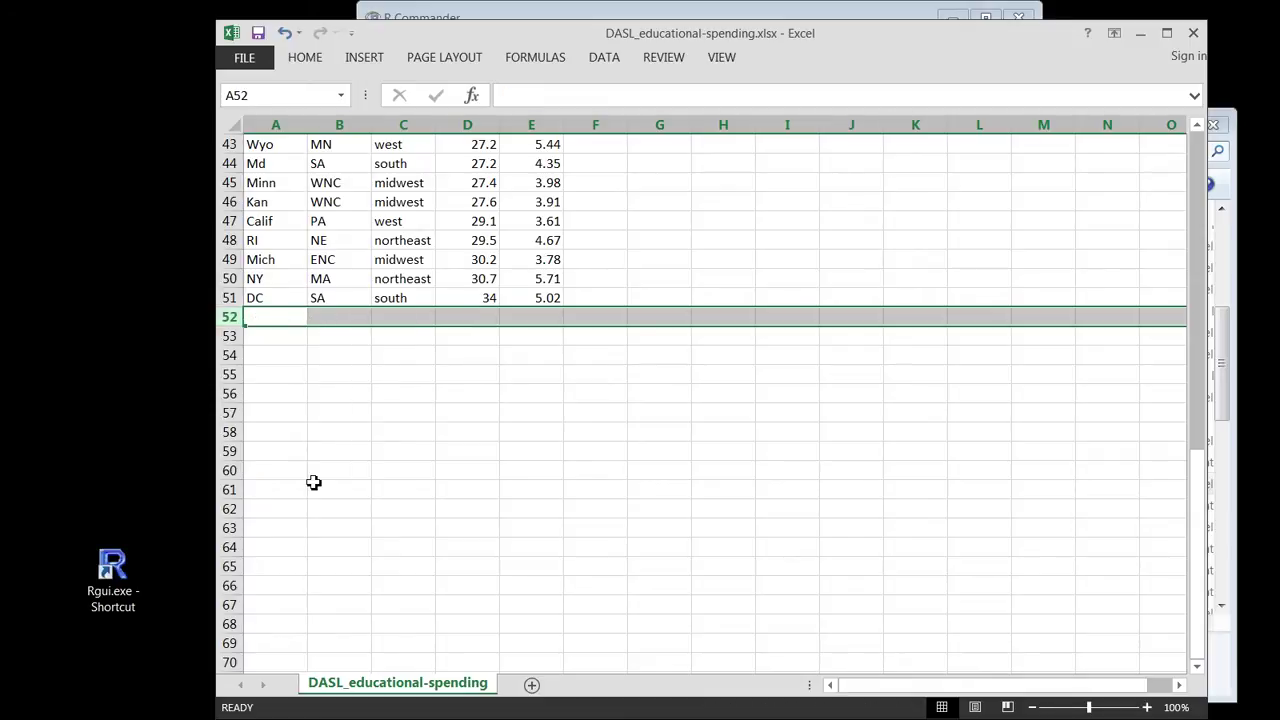
- Close the DASL_educational-spending.xlsx workbook and save the changes
left_click(607, 412)
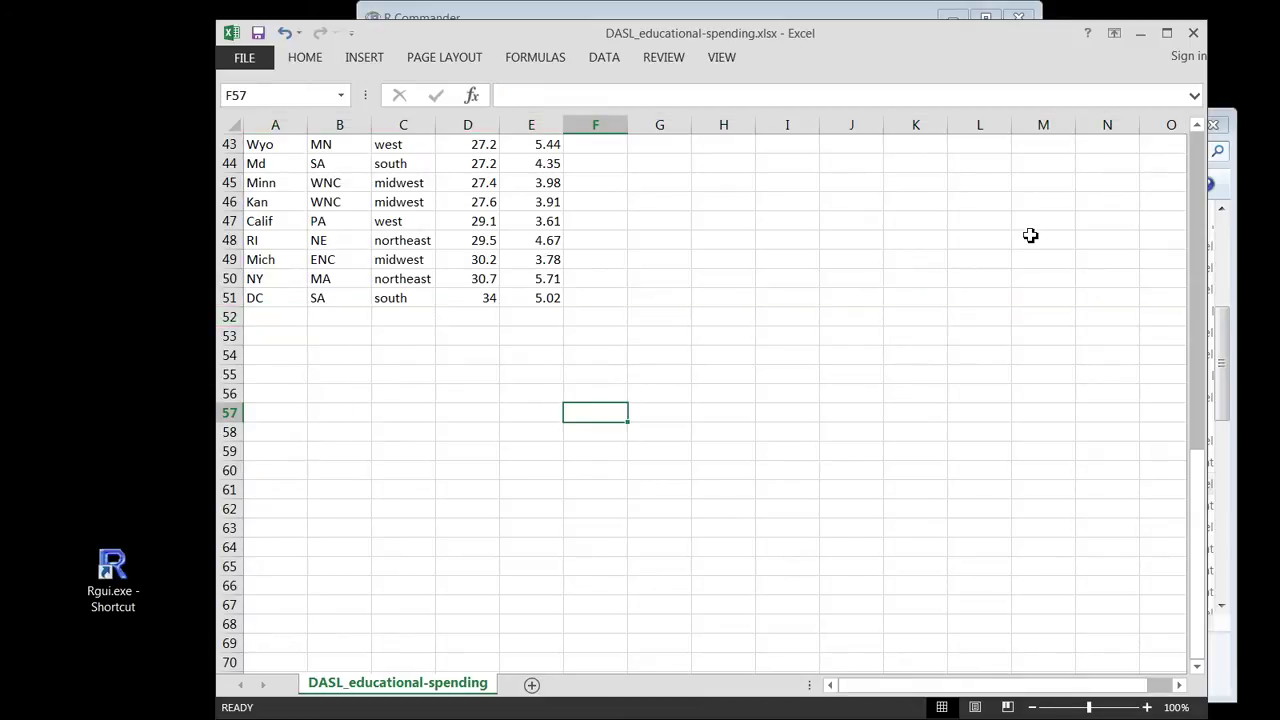
left_click(1193, 33)
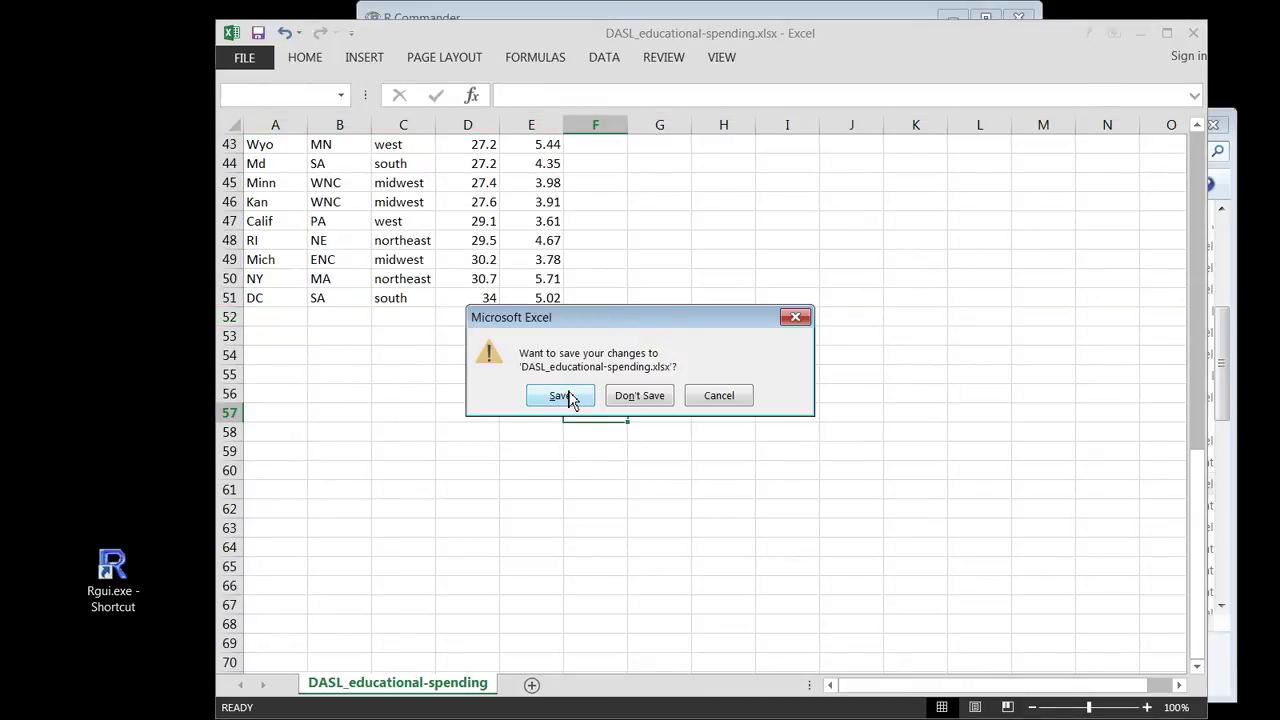
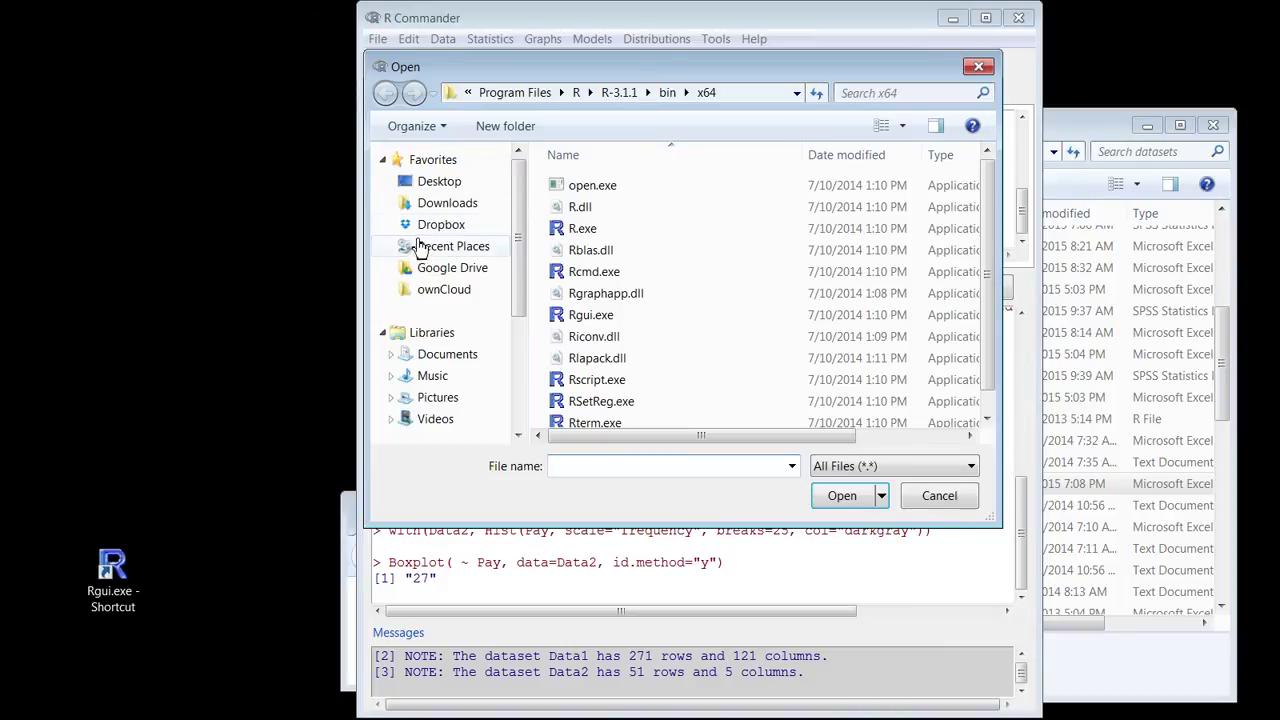
left_click(422, 228)
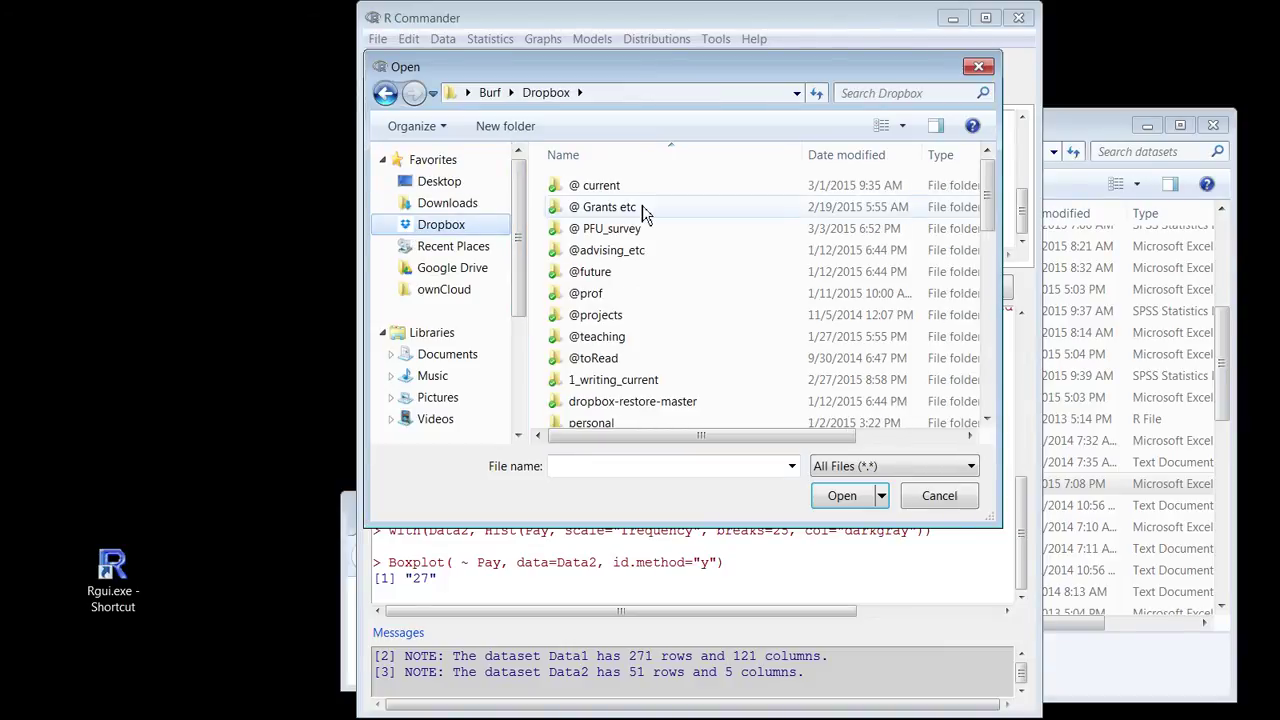
double_click(603, 188)
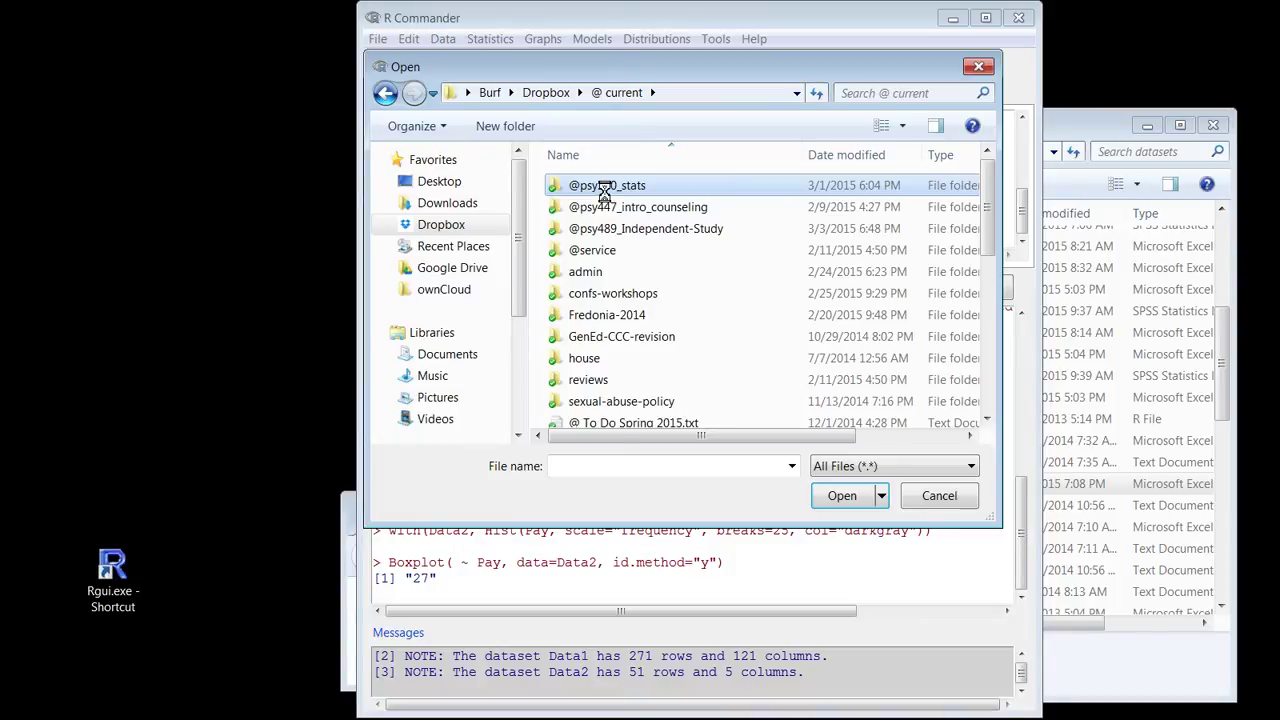
double_click(606, 192)
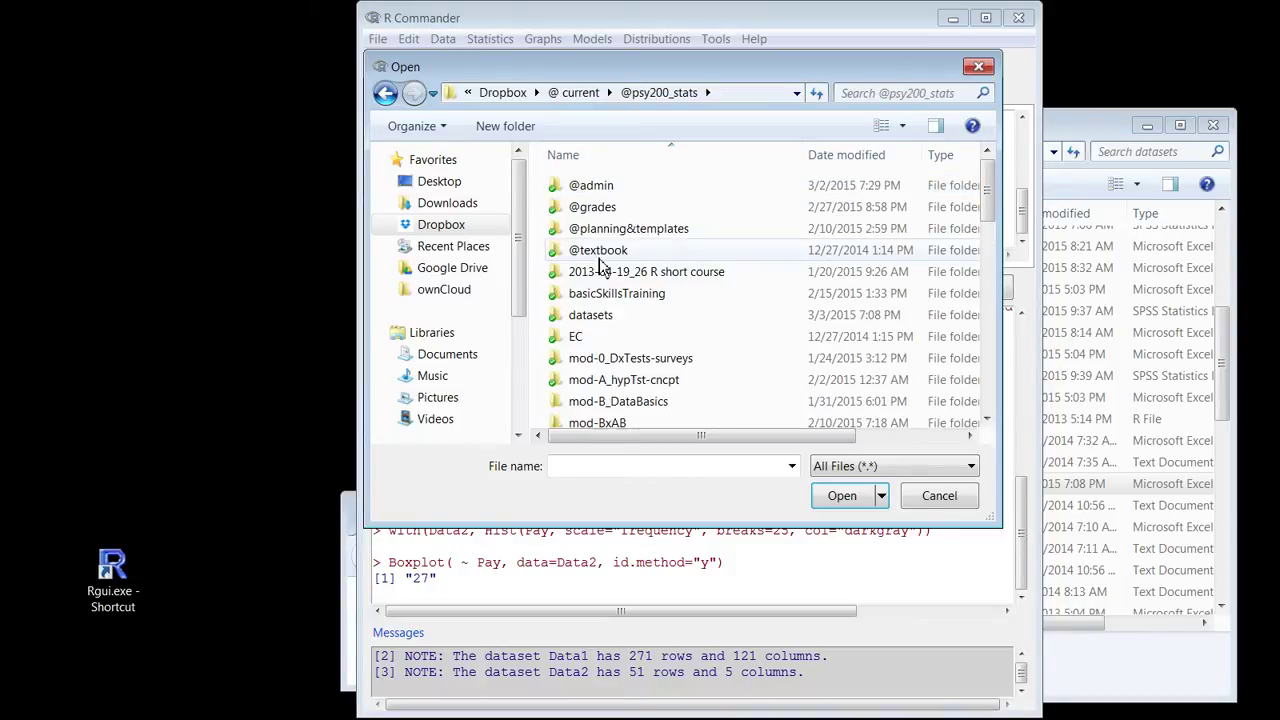
double_click(597, 318)
scroll(657, 286, "down", 3)
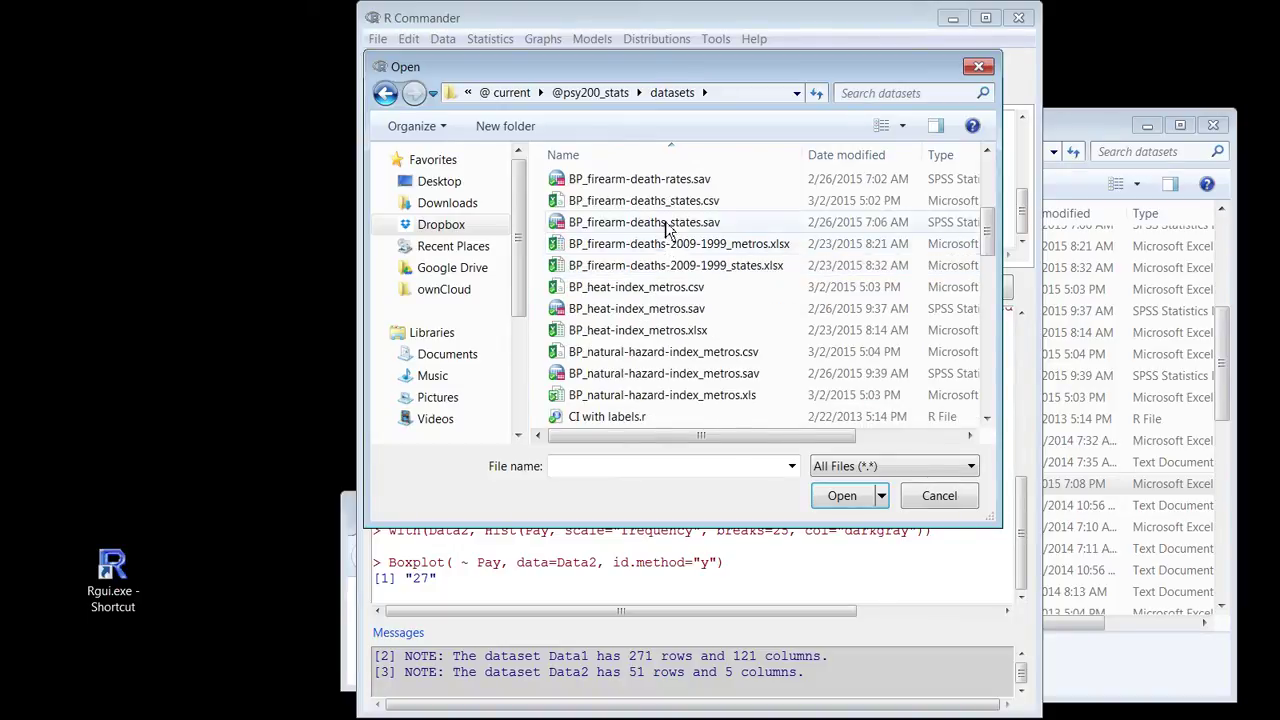
scroll(668, 250, "down", 6)
scroll(660, 330, "up", 3)
left_click(655, 336)
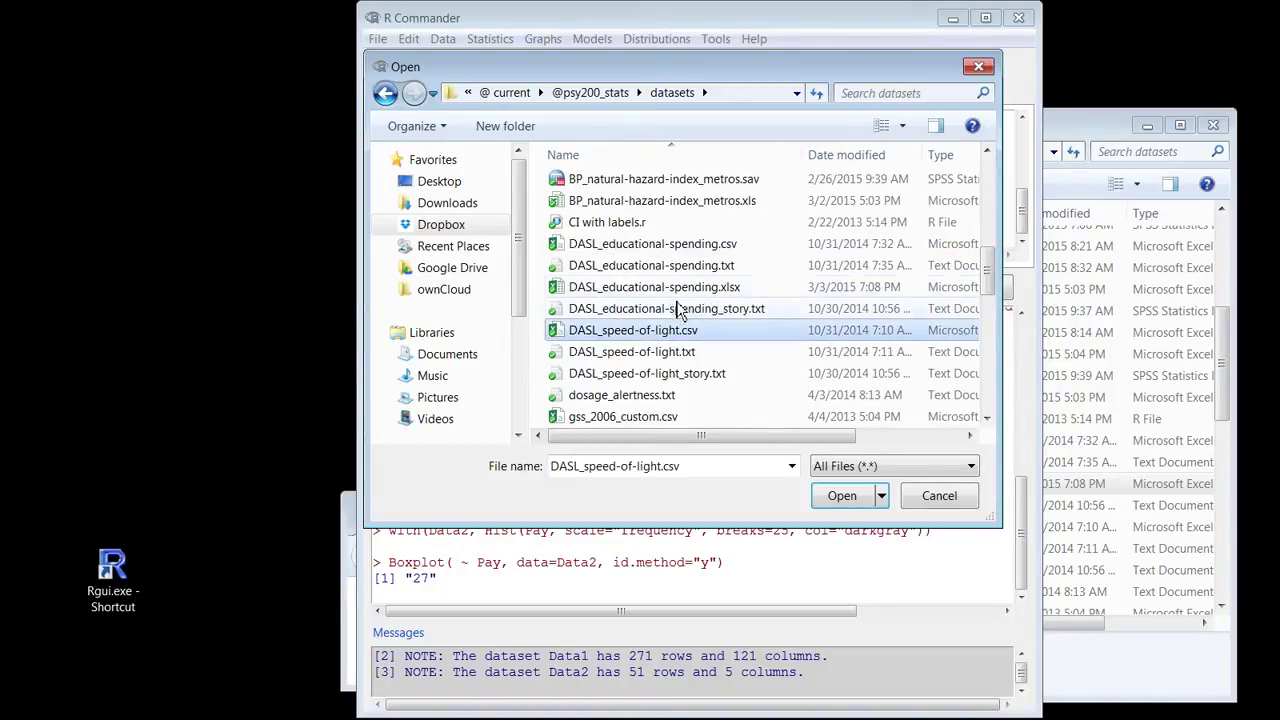
left_click(684, 290)
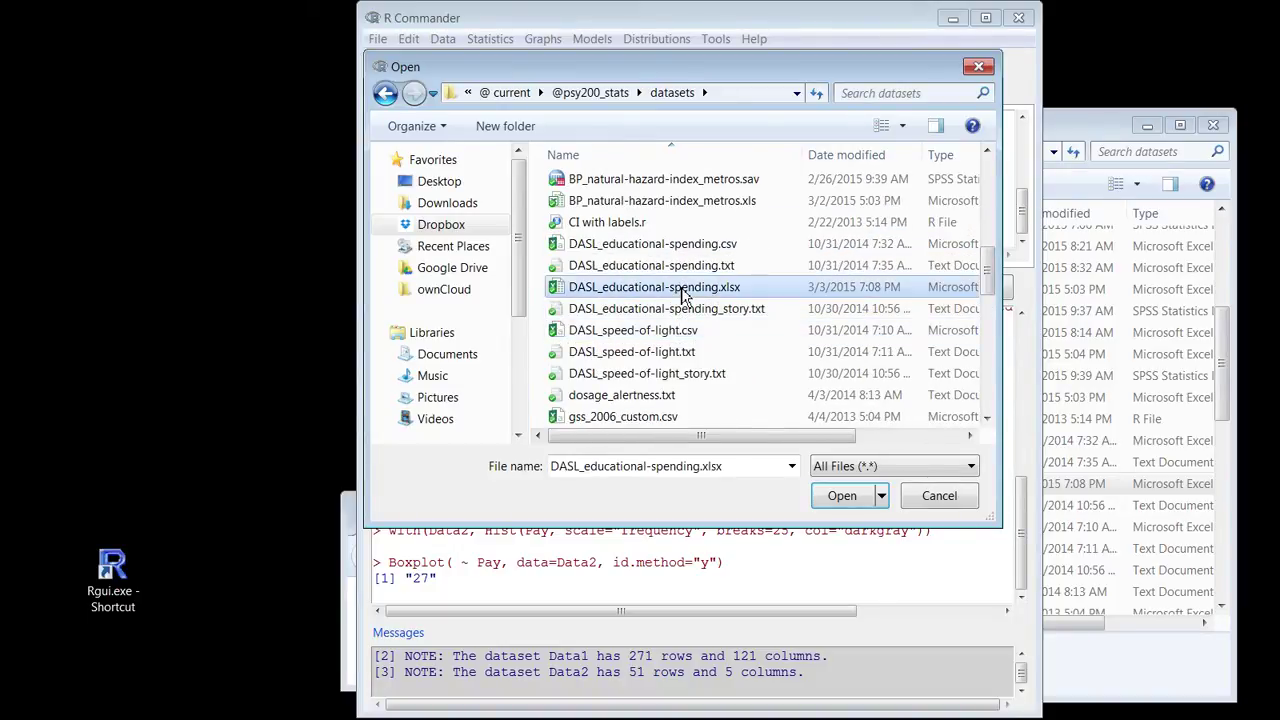
double_click(588, 293)
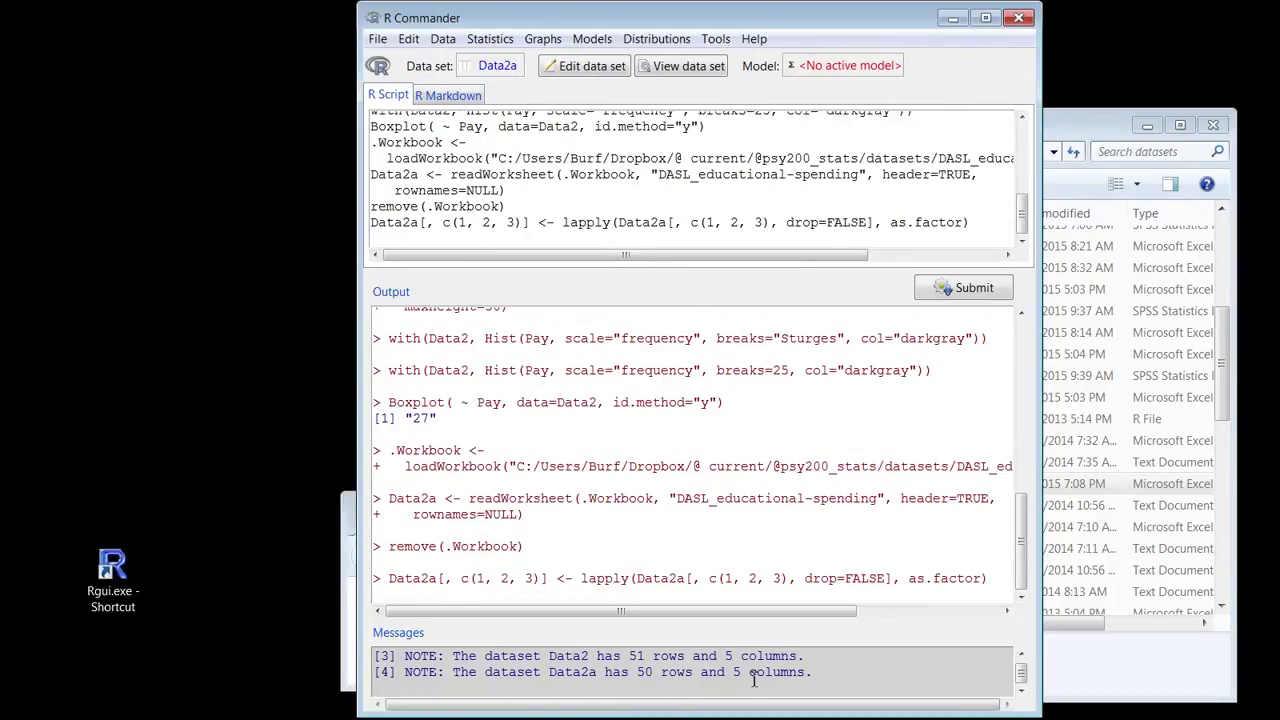
left_click_drag(630, 656, 748, 672)
left_click(645, 656)
left_click_drag(418, 338, 636, 600)
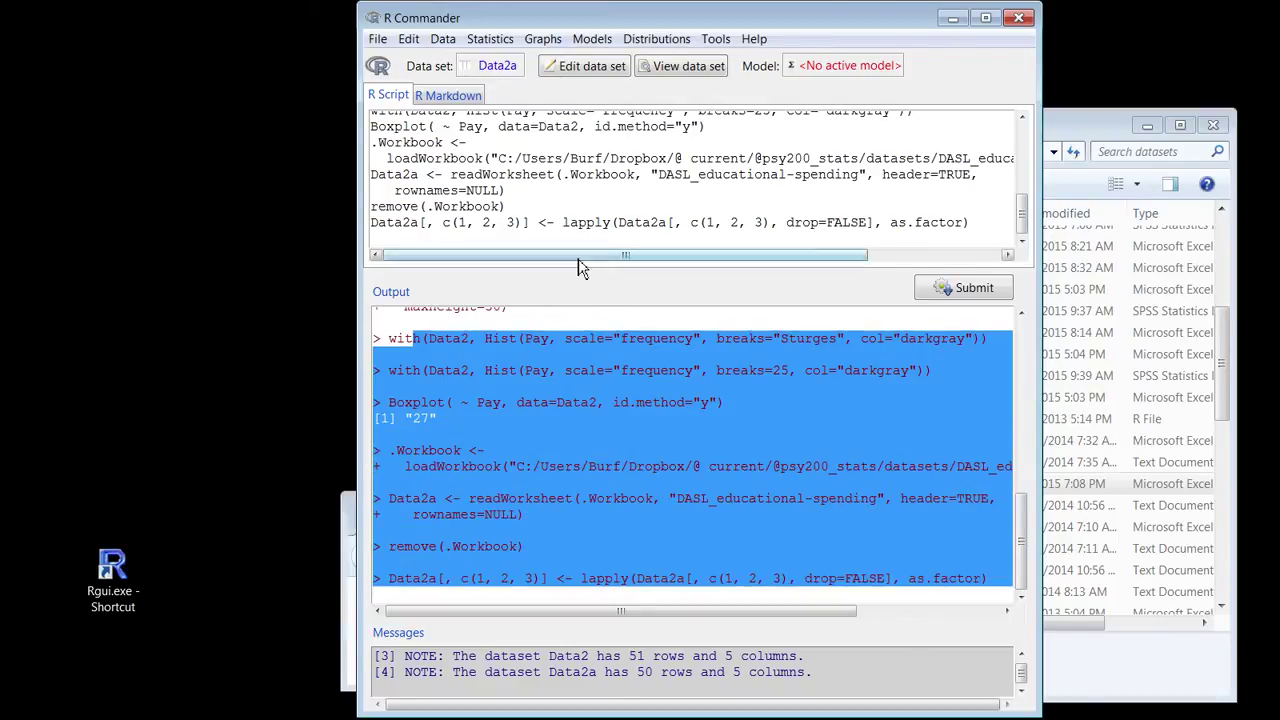
left_click(570, 175)
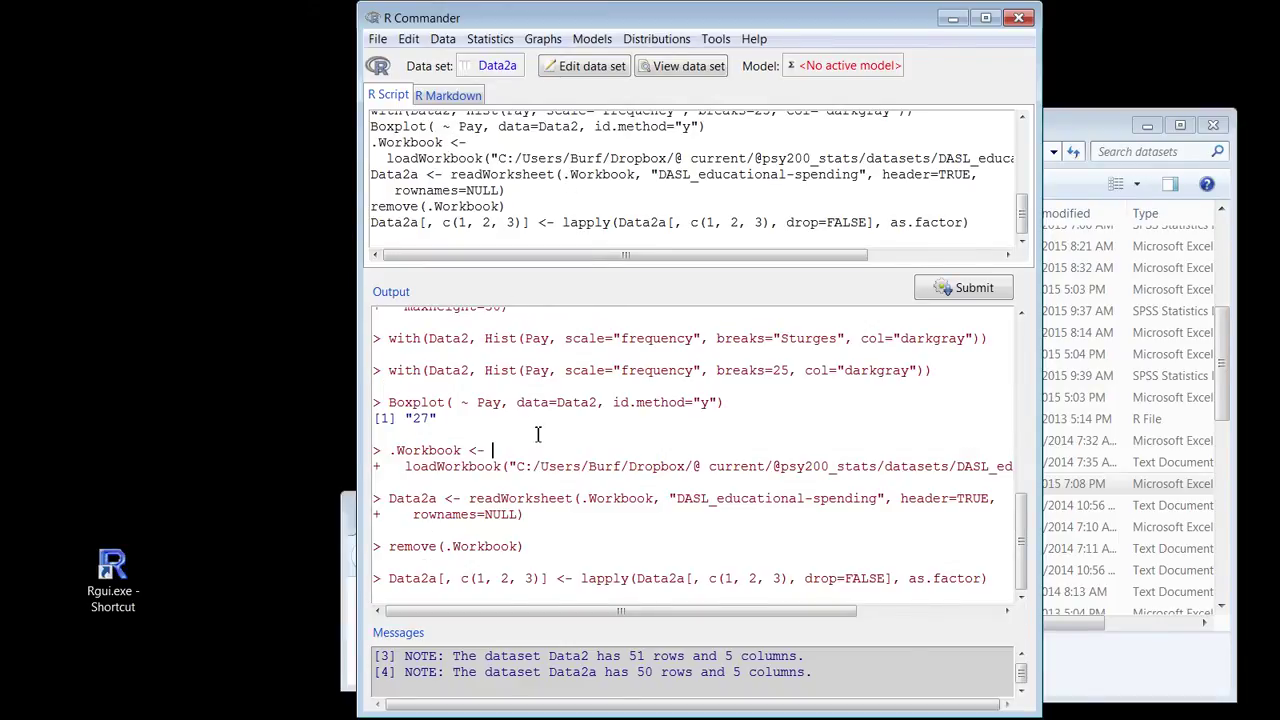
- Create a boxplot of Pay from Data2a, check it for outliers and close the graph
left_click(545, 40)
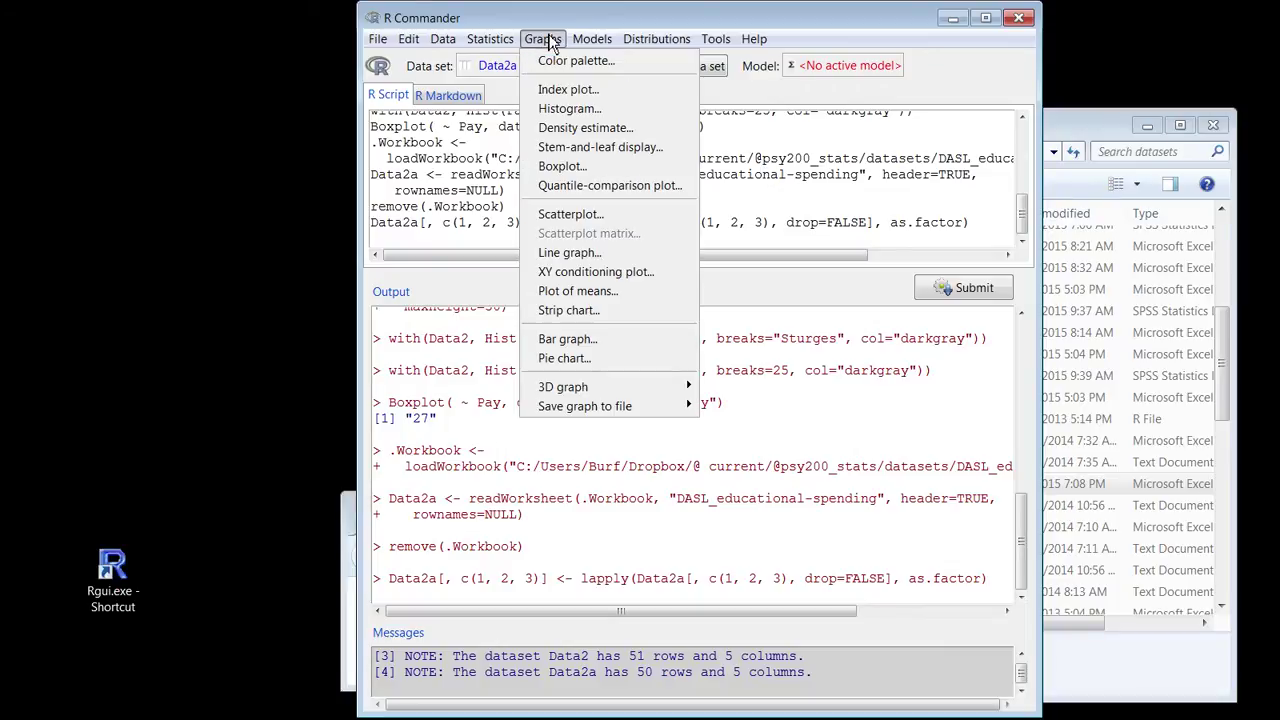
left_click(571, 167)
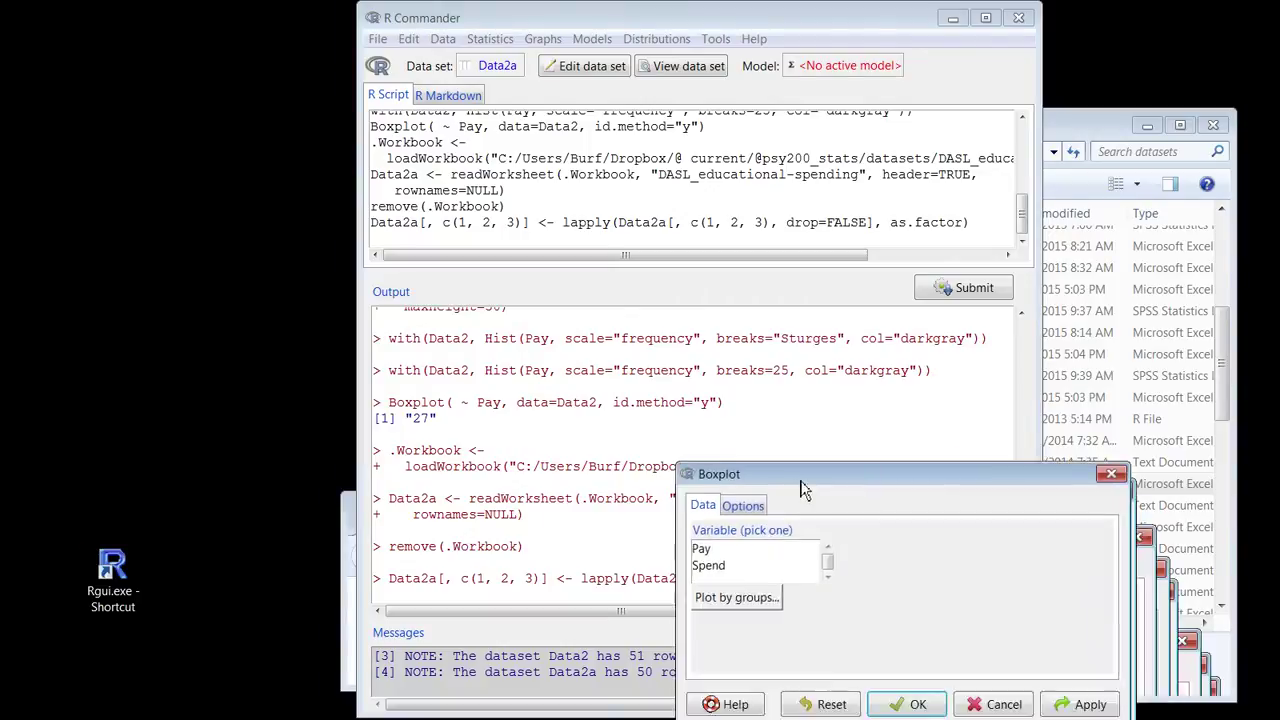
left_click_drag(807, 559, 530, 194)
left_click(430, 262)
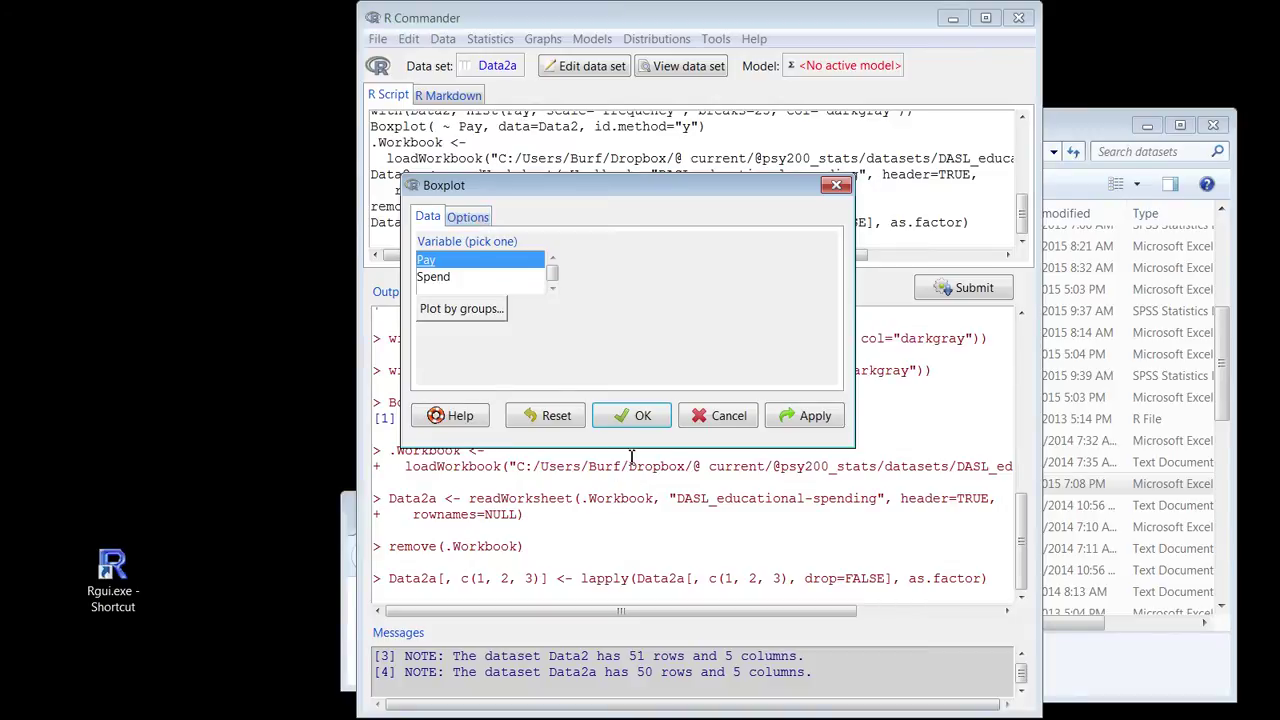
left_click(630, 415)
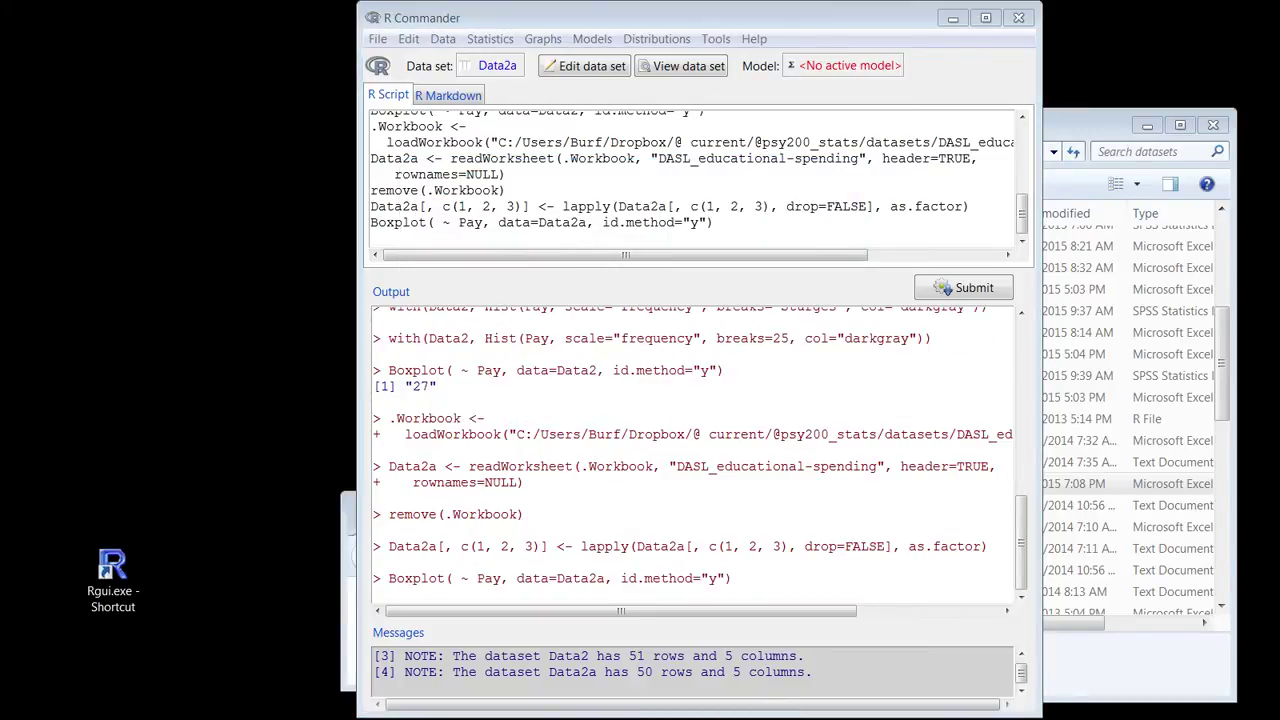
left_click_drag(661, 152, 529, 40)
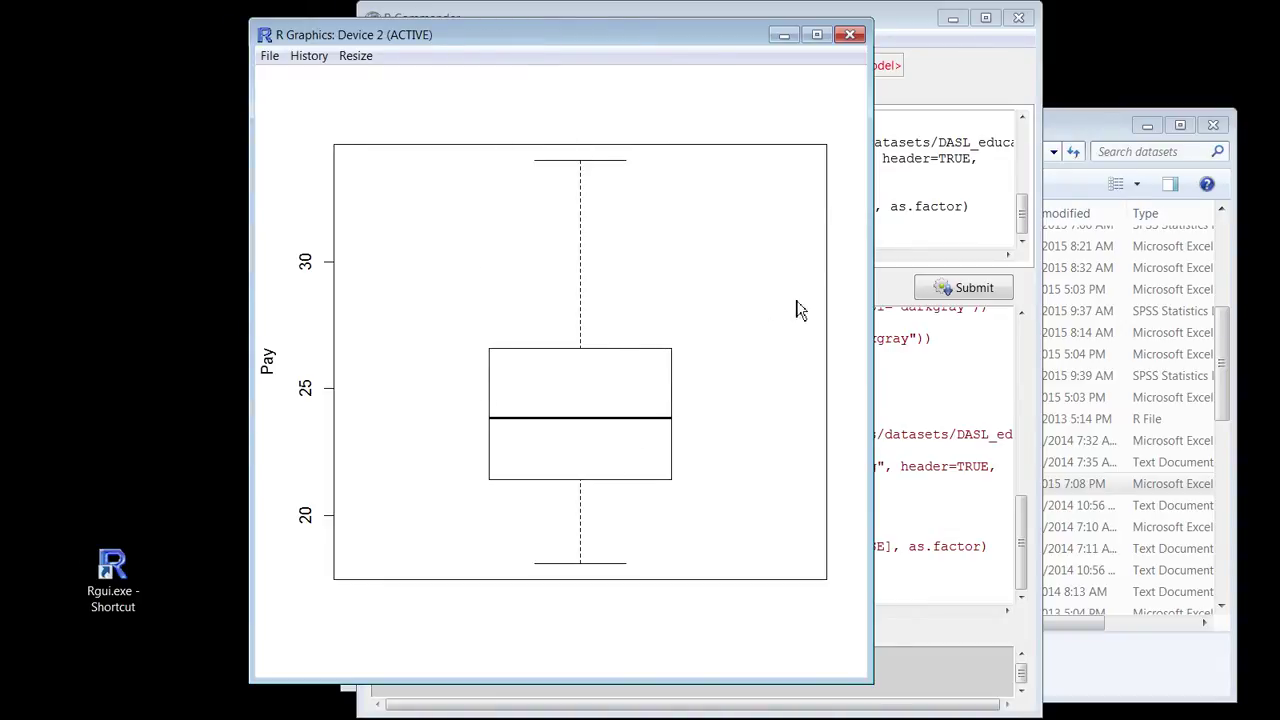
left_click(848, 36)
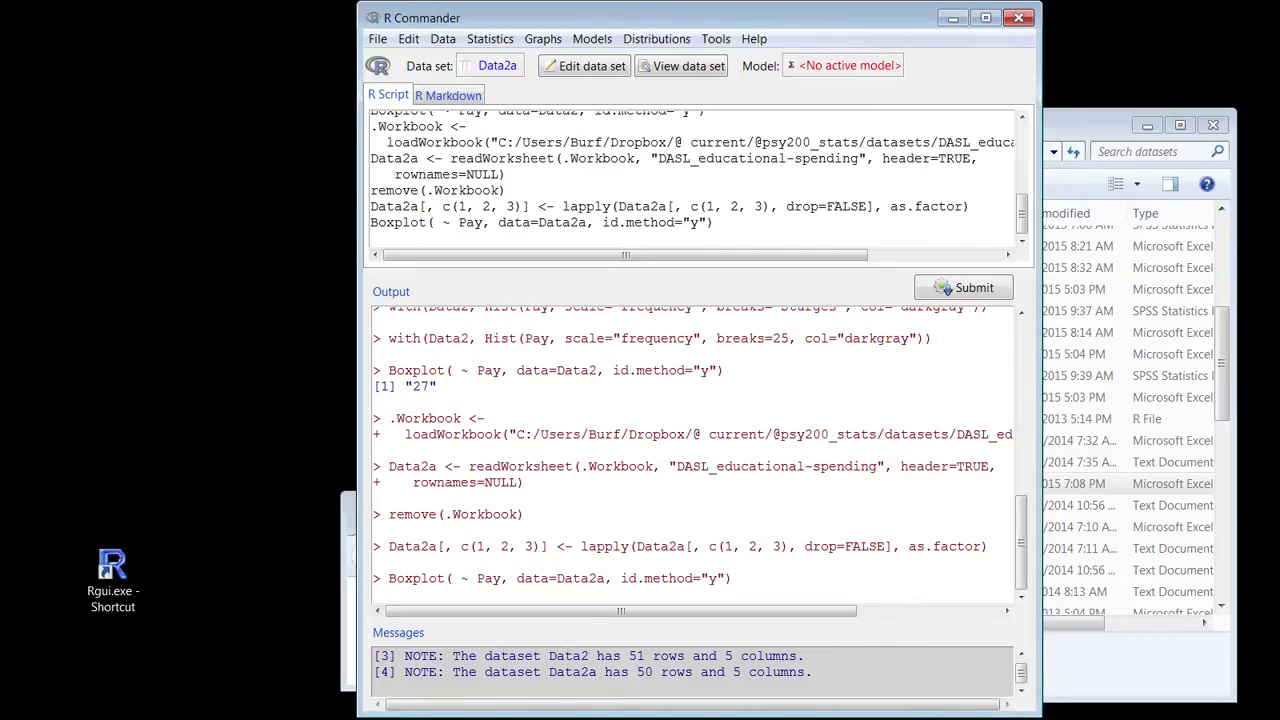
- Switch to the browser's /static/data index page, enlarge its window and copy the link location of supportData.csv
left_click(1147, 125)
left_click(1055, 515)
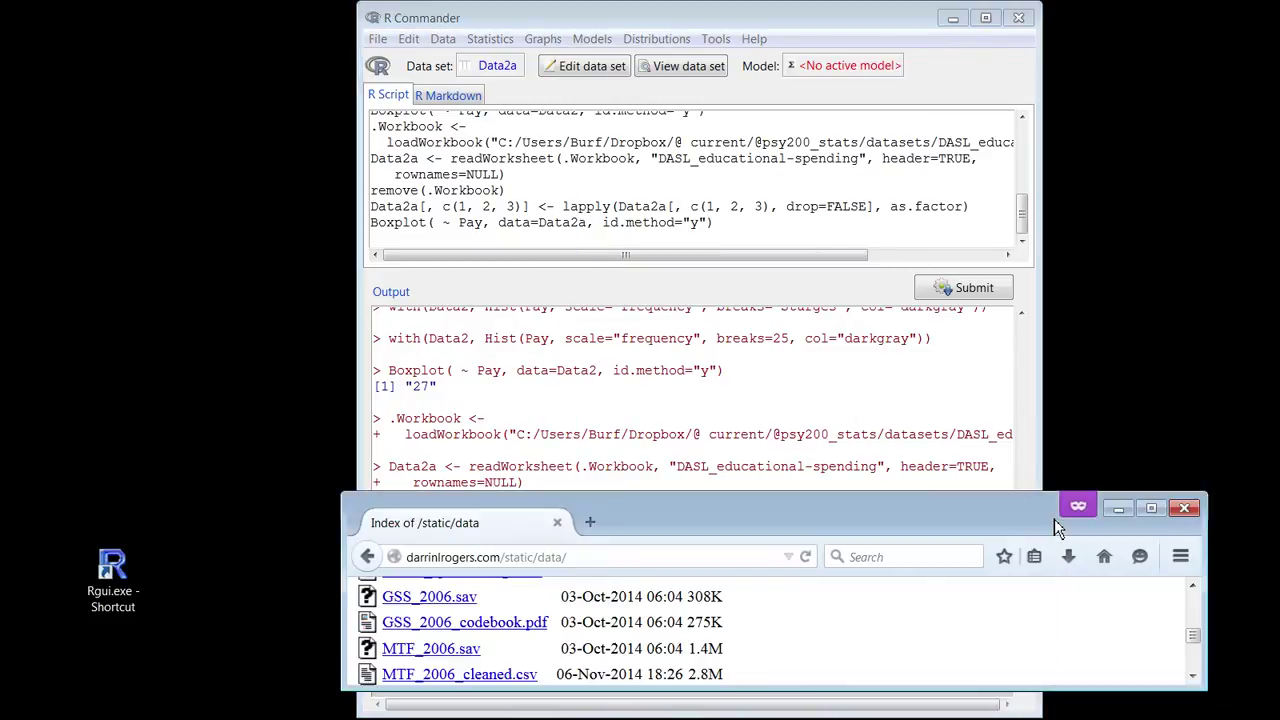
left_click_drag(997, 497, 1020, 34)
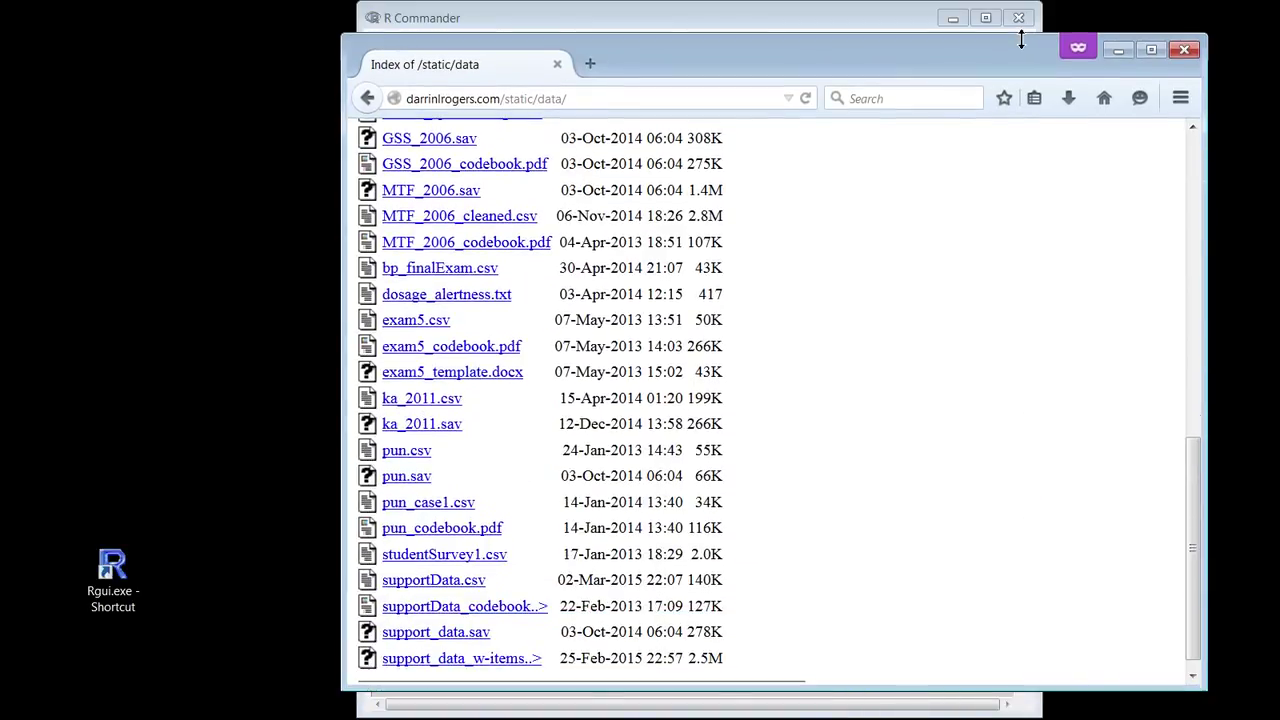
left_click(614, 98)
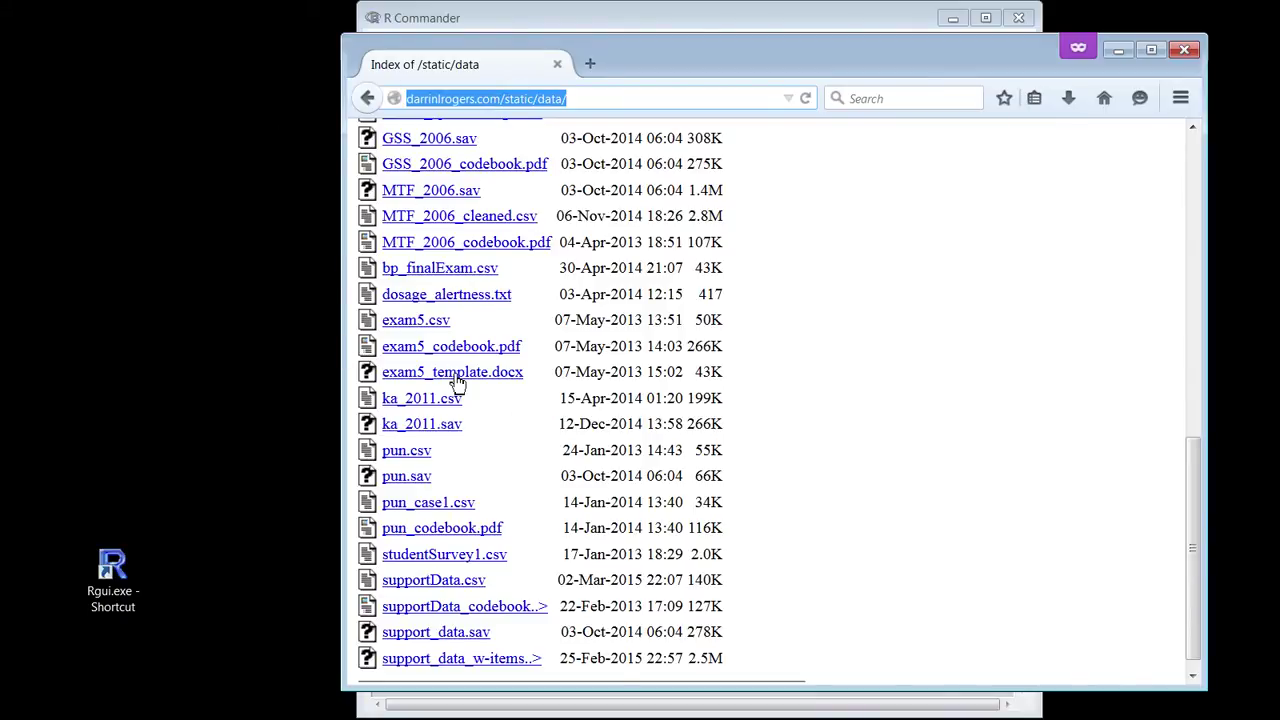
scroll(427, 290, "down", 1)
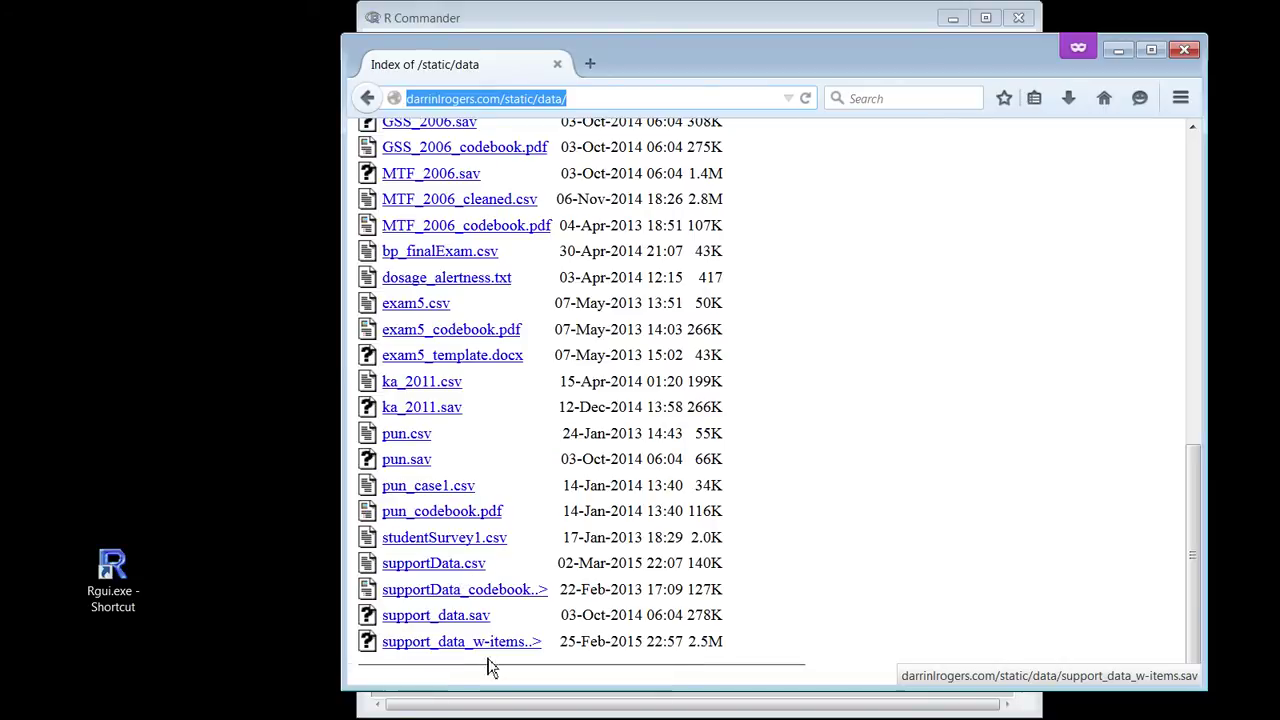
right_click(459, 570)
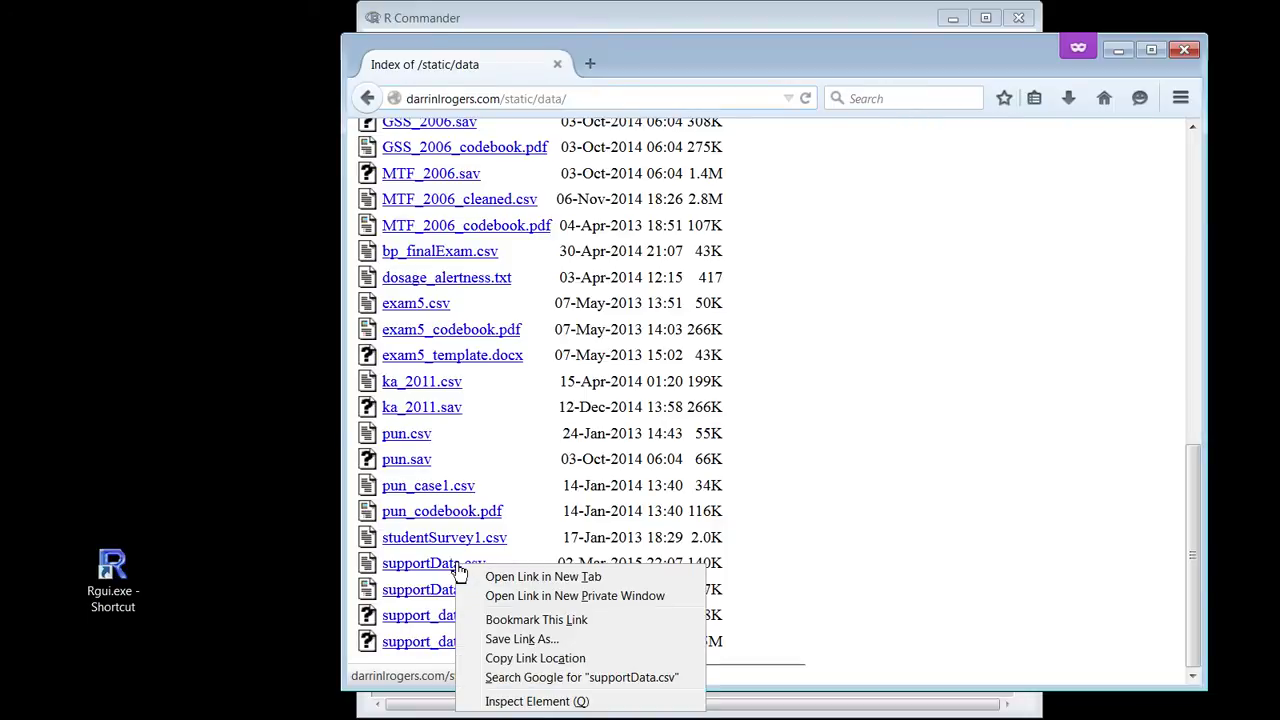
left_click(535, 658)
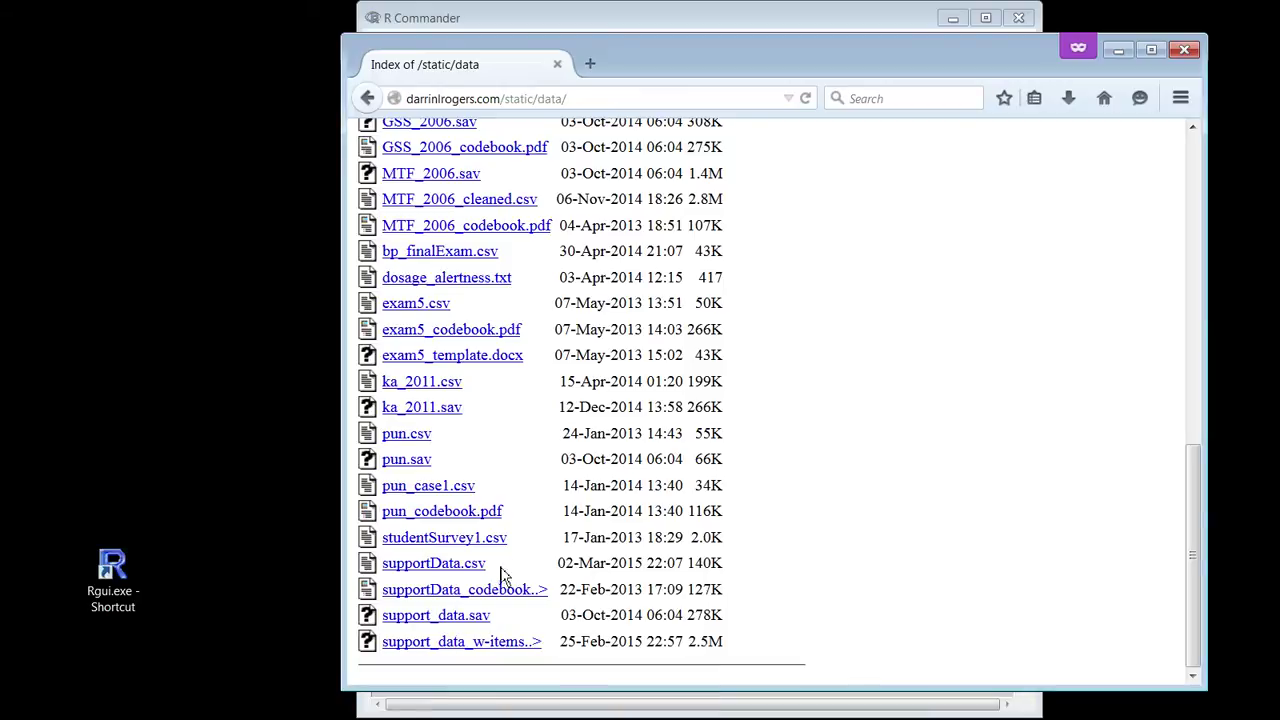
right_click(461, 571)
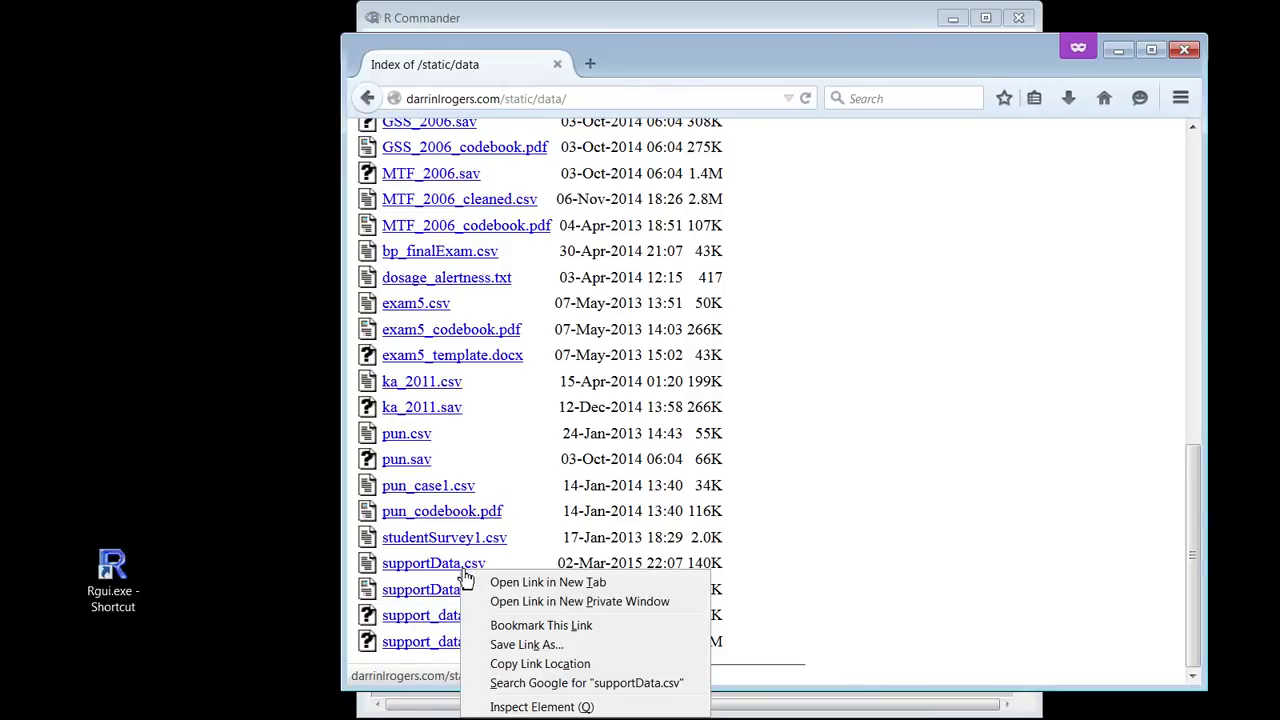
left_click(543, 666)
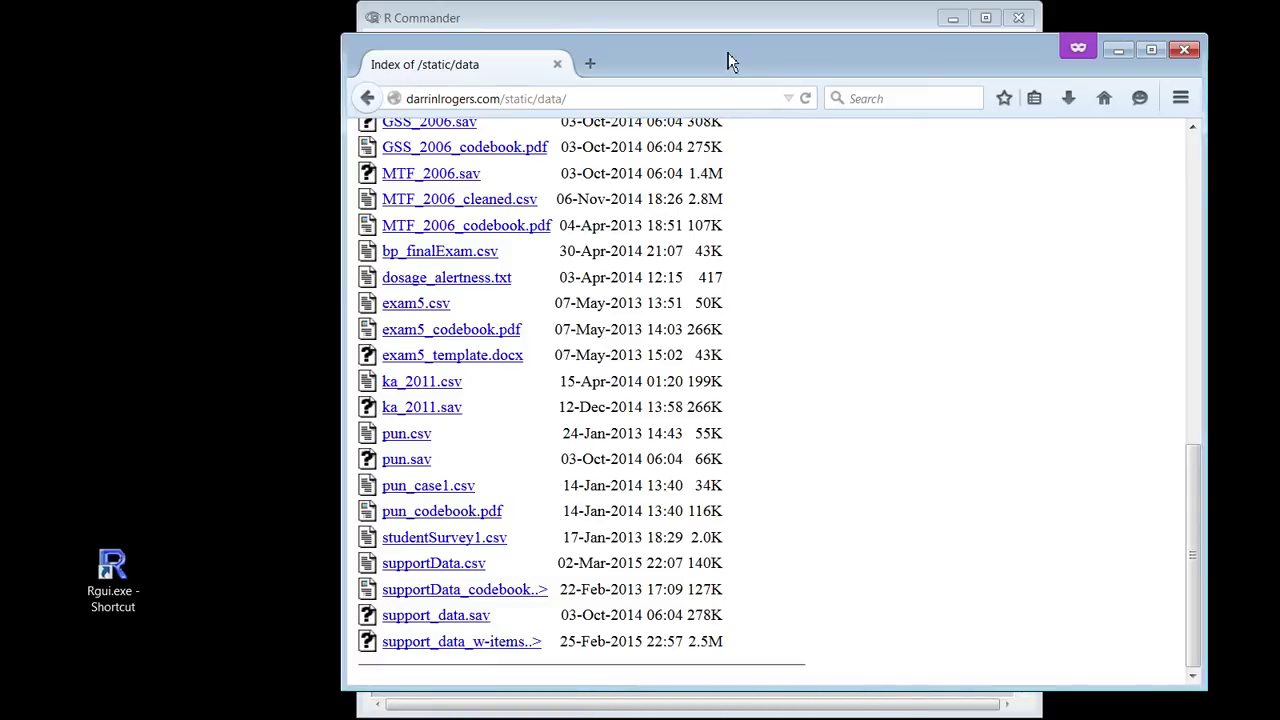
- Start a text-data import in R Commander named Support, with Internet URL as the location and commas as the field separator
left_click(720, 18)
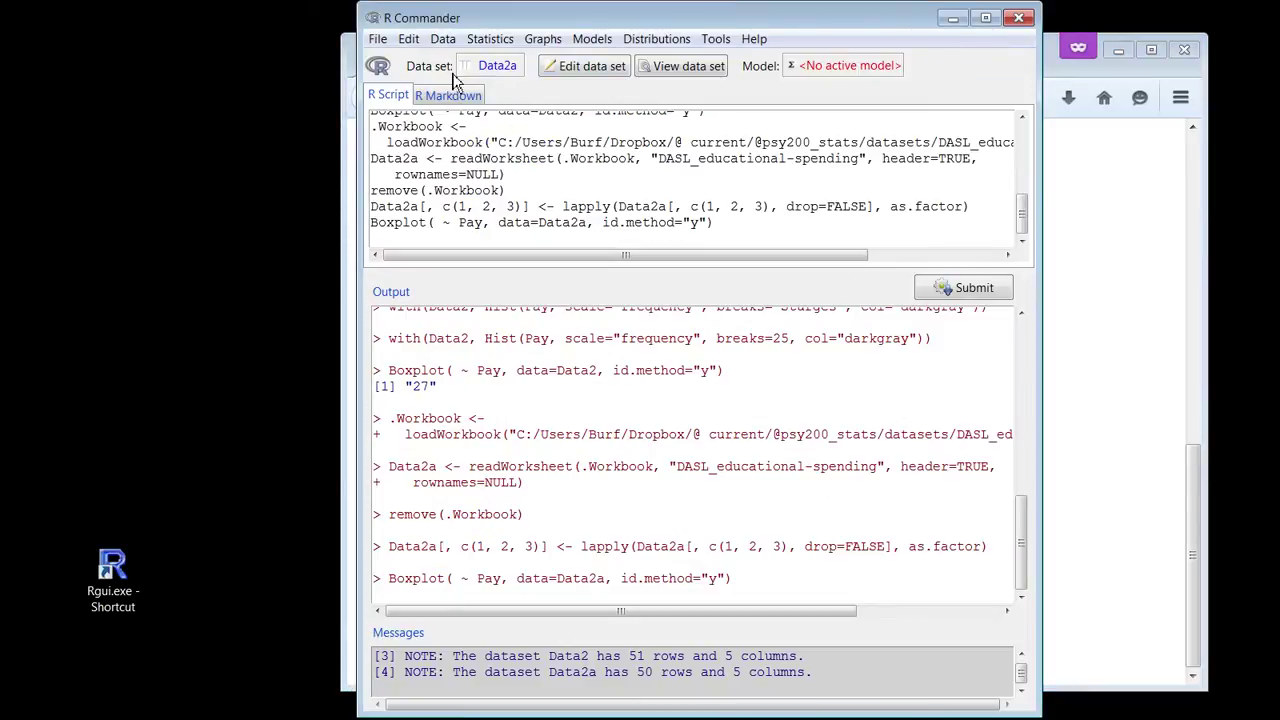
left_click(446, 40)
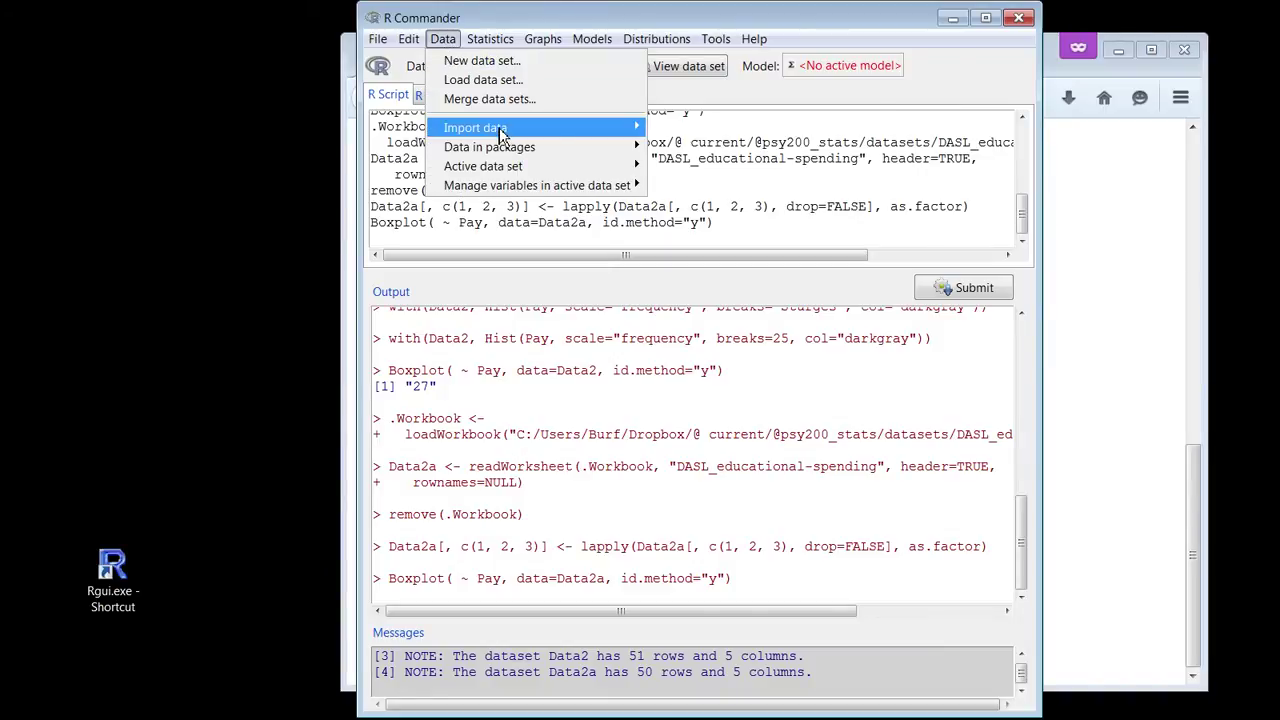
mouse_move(500, 128)
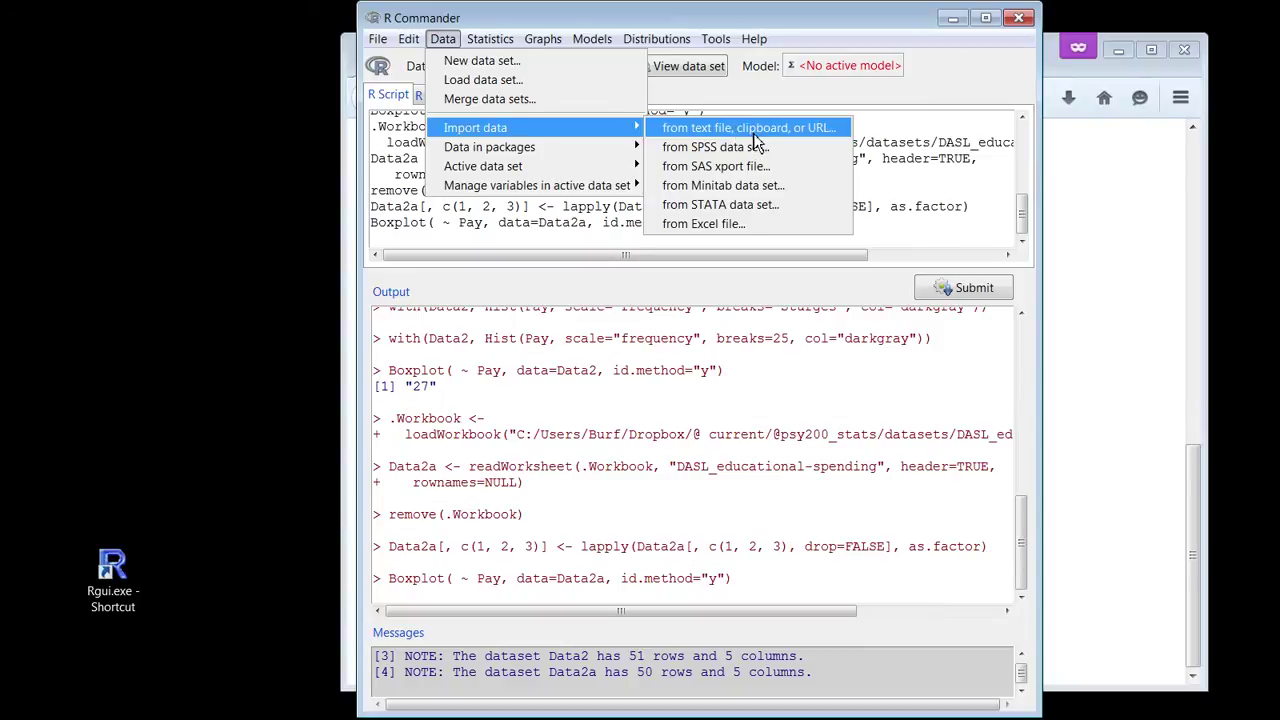
left_click(810, 130)
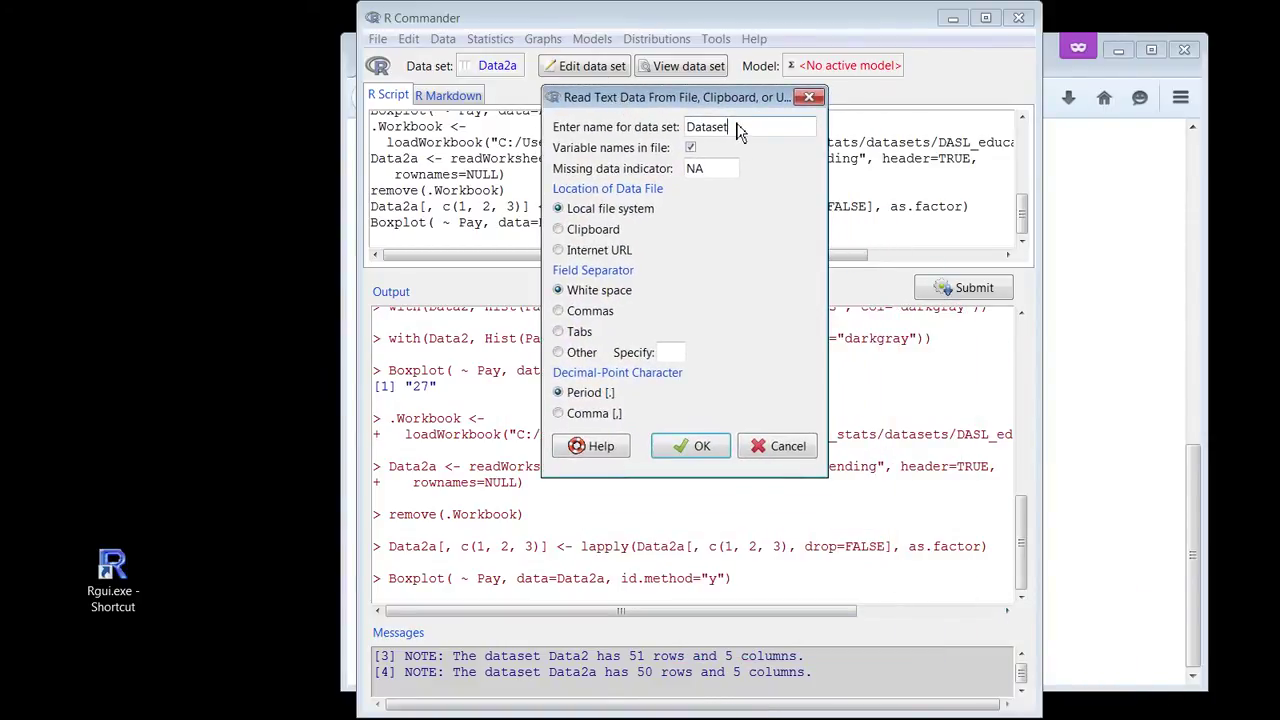
double_click(737, 130)
type("Support")
left_click(560, 252)
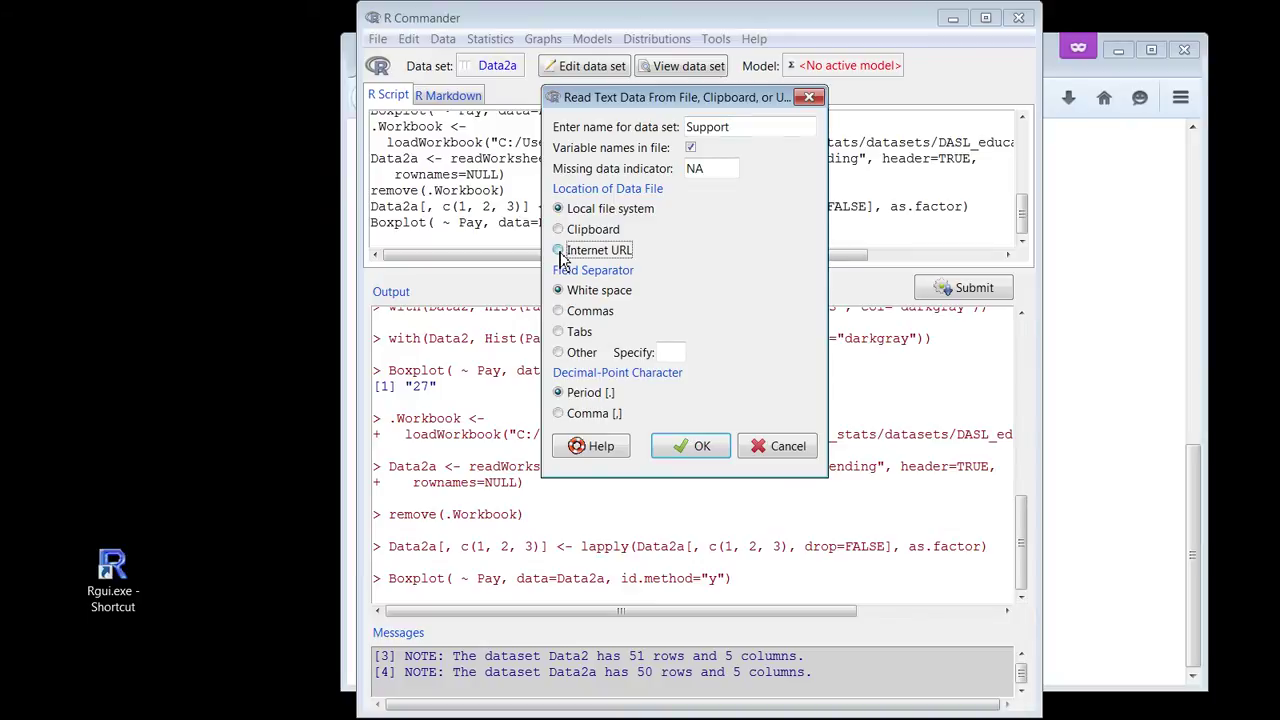
left_click(560, 312)
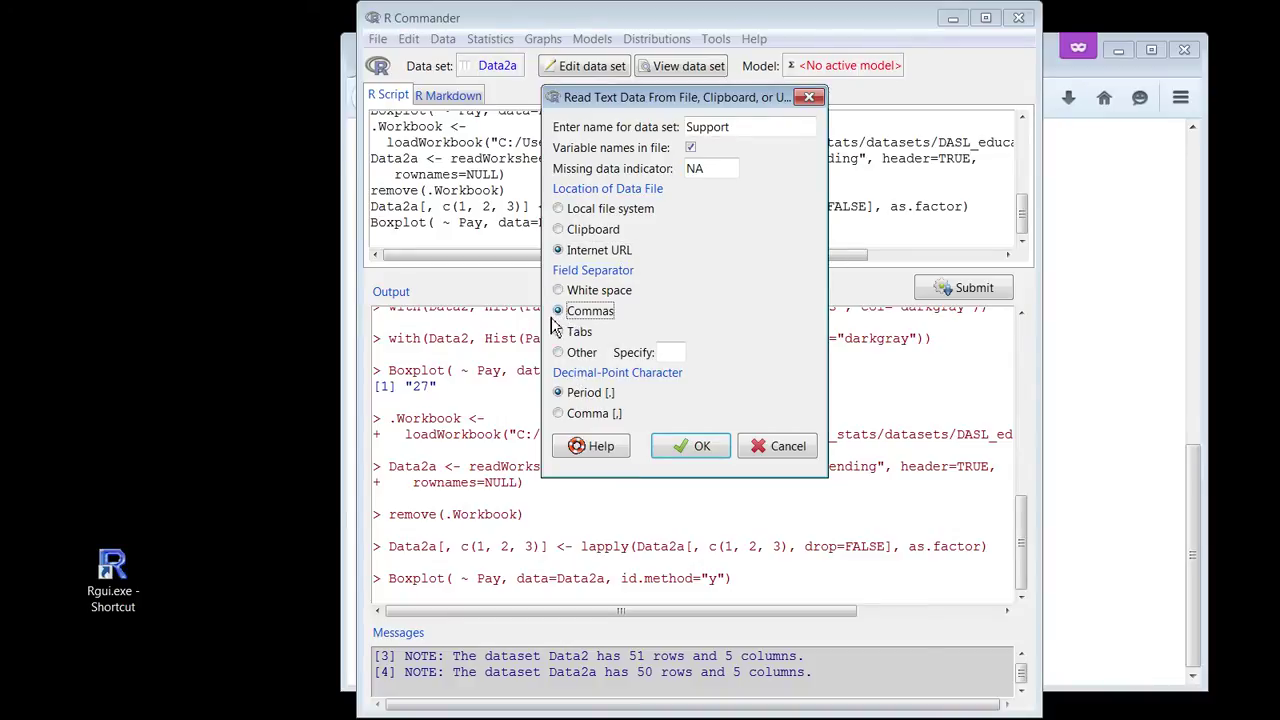
left_click(691, 448)
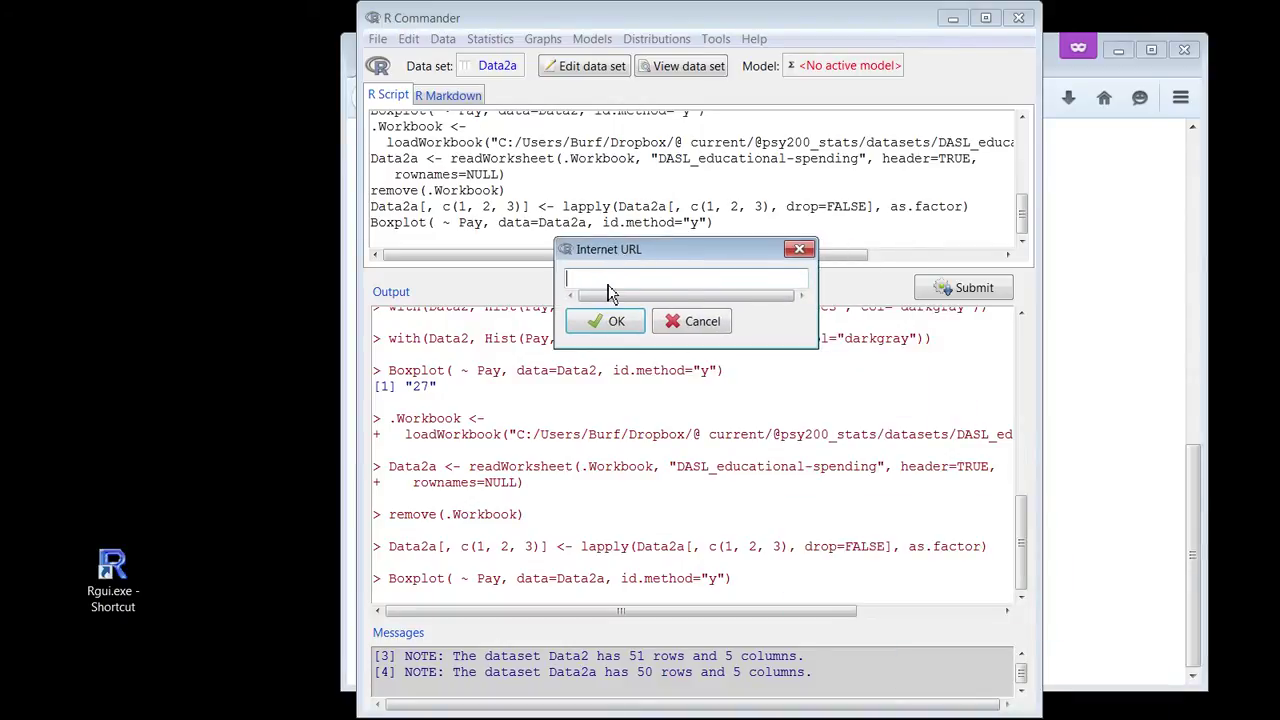
- Supply the copied supportData.csv link as the internet URL, import the data, and check the row and column counts
key("ctrl+v")
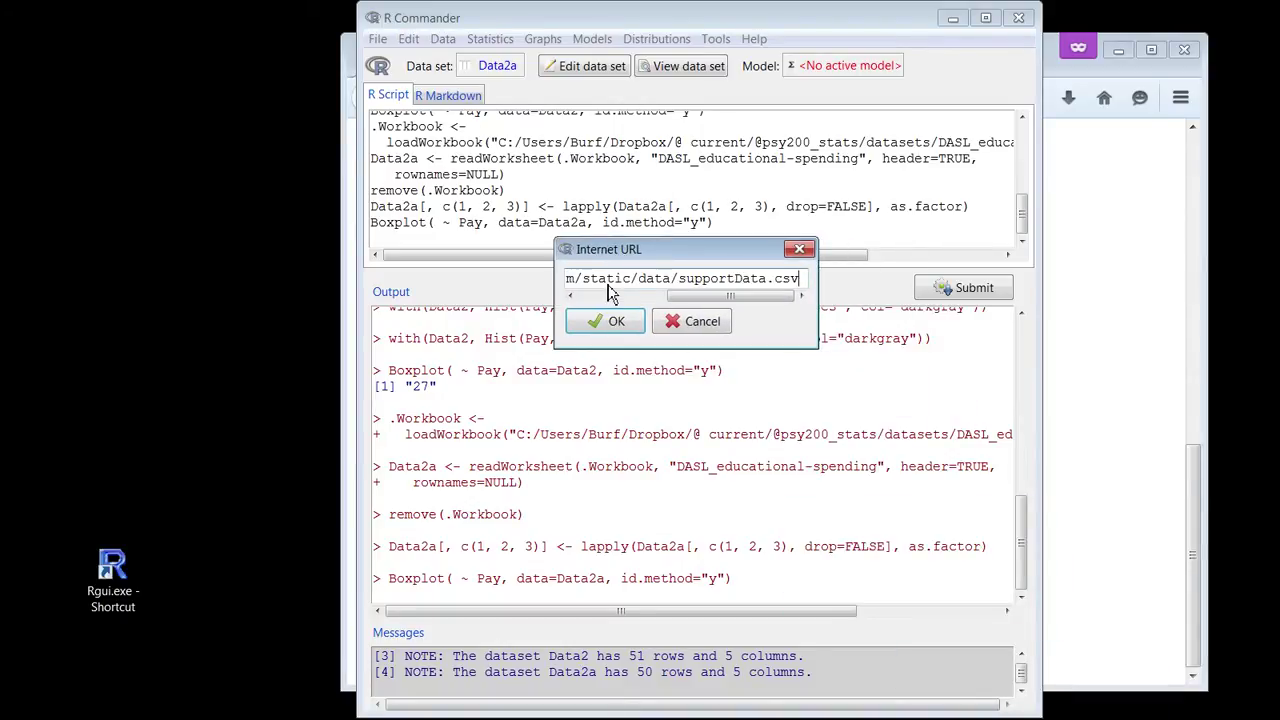
key("Return")
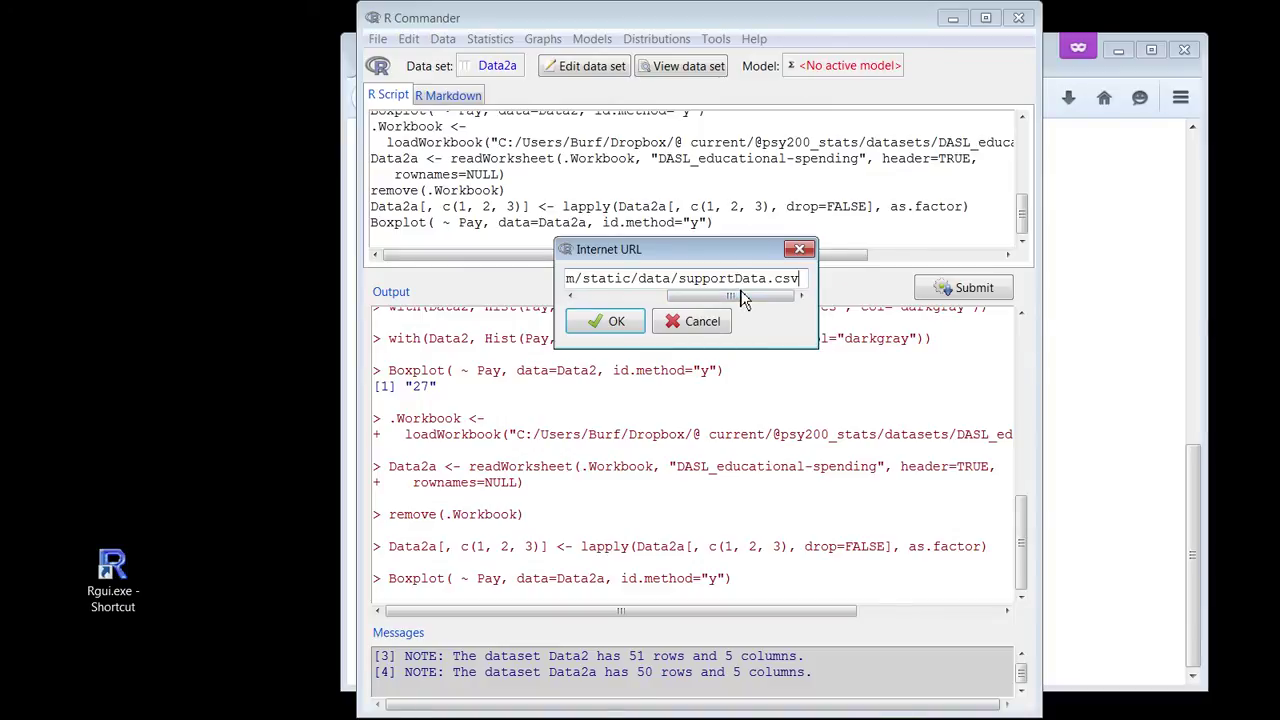
mouse_move(718, 299)
left_mouse_down()
mouse_move(574, 294)
mouse_move(735, 296)
left_mouse_up()
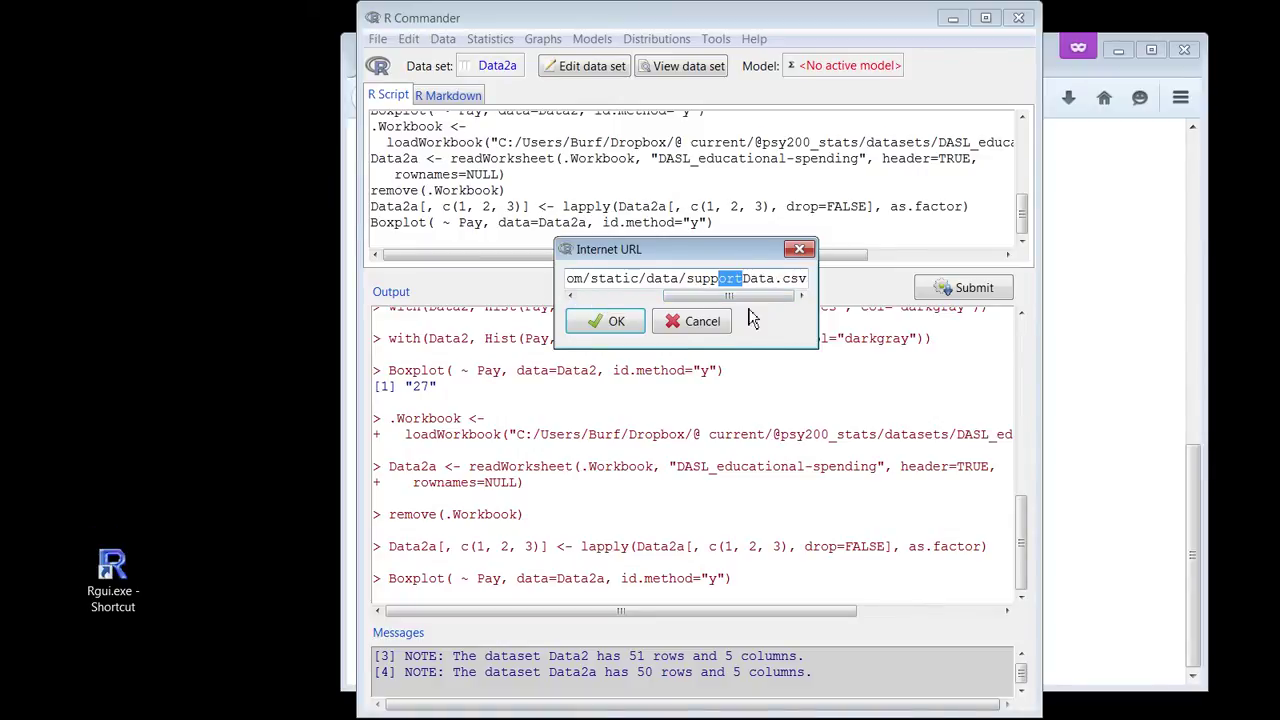
left_click(604, 321)
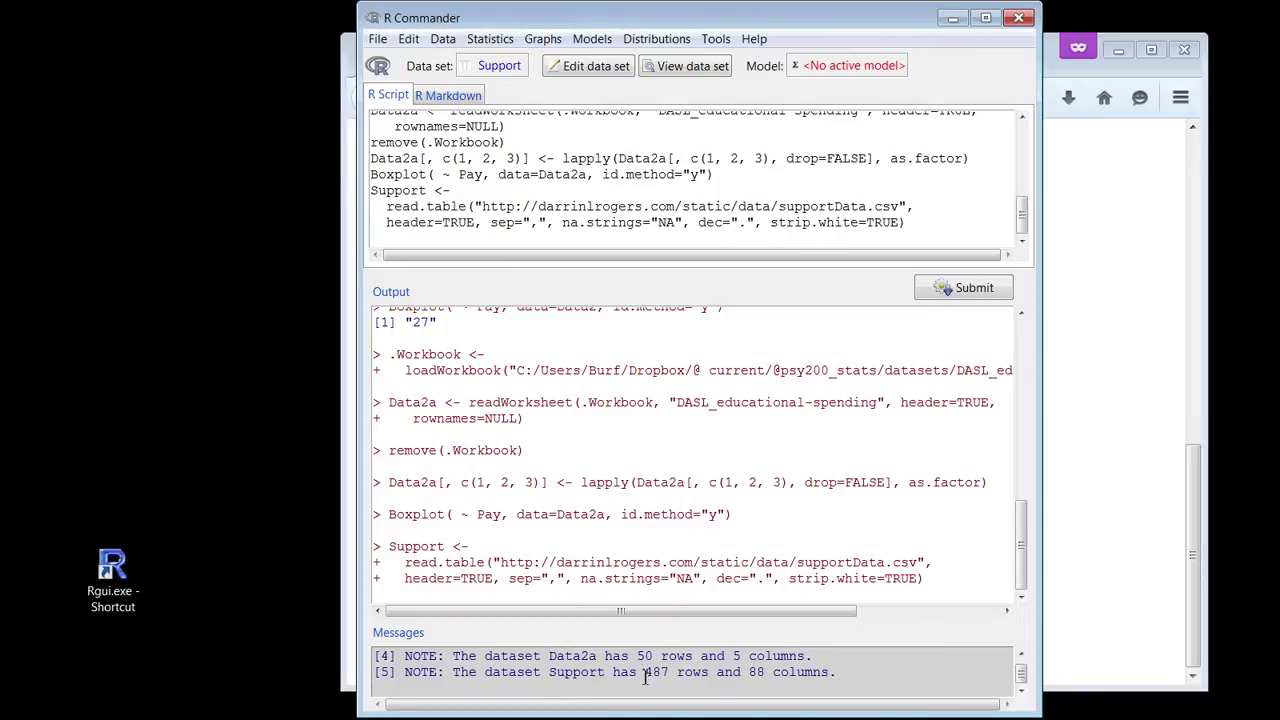
left_click_drag(645, 672, 817, 677)
- View the Support data set, look across its columns and close the viewer
left_click(675, 69)
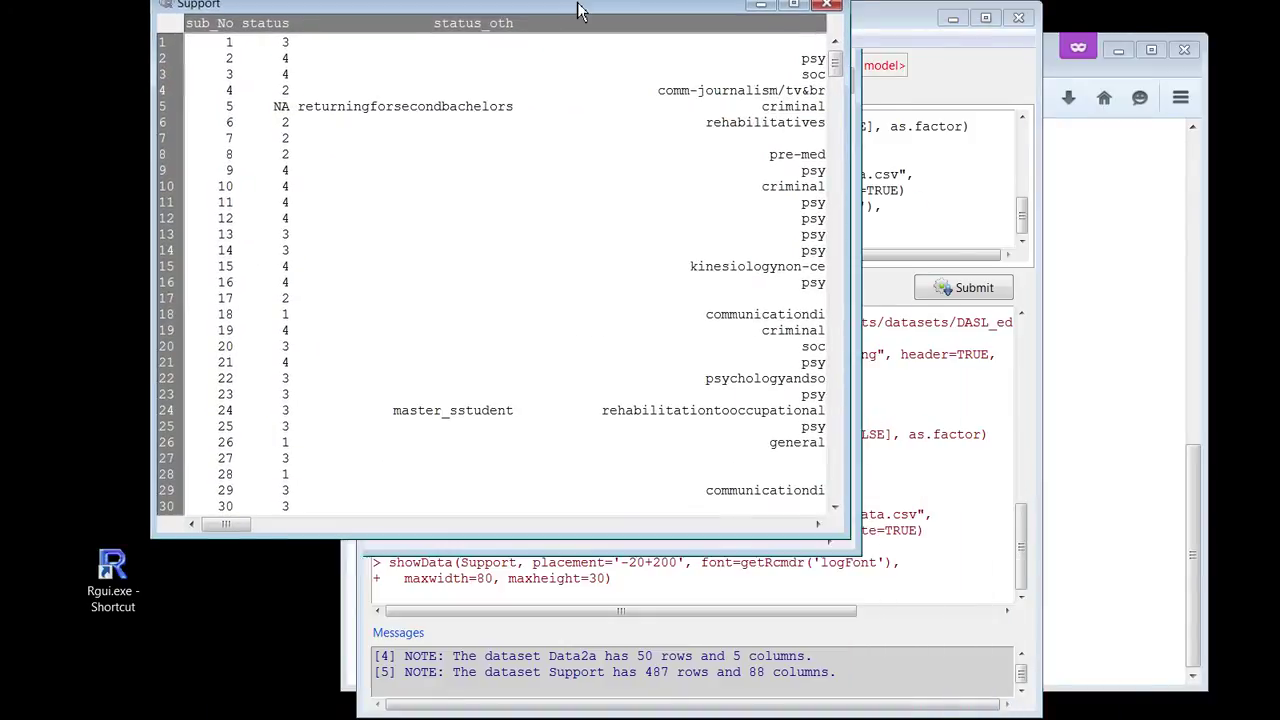
left_click_drag(594, 14, 628, 69)
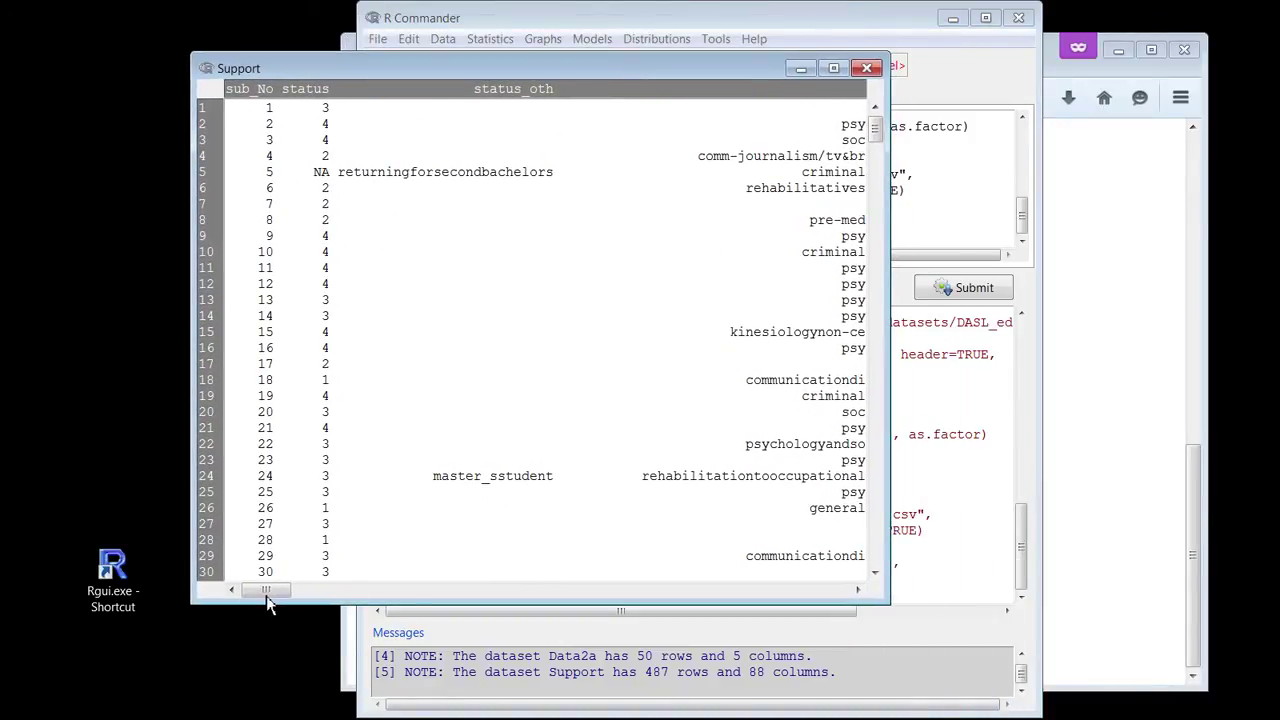
left_click_drag(266, 592, 662, 612)
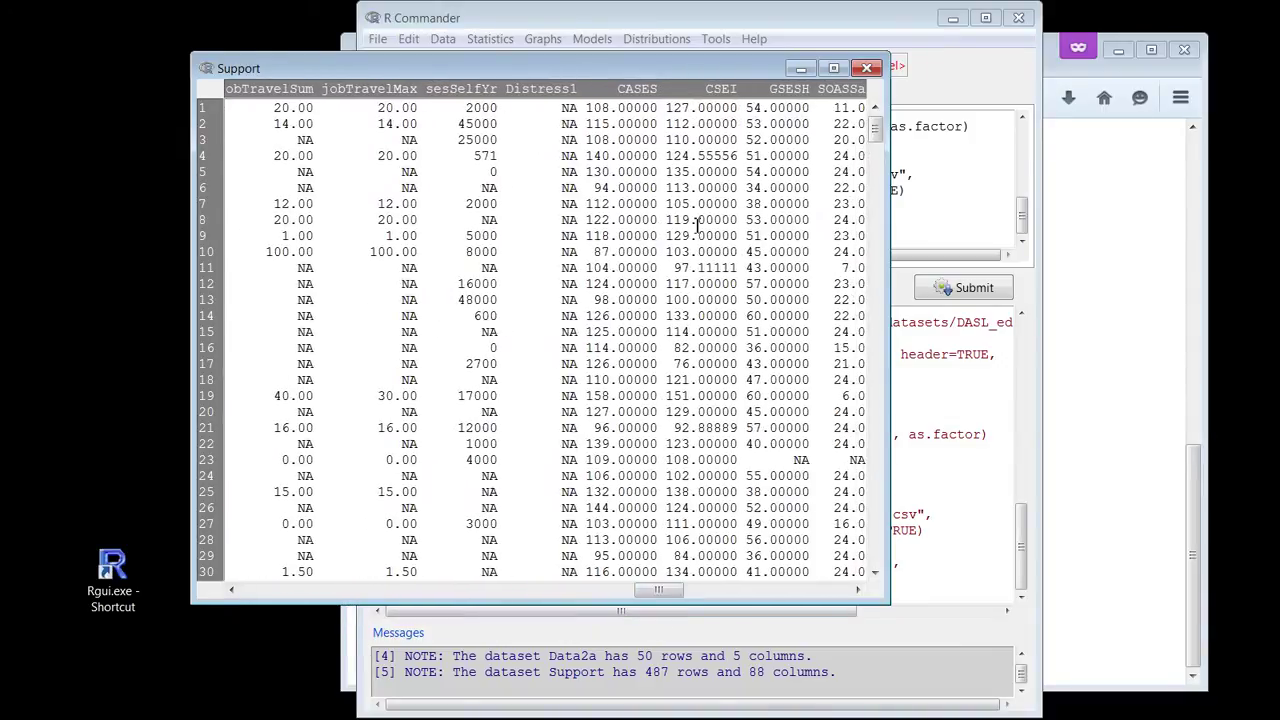
left_click(866, 67)
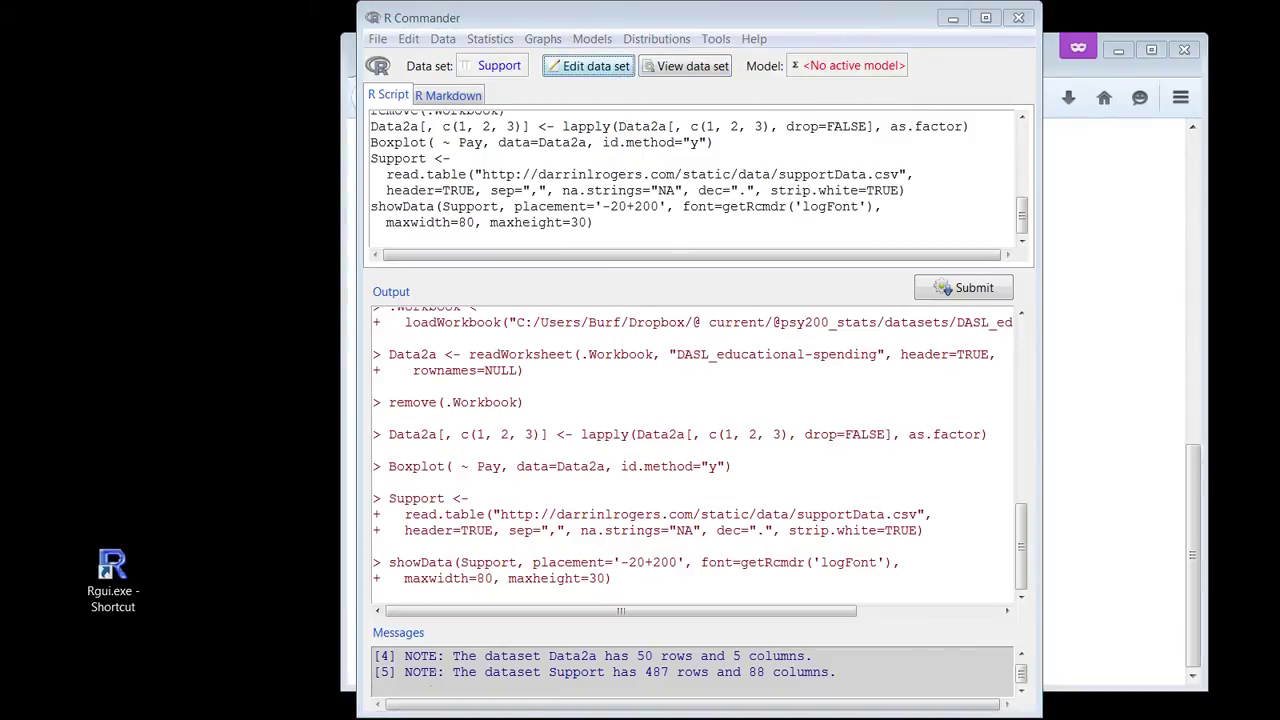
- Open the Support data set in the Data Editor, enlarge the window and examine its variables and rows
left_click(588, 65)
left_click_drag(378, 211, 385, 91)
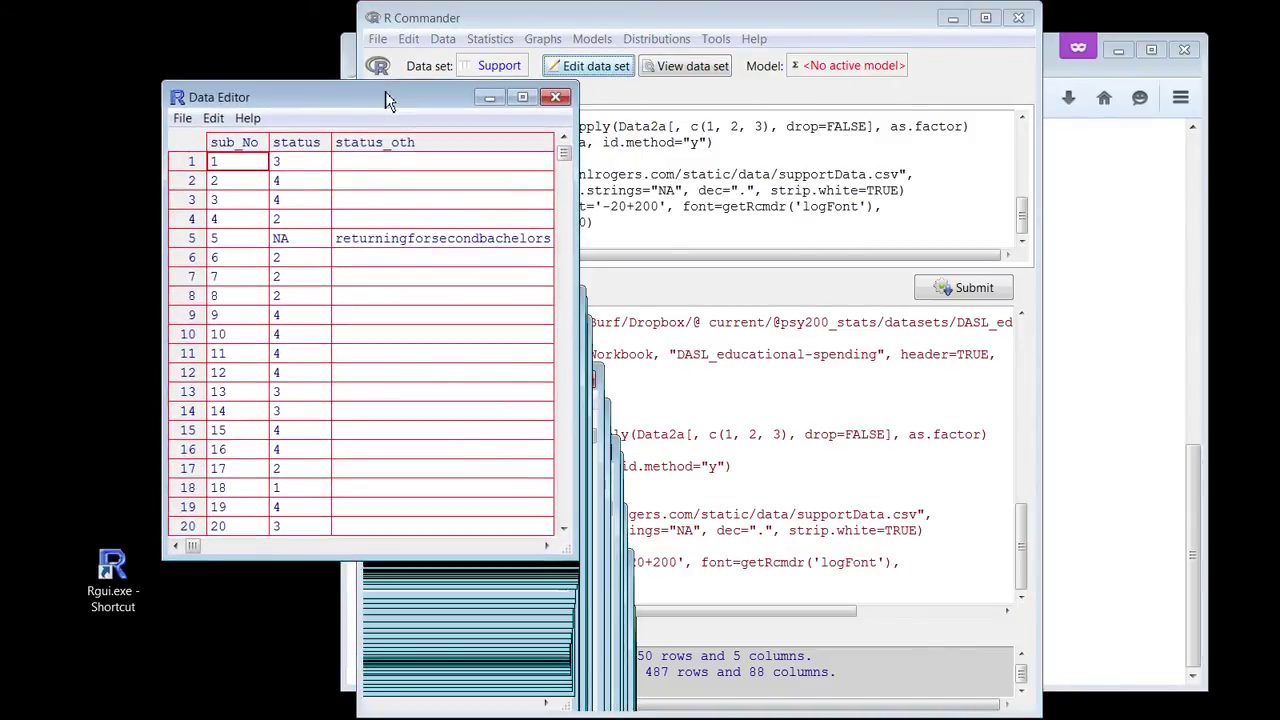
left_click_drag(563, 551, 1155, 700)
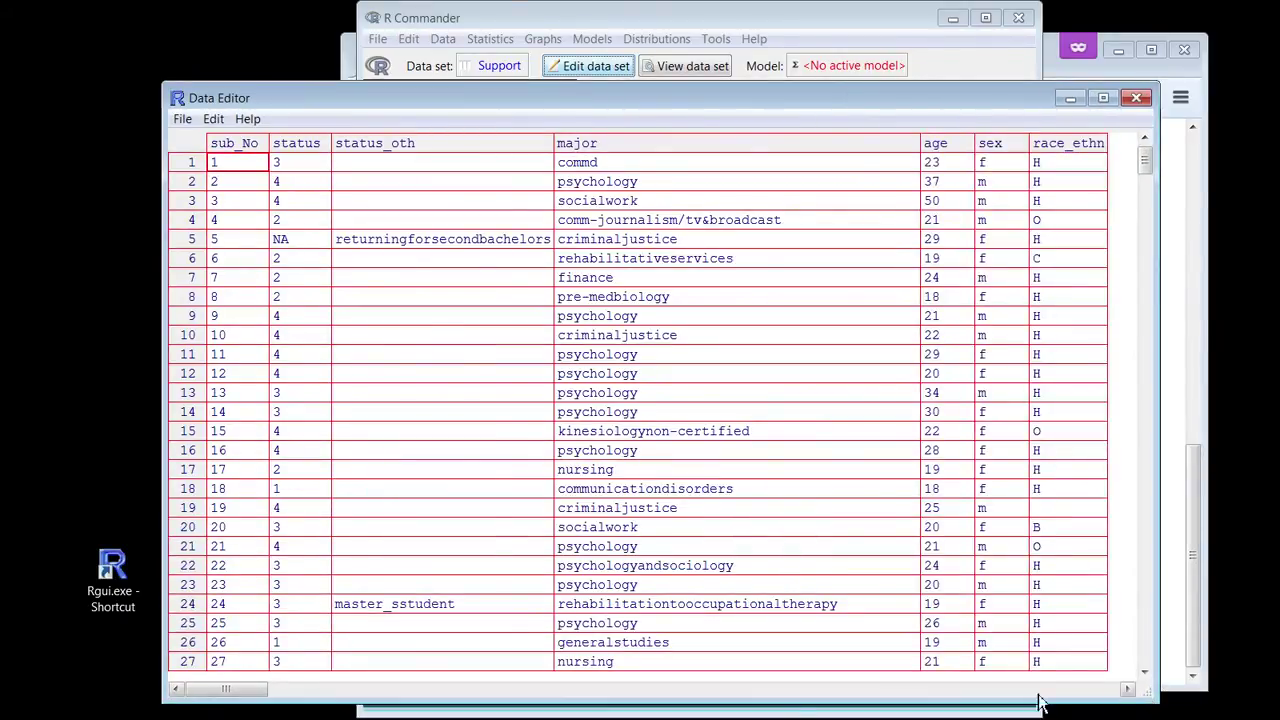
left_click_drag(258, 697, 180, 604)
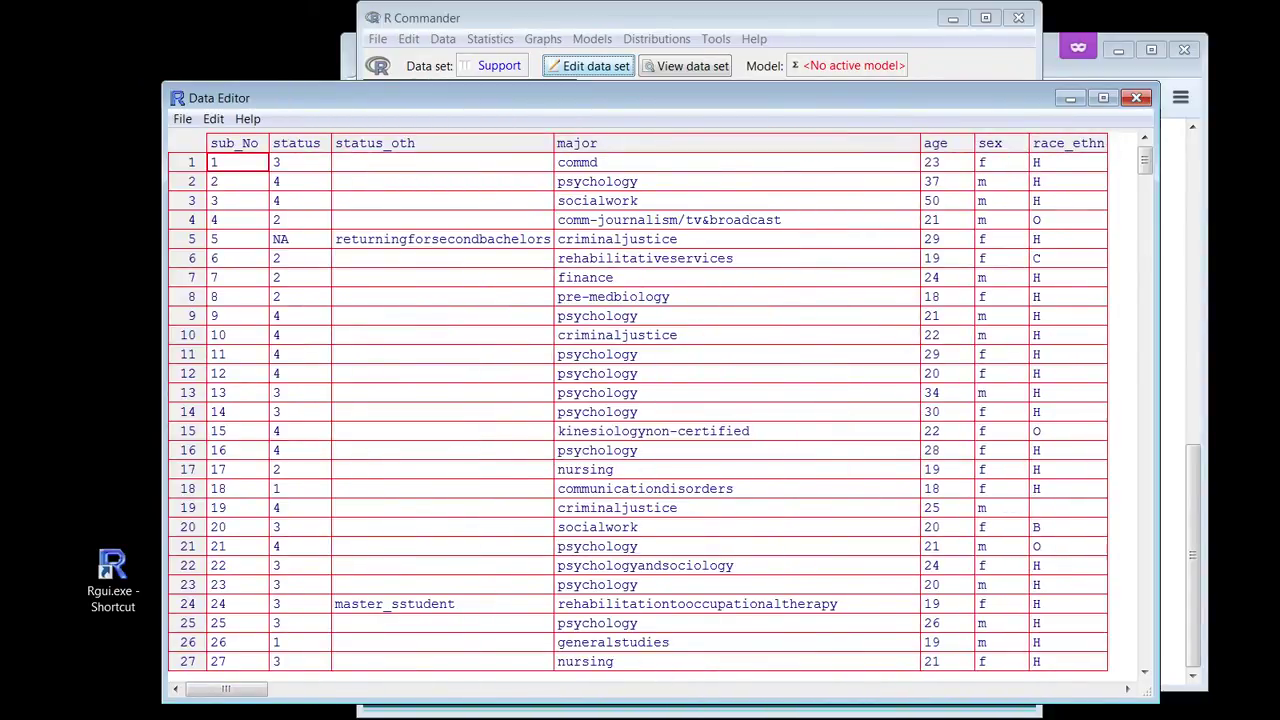
left_click_drag(243, 694, 710, 612)
scroll(813, 598, "right", 5)
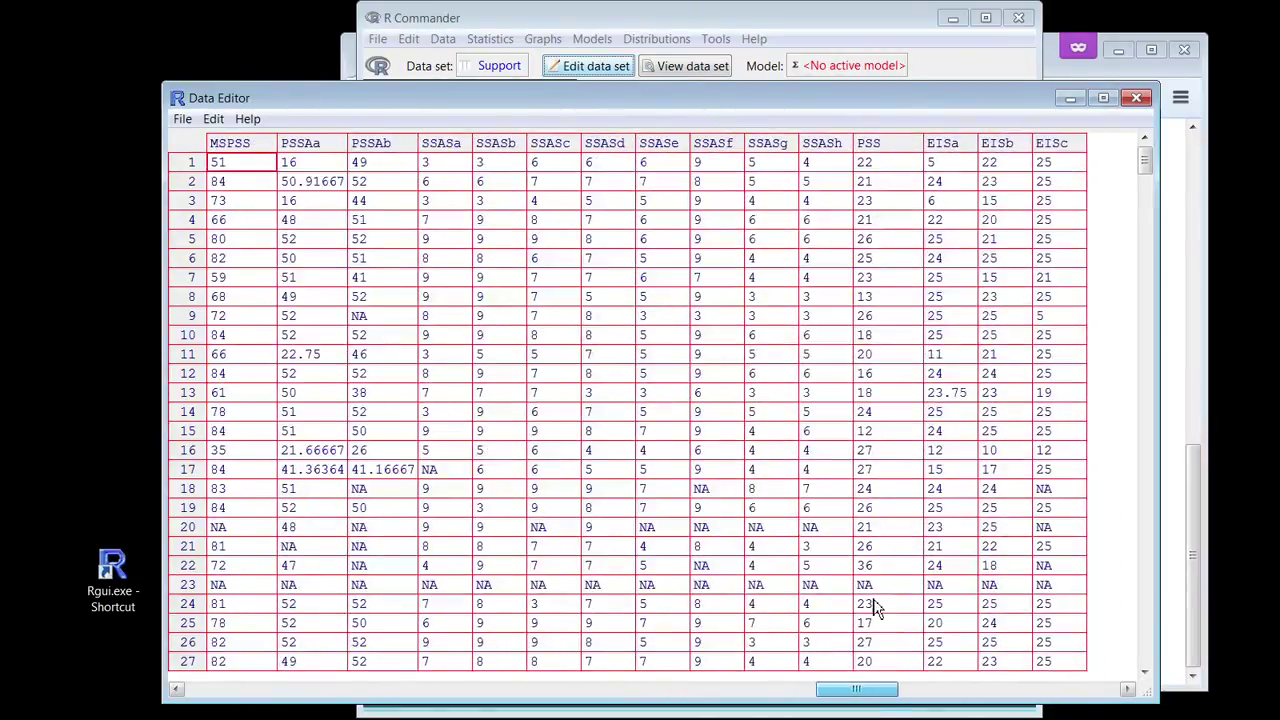
scroll(826, 610, "left", 5)
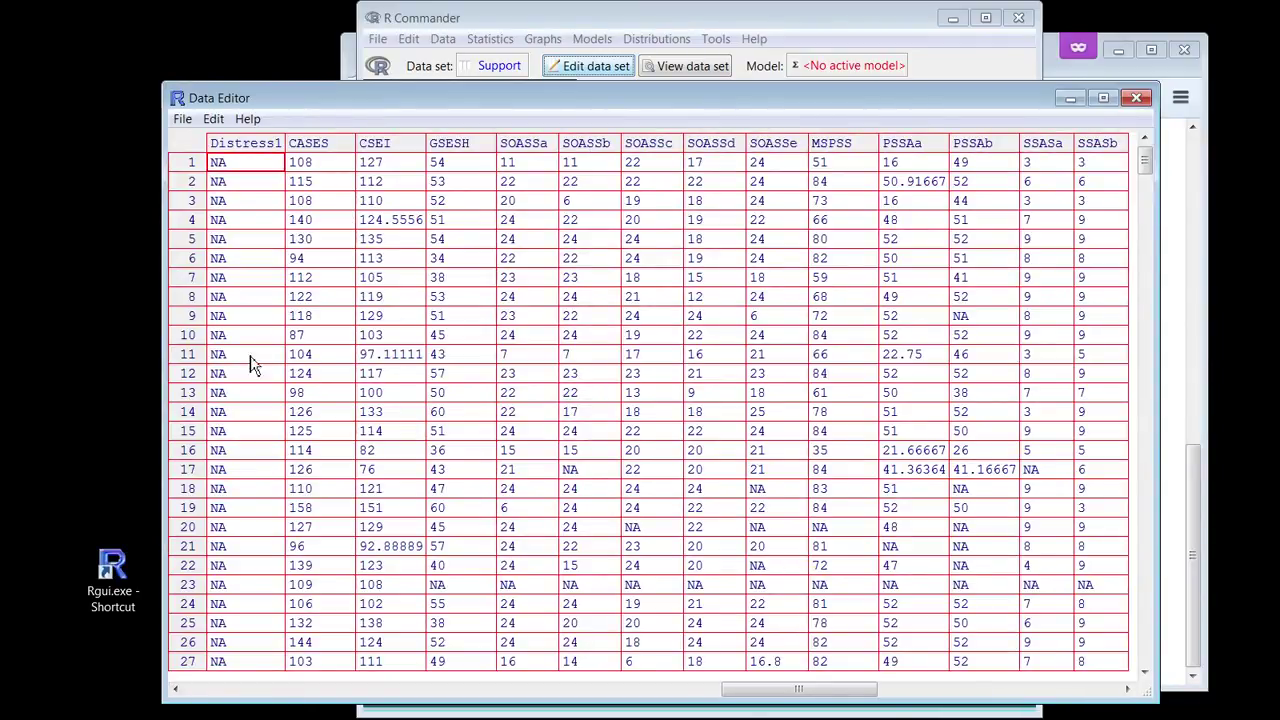
scroll(255, 357, "down", 3)
scroll(258, 357, "up", 3)
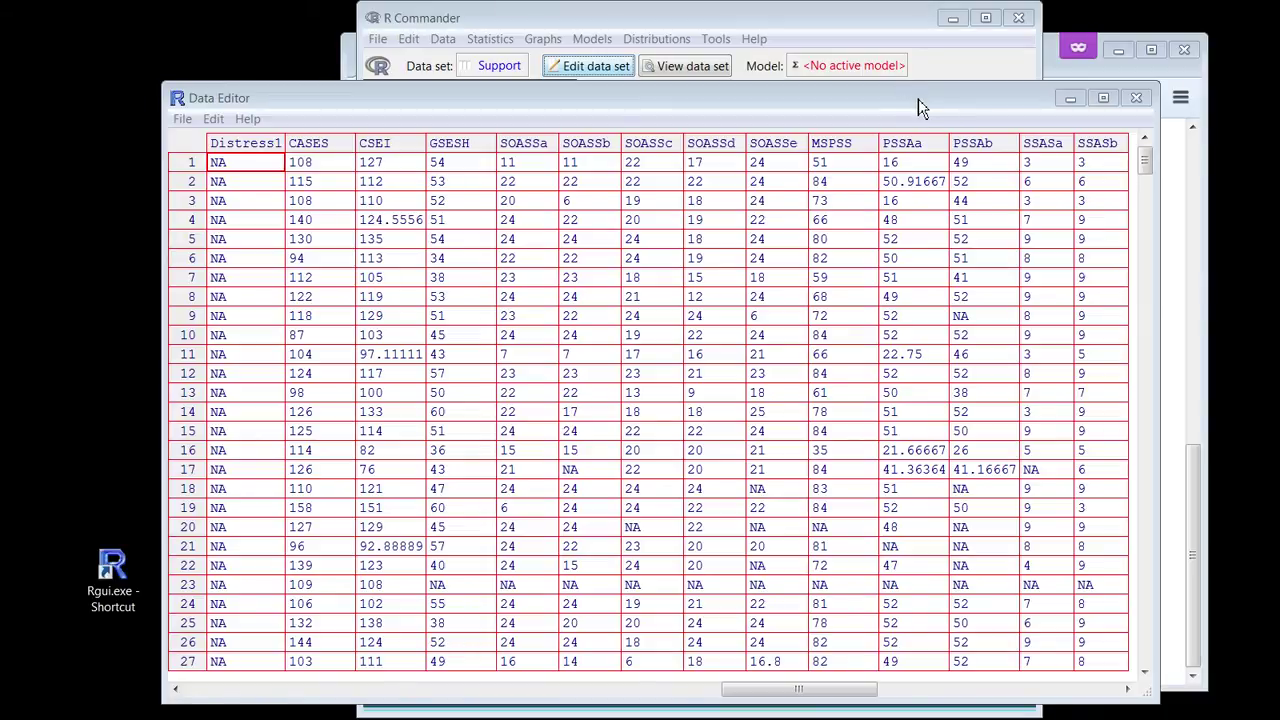
- Minimize the browser and R Commander windows behind the Data Editor
left_click(1186, 200)
left_click(1117, 57)
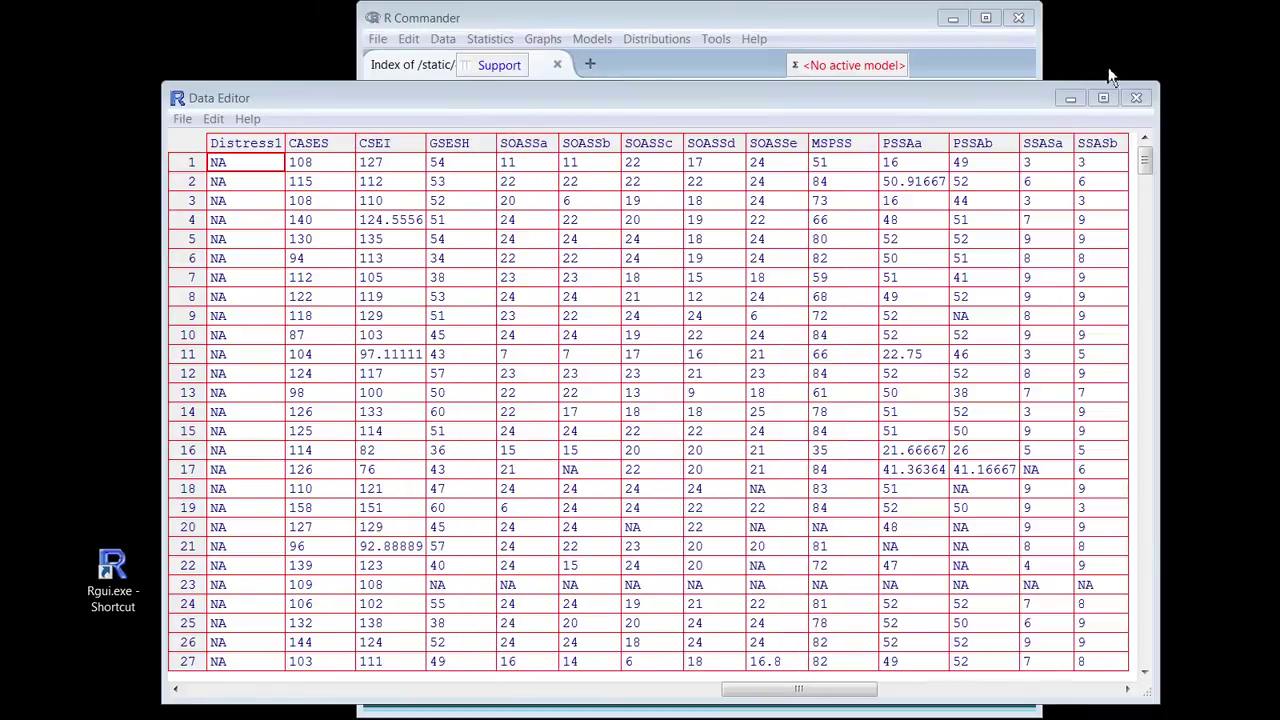
left_click(966, 76)
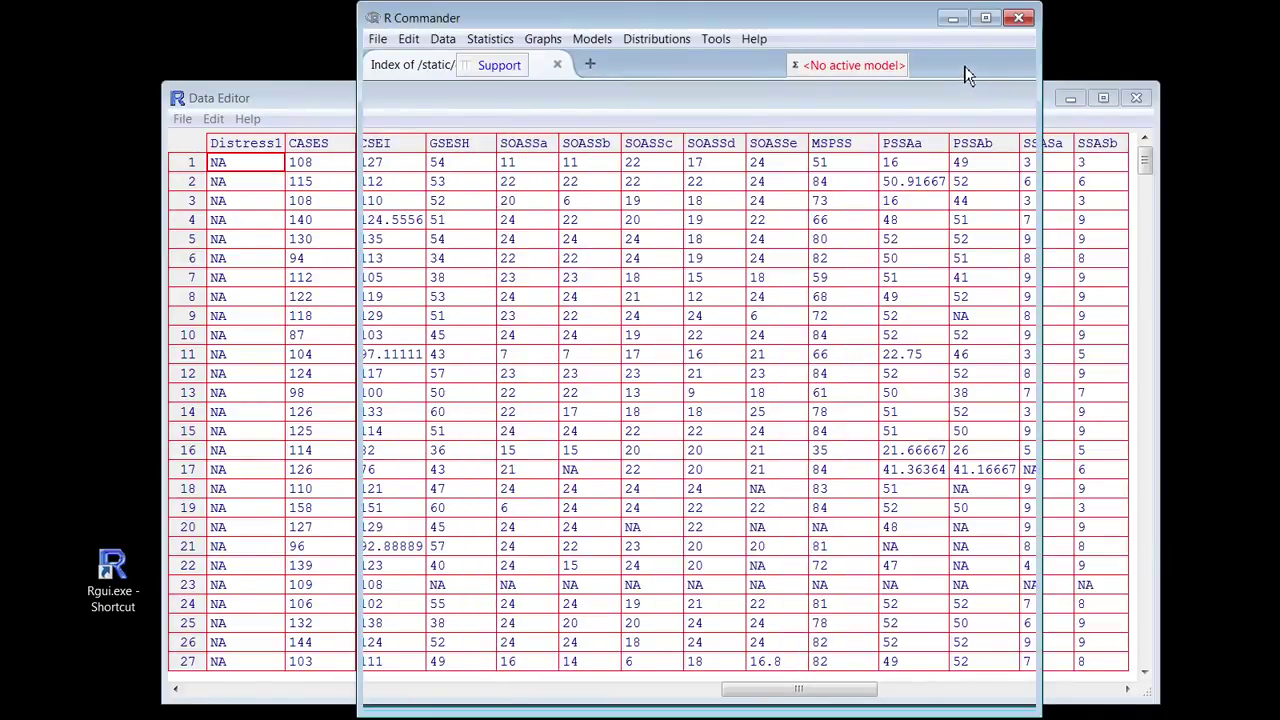
left_click(950, 19)
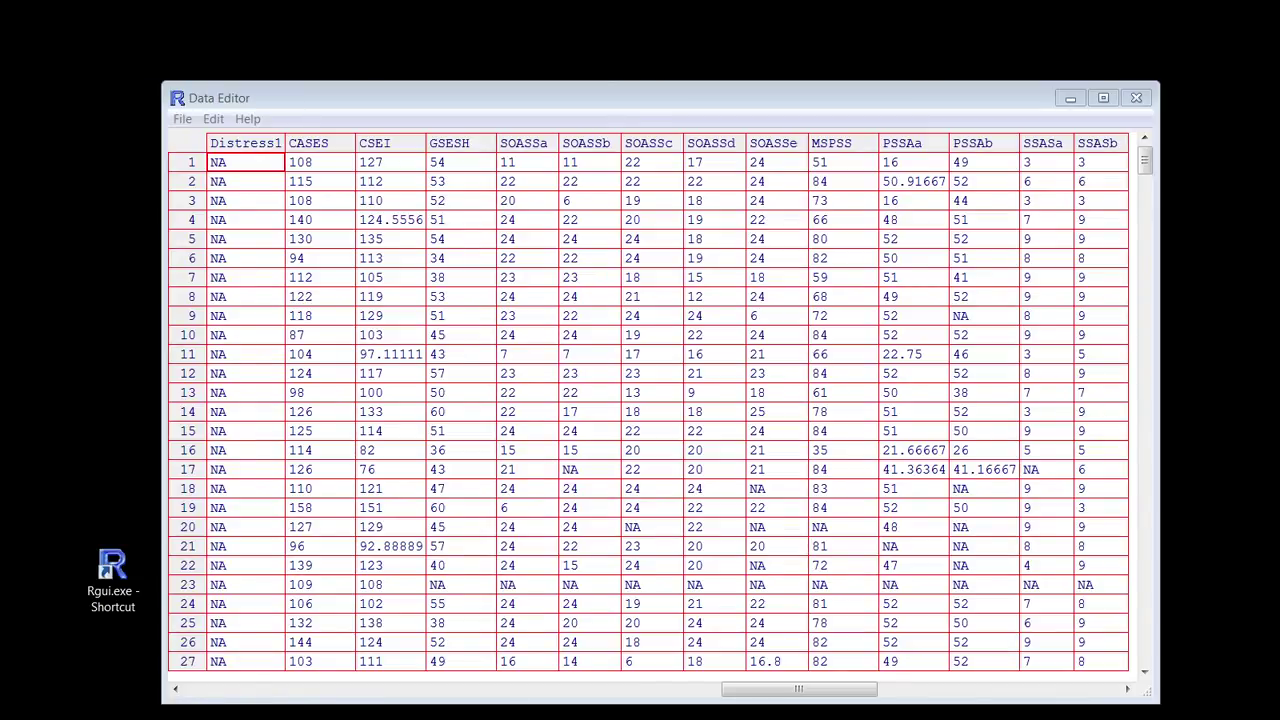
- Check the variable type of CASES, dismiss its Variable editor and close the Data Editor
double_click(308, 143)
left_click_drag(540, 191, 706, 190)
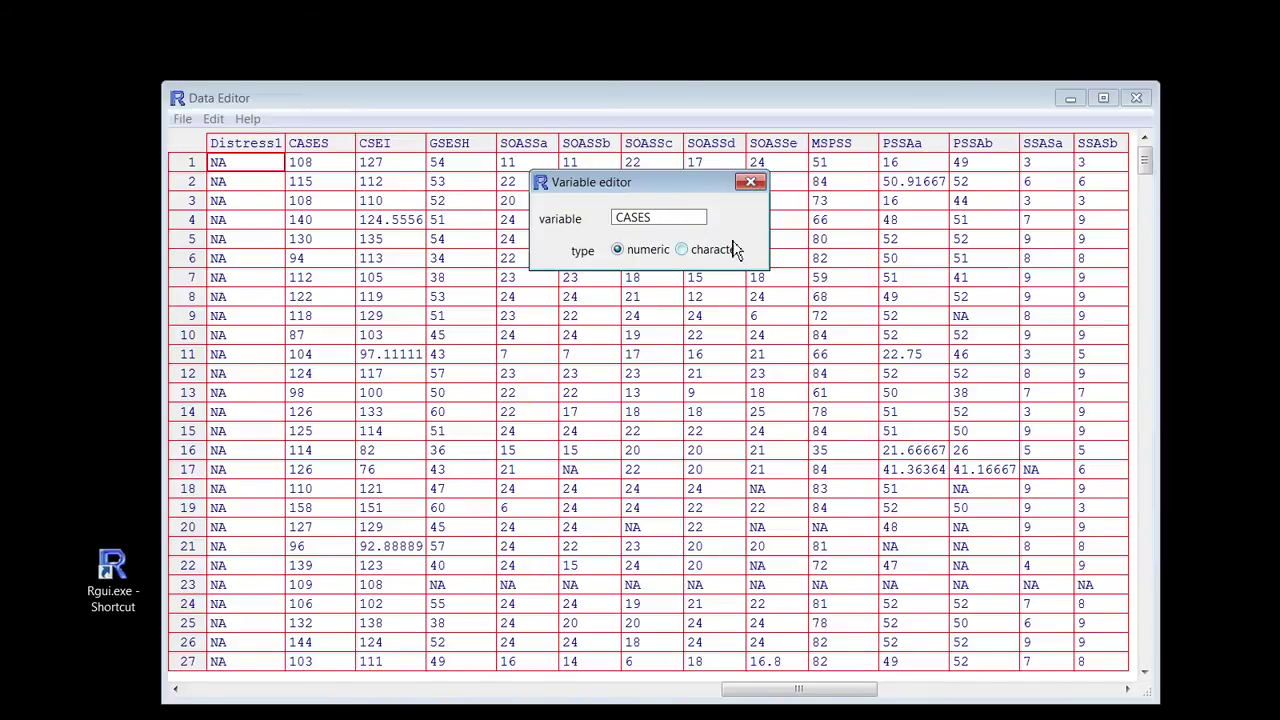
left_click(751, 182)
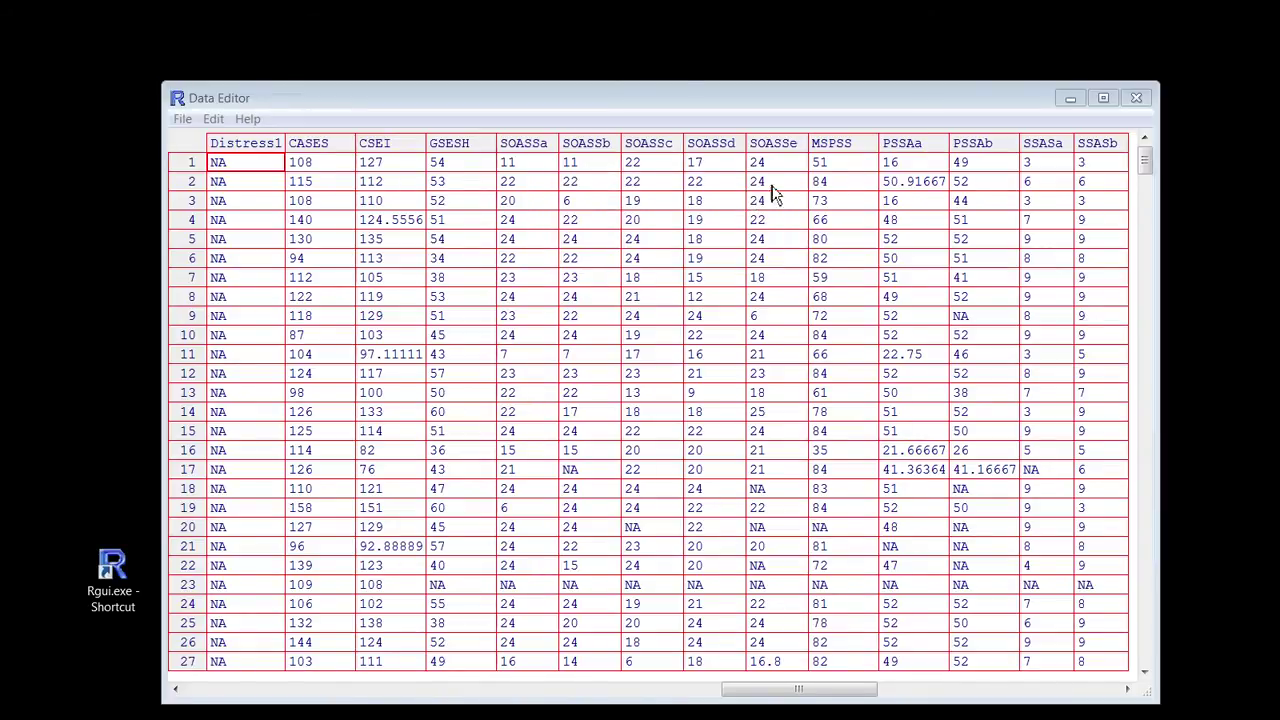
left_click(1137, 99)
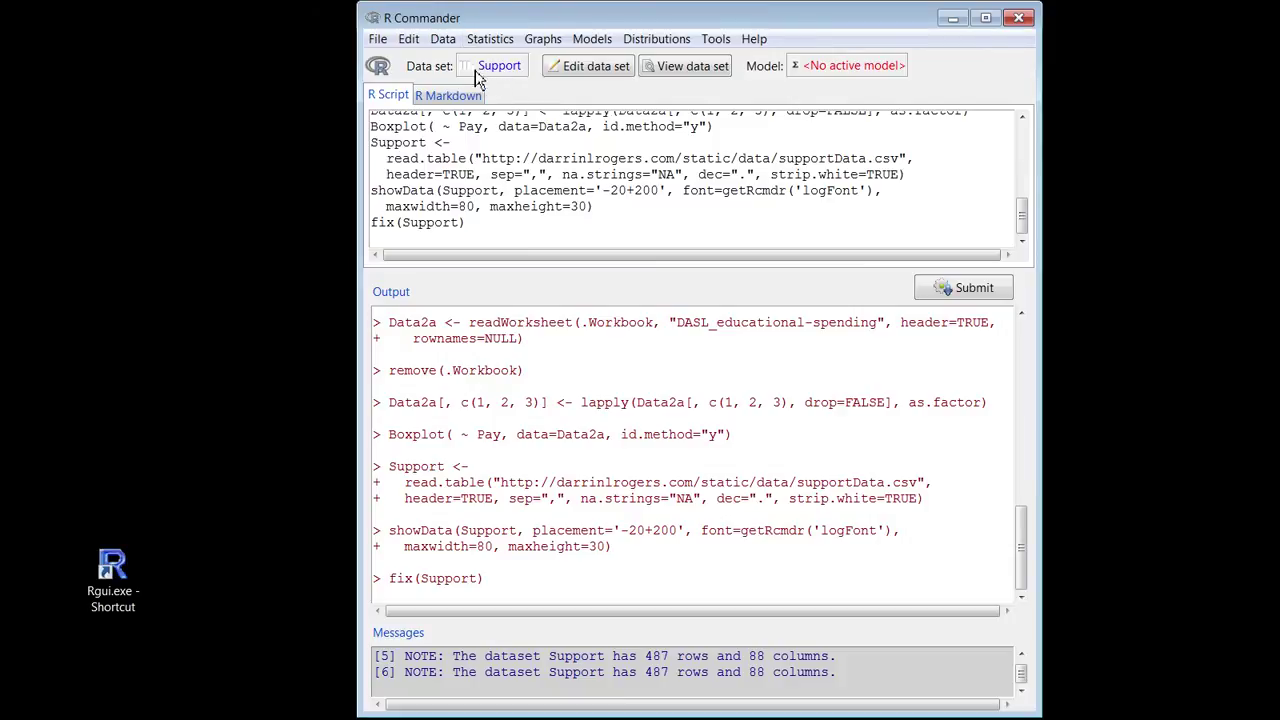
- Create a histogram of CASES from the Support data set, inspect its distribution and close the graph
left_click(543, 39)
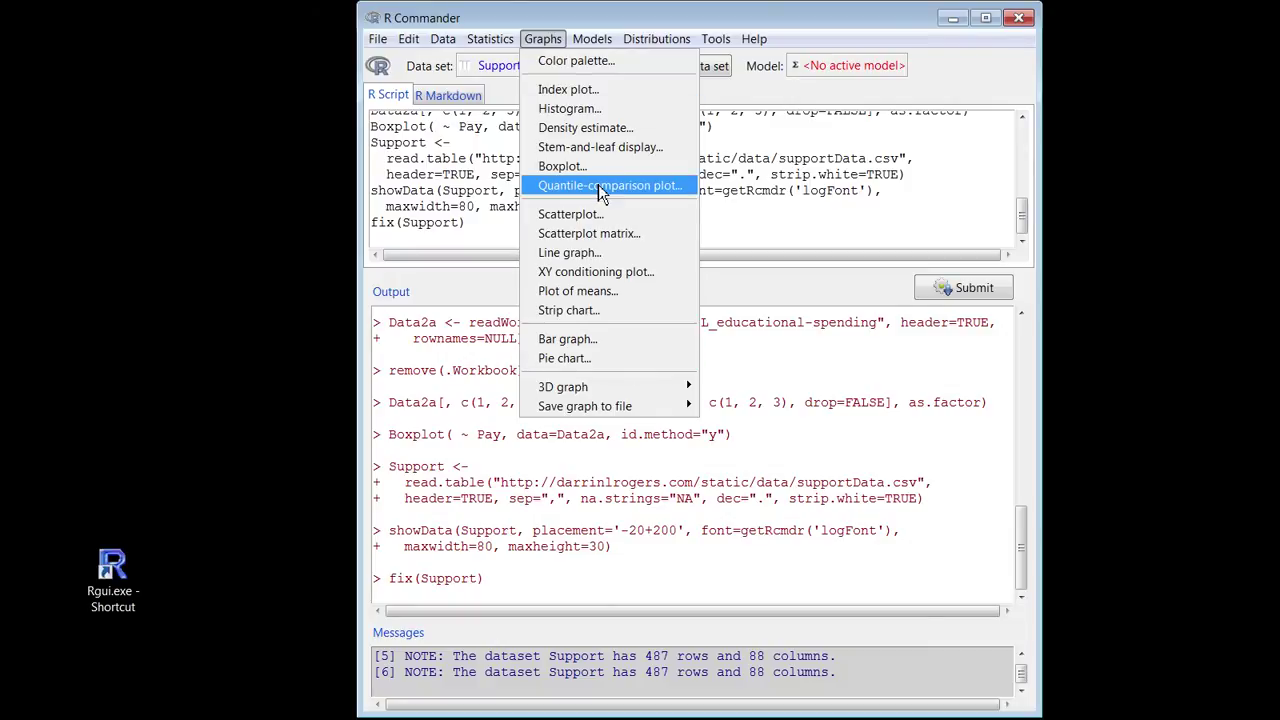
left_click(589, 108)
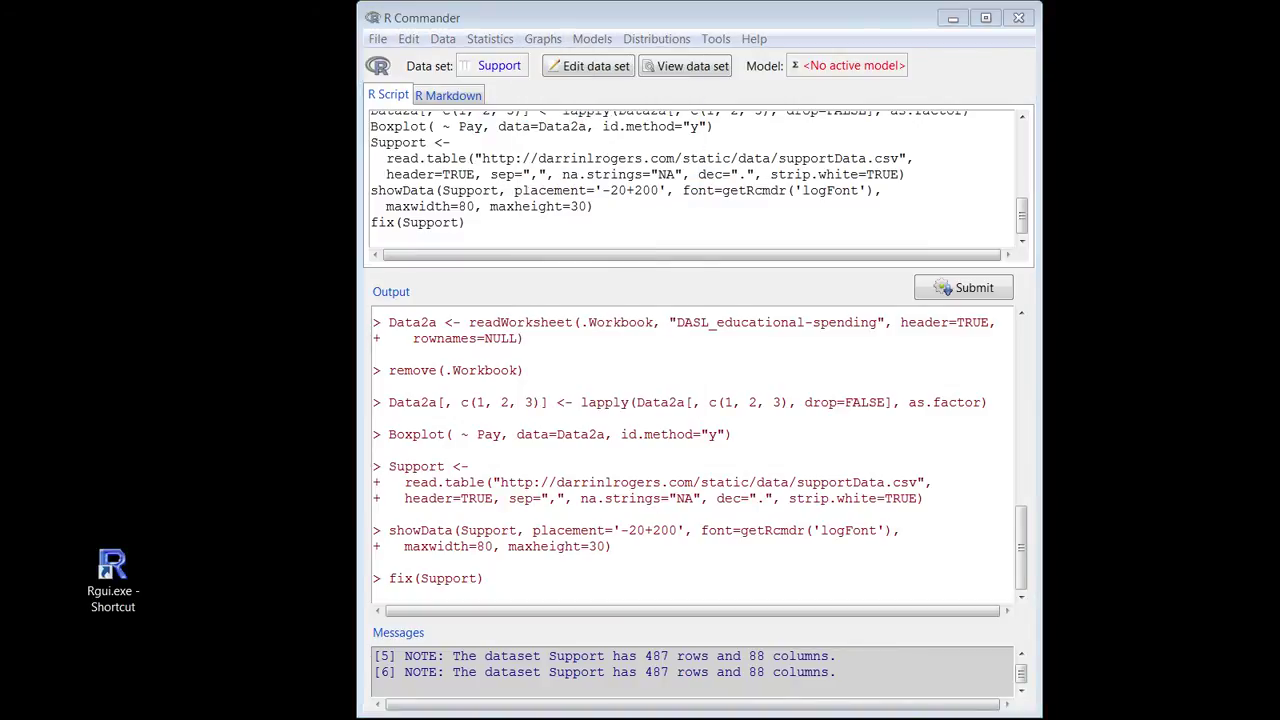
left_click_drag(657, 54, 509, 84)
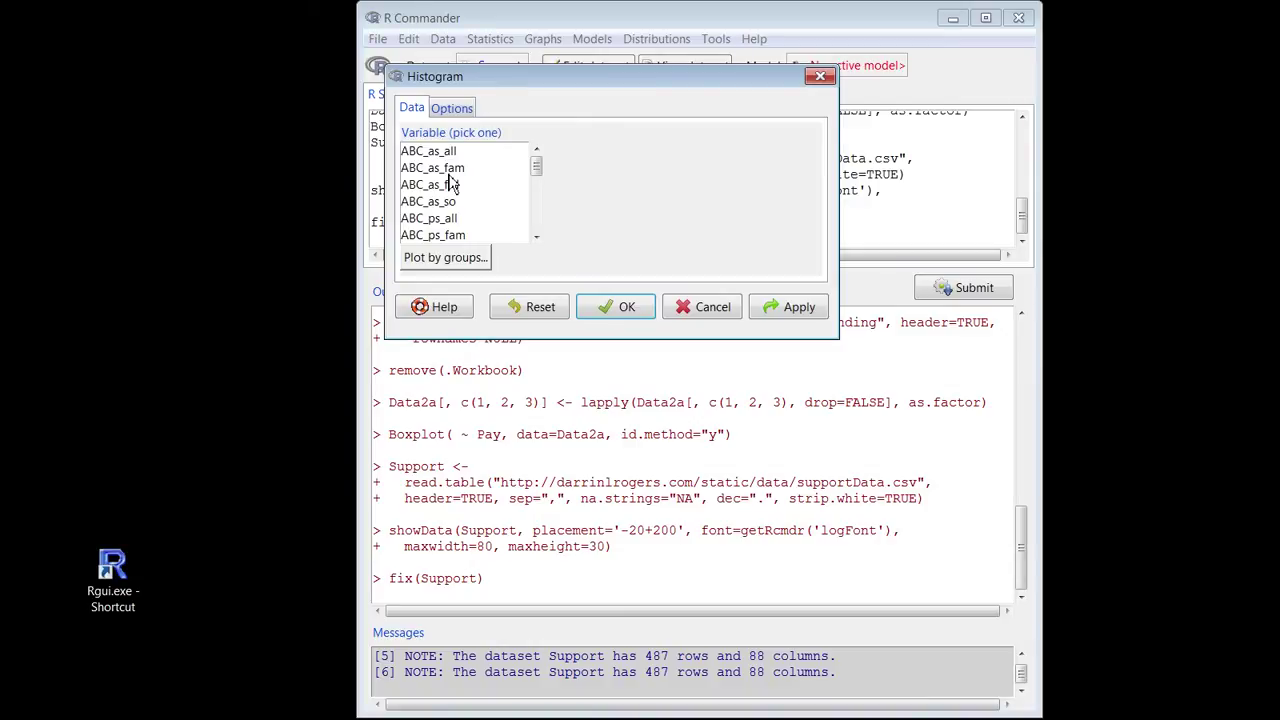
left_click(537, 185)
left_click(537, 185)
left_click(538, 189)
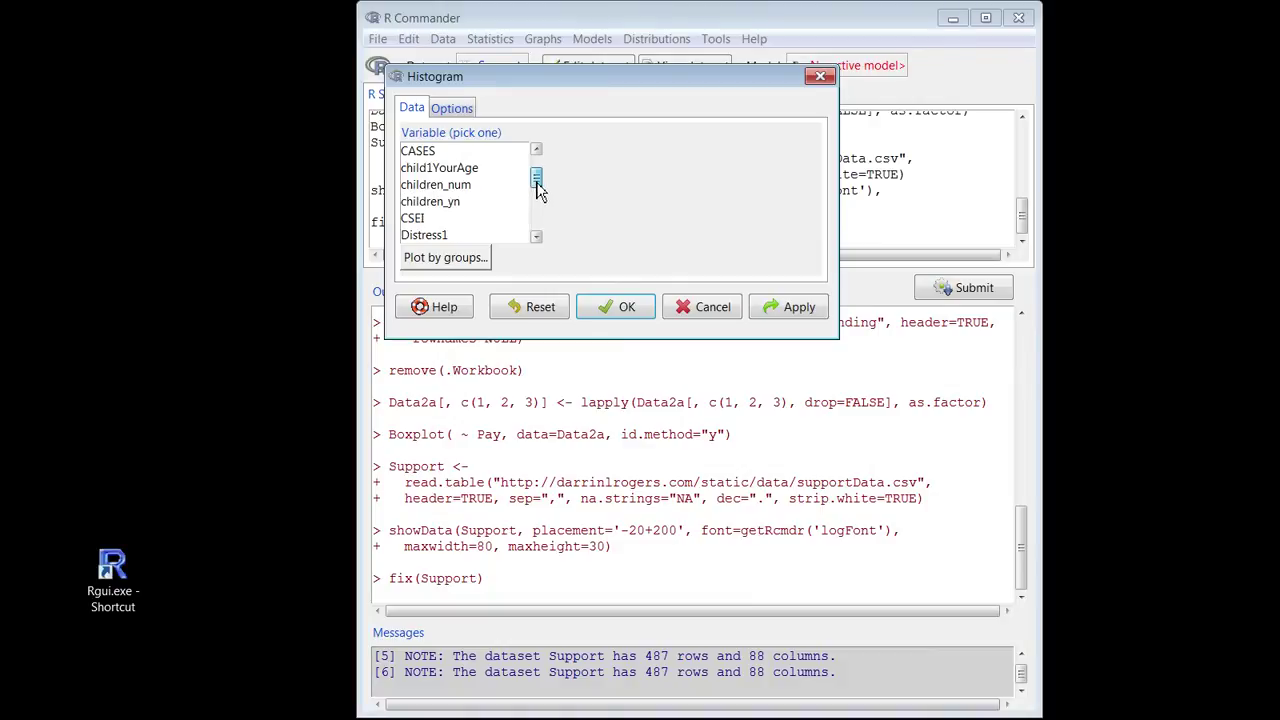
left_click(425, 152)
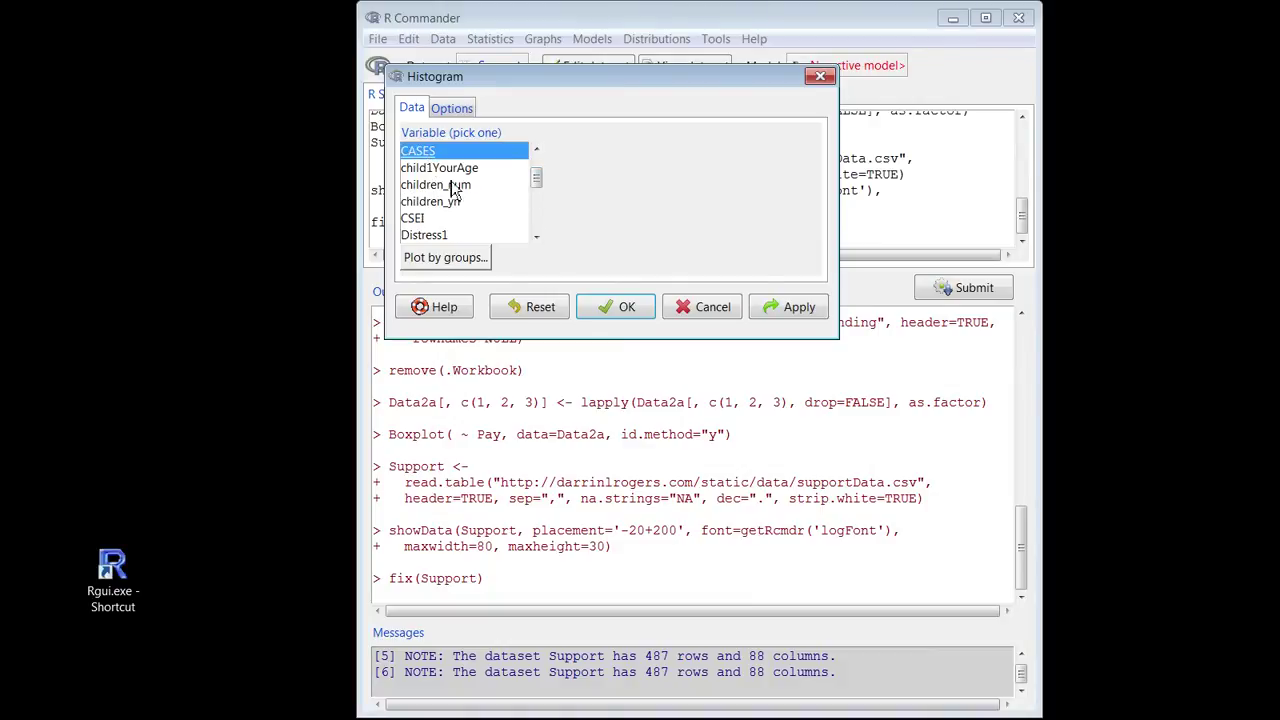
left_click(622, 310)
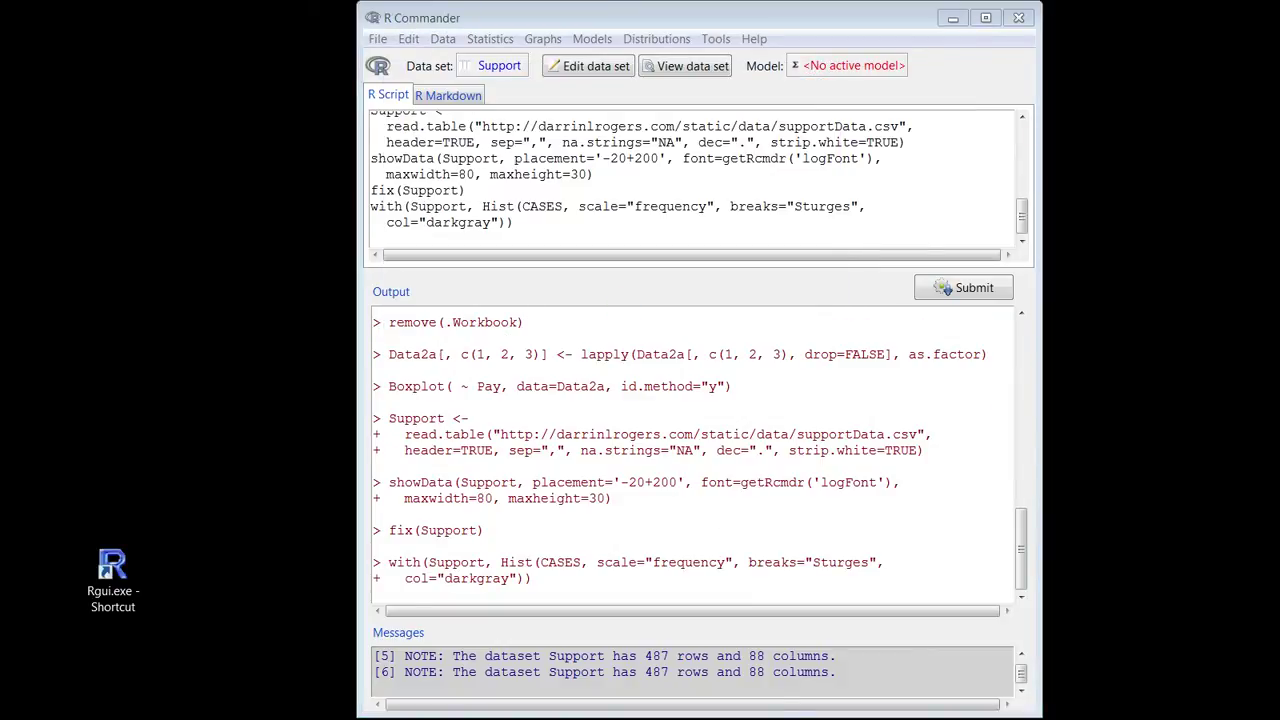
left_click_drag(665, 110, 605, 51)
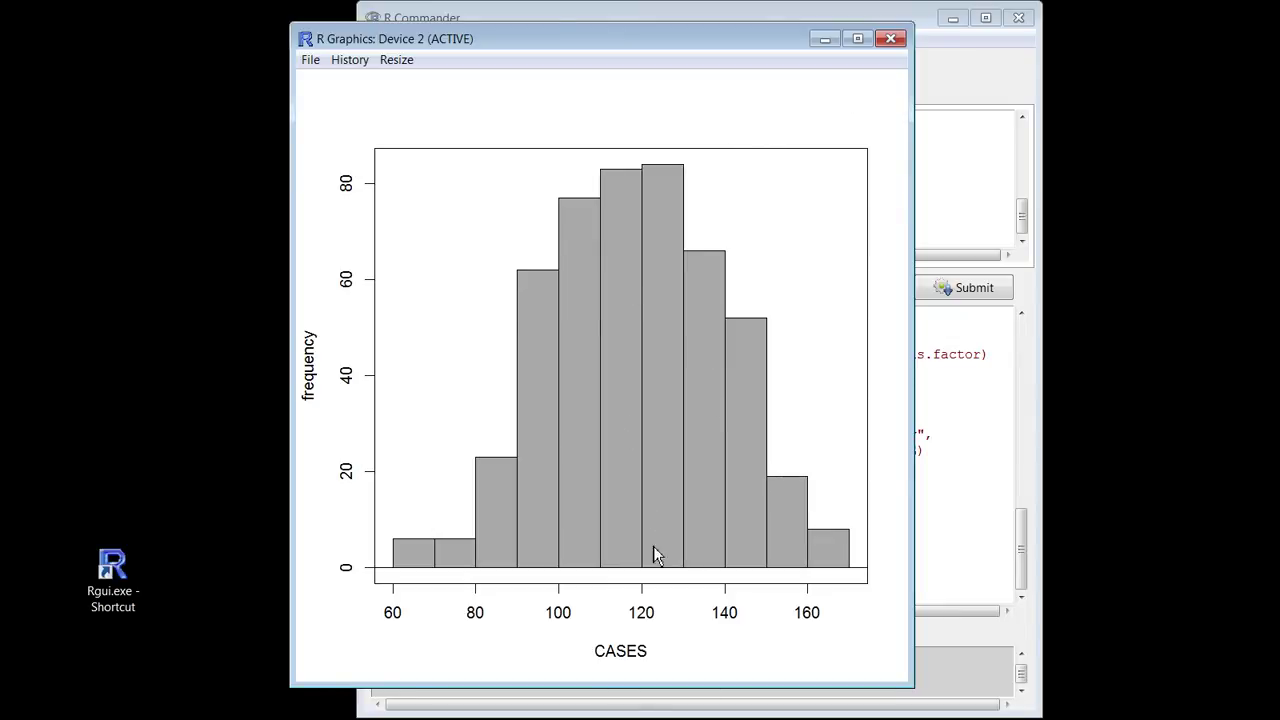
left_click(891, 41)
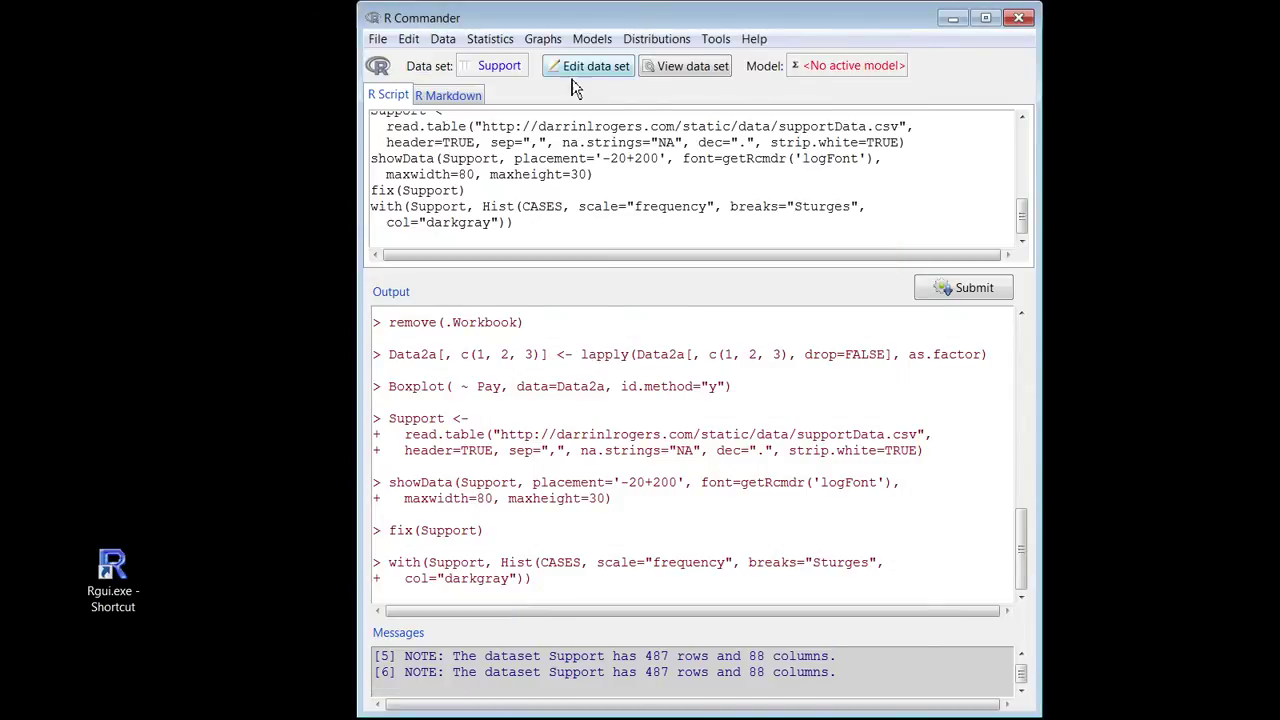
- Create a boxplot of CASES from the Support data set, inspect its distribution and close the graph
left_click(542, 40)
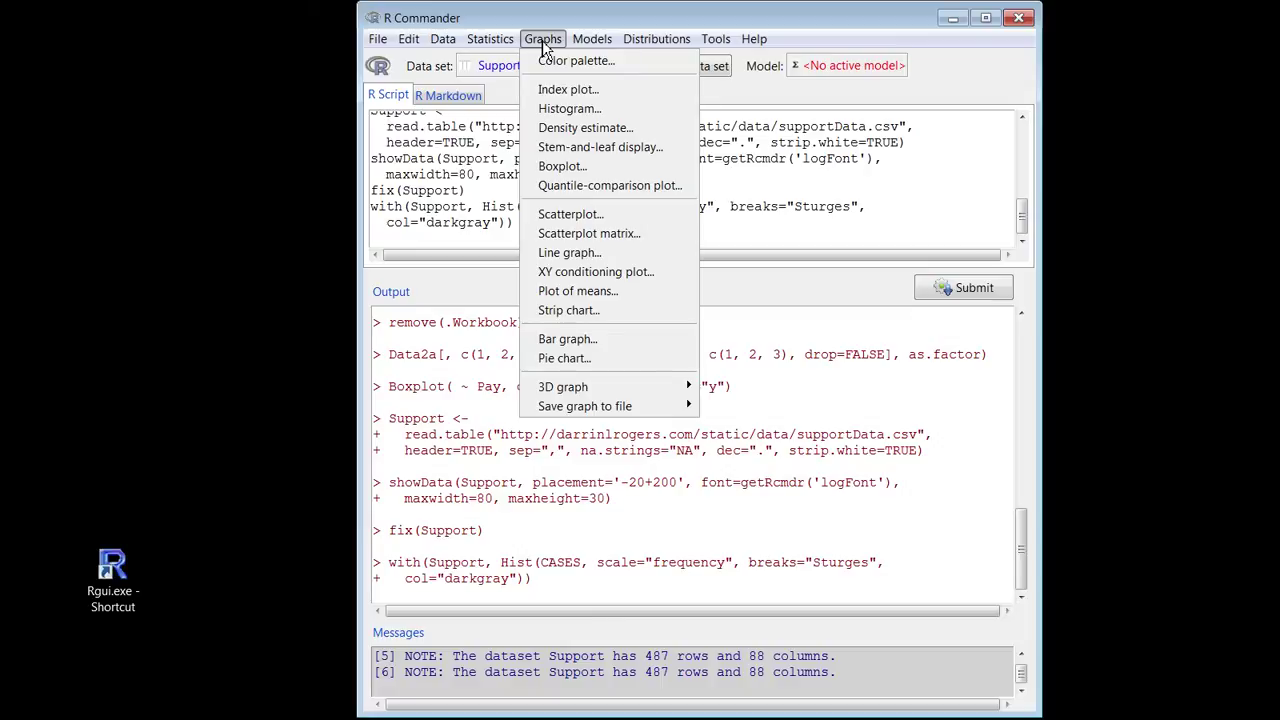
left_click(556, 166)
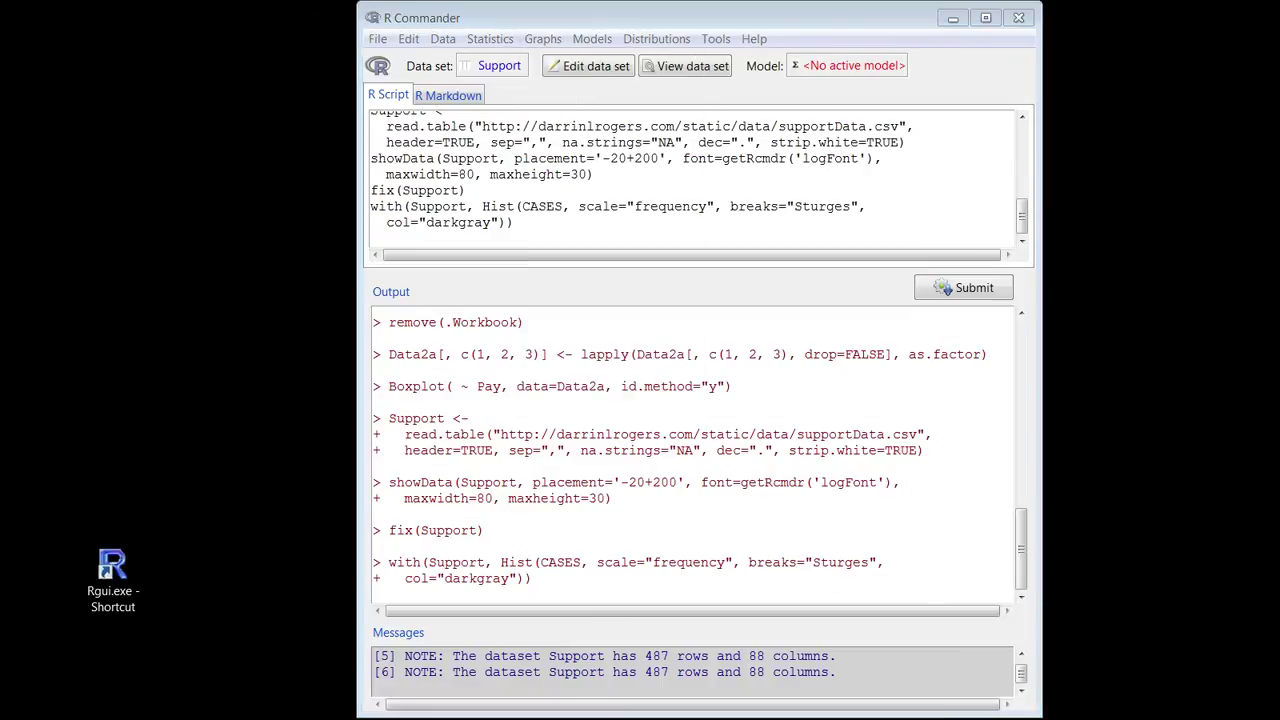
left_click_drag(783, 250, 403, 140)
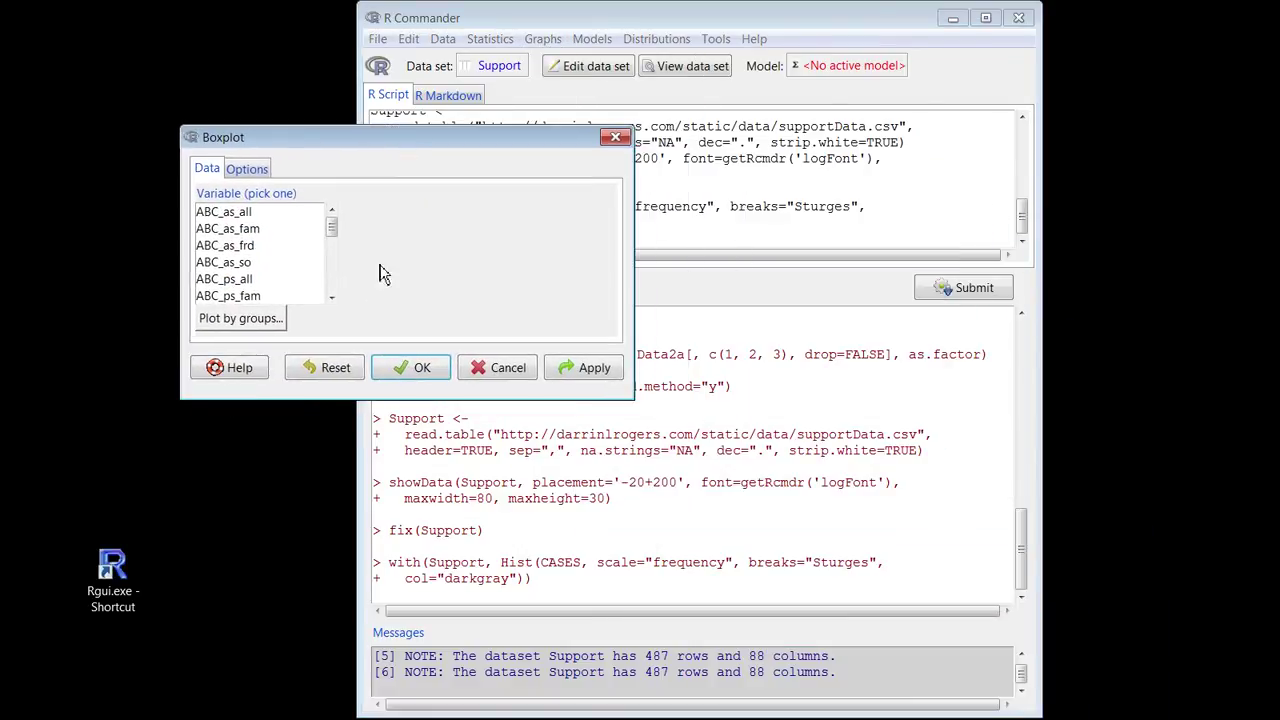
left_click_drag(334, 233, 333, 252)
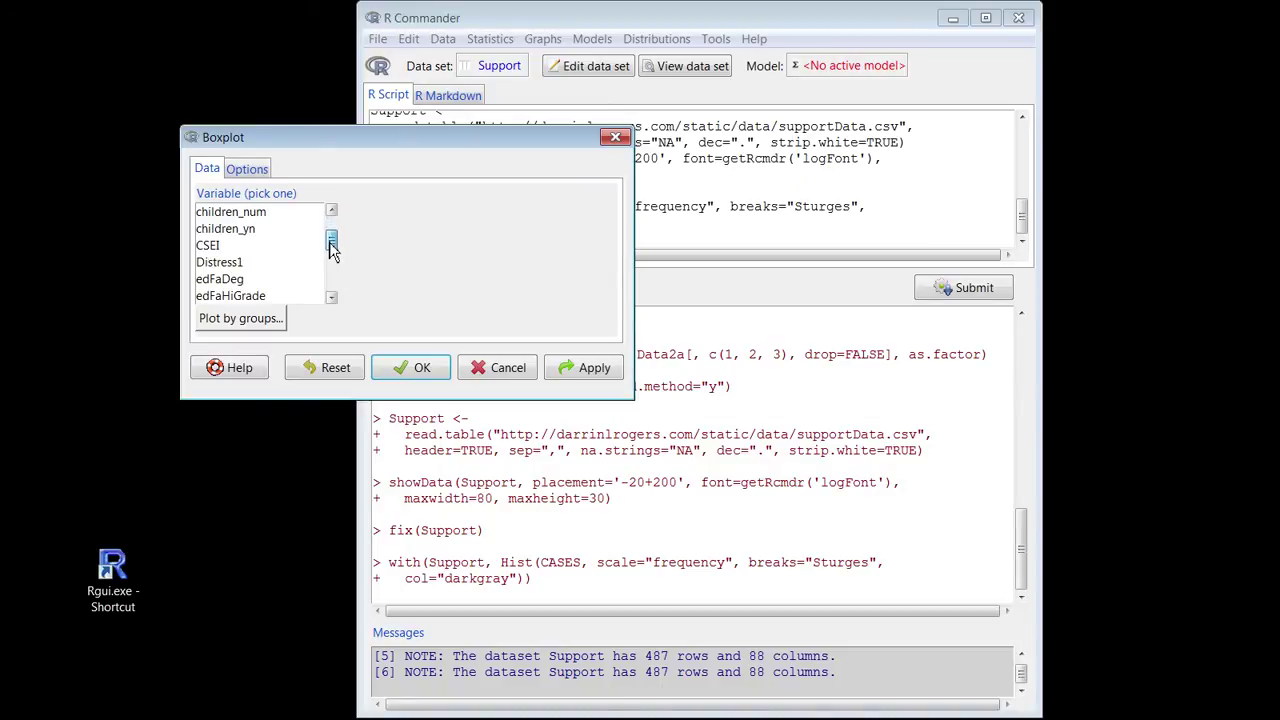
left_click(248, 264)
scroll(250, 267, "up", 3)
scroll(250, 265, "down", 1)
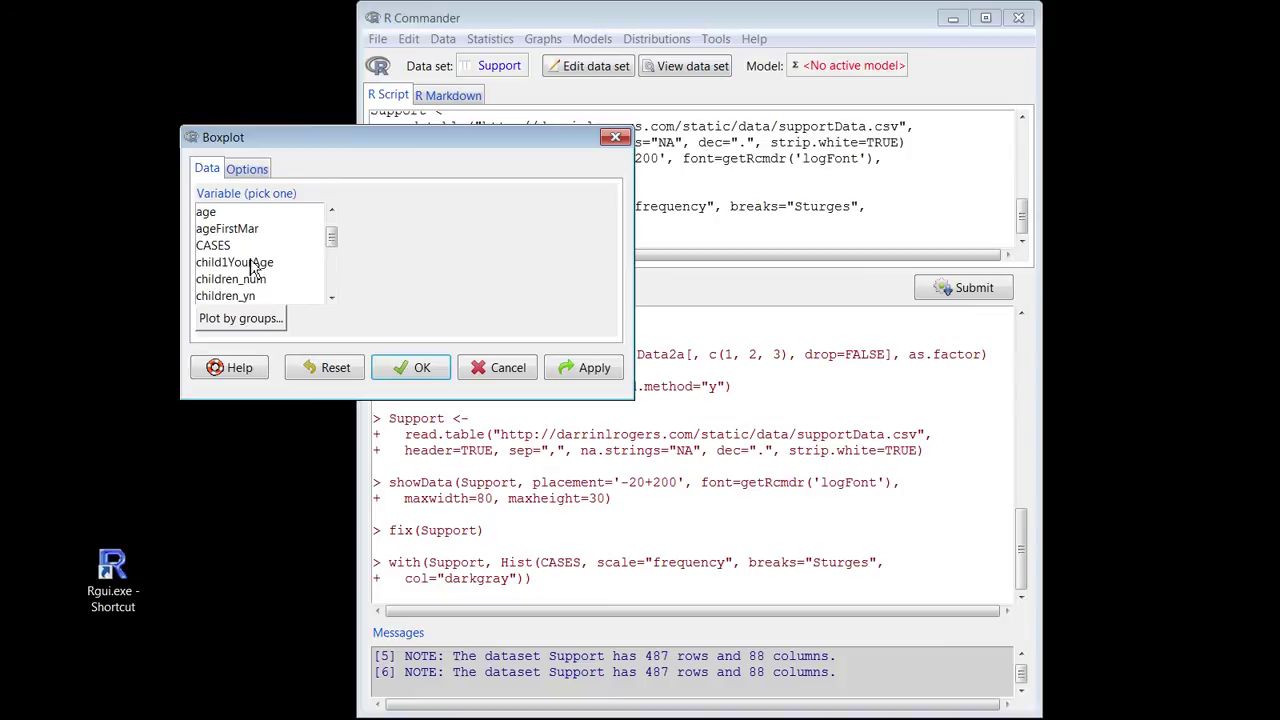
left_click(238, 247)
left_click(383, 380)
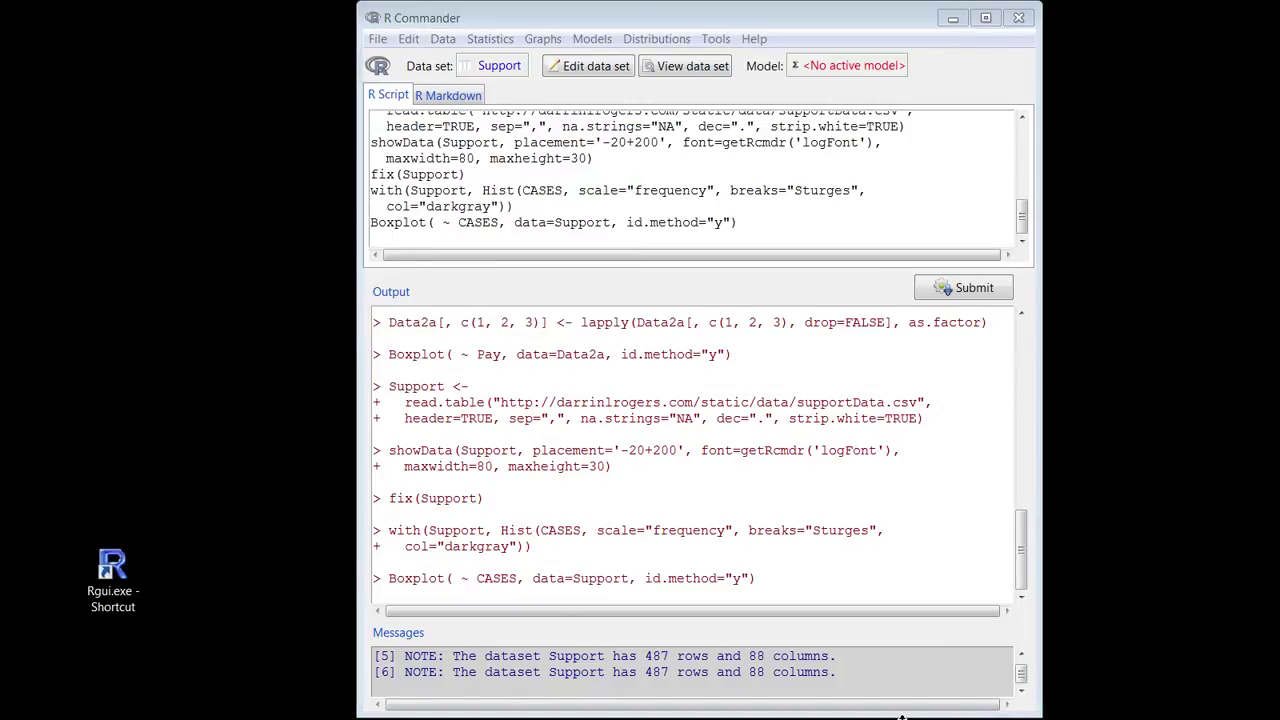
left_click_drag(600, 223, 529, 109)
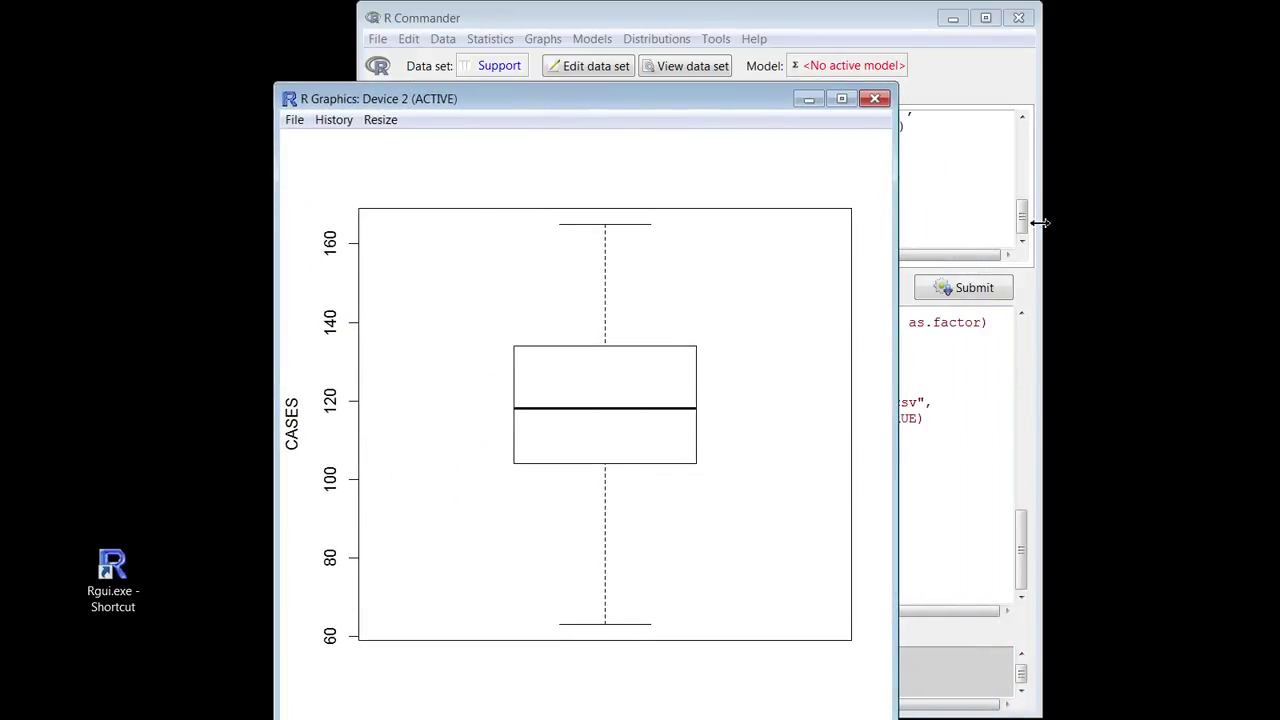
left_click(885, 104)
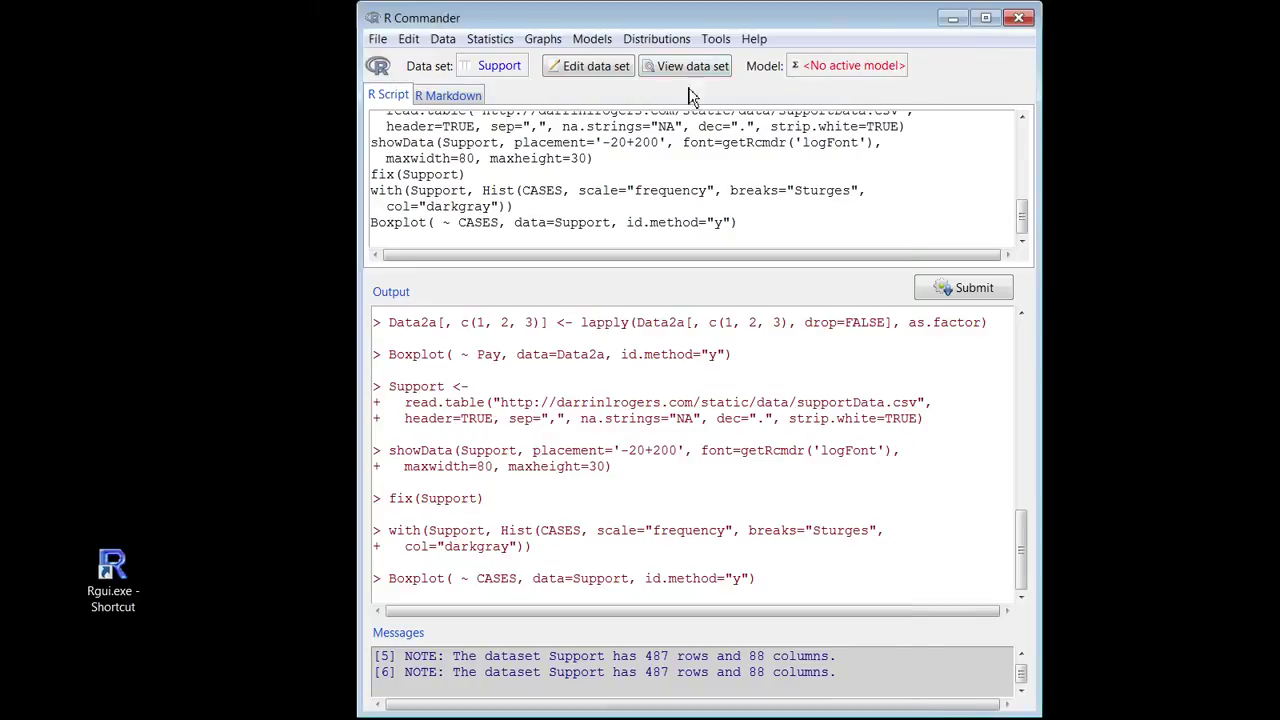
- Create a quantile-comparison plot of CASES from the Support data set, inspect how the points follow the line and close the graph
left_click(545, 39)
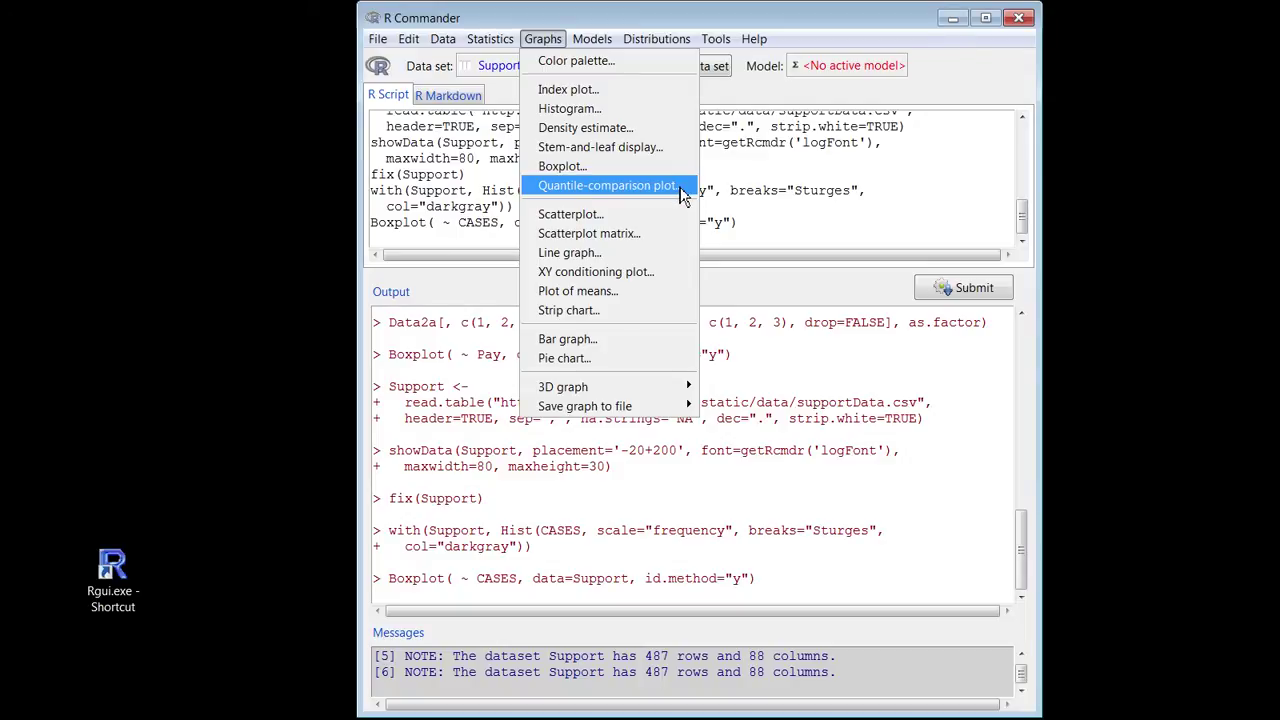
left_click(607, 186)
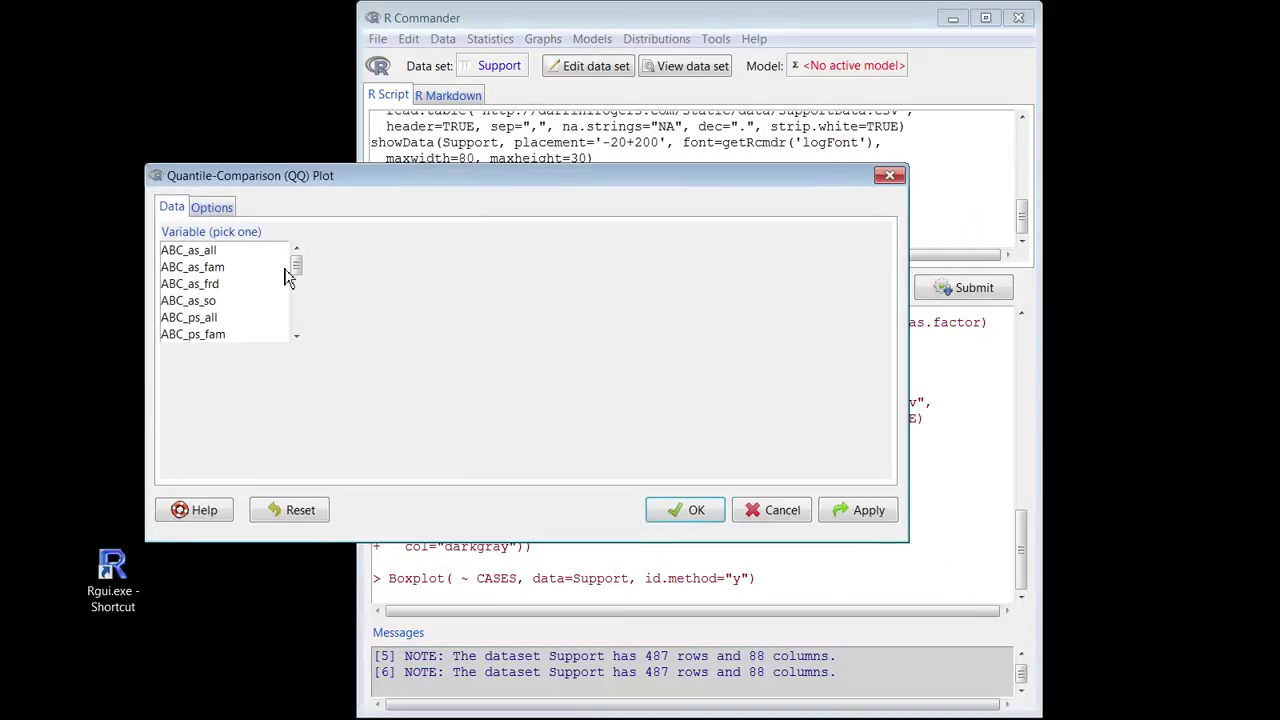
scroll(297, 270, "down", 3)
scroll(296, 290, "down", 2)
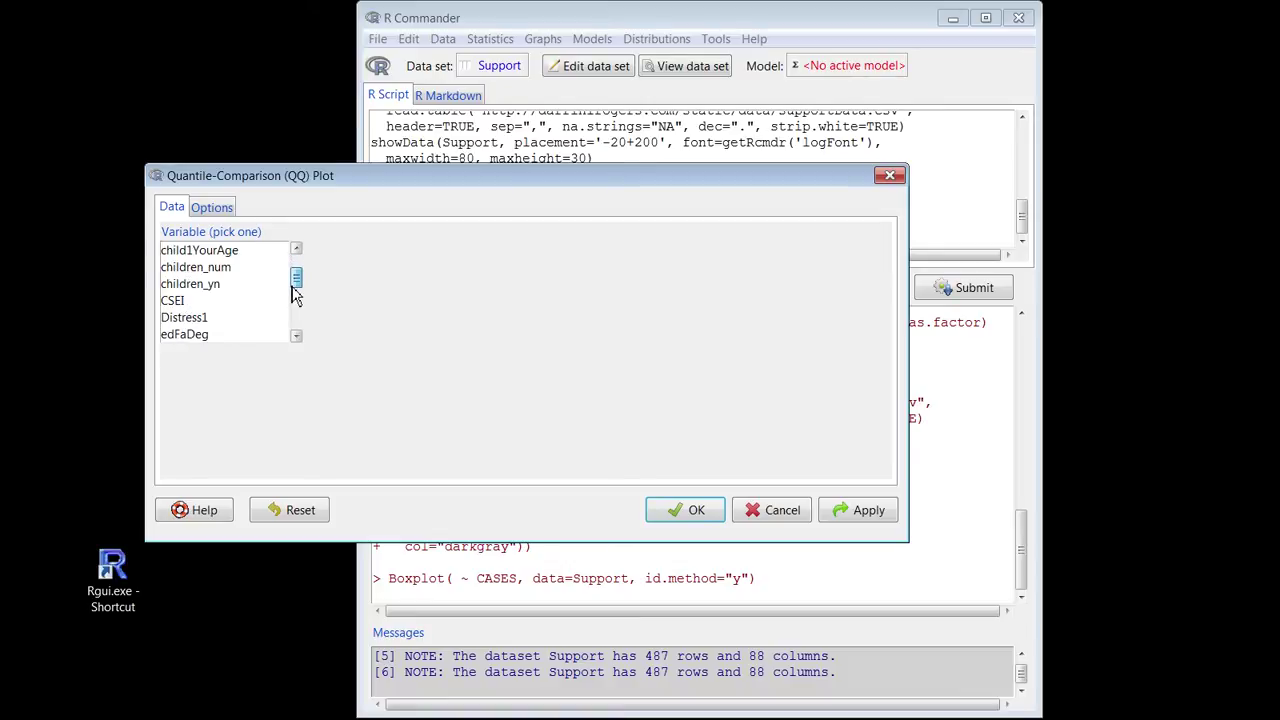
left_click(200, 285)
scroll(200, 290, "up", 2)
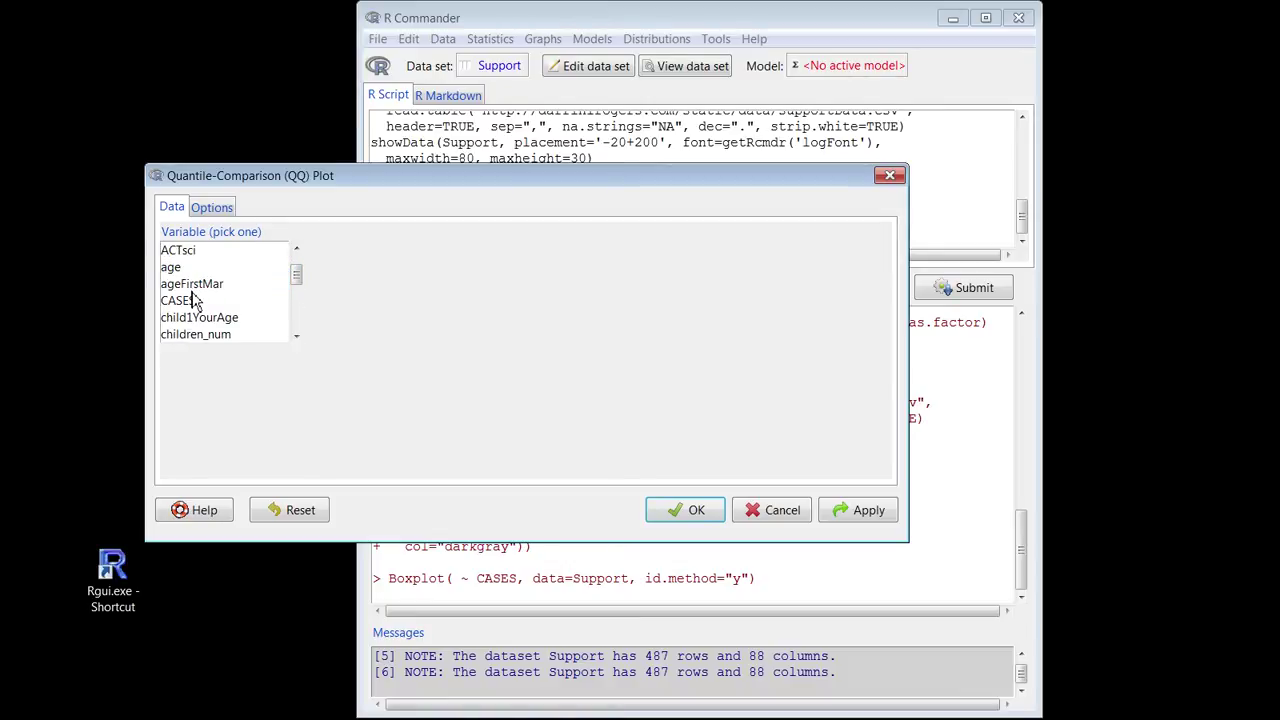
left_click(188, 301)
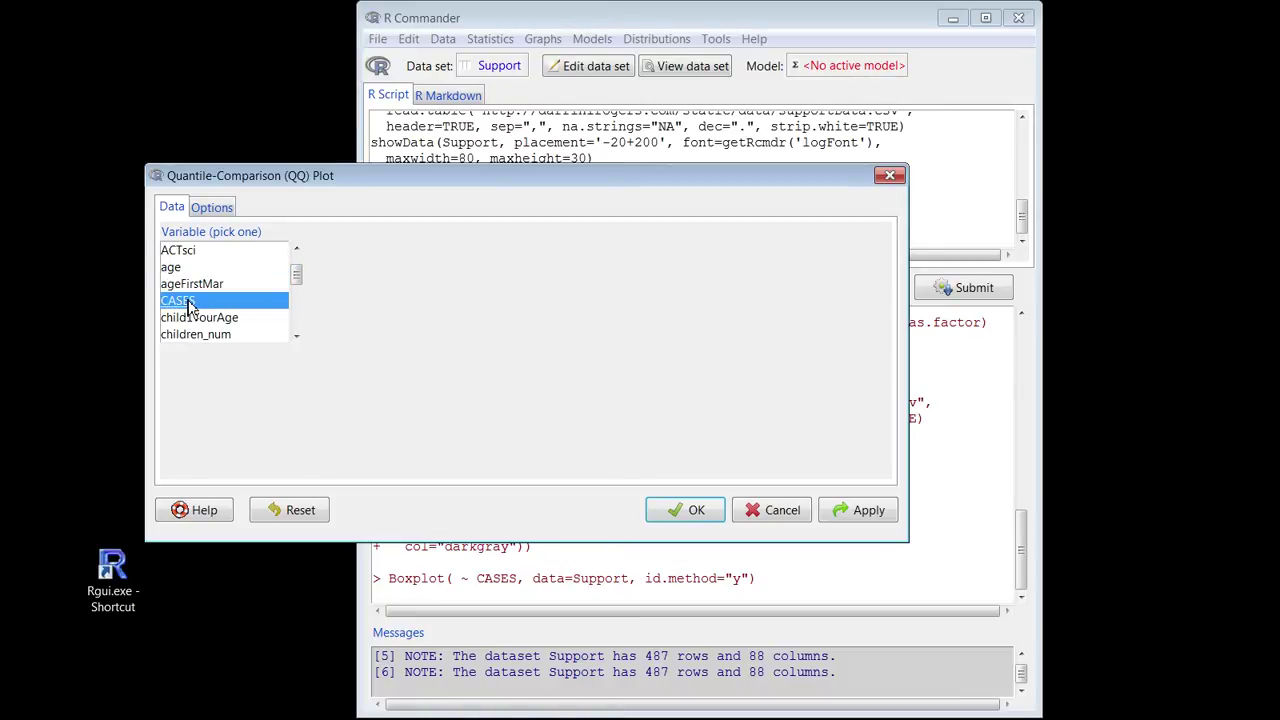
left_click(680, 512)
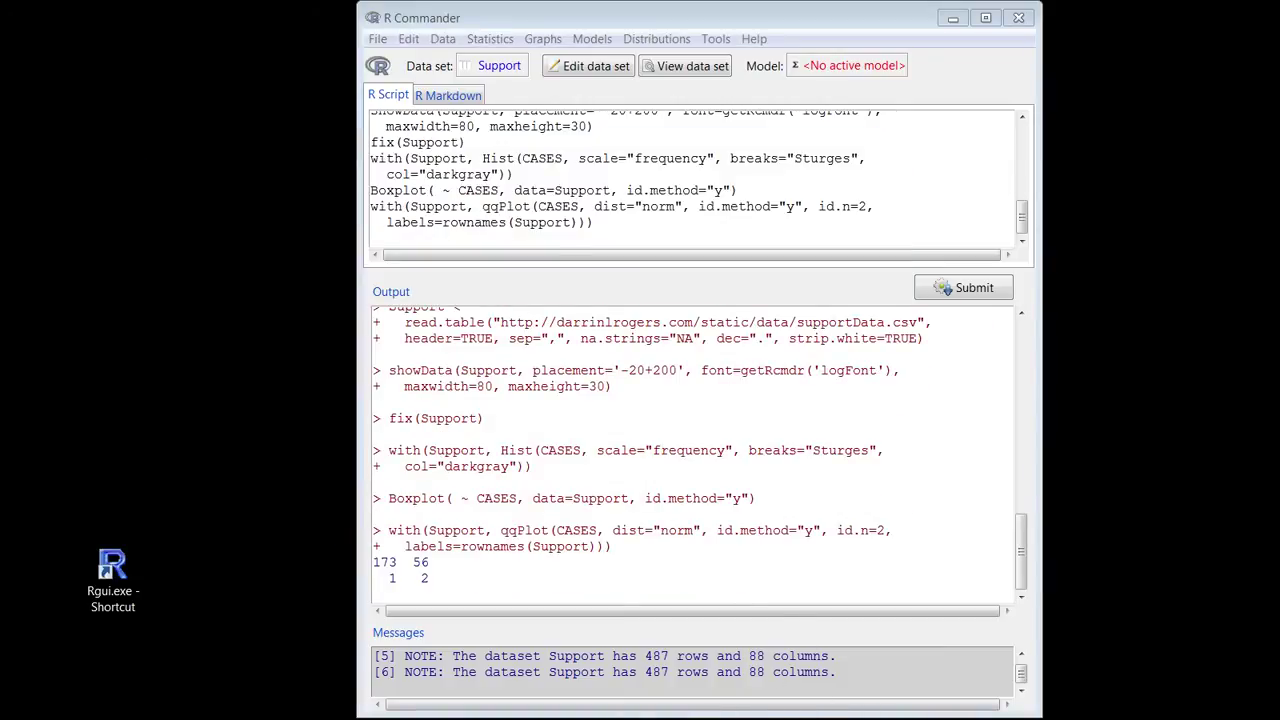
left_click_drag(543, 120, 457, 20)
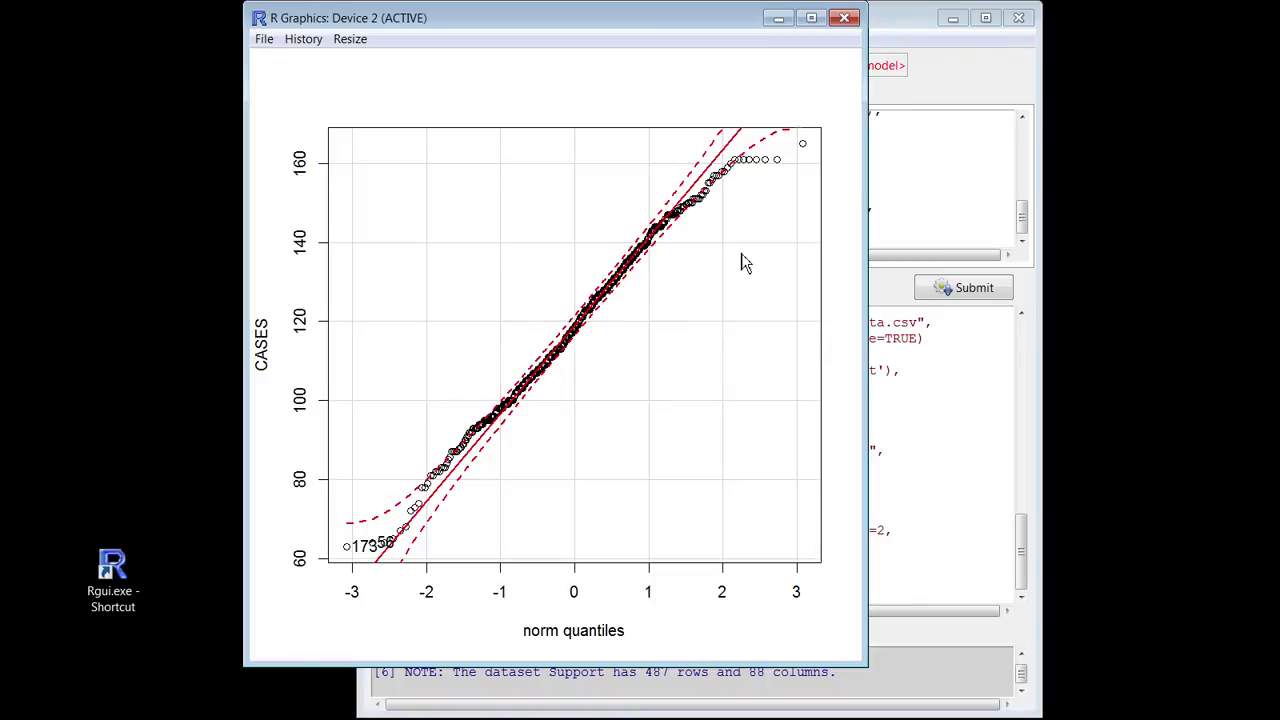
left_click(845, 18)
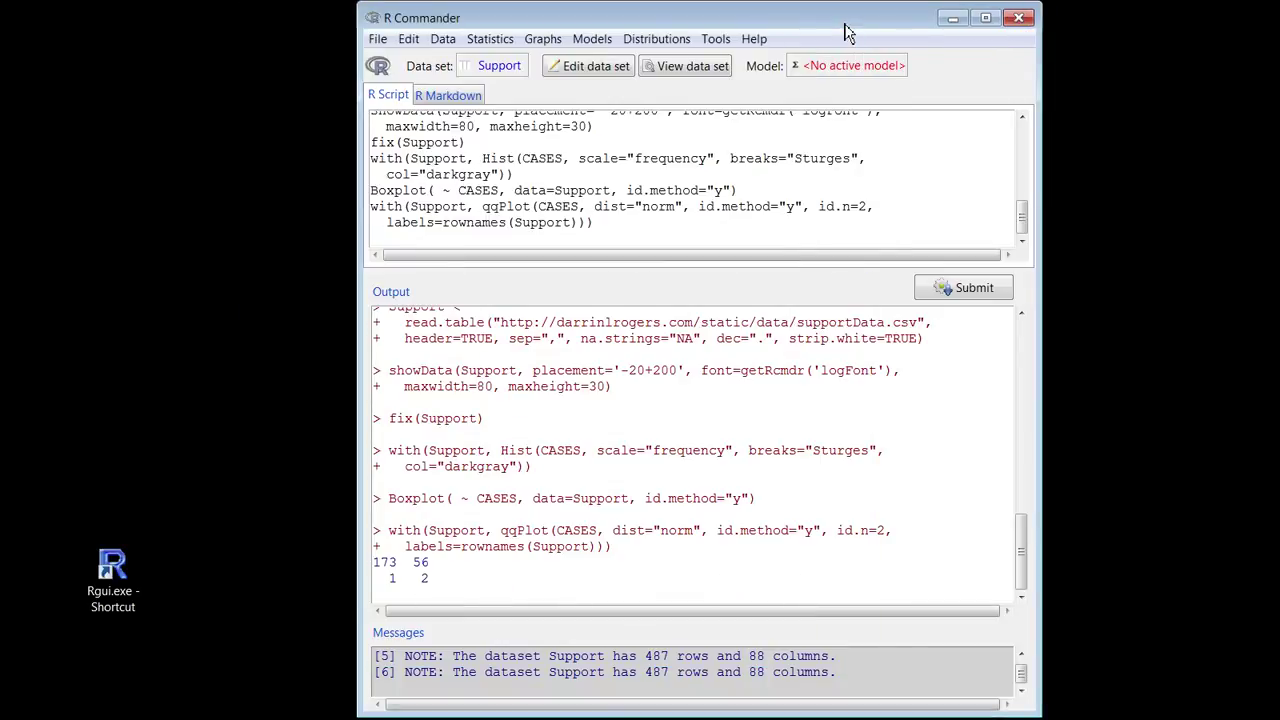
- Compute numerical summaries for CASES in the Support data set and examine the 25% and 75% quantiles in the output
left_click(490, 38)
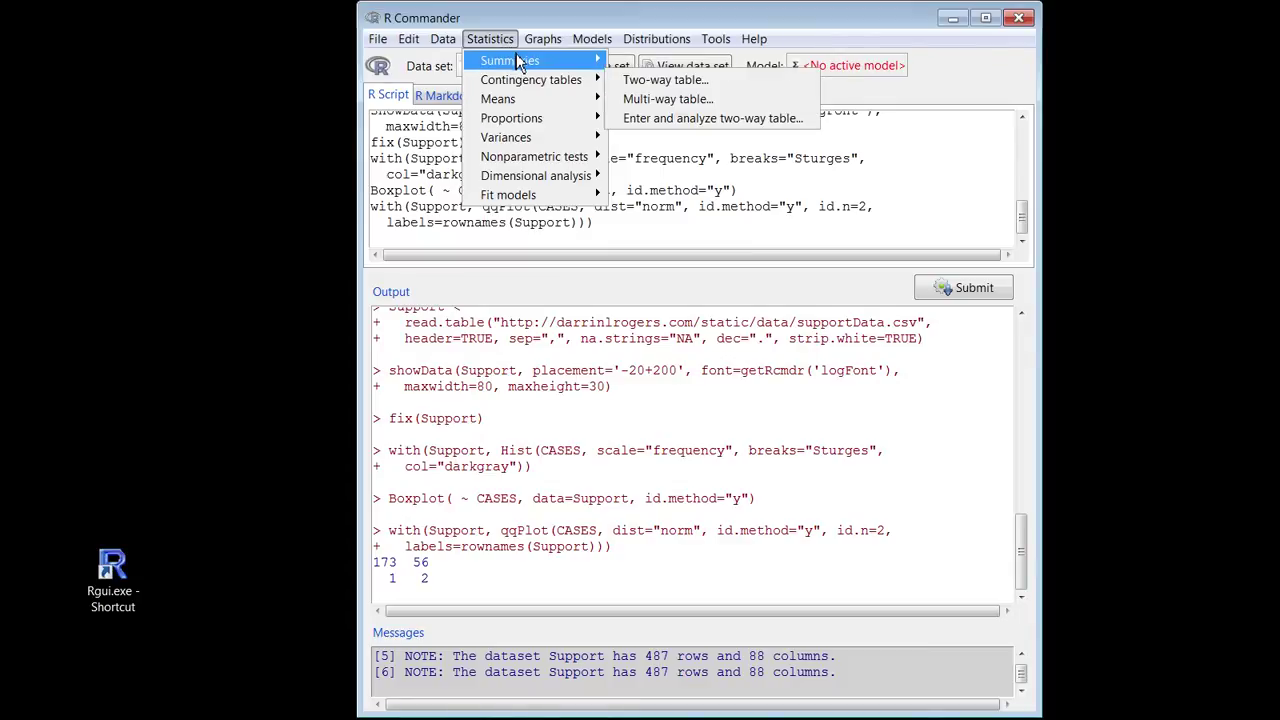
mouse_move(518, 62)
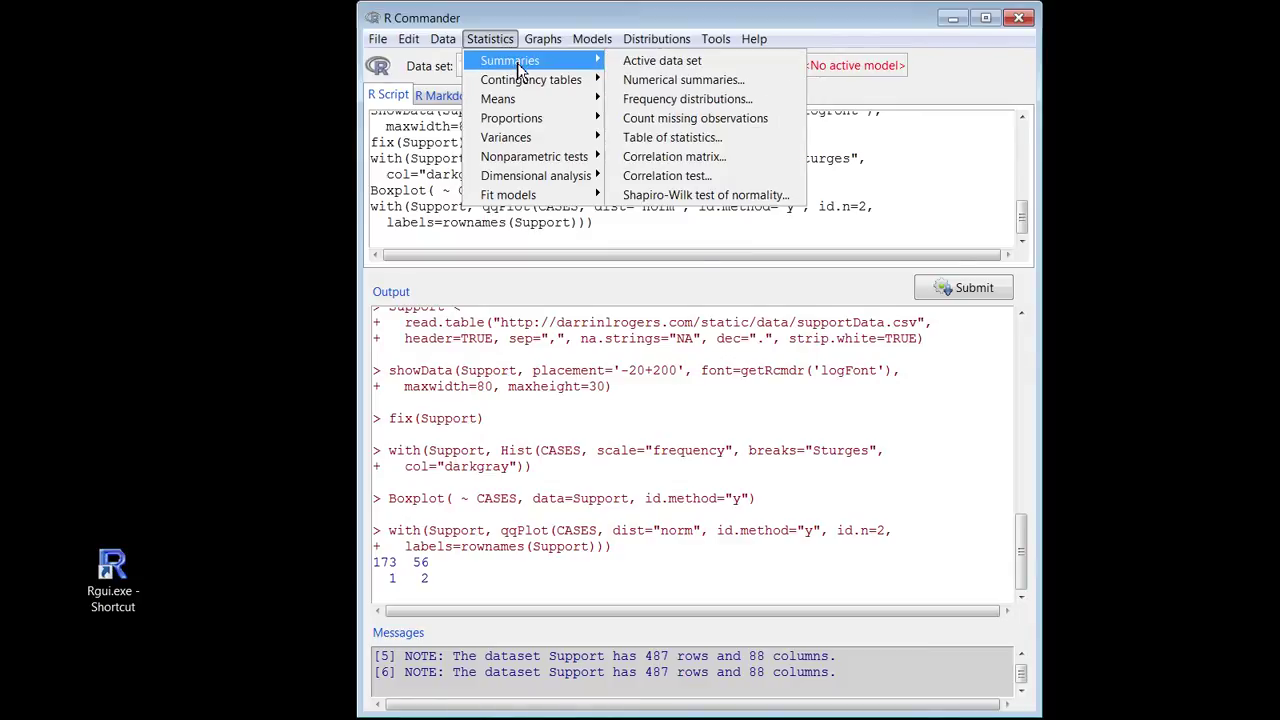
left_click(683, 80)
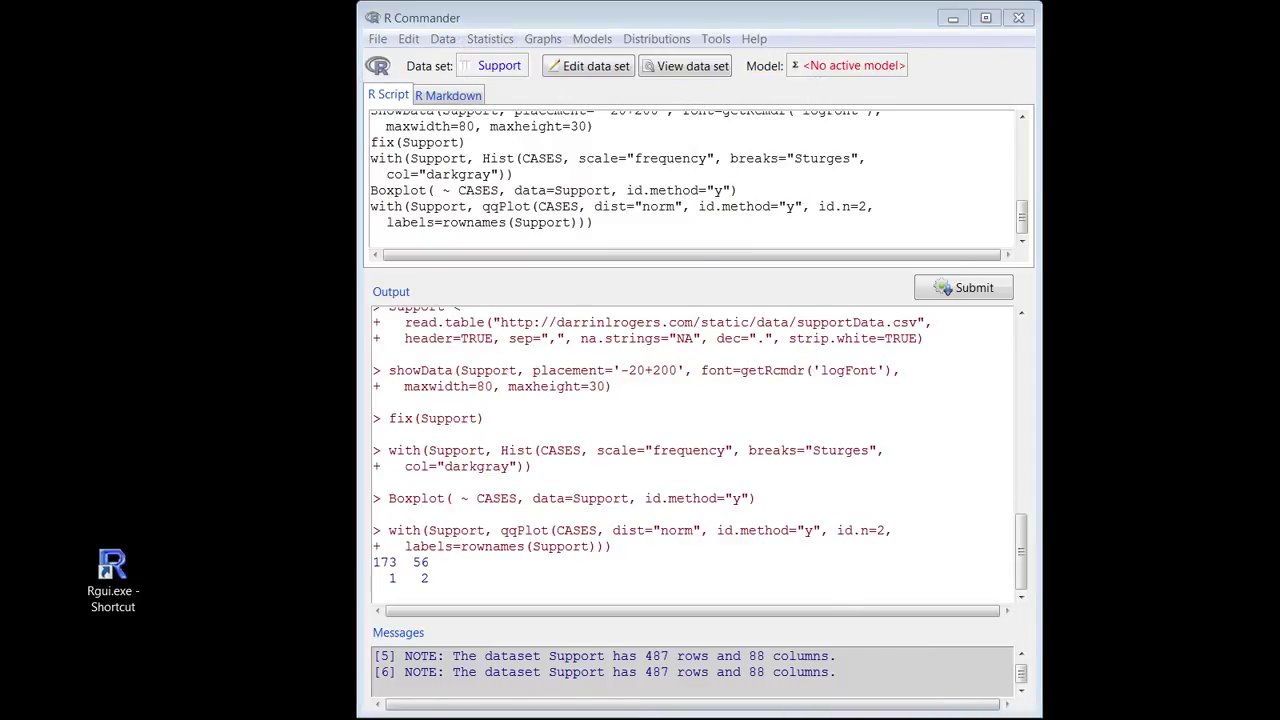
left_click_drag(894, 652, 403, 112)
mouse_move(370, 200)
left_mouse_down()
mouse_move(357, 190)
mouse_move(360, 215)
left_mouse_up()
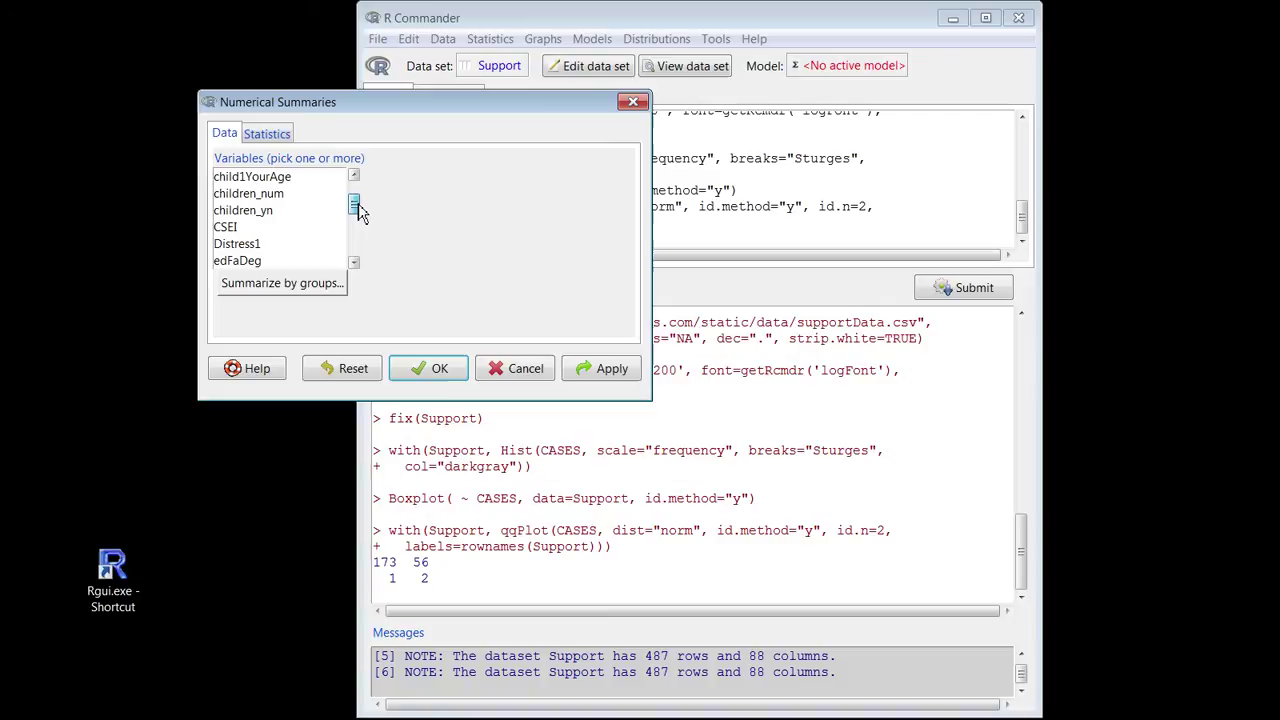
left_click(265, 210)
scroll(260, 224, "up", 1)
scroll(256, 228, "up", 1)
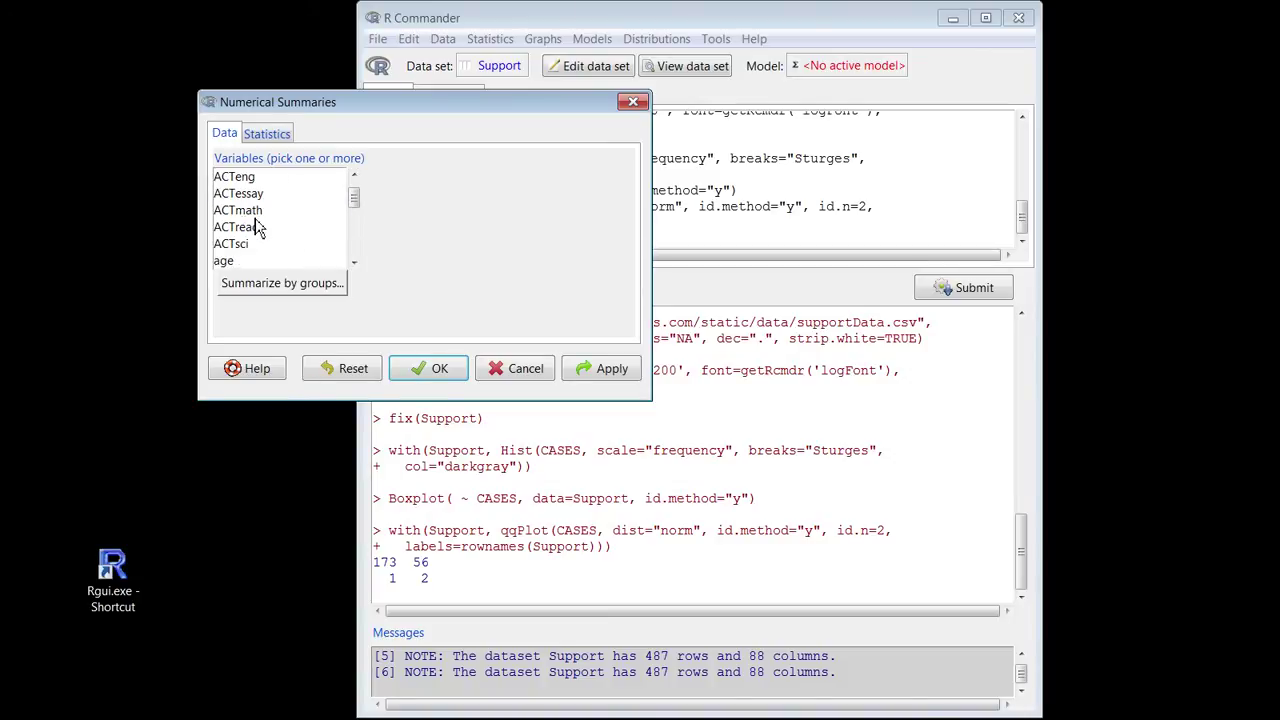
scroll(256, 226, "down", 1)
left_click(243, 230)
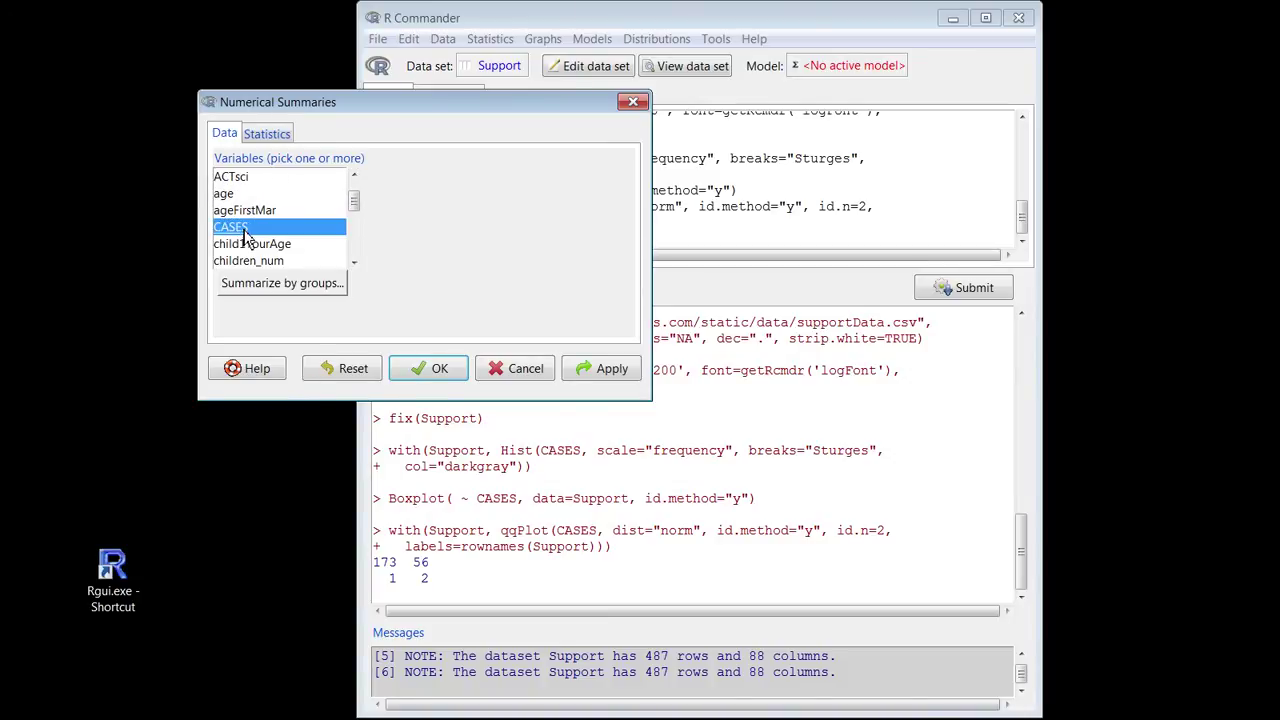
left_click(420, 370)
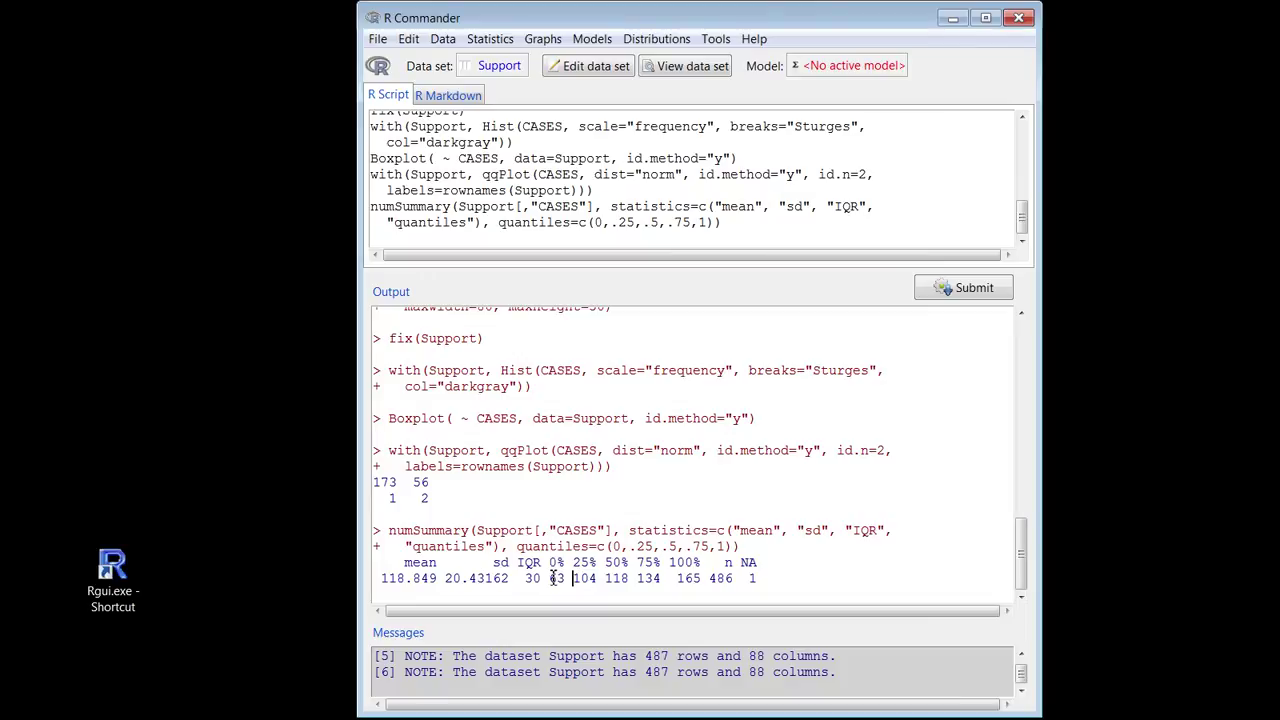
left_click_drag(574, 580, 598, 579)
left_click_drag(637, 578, 662, 583)
- Back out of exiting R Commander and copy the whole output text, from the latest summary up to the first Data1 command
left_click(1020, 19)
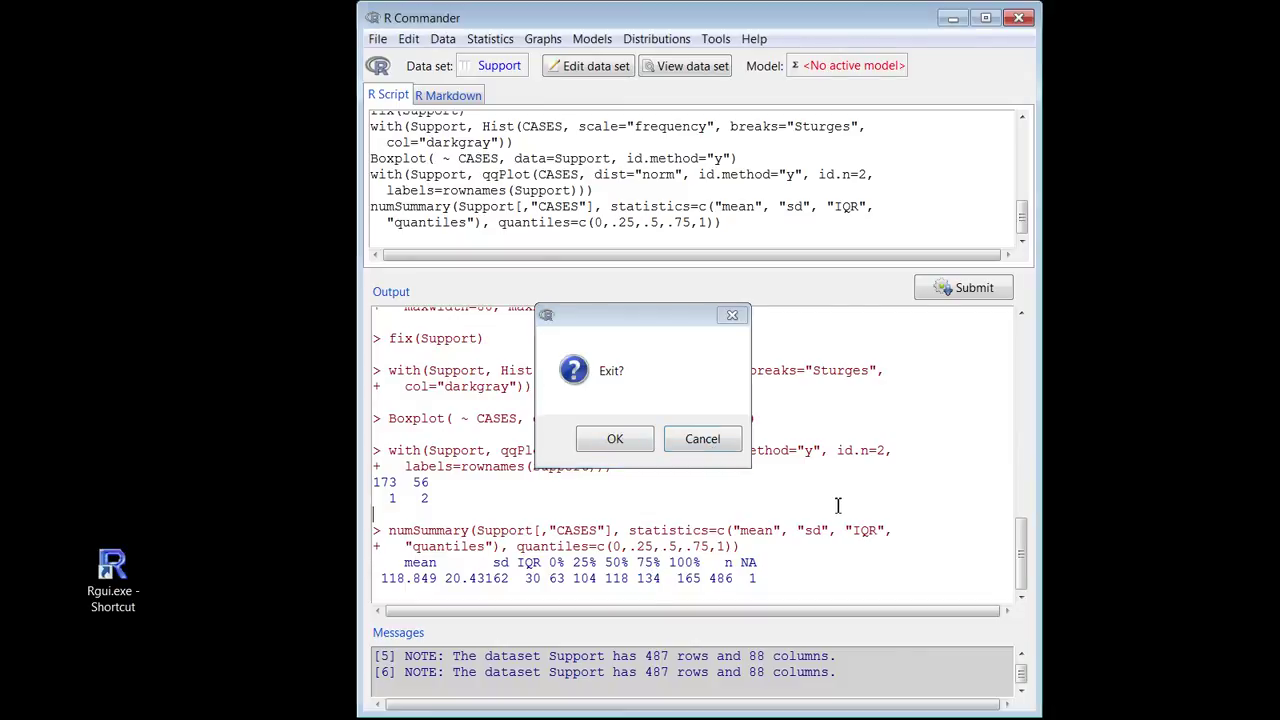
left_click(706, 440)
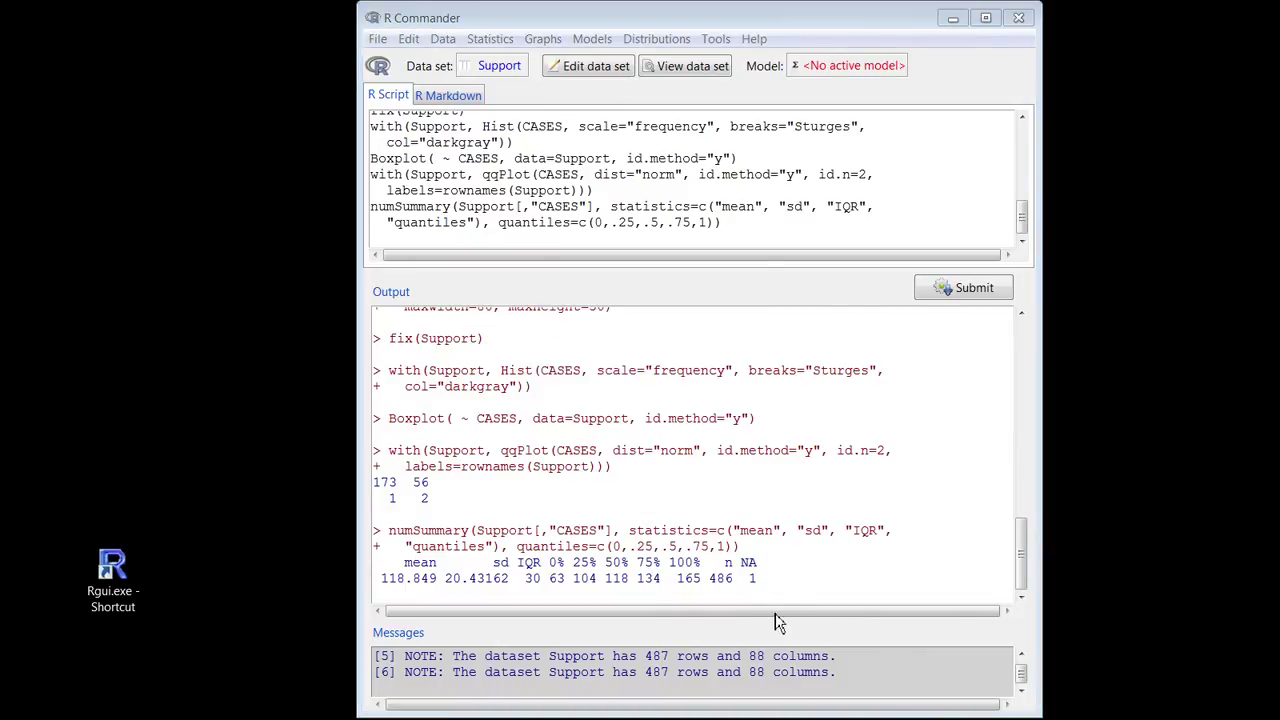
left_click_drag(780, 585, 370, 330)
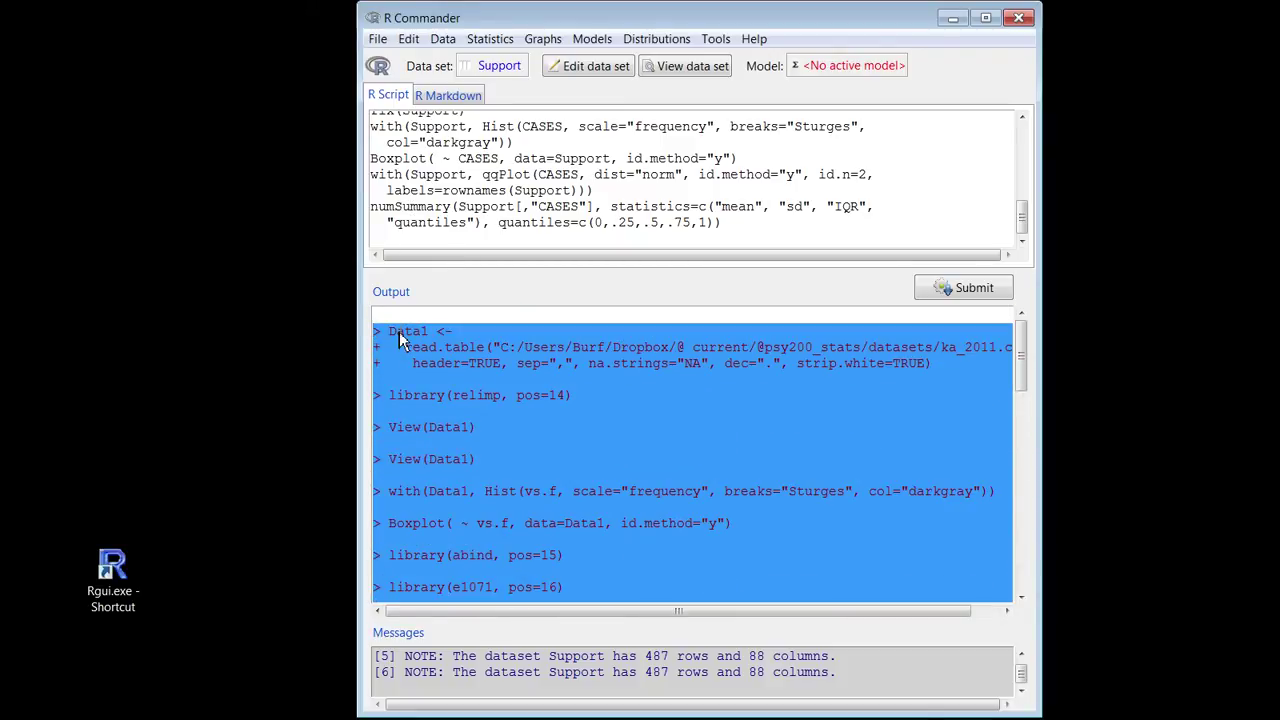
left_click(408, 38)
left_click(420, 128)
left_click(509, 433)
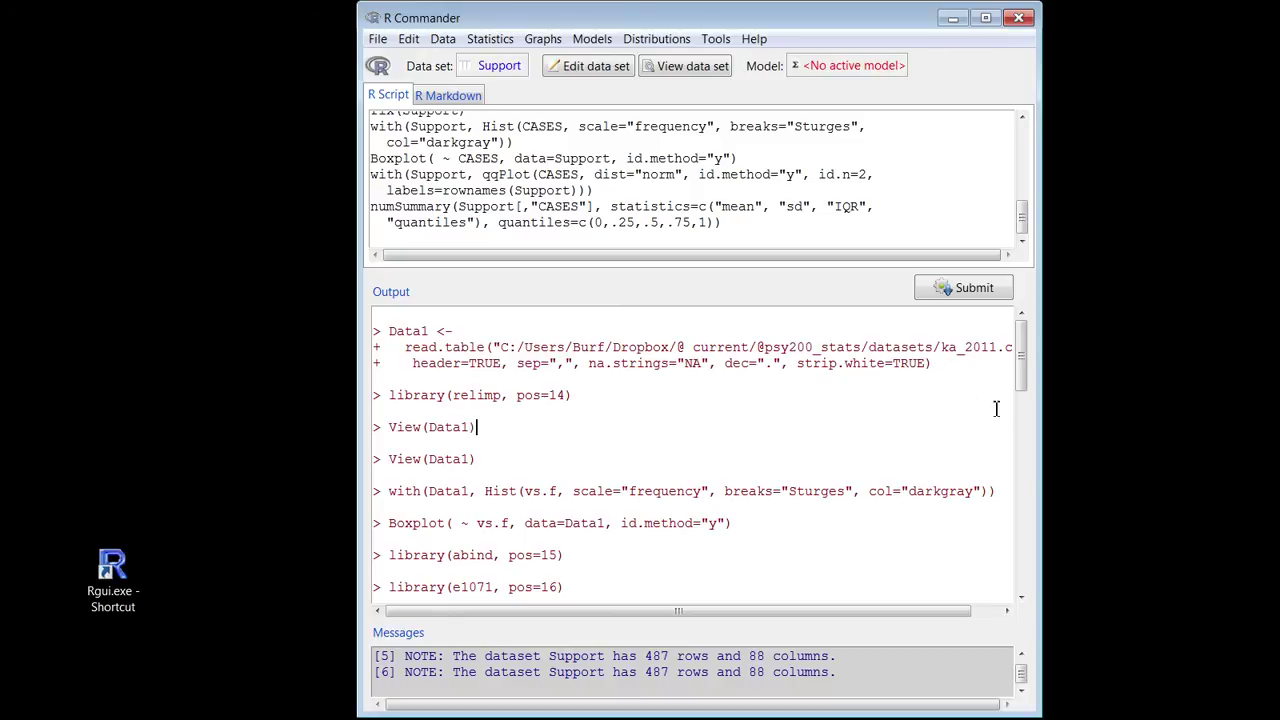
- Exit R Commander, declining to save the script file and anything else it offers to save
left_click(1022, 17)
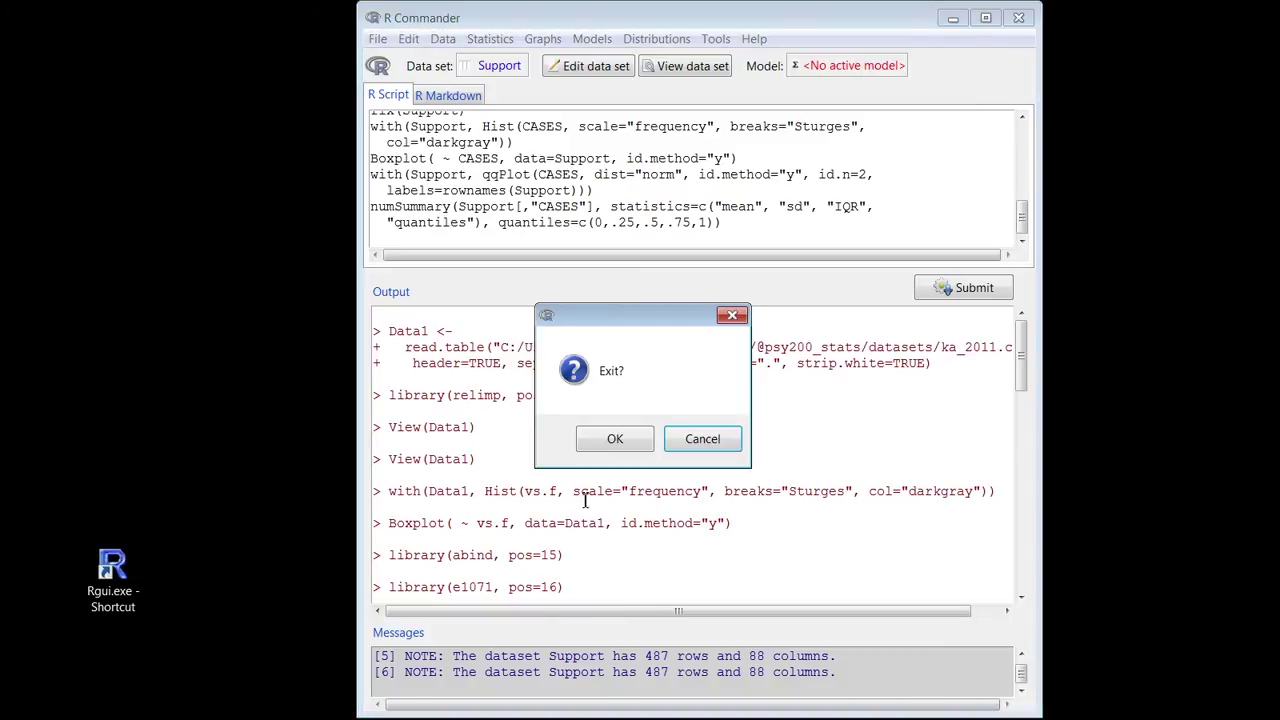
left_click(632, 445)
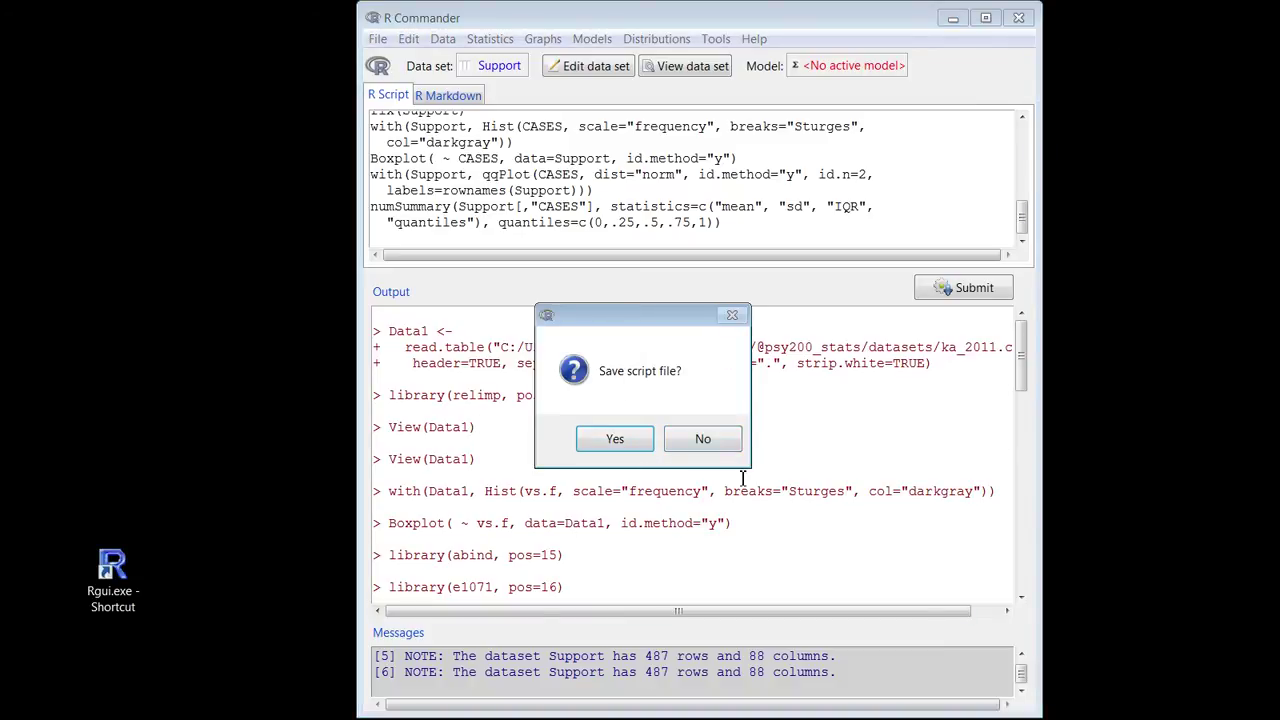
left_click(708, 441)
left_click(706, 440)
left_click(708, 442)
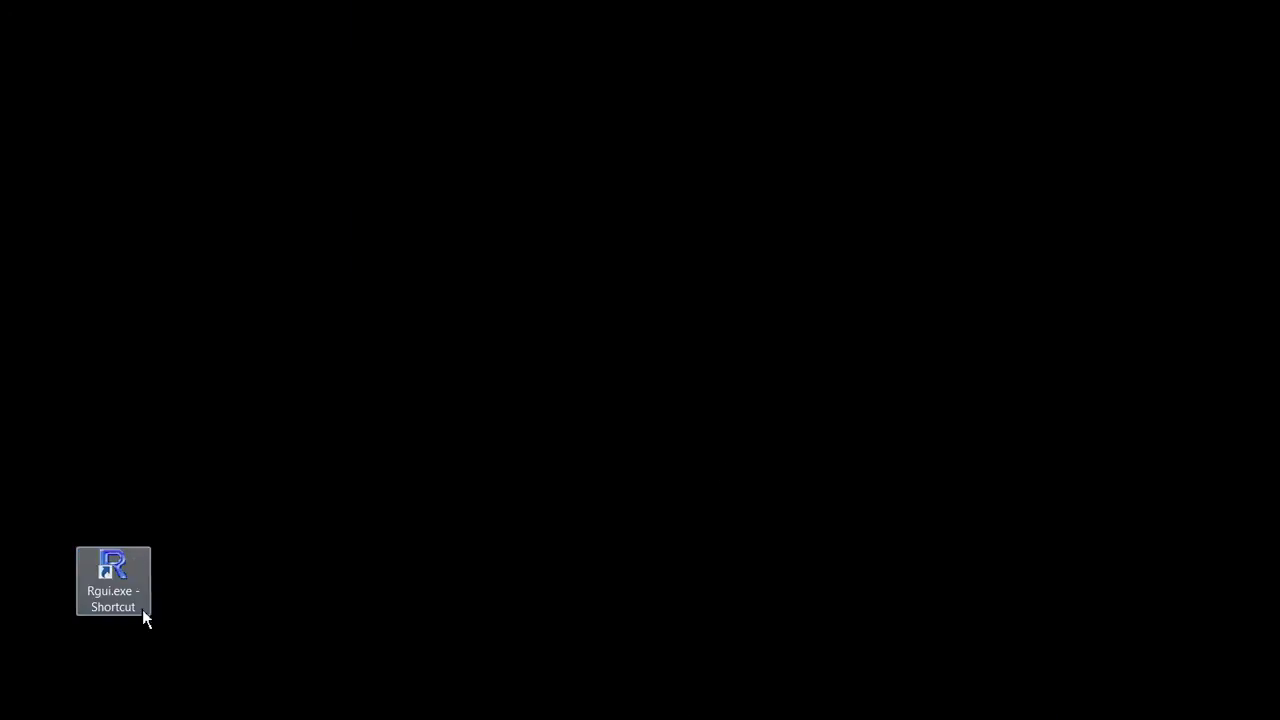
- Switch to the R Console and look through its window, package and editing commands
key("alt+Tab")
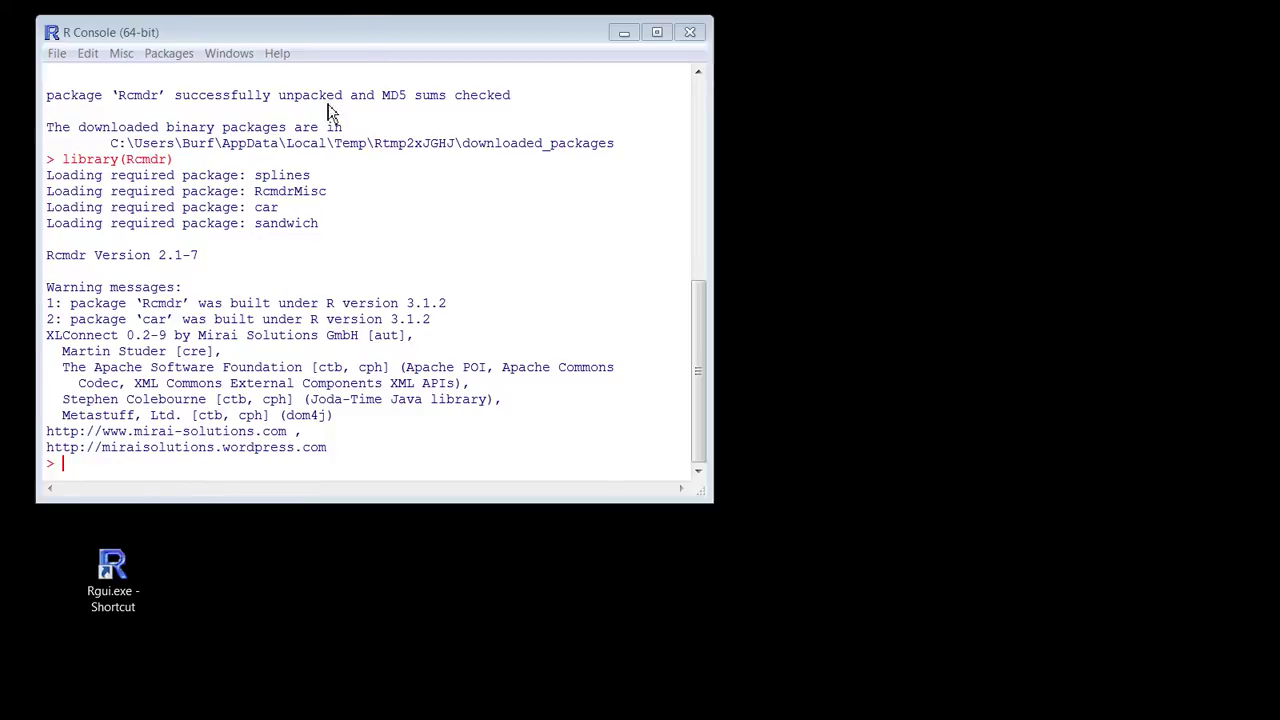
left_click(306, 145)
left_click(229, 53)
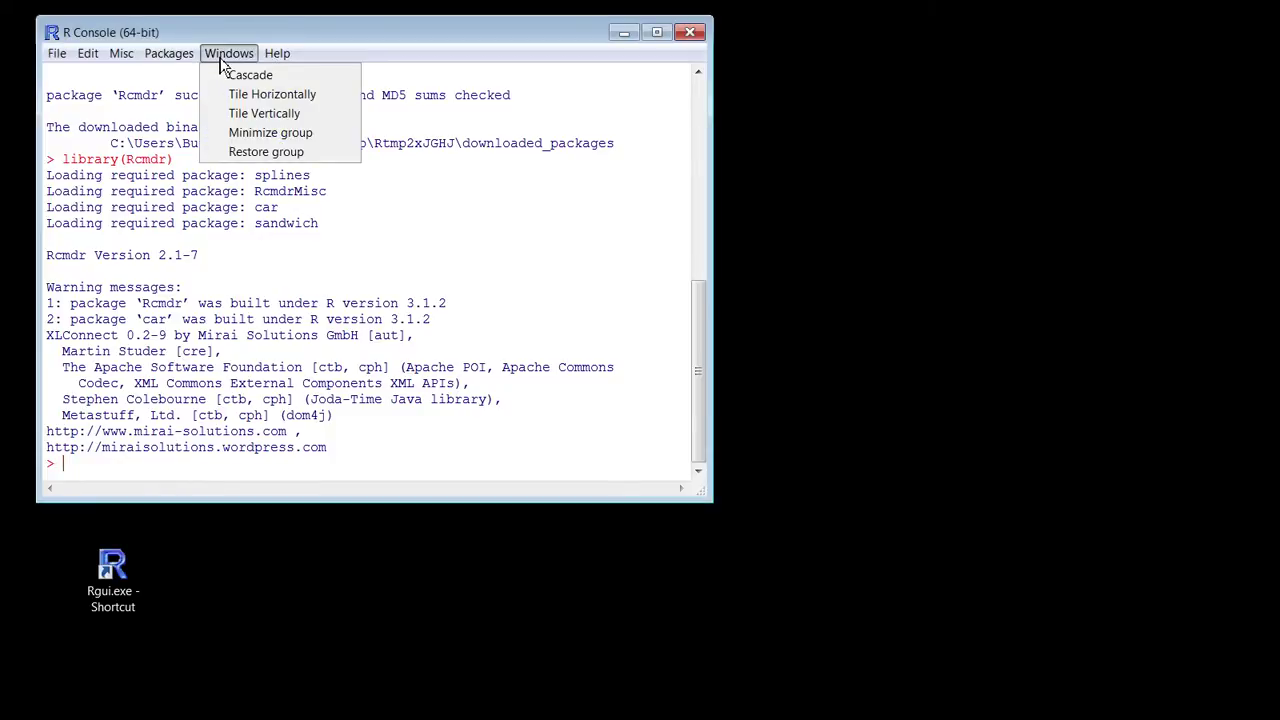
mouse_move(163, 62)
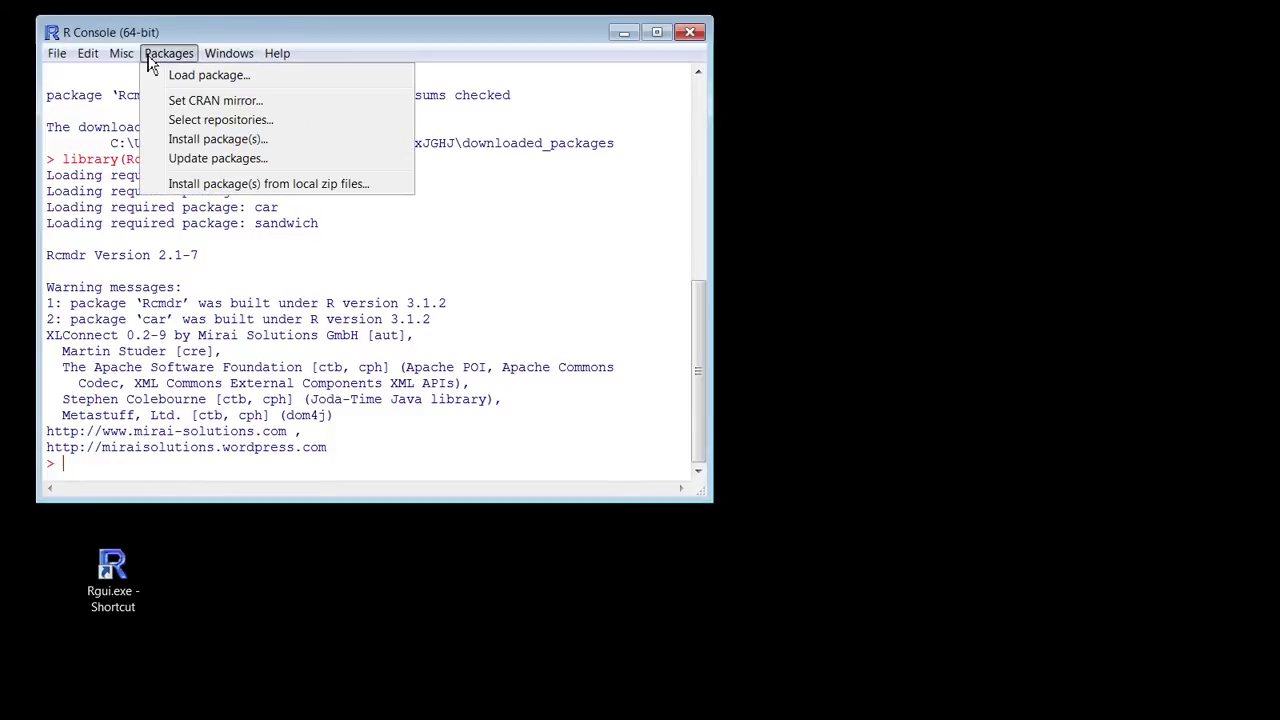
mouse_move(95, 63)
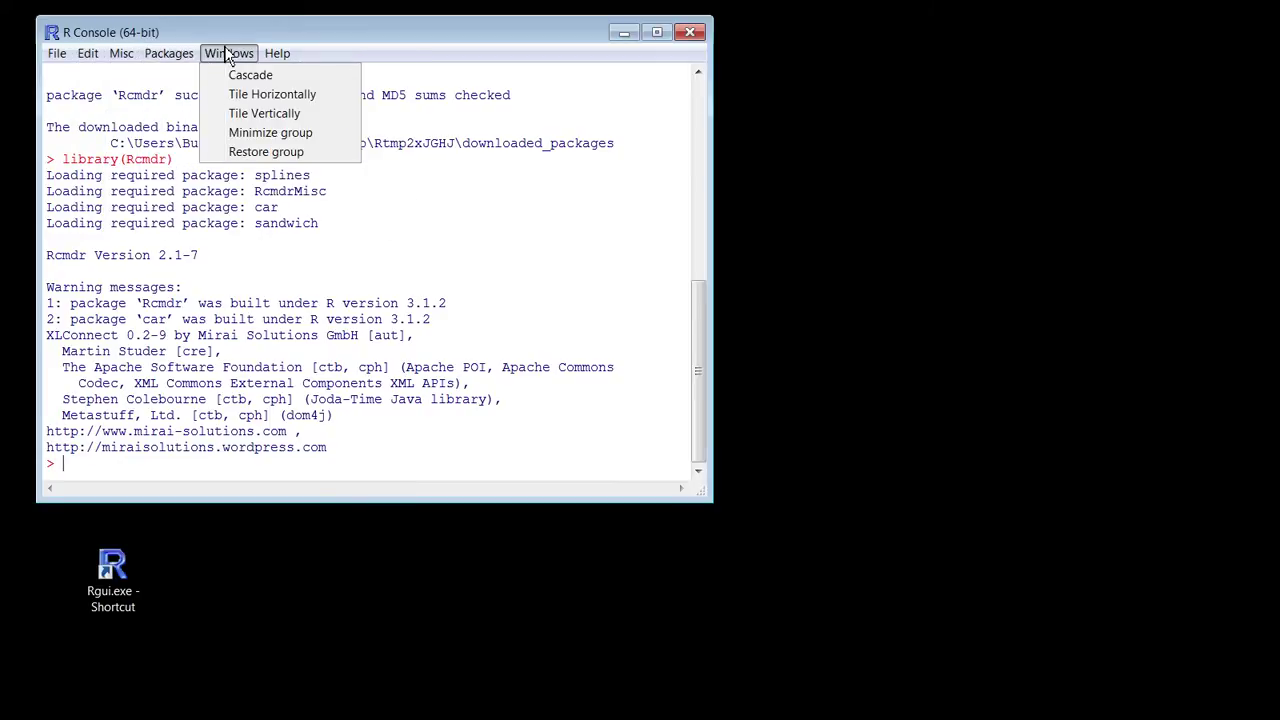
left_click(462, 282)
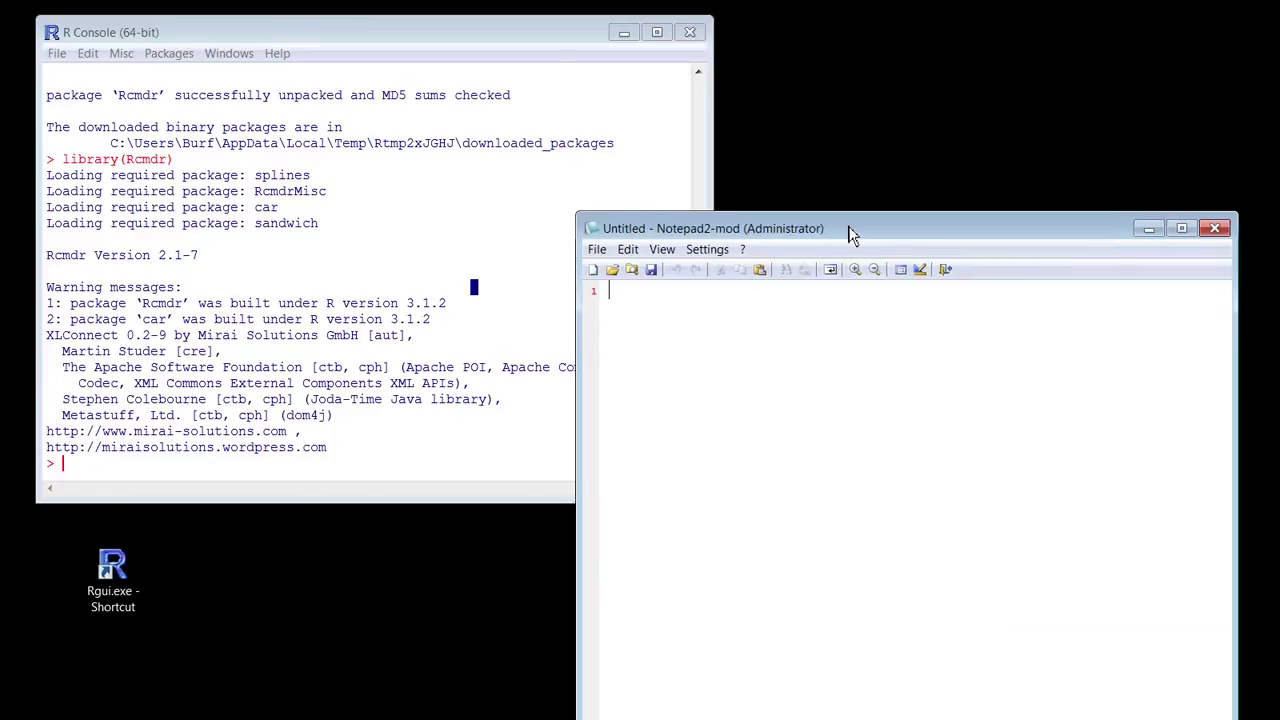
- Place the empty Notepad2 window beside the R Console, narrow it to avoid covering the console, and return to the console
left_click_drag(849, 231, 855, 63)
left_click_drag(580, 176, 702, 170)
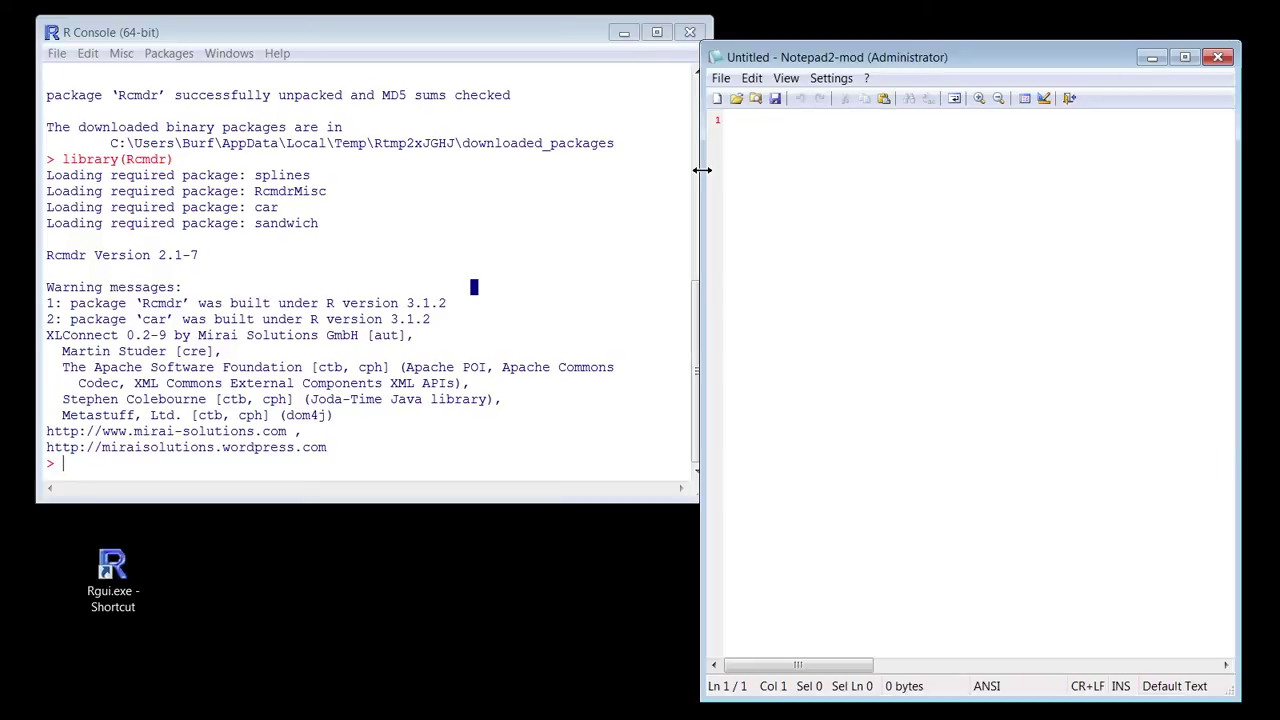
left_click(92, 478)
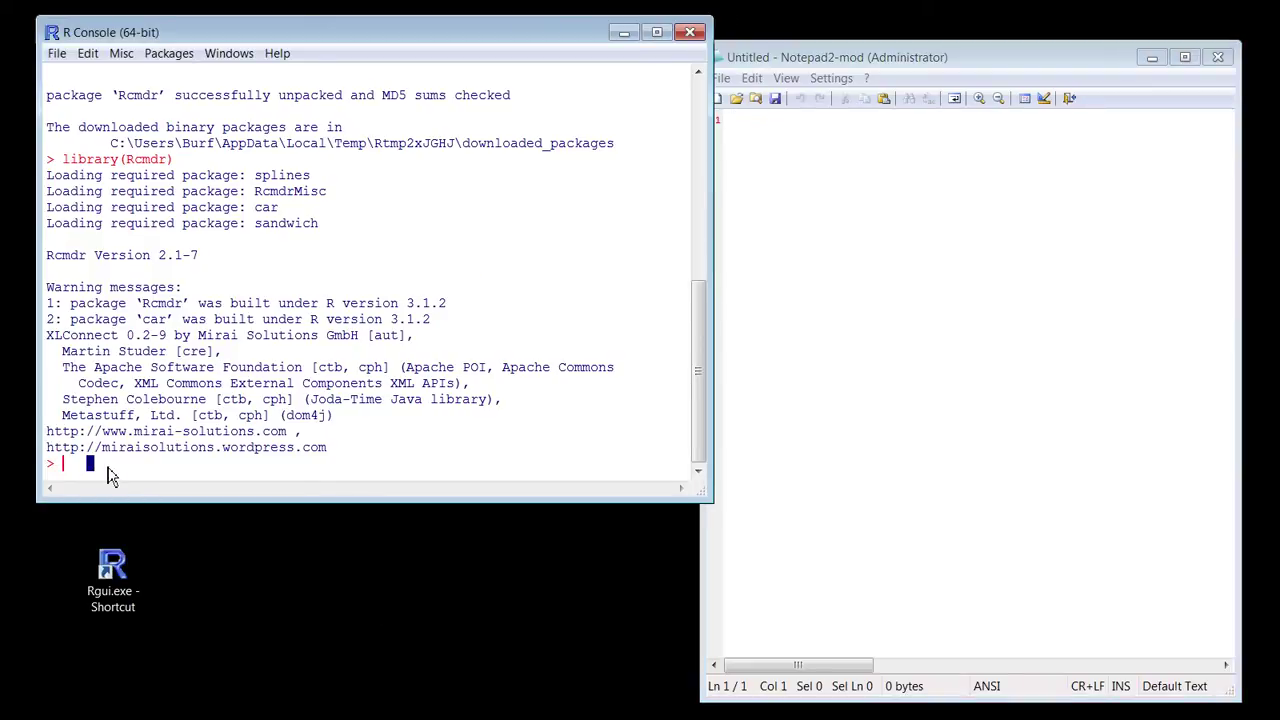
- List the objects in the R workspace with ls()
type("read")
key("BackSpace")
key("BackSpace")
key("BackSpace")
key("BackSpace")
type("ls()")
key("Return")
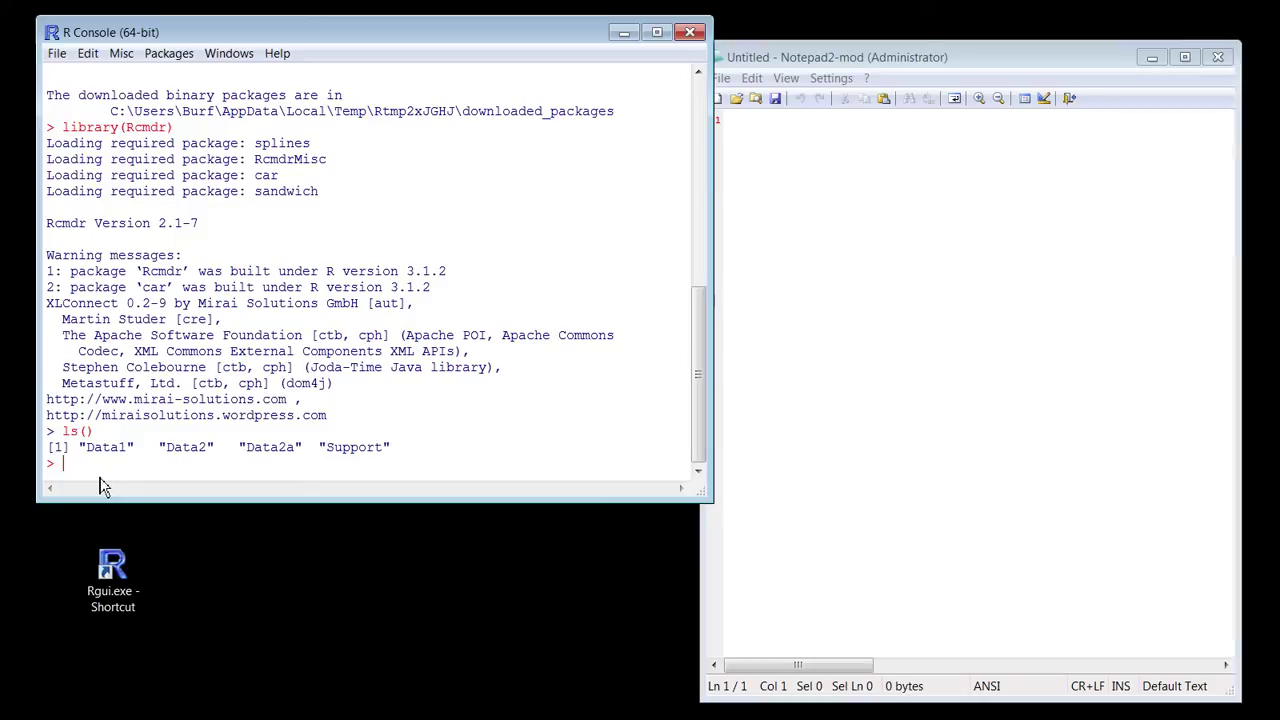
- Remove every object from the workspace with rm(list=ls()) and list the workspace again to check
type("rm(list=ls())")
key("Return")
type("ls()")
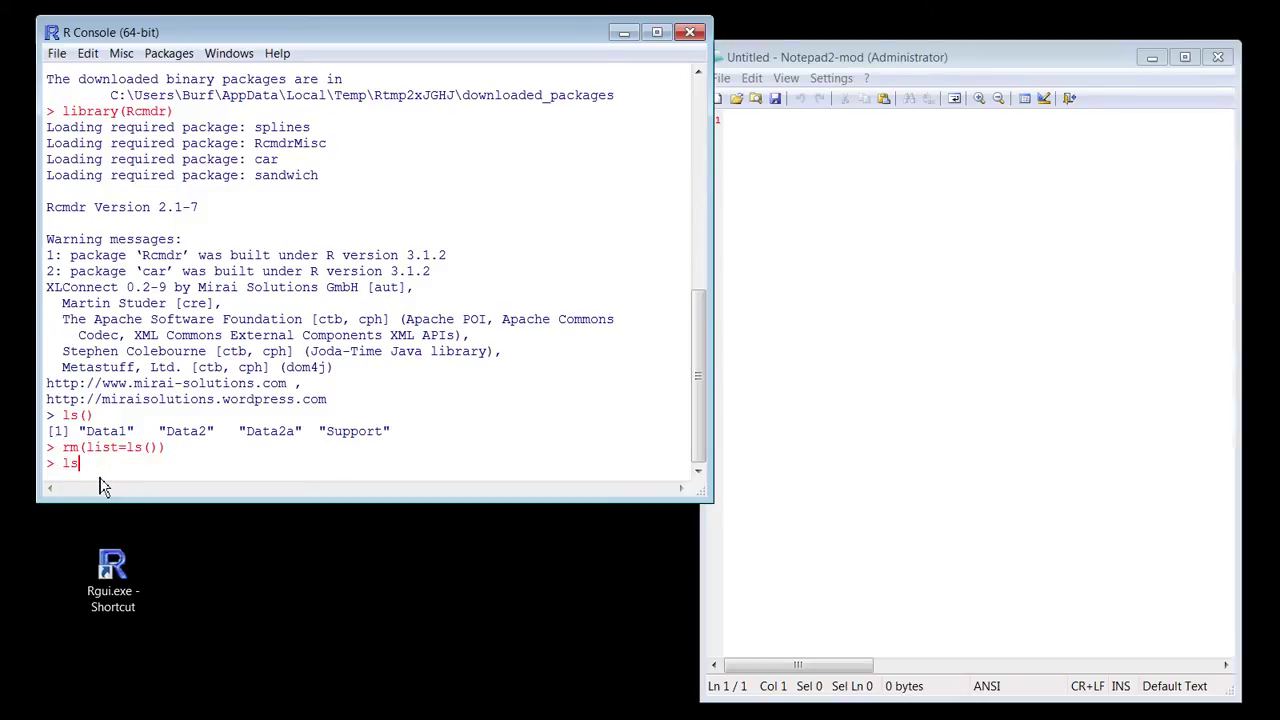
key("Return")
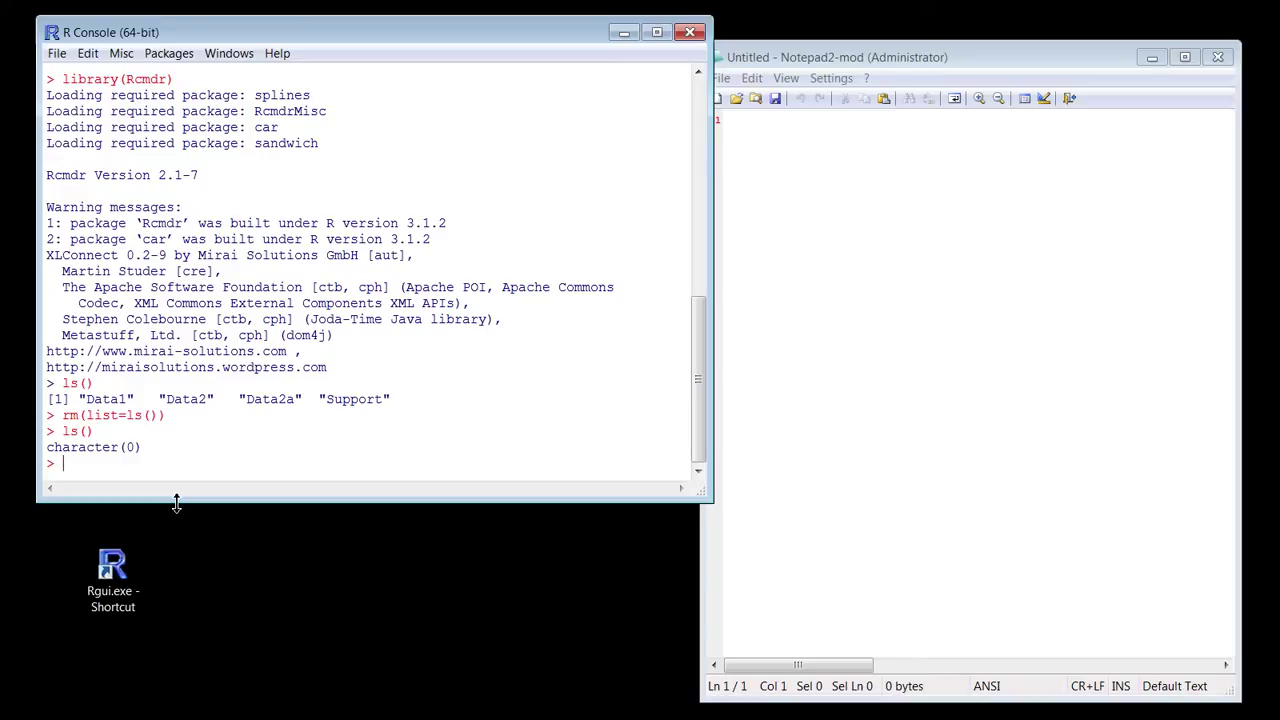
type("read.csv(\"")
type("http://darrinlrogers.com")
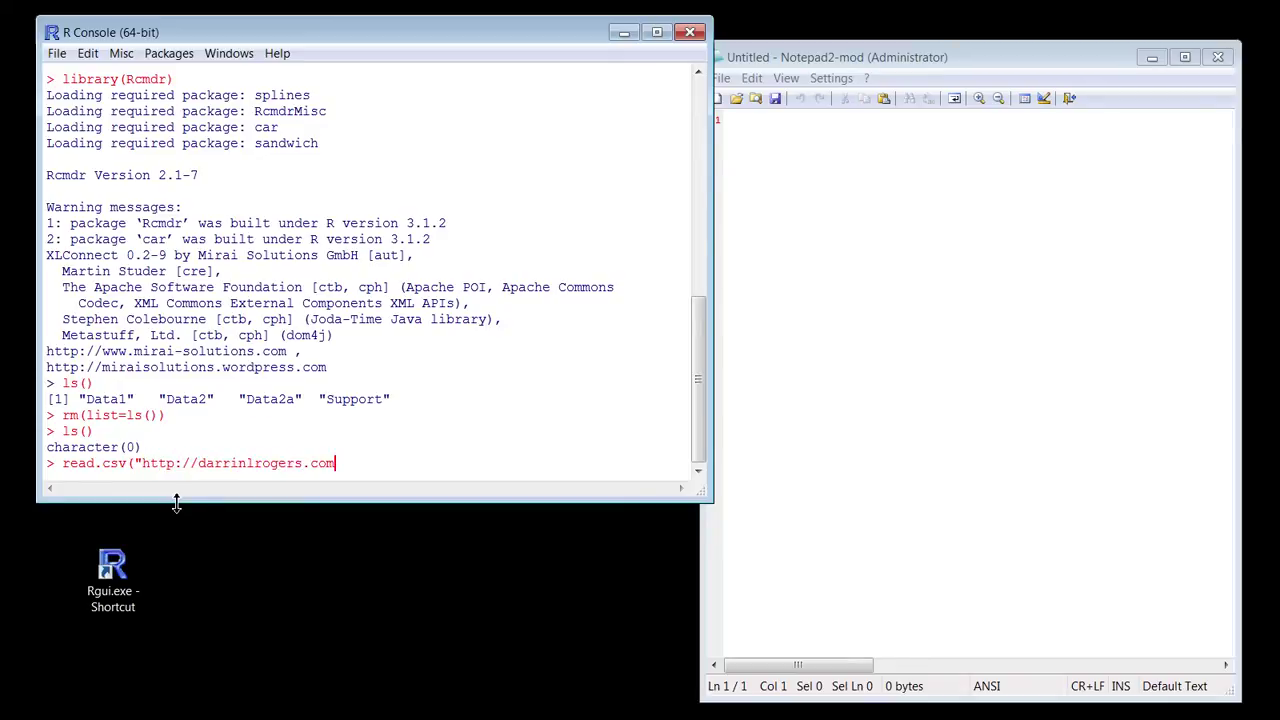
type("/static/data/supp")
type("ort")
key("BackSpace")
key("BackSpace")
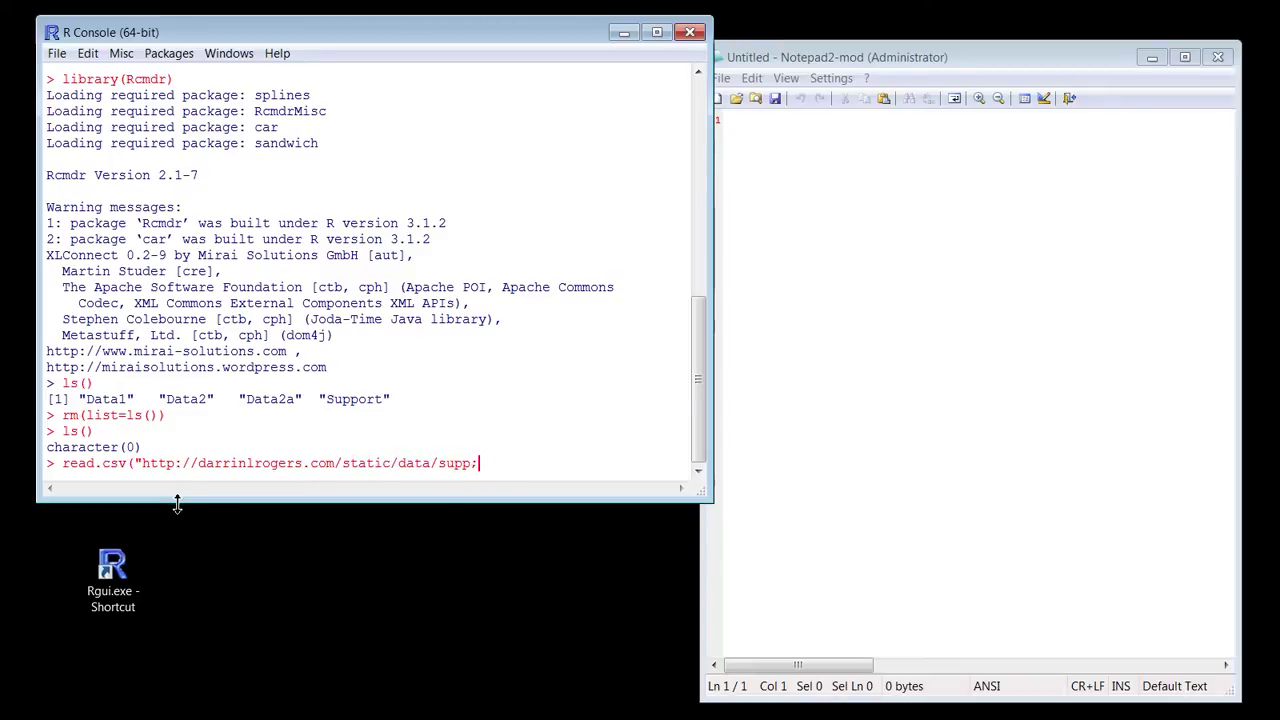
type("r")
key("BackSpace")
key("BackSpace")
type("ortData.csv\")")
key("Return")
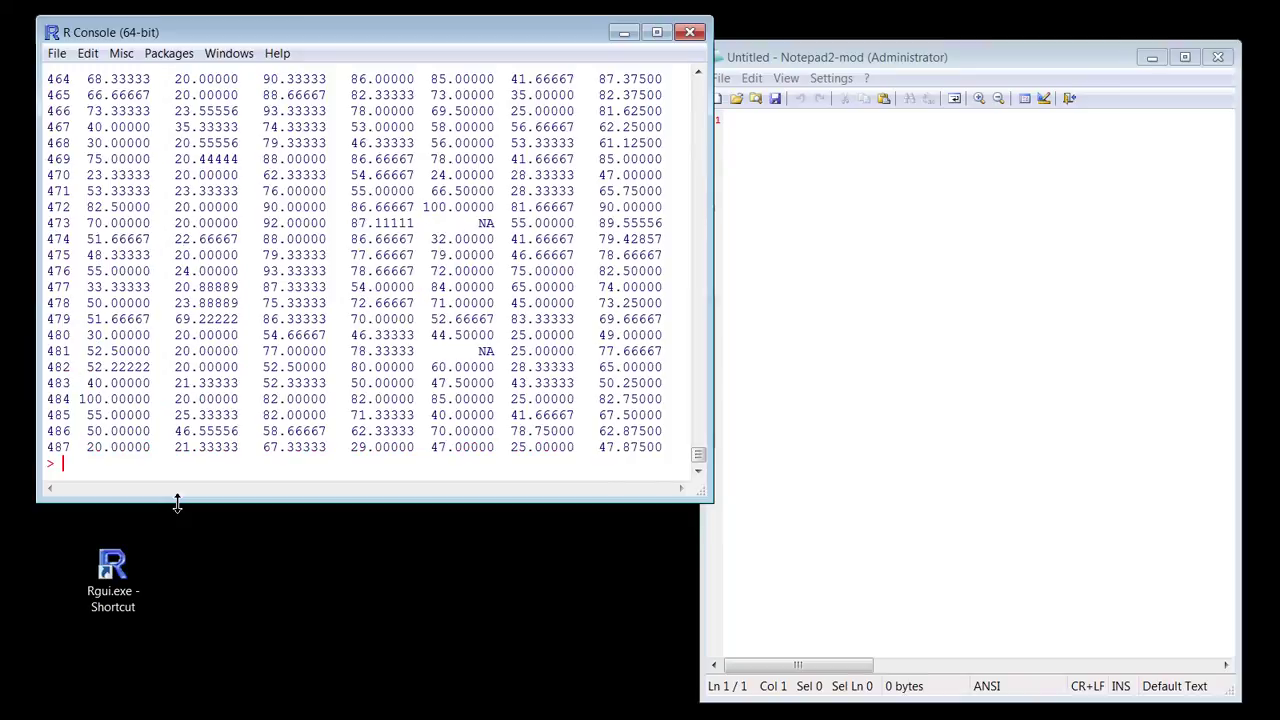
- Look back through the printed data rows, return to the prompt and list the workspace objects with ls()
scroll(255, 350, "up", 17)
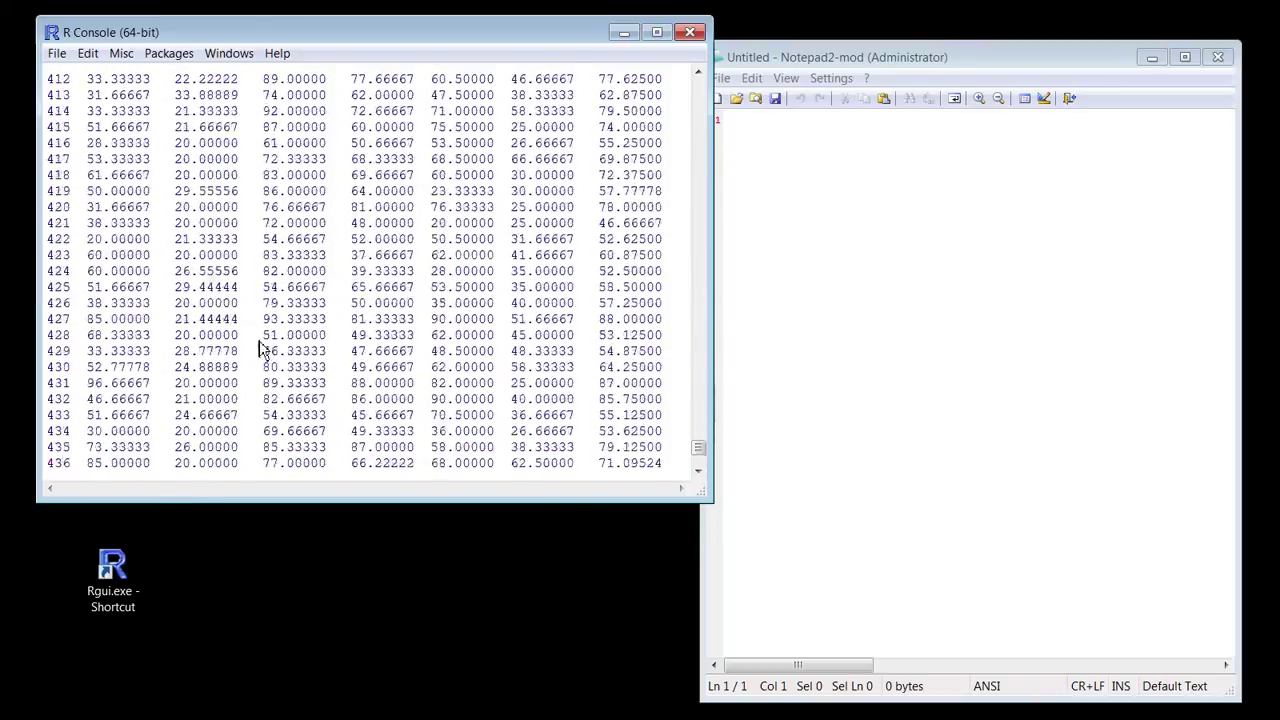
scroll(258, 348, "up", 4)
left_click_drag(698, 448, 642, 595)
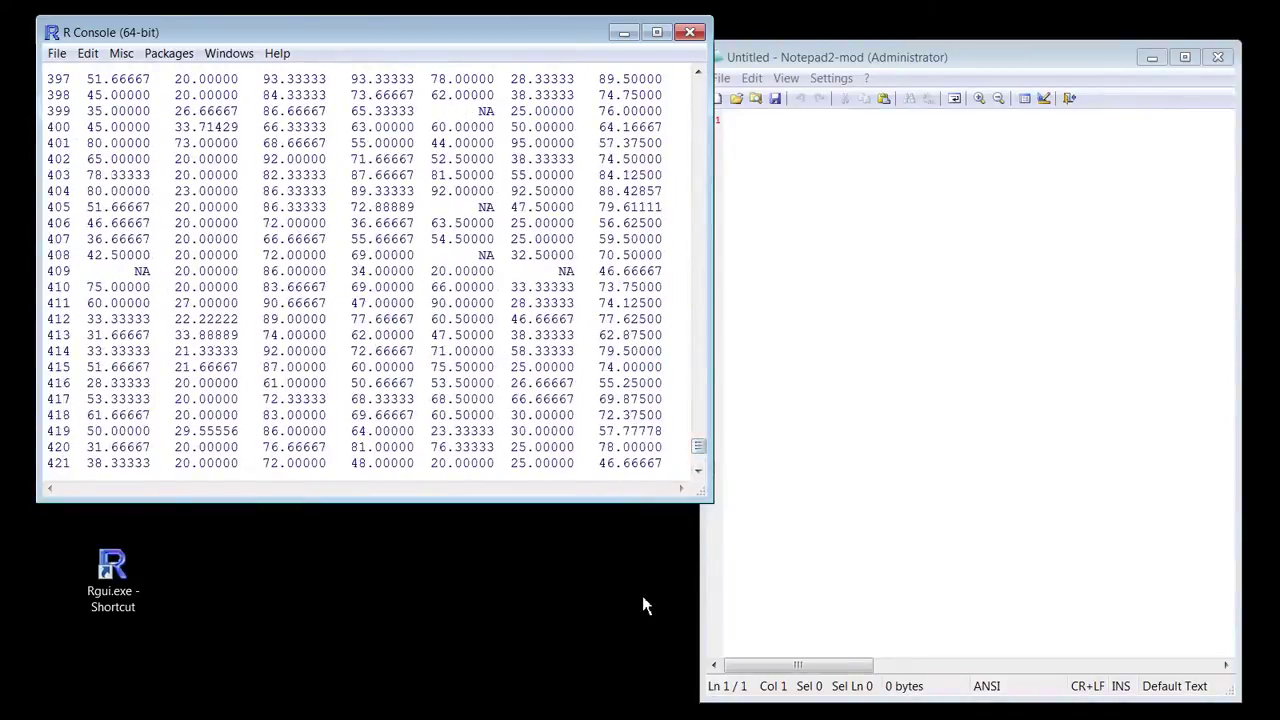
left_click(642, 610)
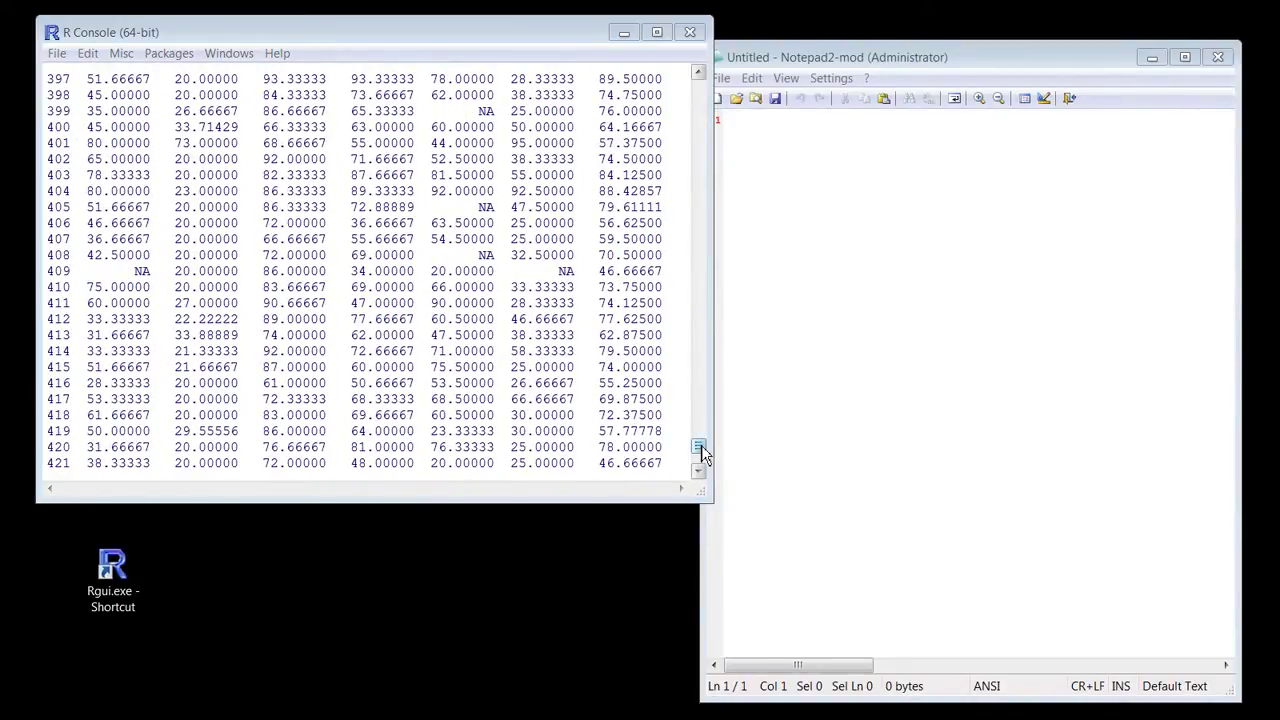
left_click_drag(699, 445, 699, 476)
type("ls")
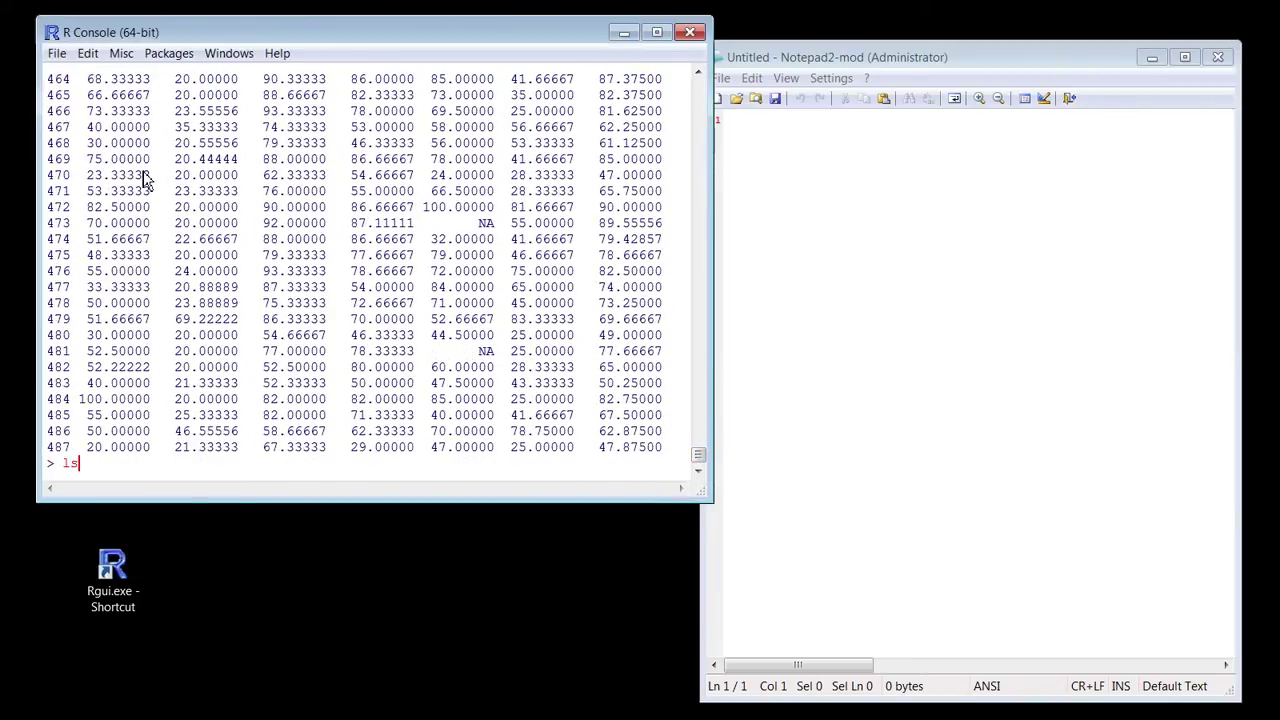
type("()")
key("Return")
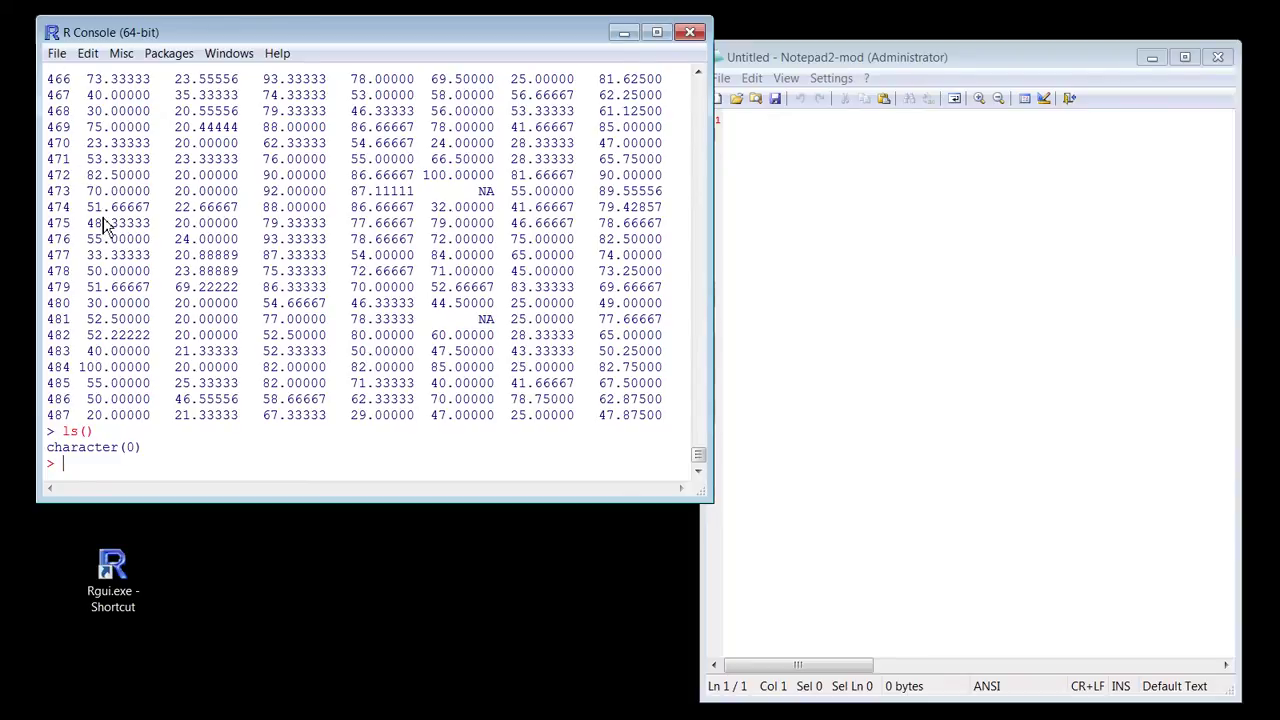
- Recall the read.csv command for supportData.csv, assign its result to Support with <-, and list the workspace objects
type("<-")
type("Support")
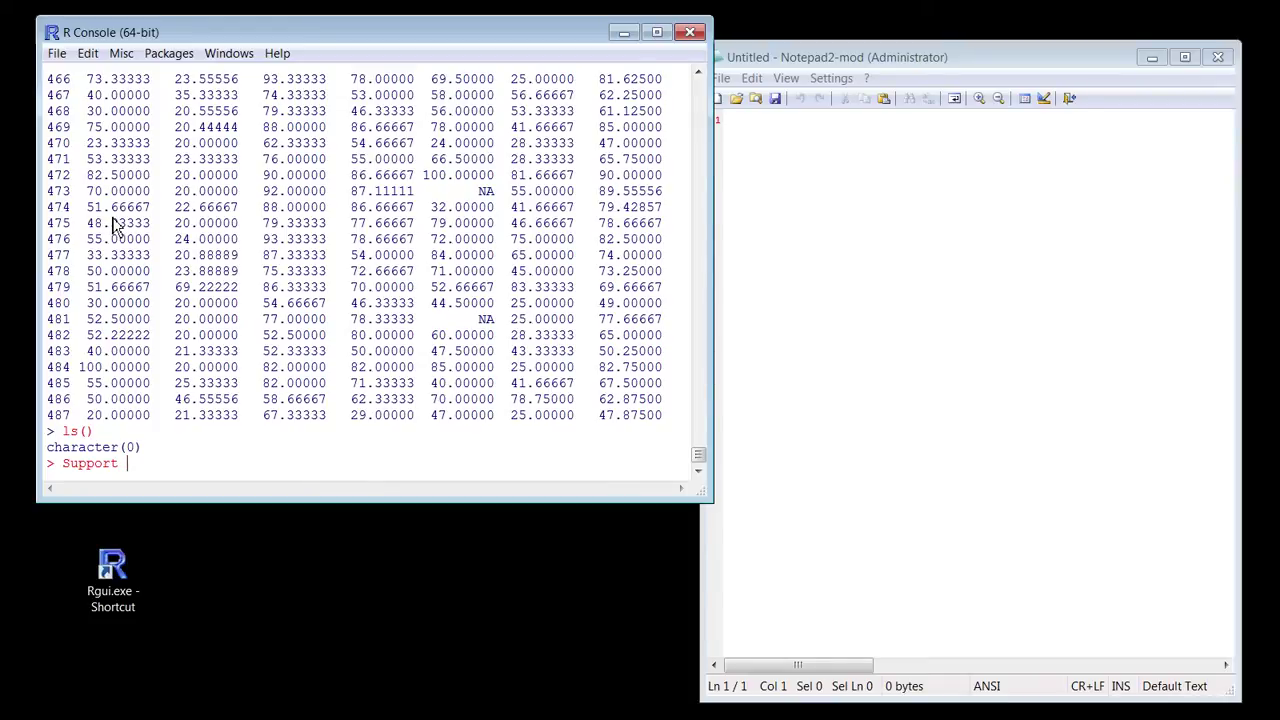
type("<-")
key("Up")
key("Up")
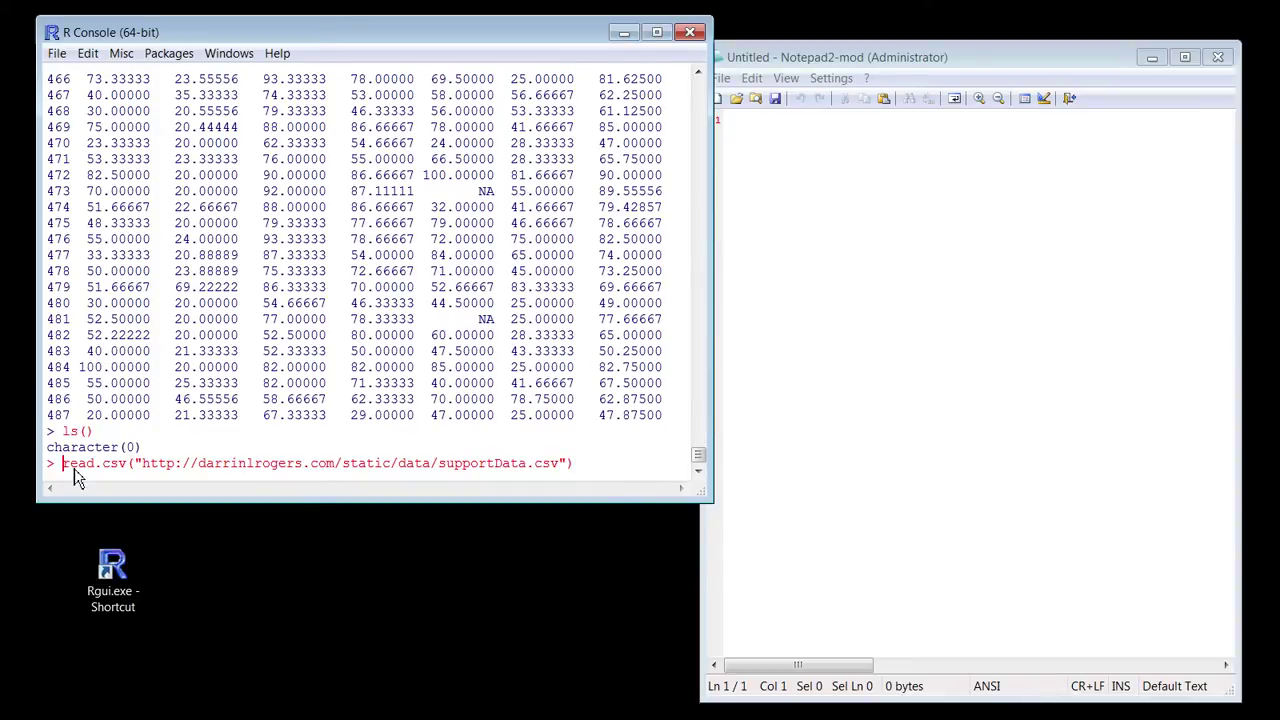
type("Sup")
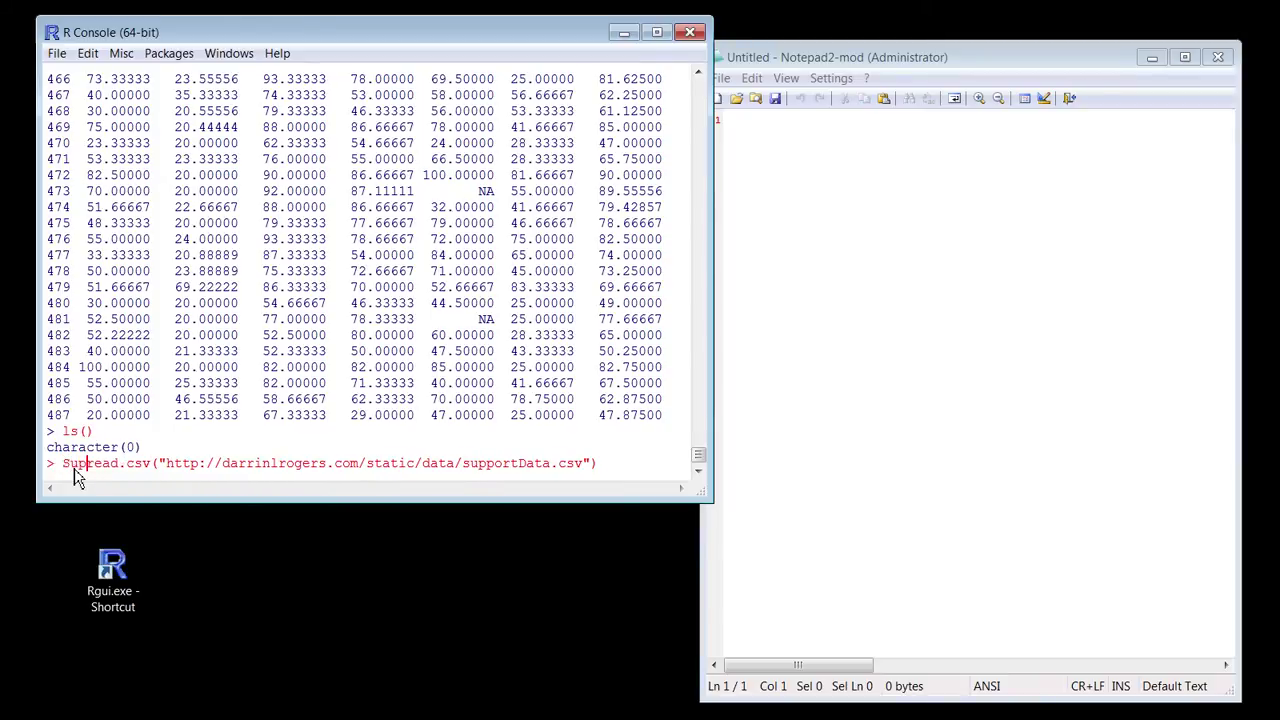
type("port <-")
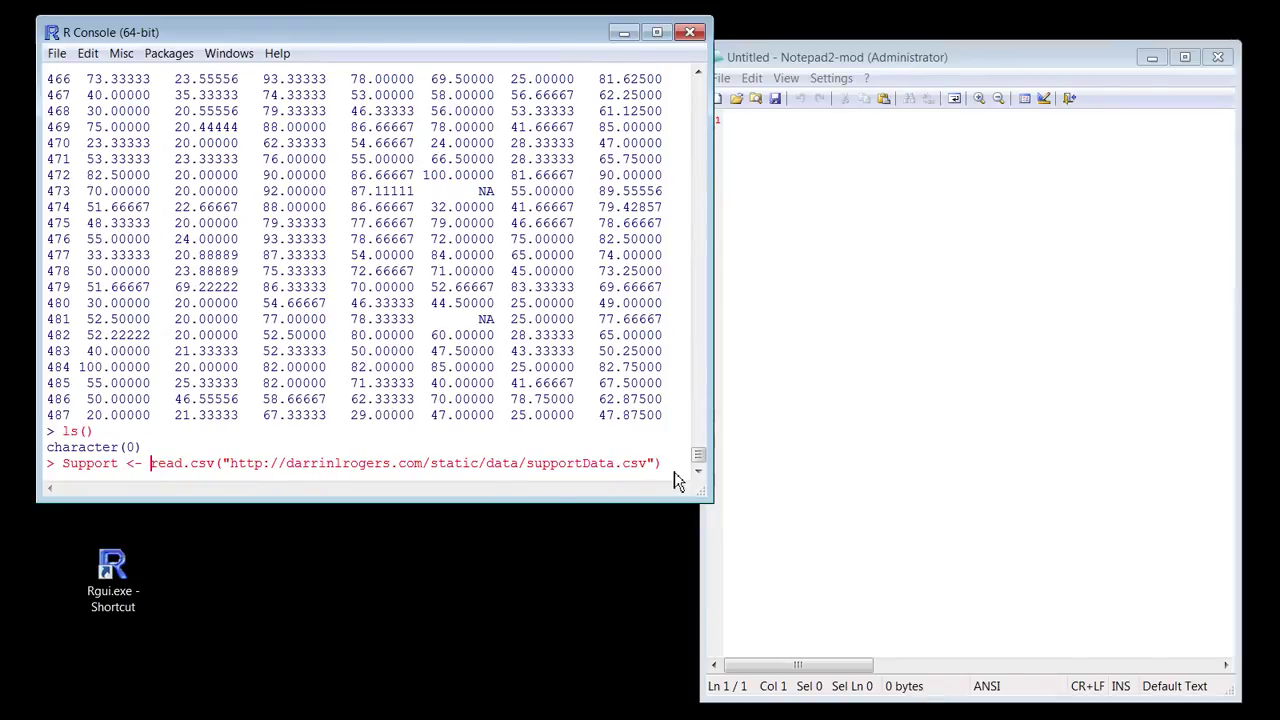
key("Return")
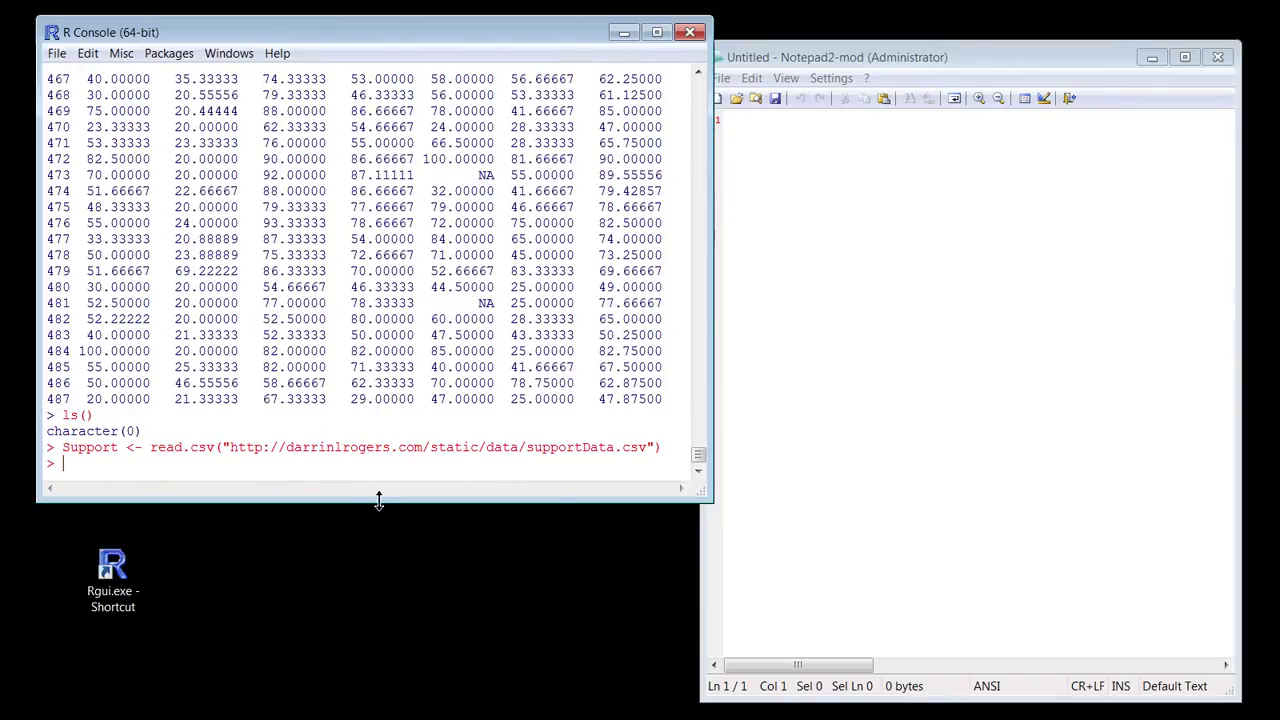
type("ls()")
key("Return")
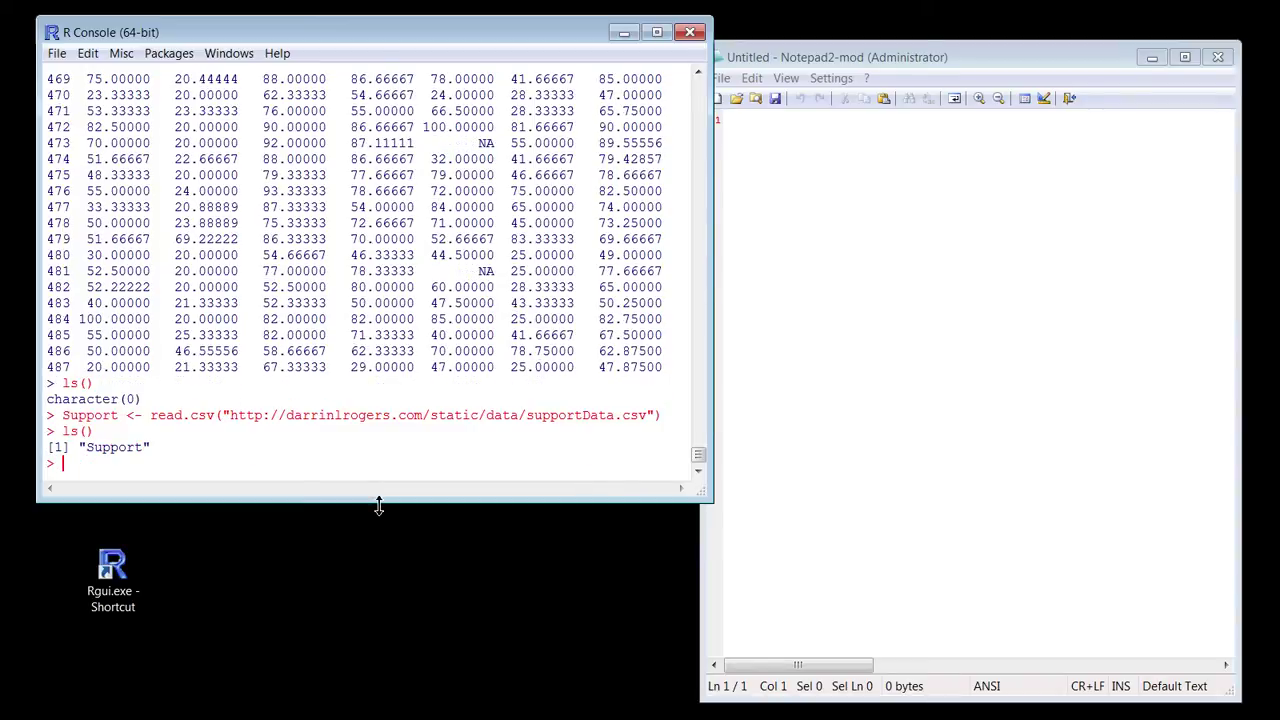
- View the data set with edit(Support), enlarge the Data Editor, look across its columns and close it
type("edit(Support)")
key("Return")
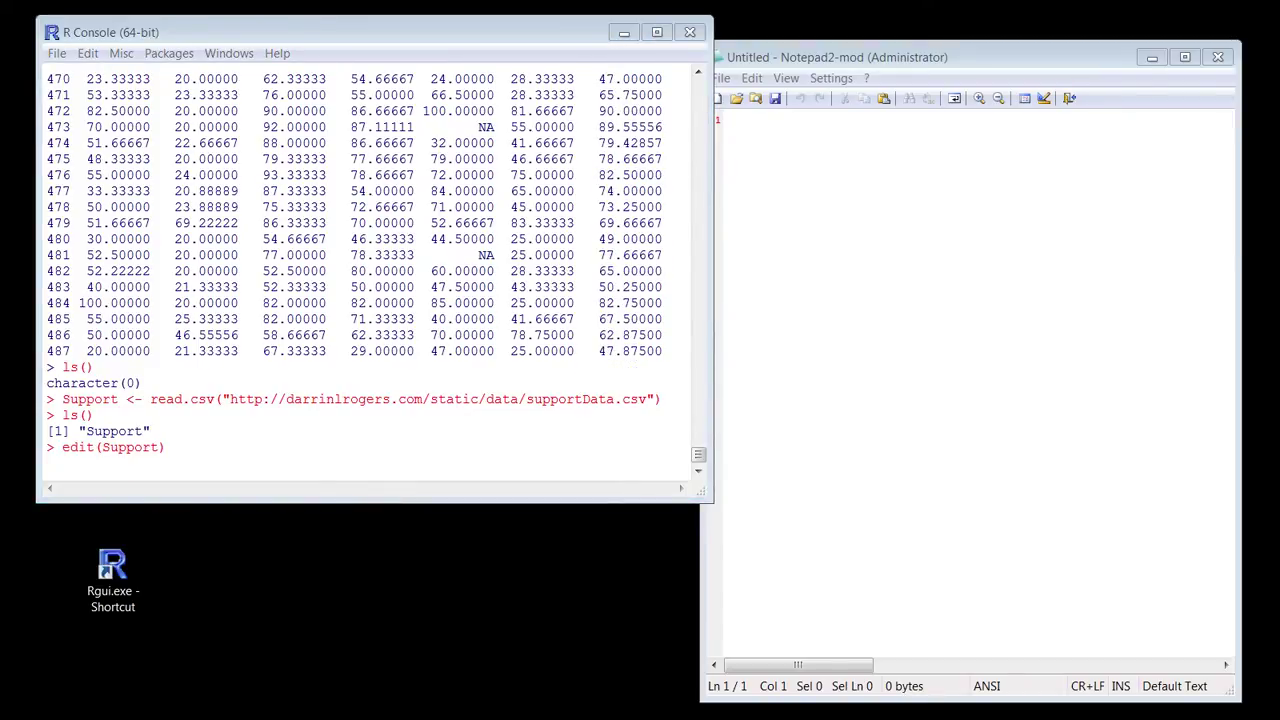
left_click_drag(430, 218, 468, 80)
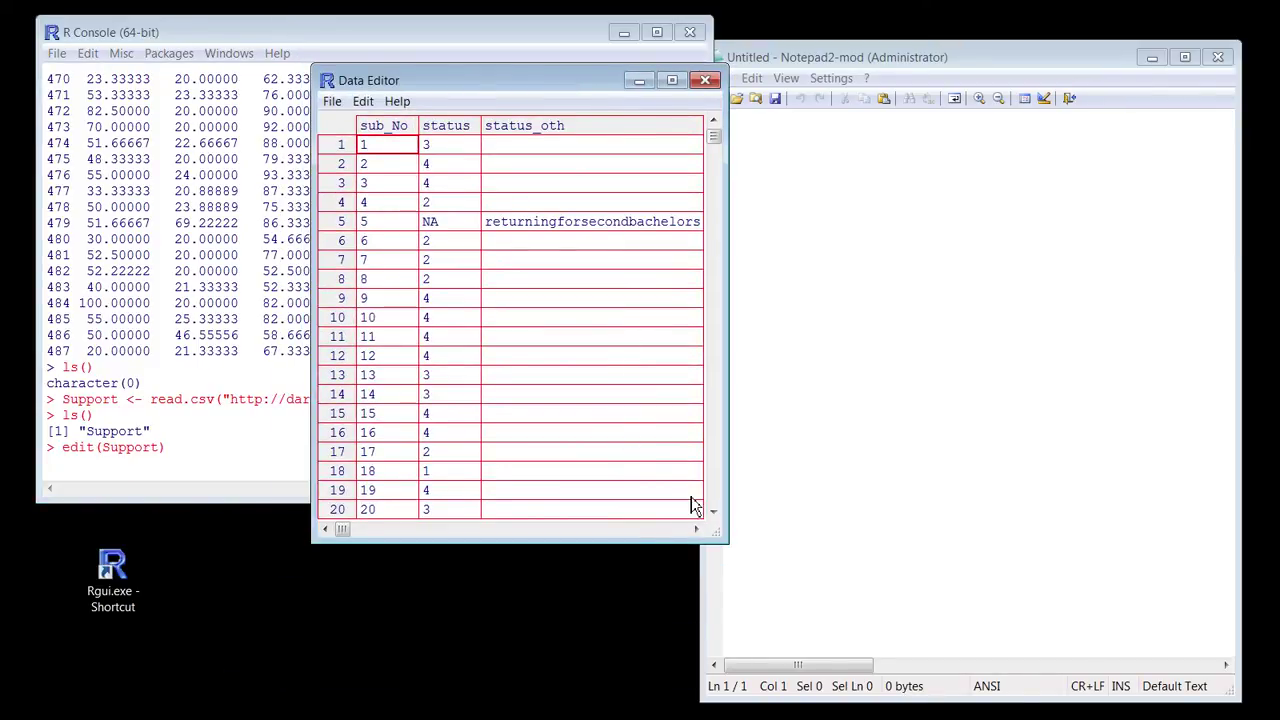
left_click_drag(726, 542, 1160, 684)
left_click_drag(362, 671, 424, 605)
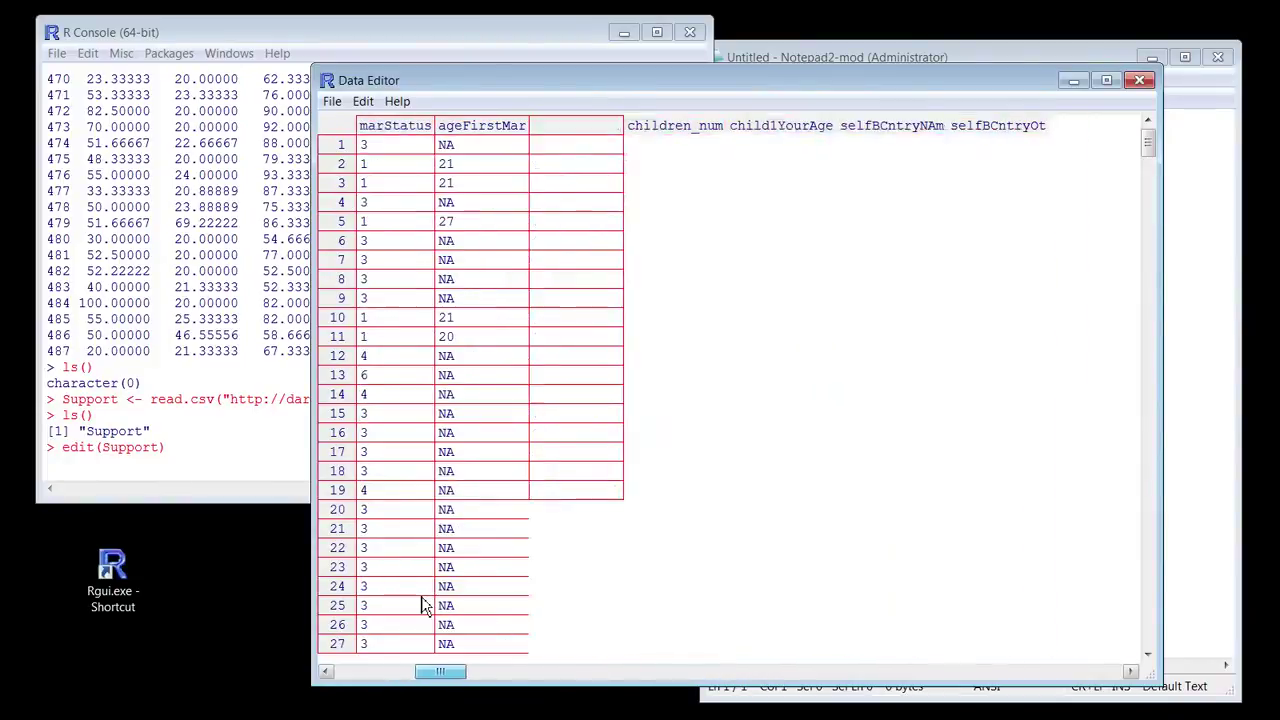
left_click(1139, 80)
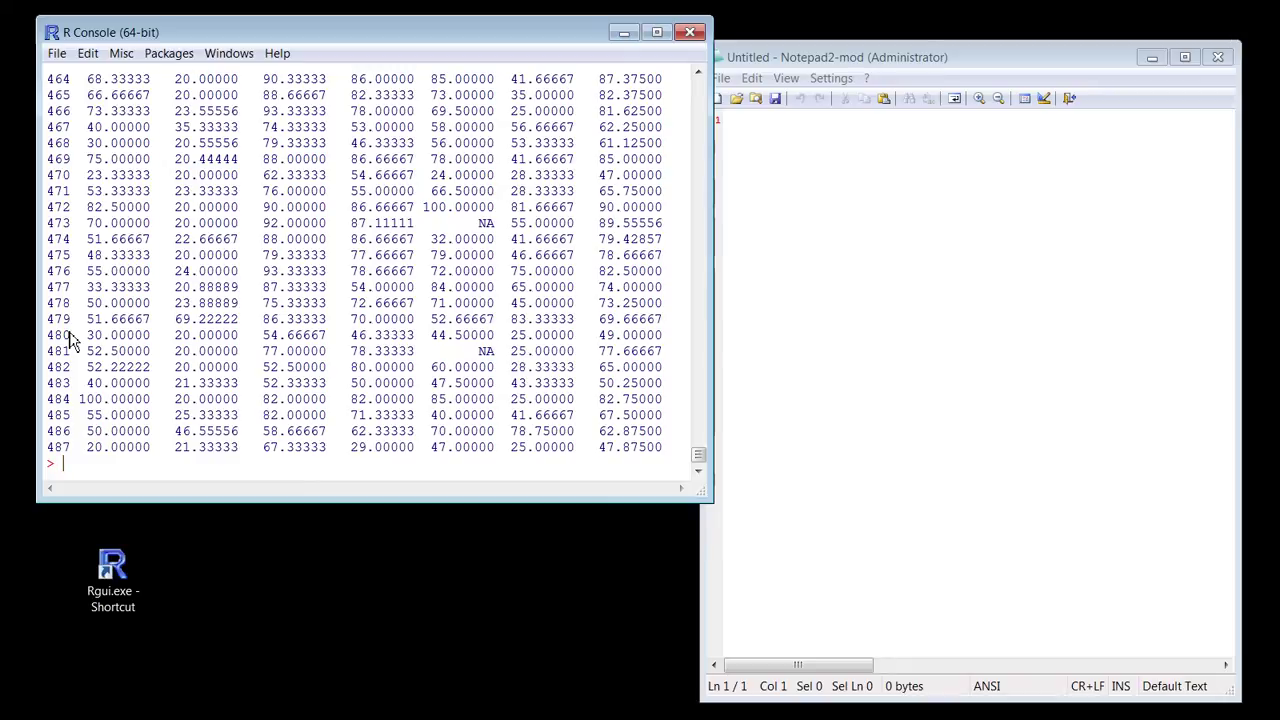
- List the variable names with names(Support) and locate CASES among them
type("names(Supp")
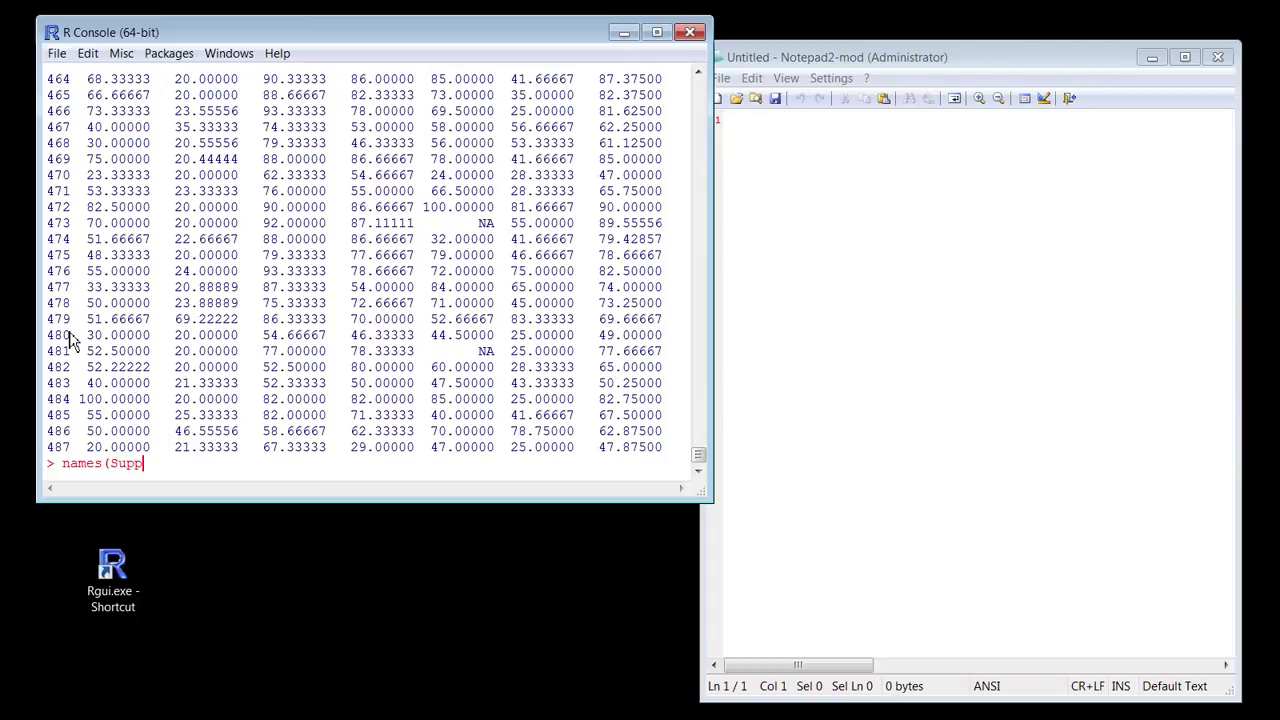
type("ort)")
key("Return")
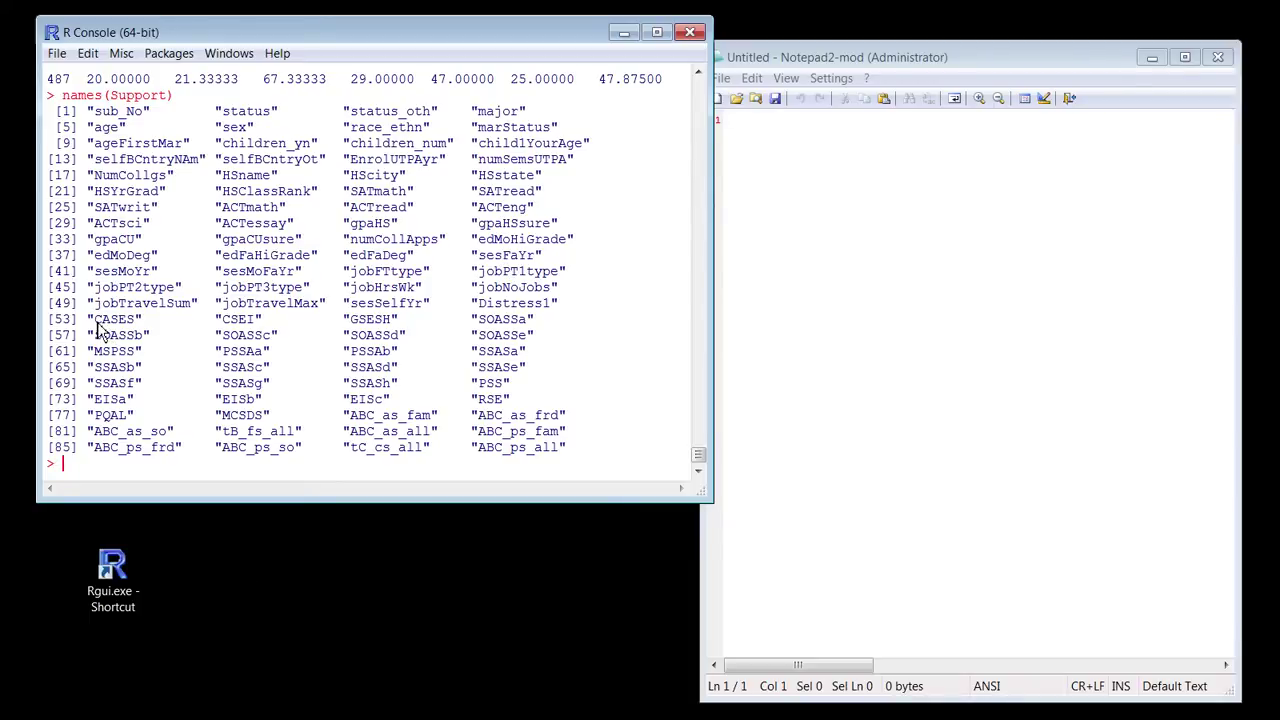
left_click_drag(96, 320, 136, 330)
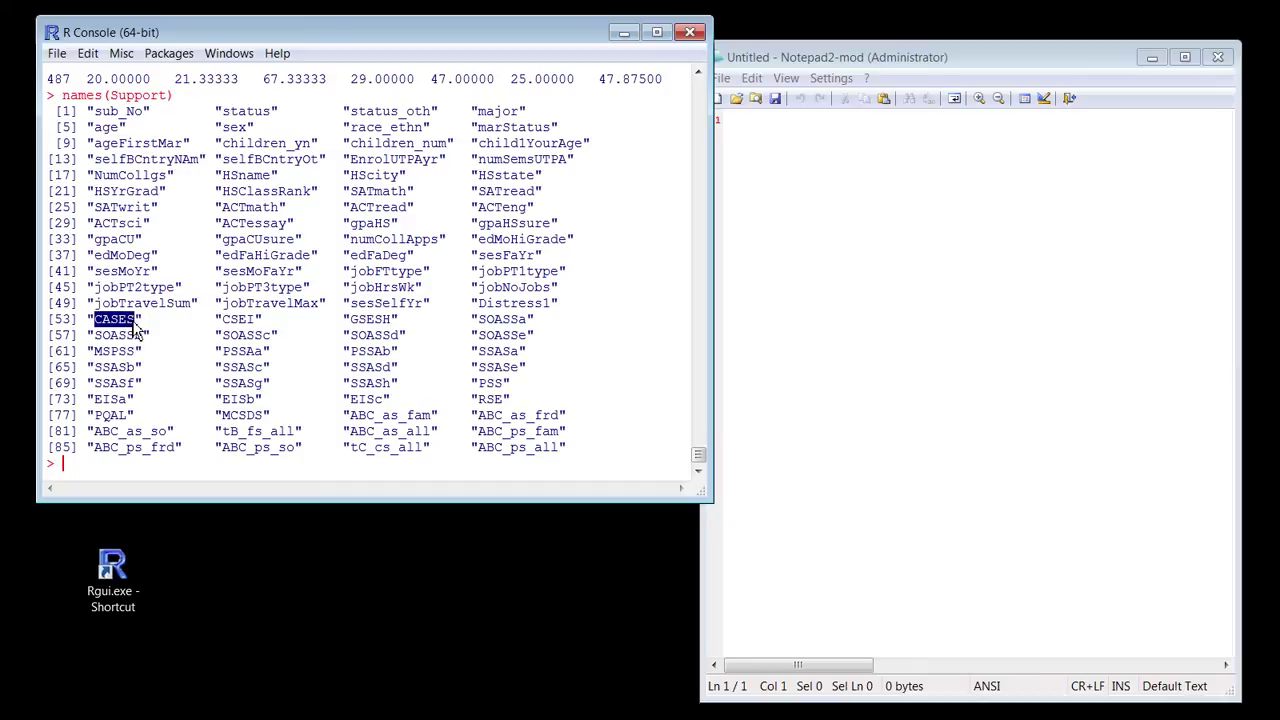
left_click(65, 325)
left_click_drag(80, 466, 83, 484)
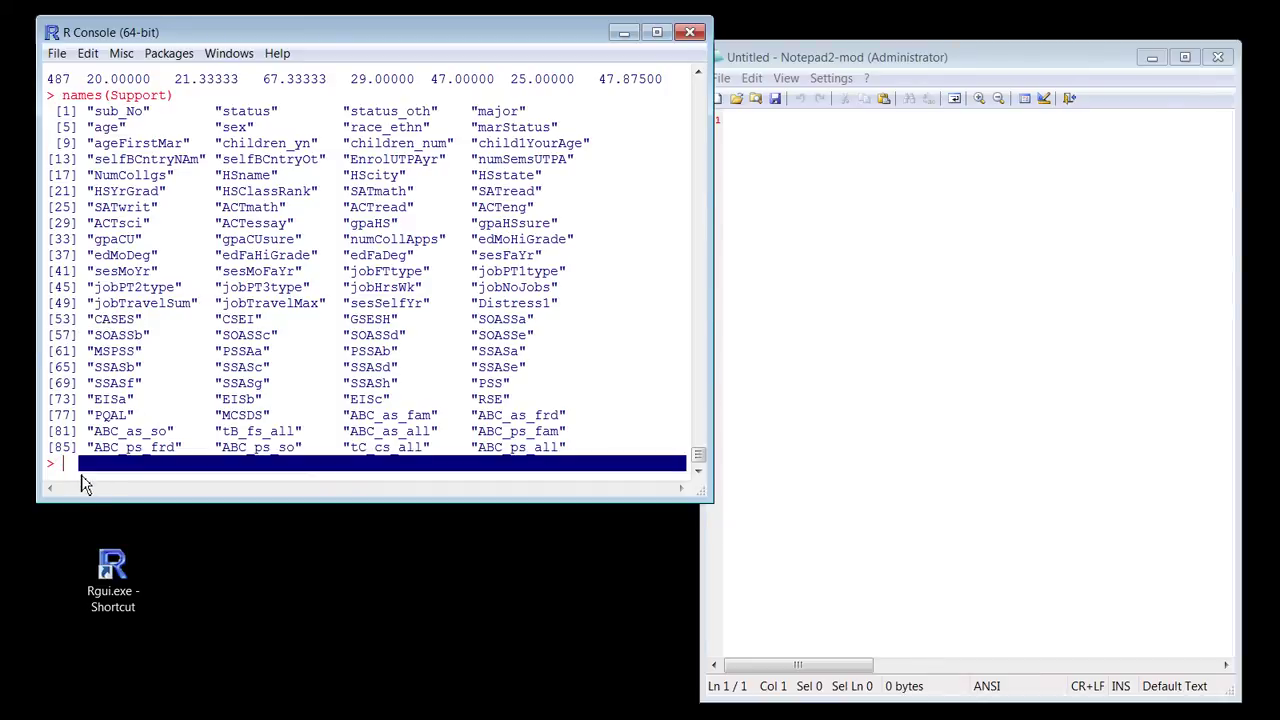
left_click(83, 484)
- Print the values of the CASES variable with Support$CASES
type("Support")
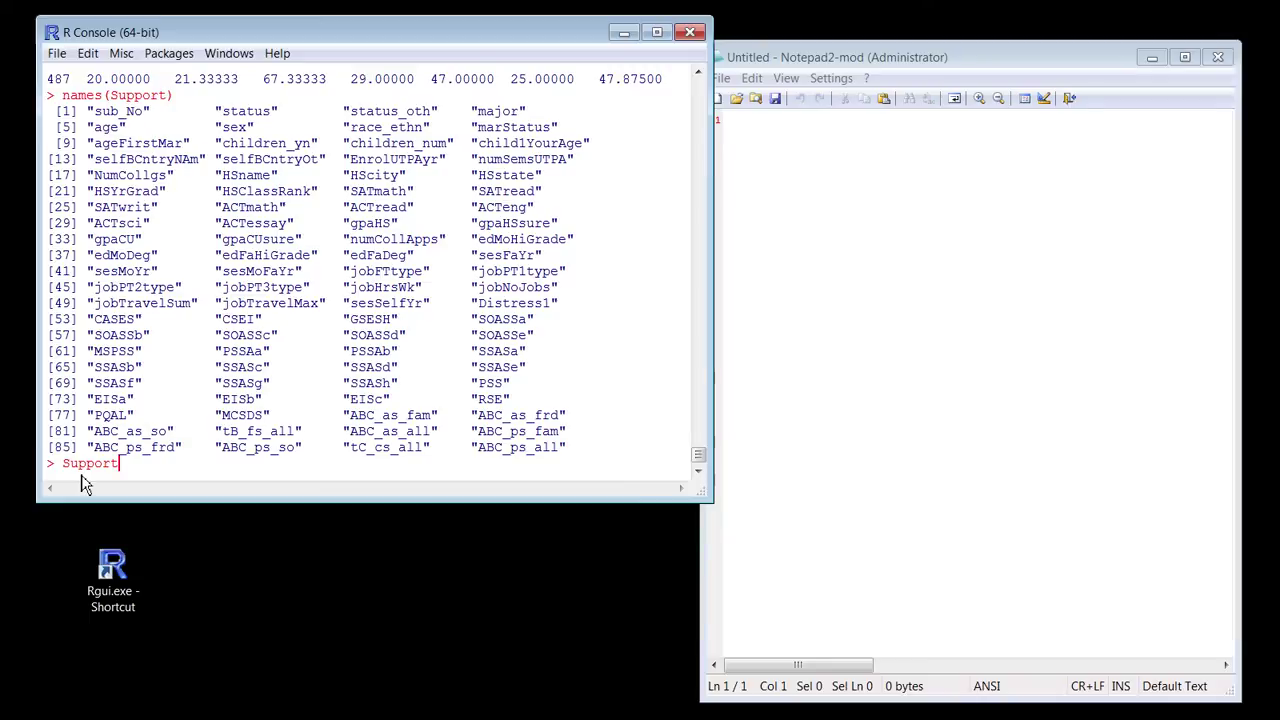
type("$CASES")
key("Return")
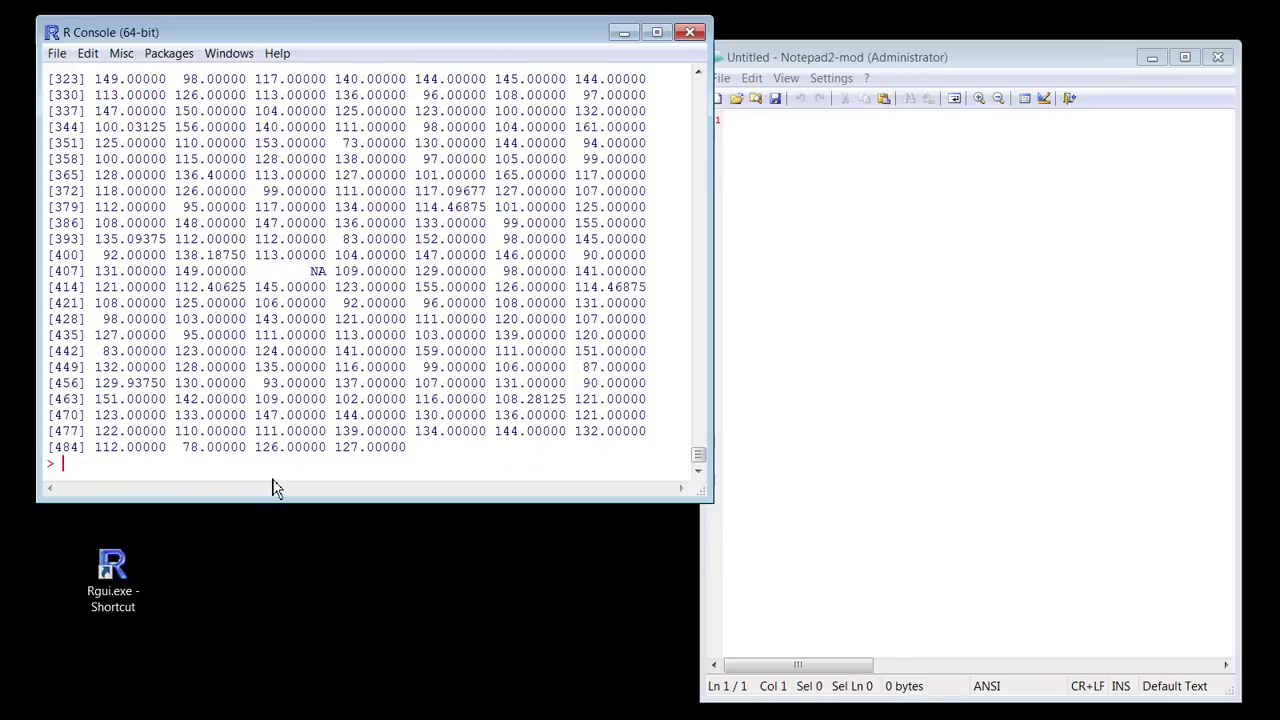
- Make the R Console window taller and examine the printed CASES values from the first row to the last
scroll(225, 345, "up", 18)
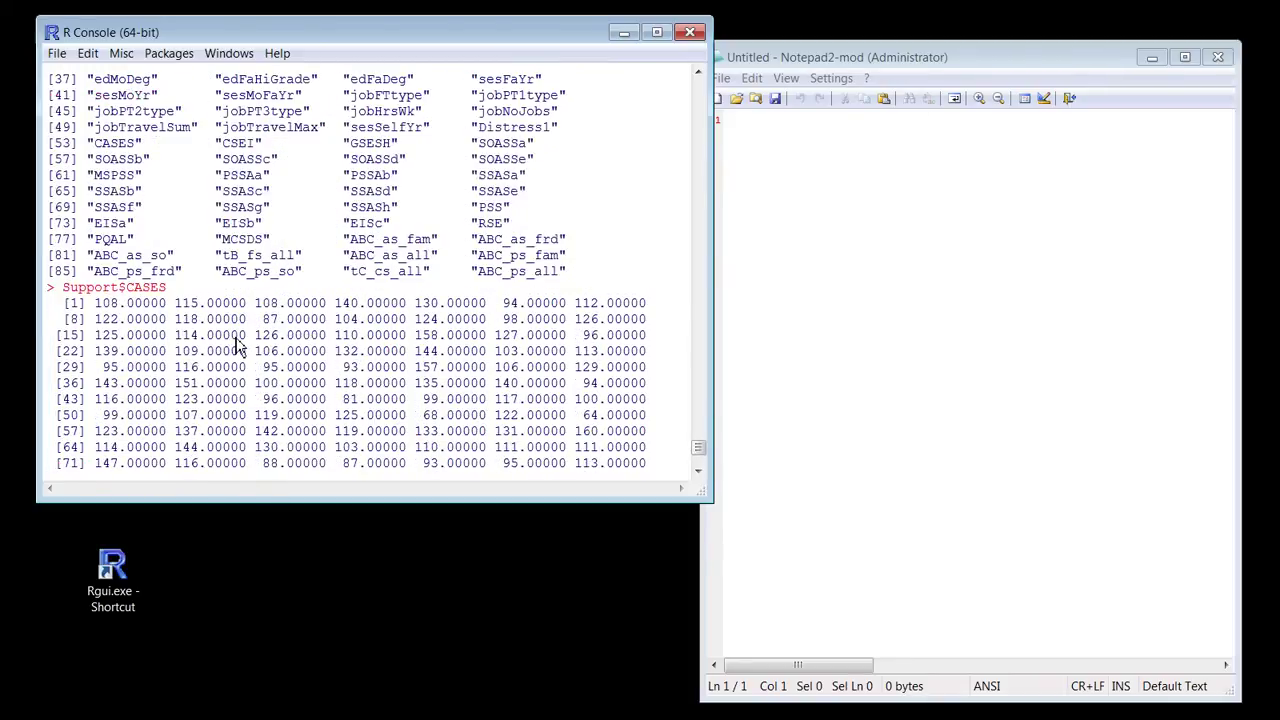
scroll(238, 345, "down", 4)
scroll(238, 345, "up", 3)
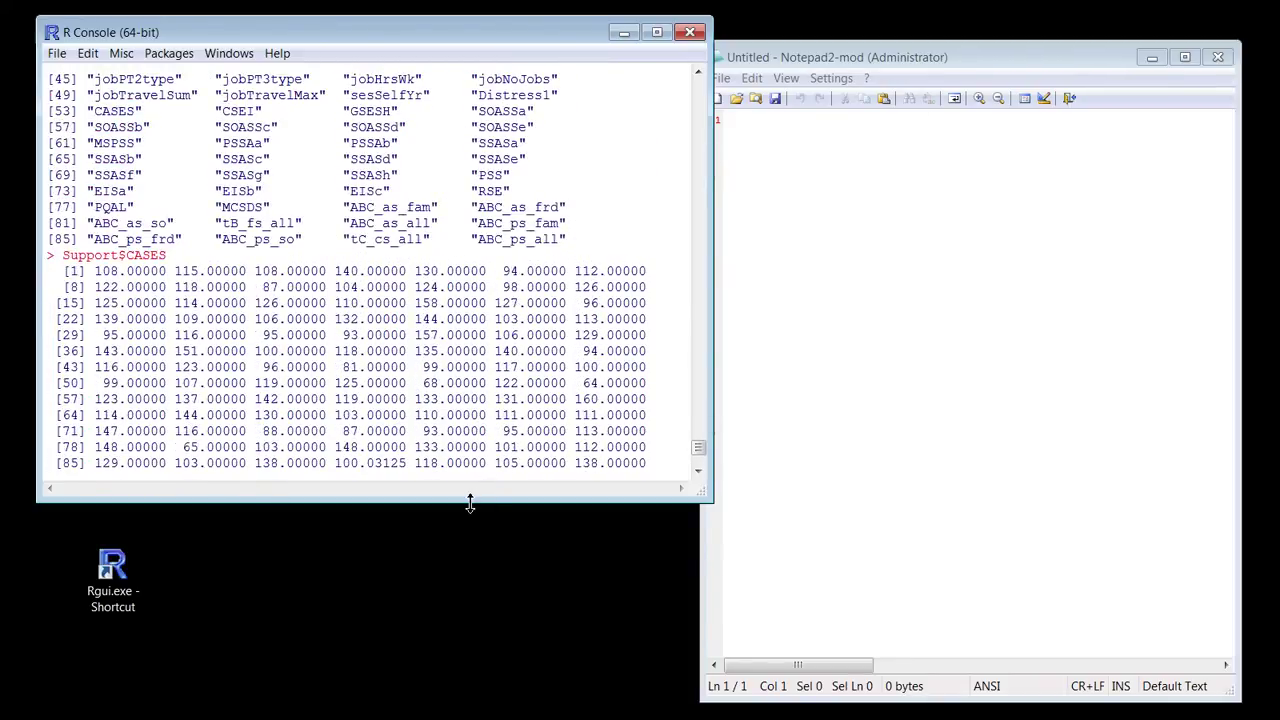
left_click_drag(471, 501, 457, 680)
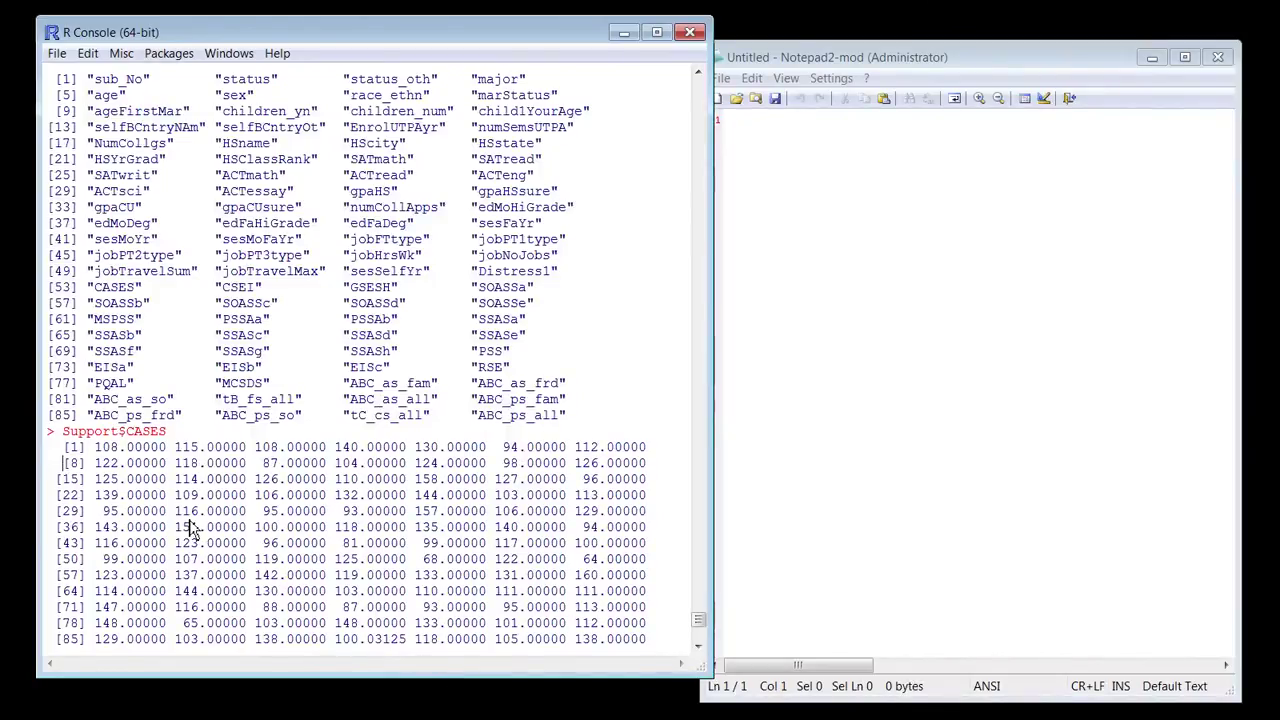
scroll(190, 530, "down", 3)
scroll(190, 530, "down", 1)
scroll(186, 528, "up", 3)
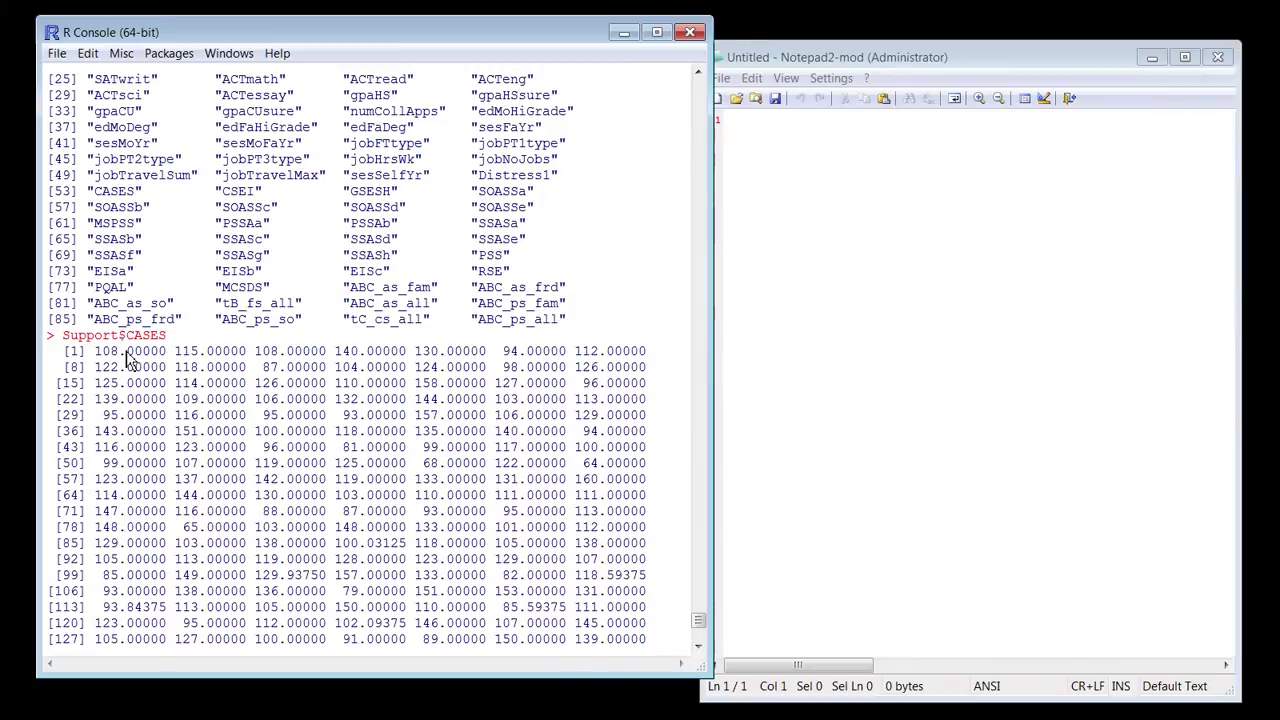
scroll(128, 362, "down", 9)
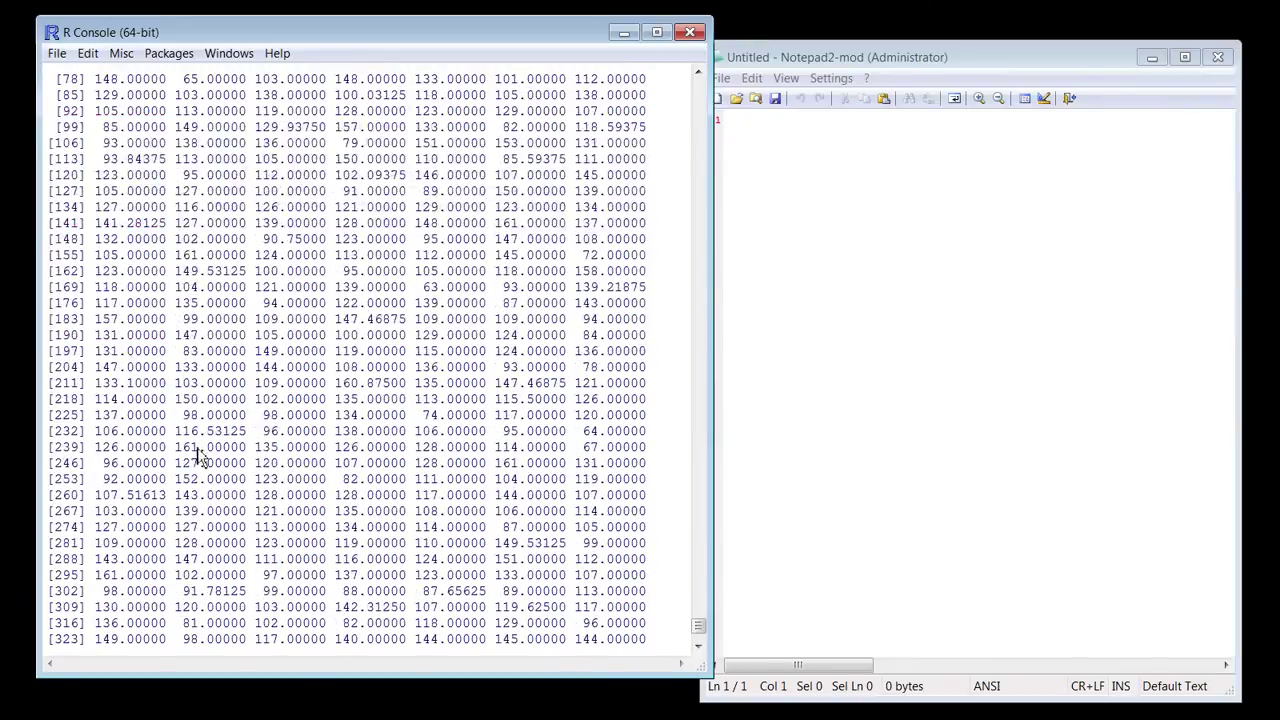
scroll(317, 533, "down", 8)
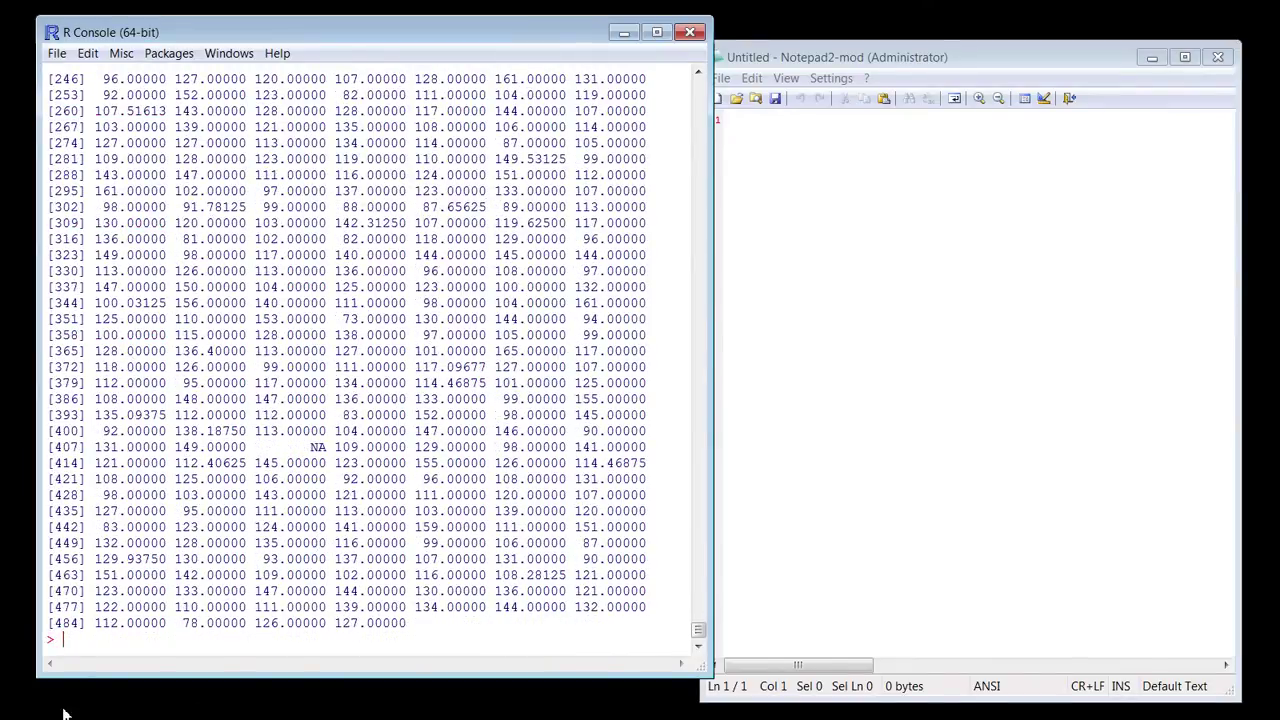
- Compute summary statistics for the CASES variable with summary(Support$CASES)
key("Up")
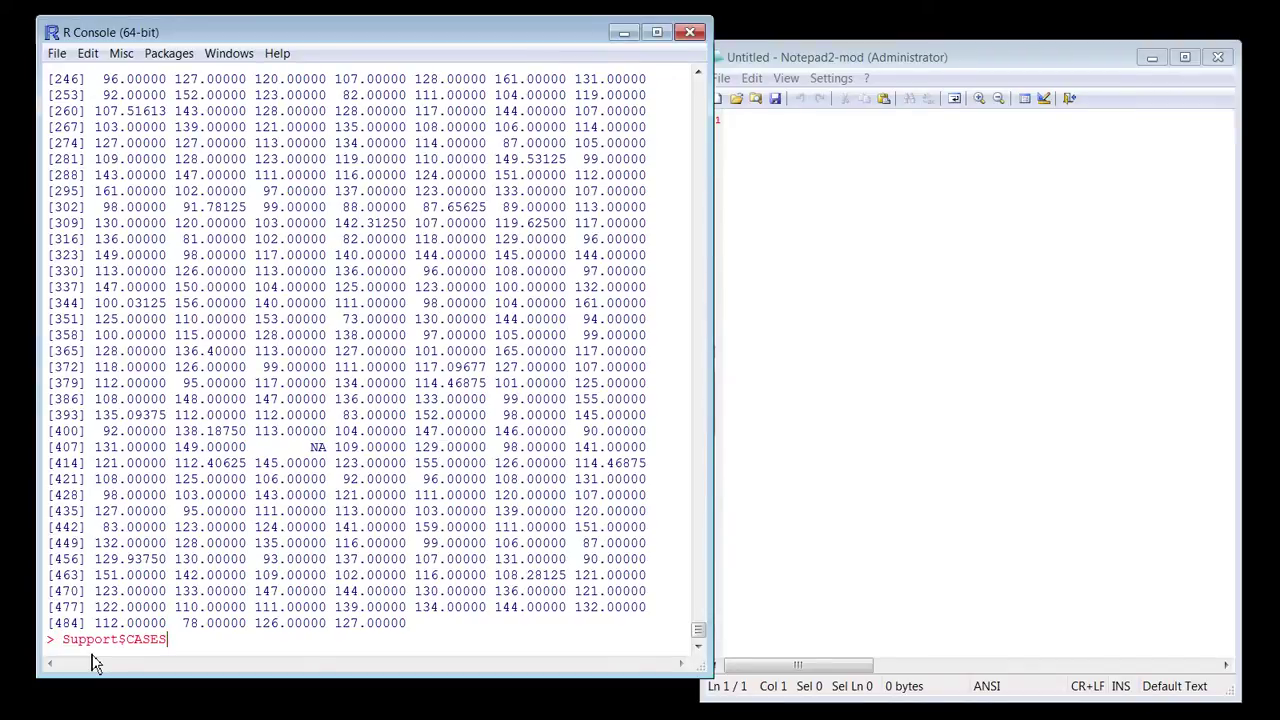
key("Home")
type("summary(")
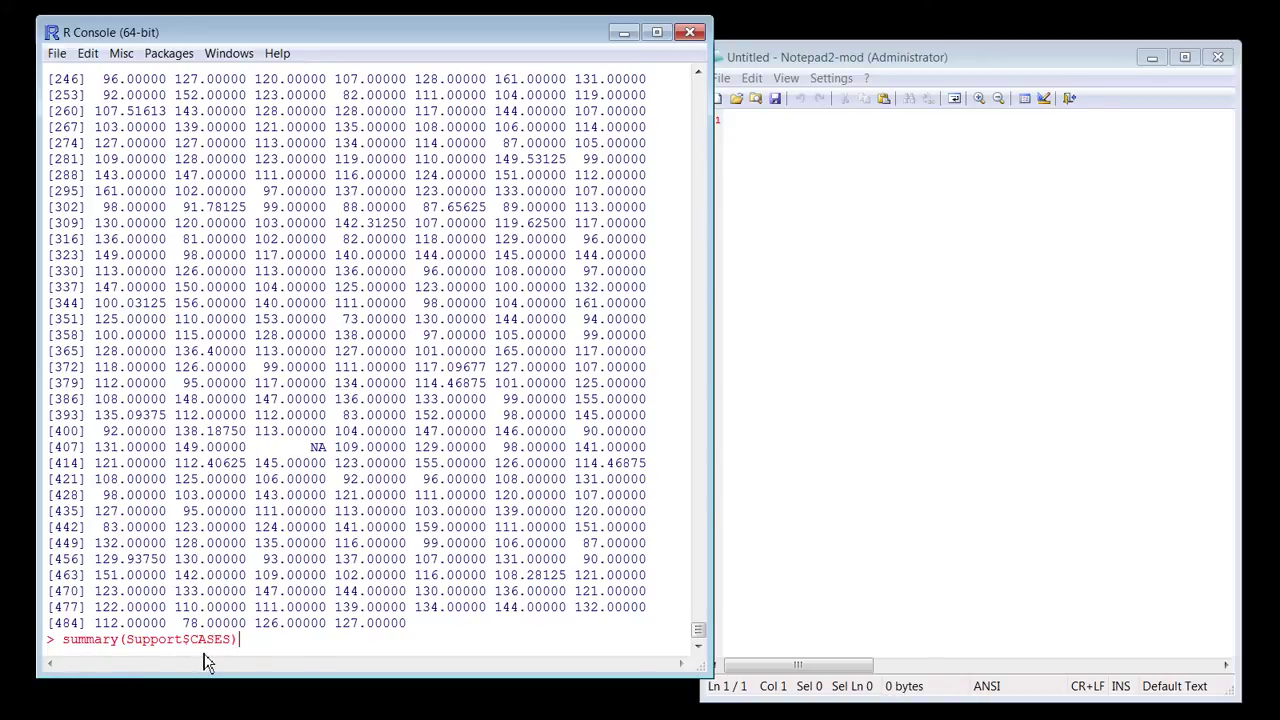
key("Return")
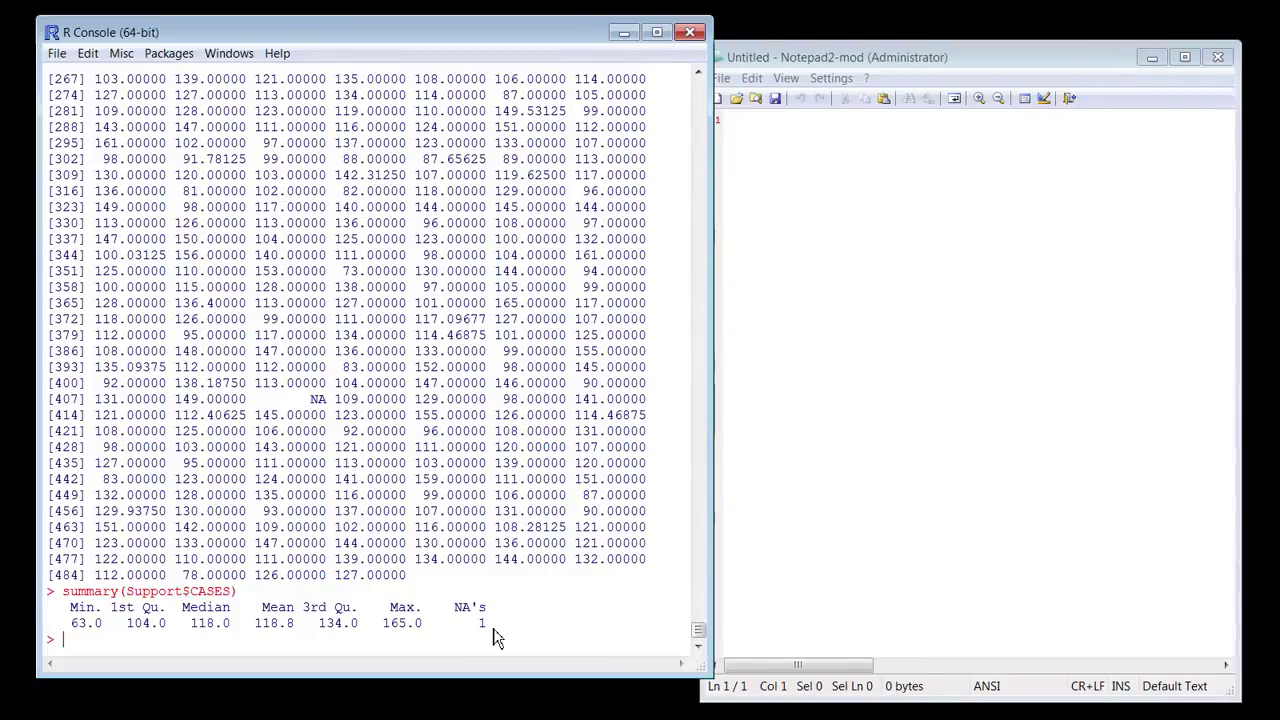
- Request the standard deviation of the CASES variable with sd(Support$CASES), reusing the summary command
key("Up")
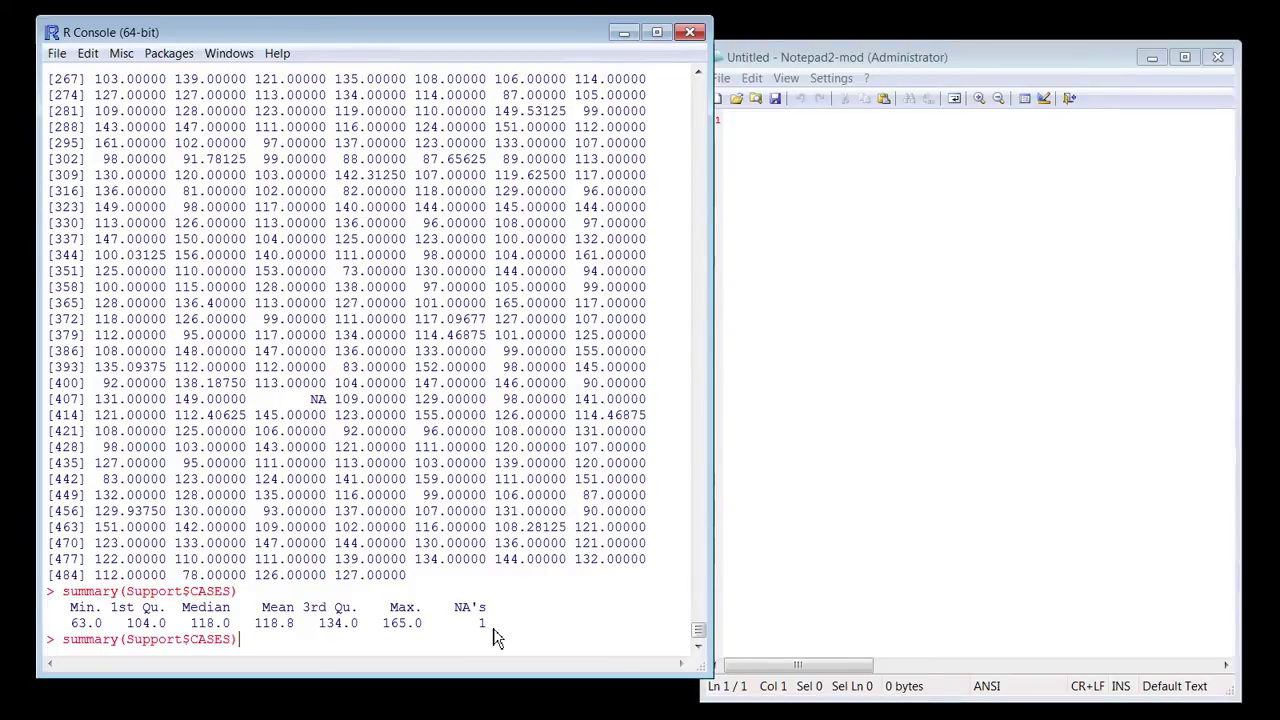
key("Home")
key("Delete")
key("Delete")
key("Delete")
key("Delete")
key("Delete")
key("Delete")
key("Delete")
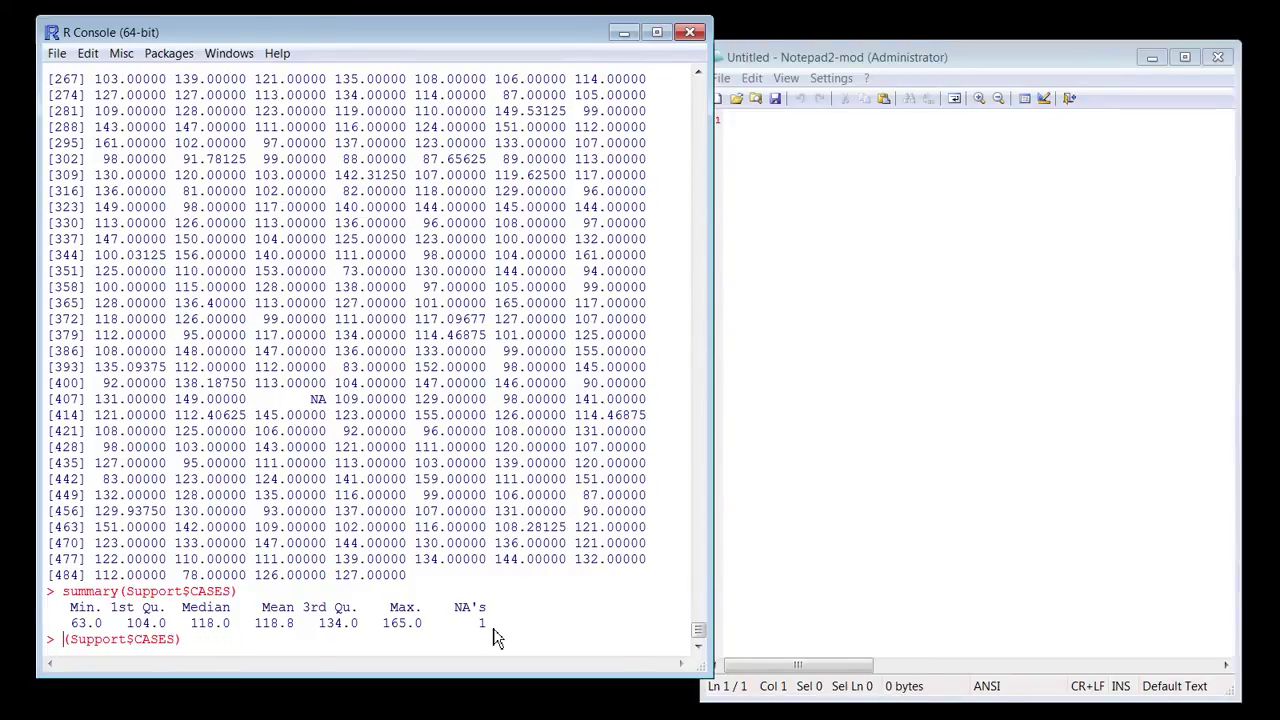
type("sd")
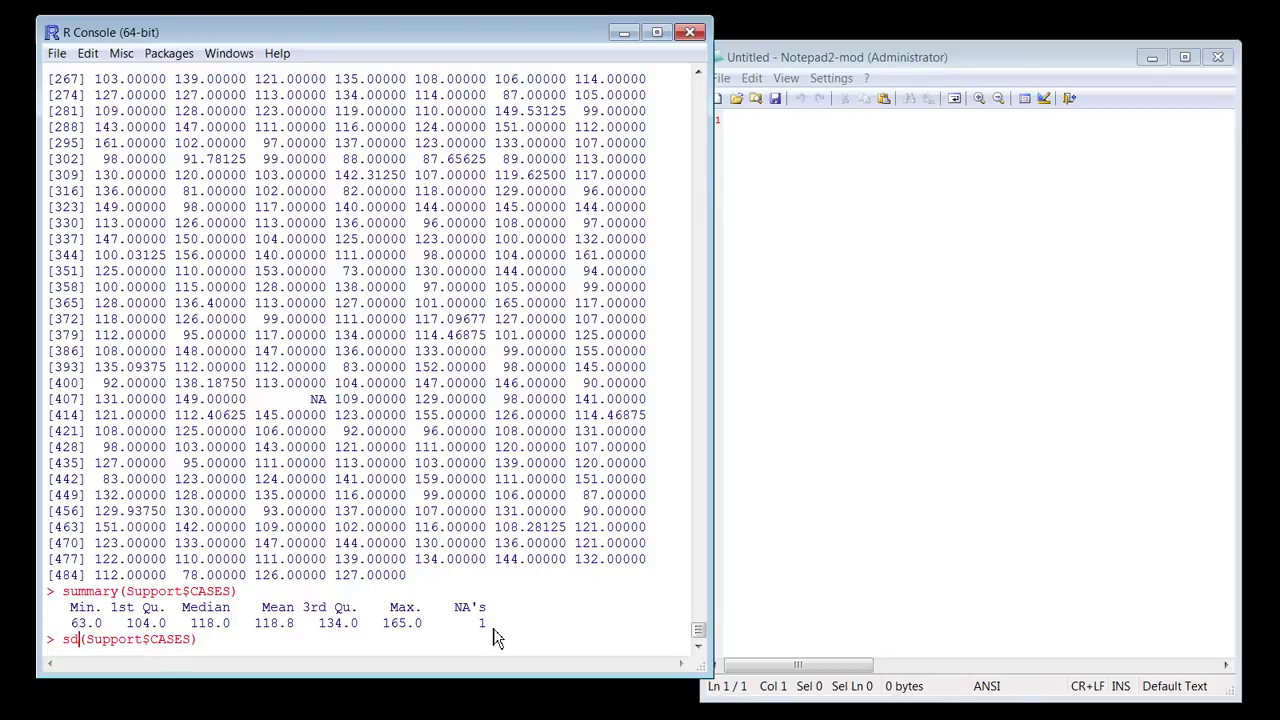
key("Return")
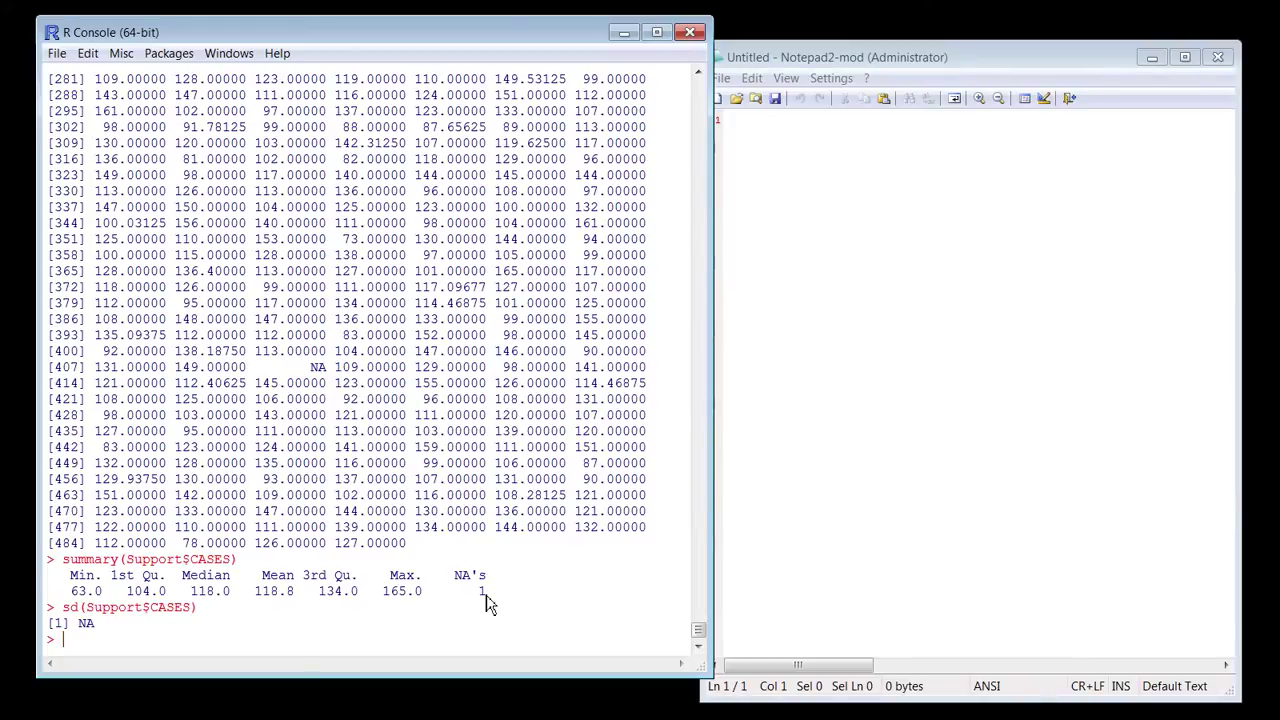
- Compute the standard deviation without missing values using sd(Support$CASES, na.rm=TRUE), and highlight the result
key("Up")
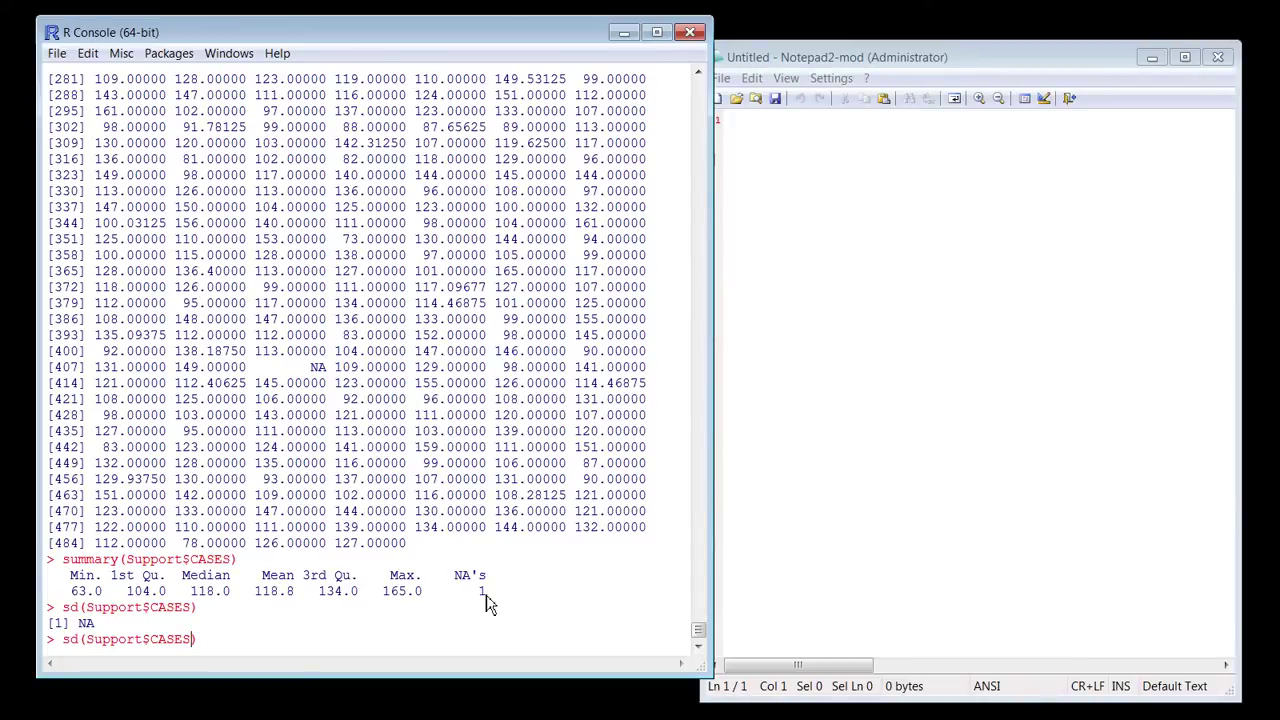
type(",")
type(" na.")
type("rm")
type("=TRUE")
key("Return")
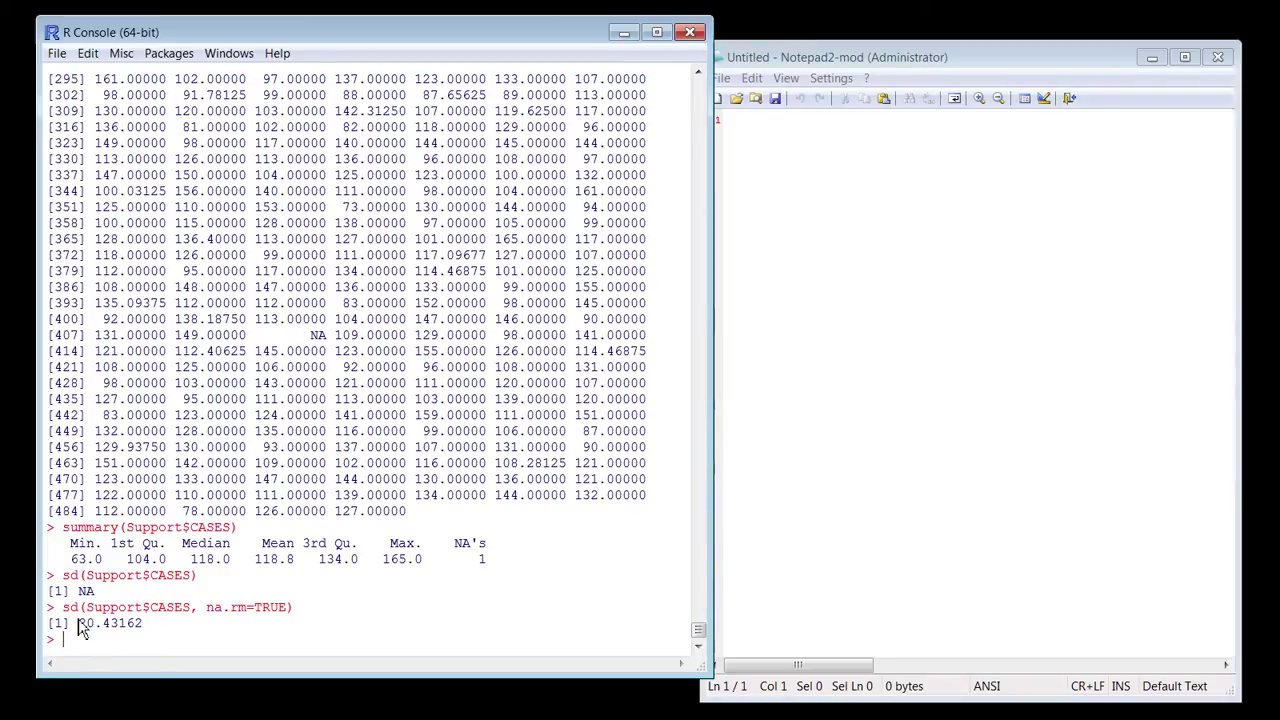
left_click_drag(80, 625, 121, 631)
key("ctrl+c")
- Plot a histogram of the CASES variable with hist(Support$CASES), bring the graph into view and close it
key("Up")
key("Up")
key("Home")
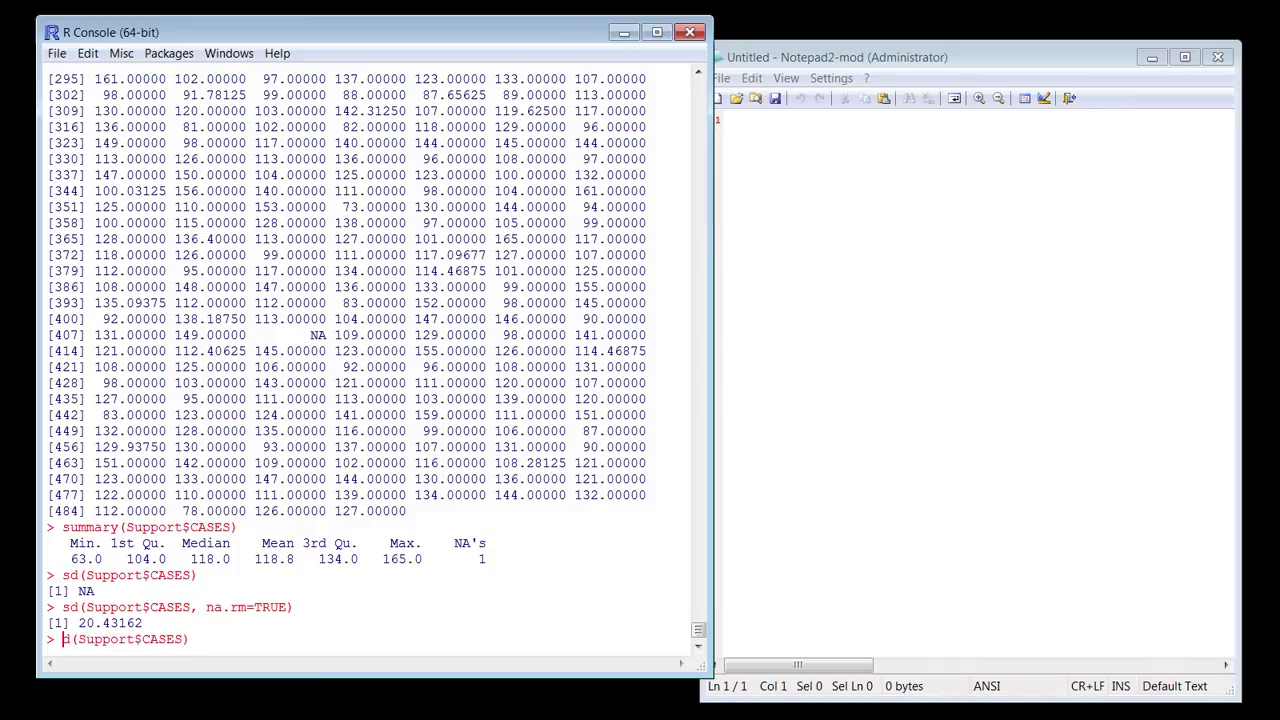
key("Delete")
key("Delete")
type("hist")
key("Return")
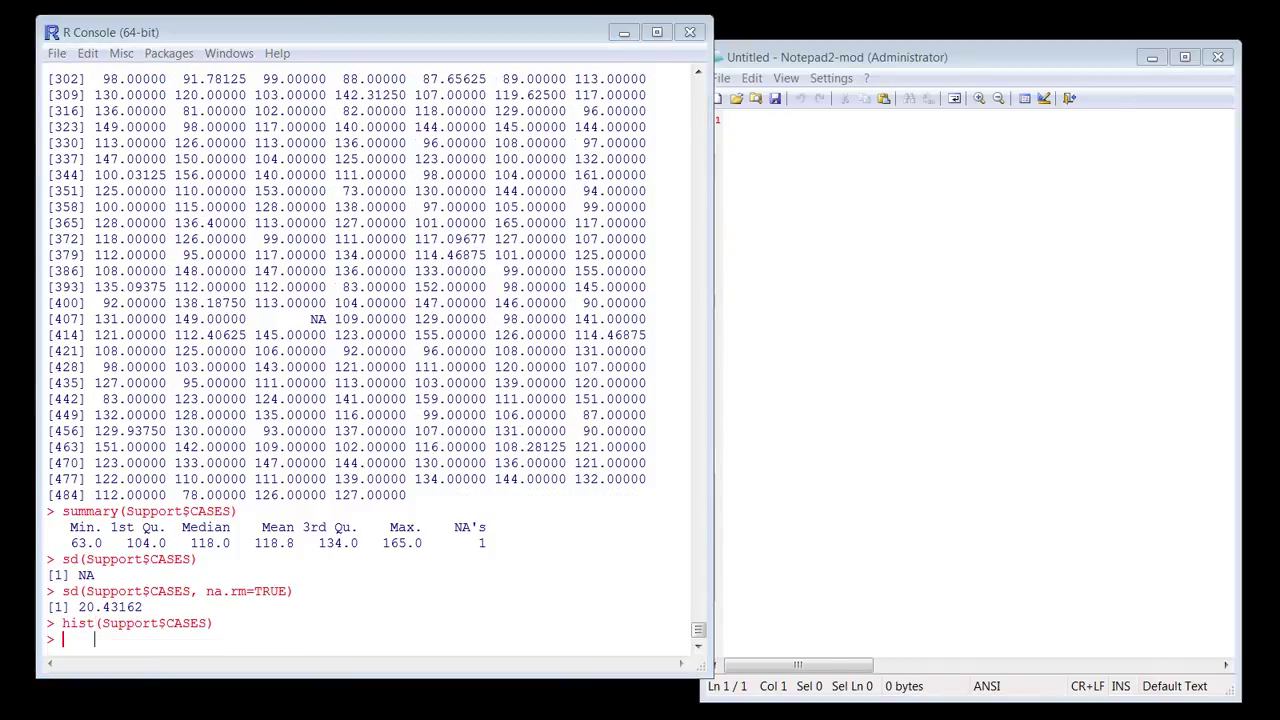
left_click_drag(925, 555, 790, 100)
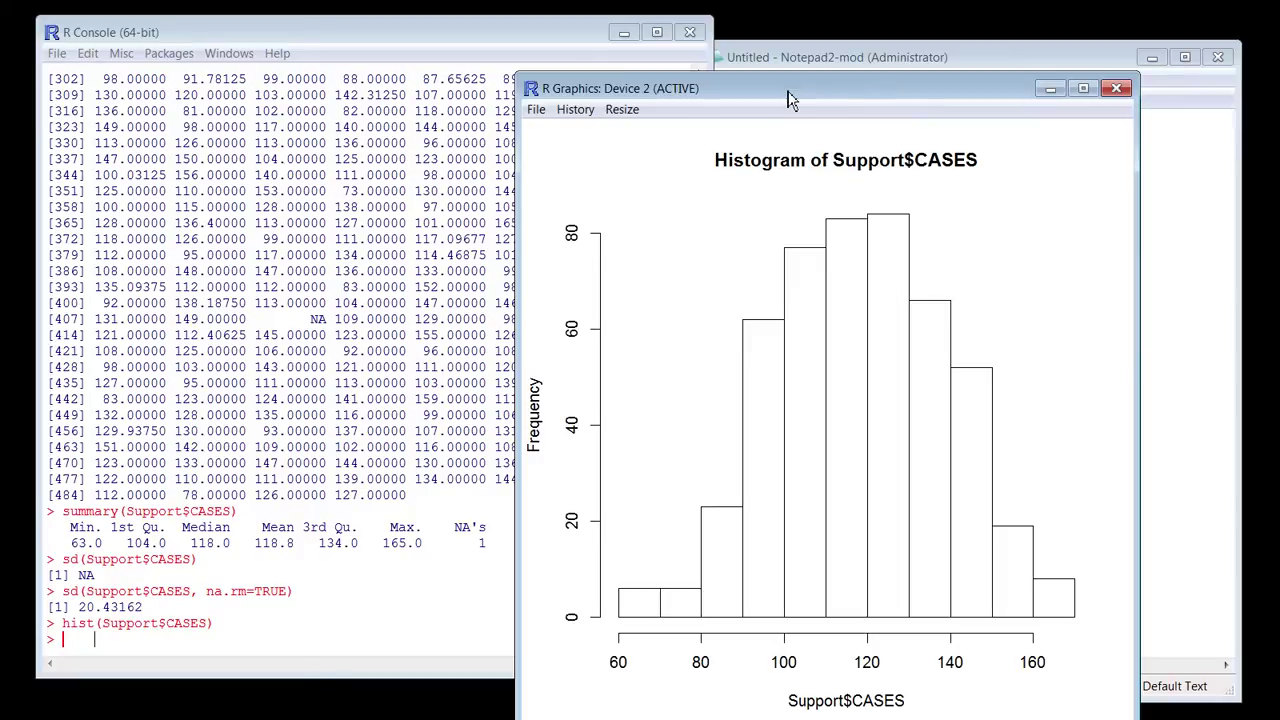
left_click(1116, 90)
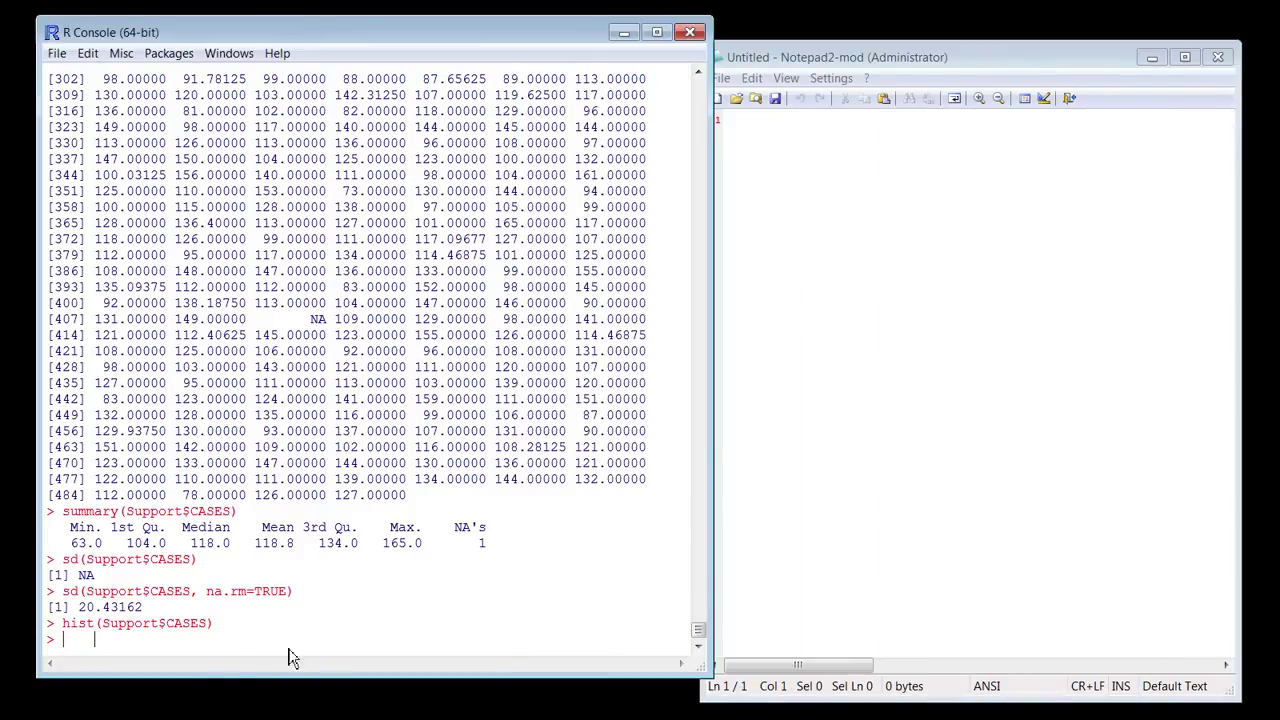
- Draw a normal Q-Q plot with qqnorm(Support$CASES), bring the graph into view and close it
key("Up")
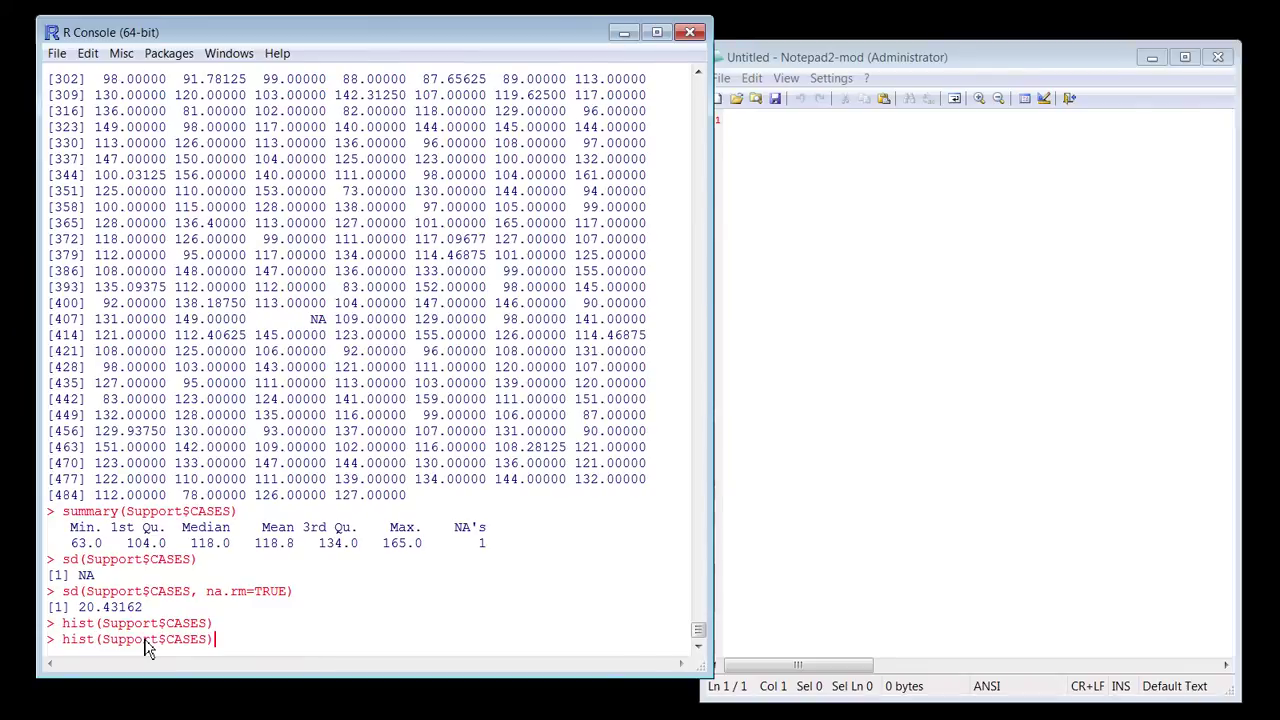
key("Home")
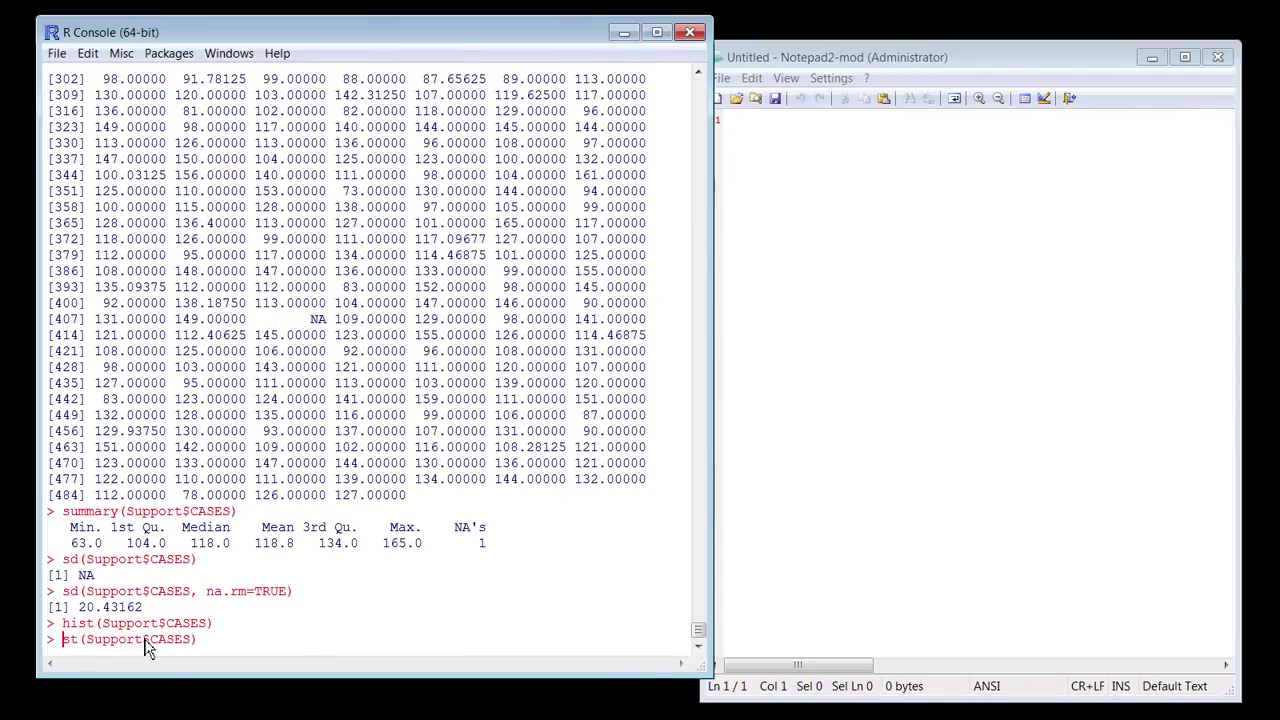
key("Delete")
key("Delete")
key("Delete")
key("Delete")
type("qq")
type("norm")
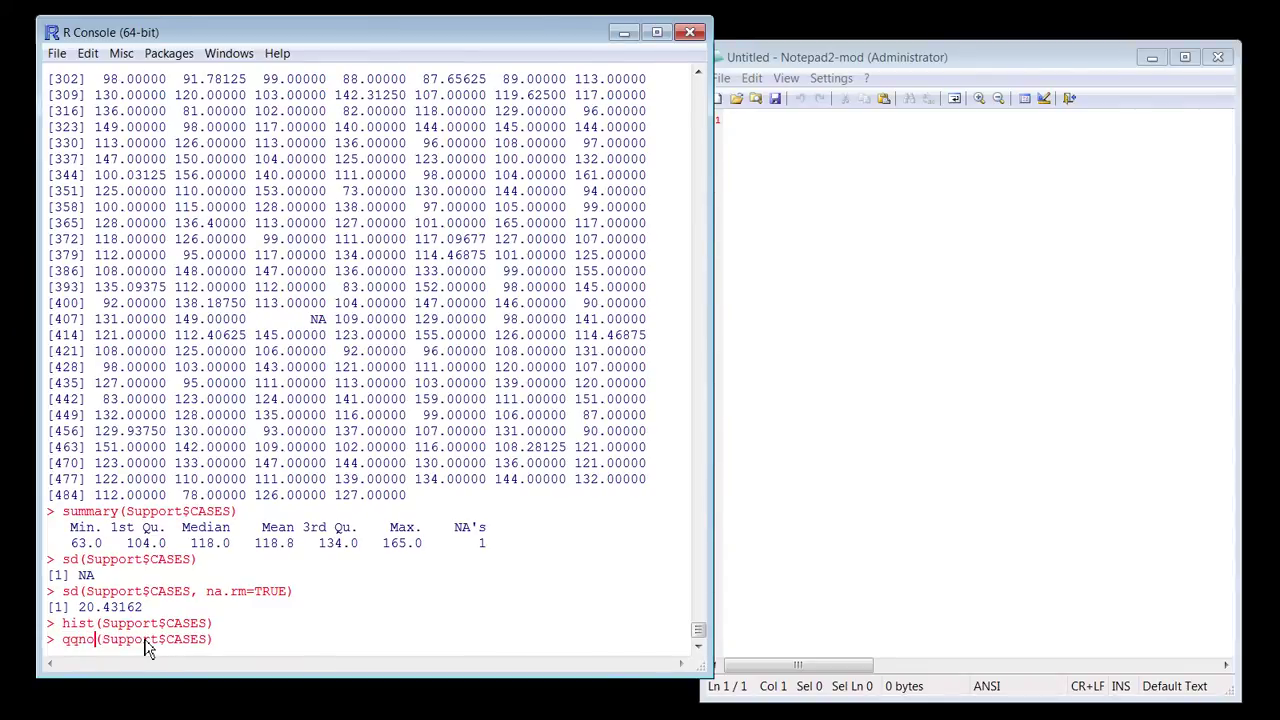
key("Return")
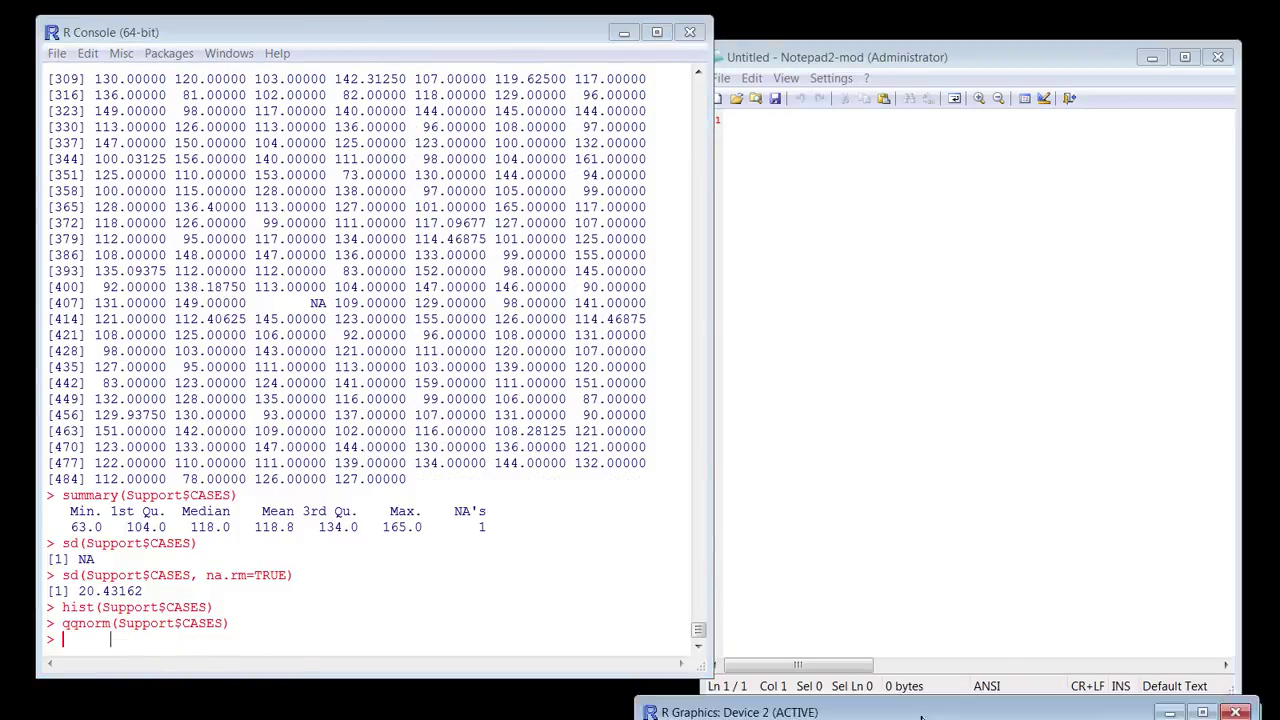
left_click_drag(1009, 702, 774, 51)
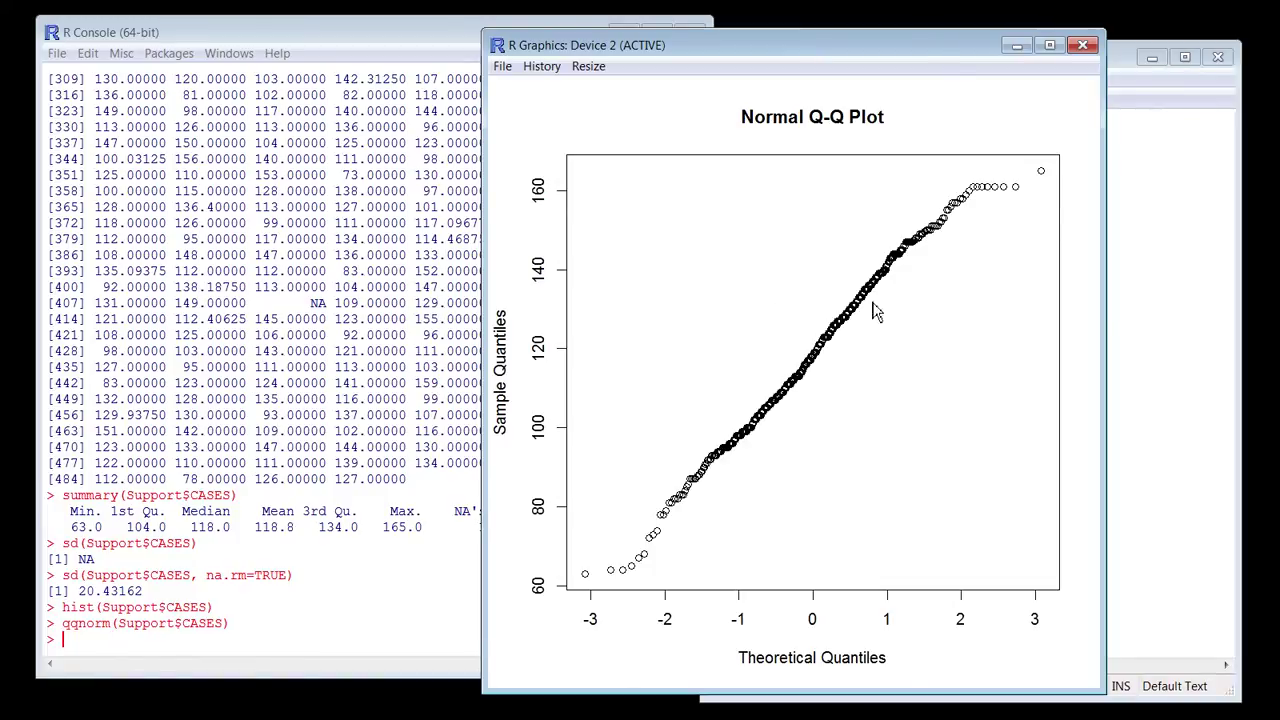
left_click(1084, 46)
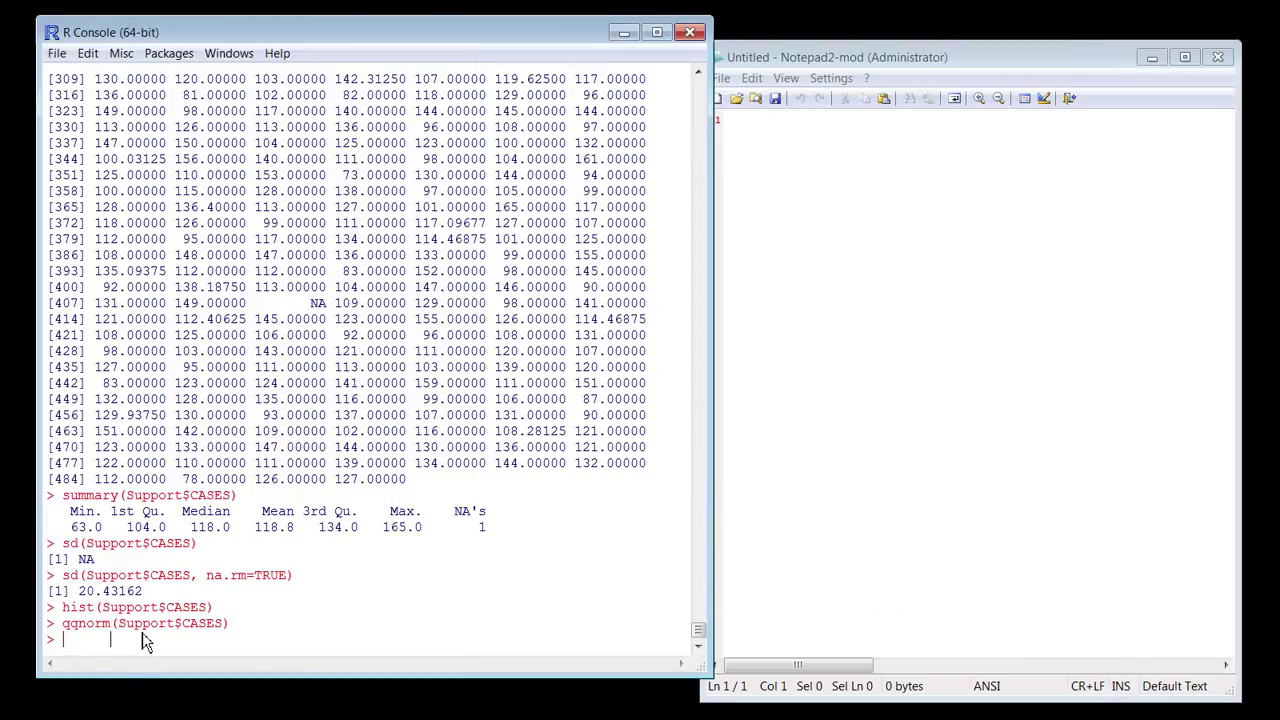
- Draw a box plot of the CASES variable with boxplot(Support$CASES), bring the graph into view and close it
key("Up")
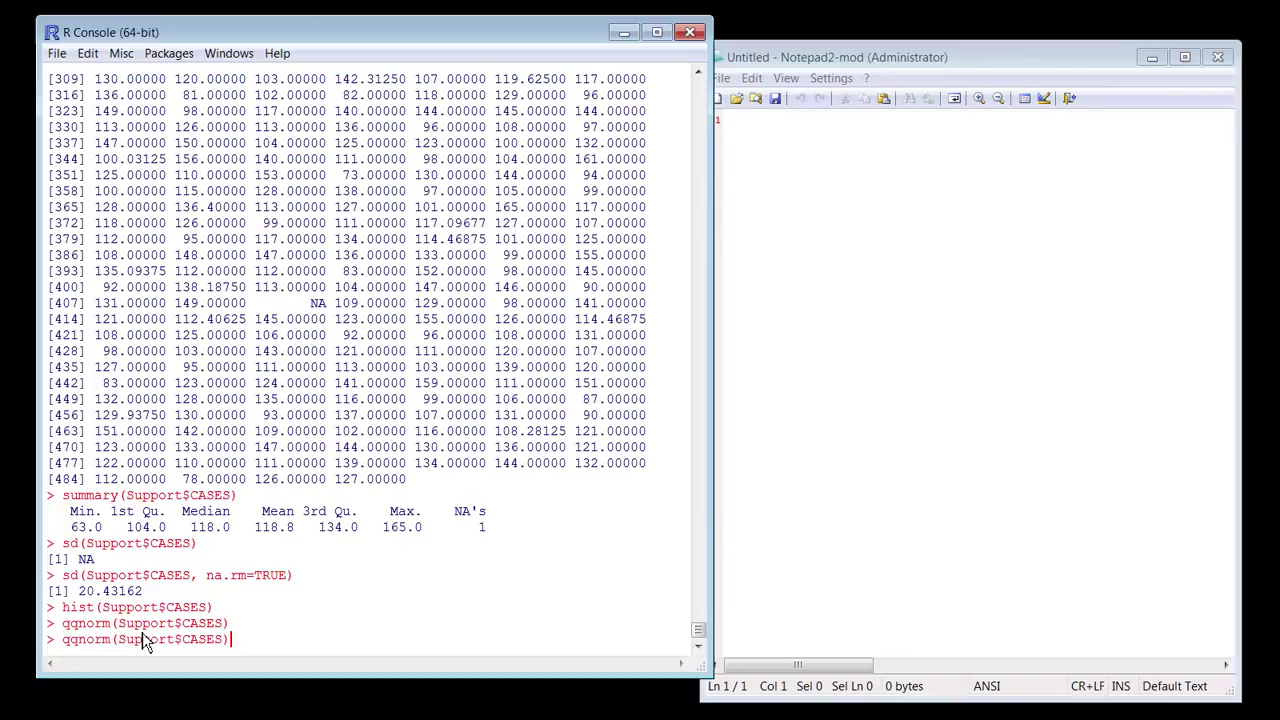
key("Left")
key("Left")
key("Left")
key("Left")
key("Left")
key("Left")
key("Left")
key("Left")
key("Left")
key("Left")
key("Left")
key("Left")
key("Left")
key("Left")
key("Left")
key("BackSpace")
key("BackSpace")
key("BackSpace")
key("BackSpace")
key("BackSpace")
key("BackSpace")
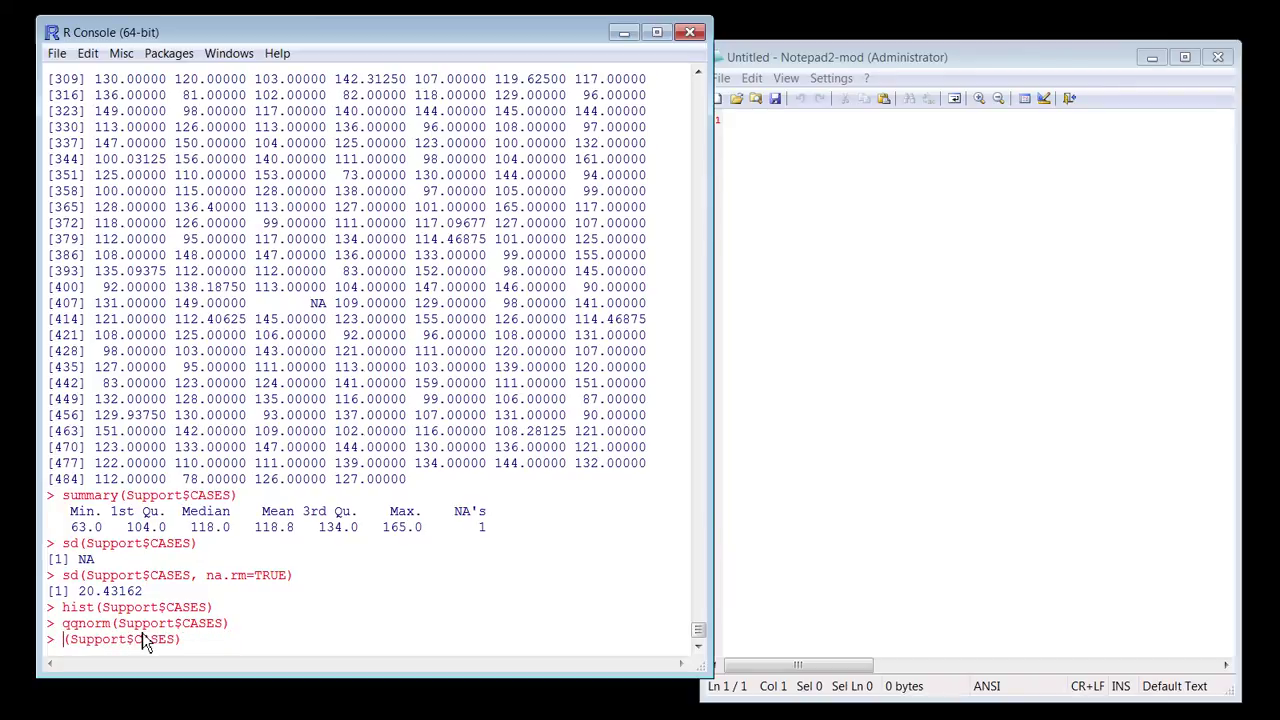
type("boxplot")
key("Return")
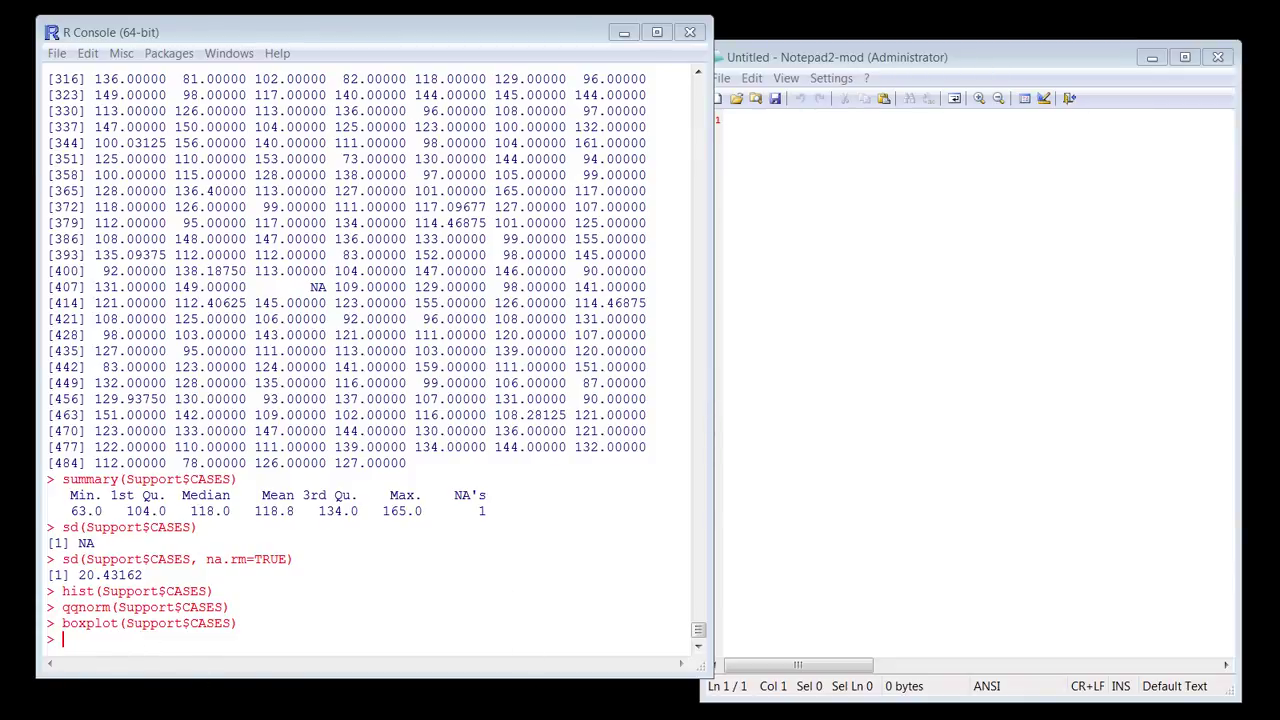
left_click_drag(837, 689, 615, 86)
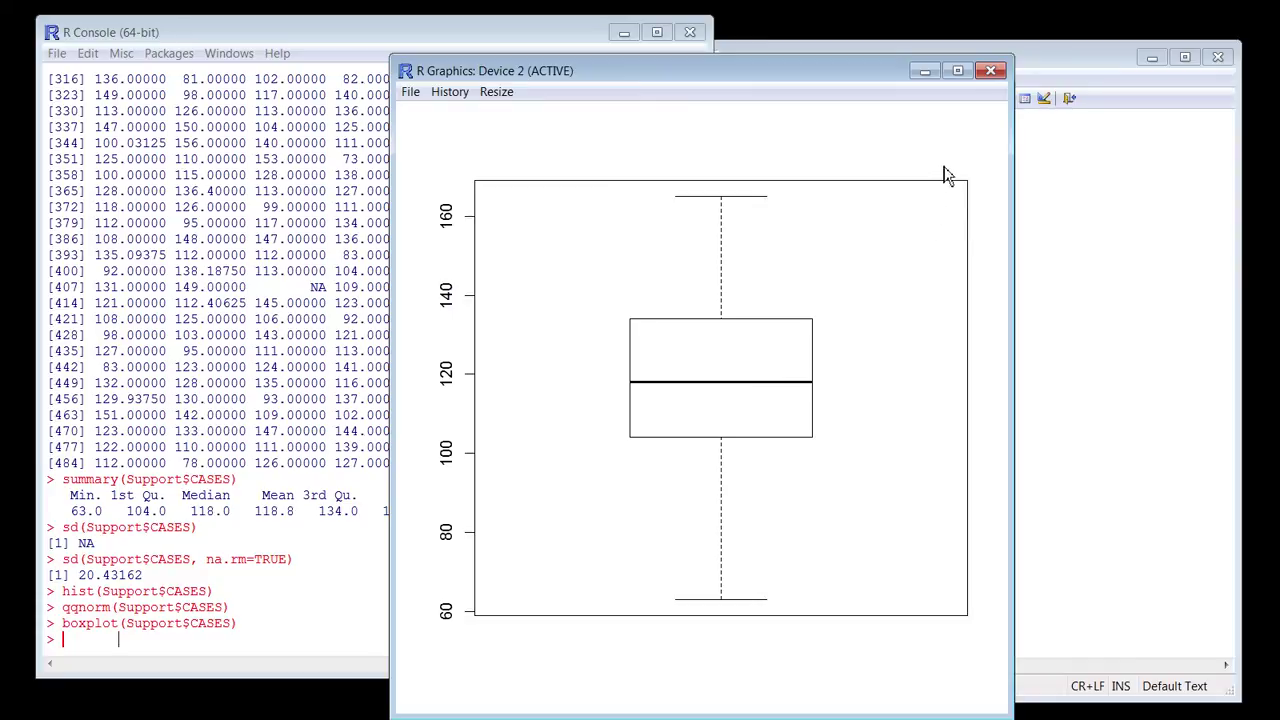
left_click(991, 72)
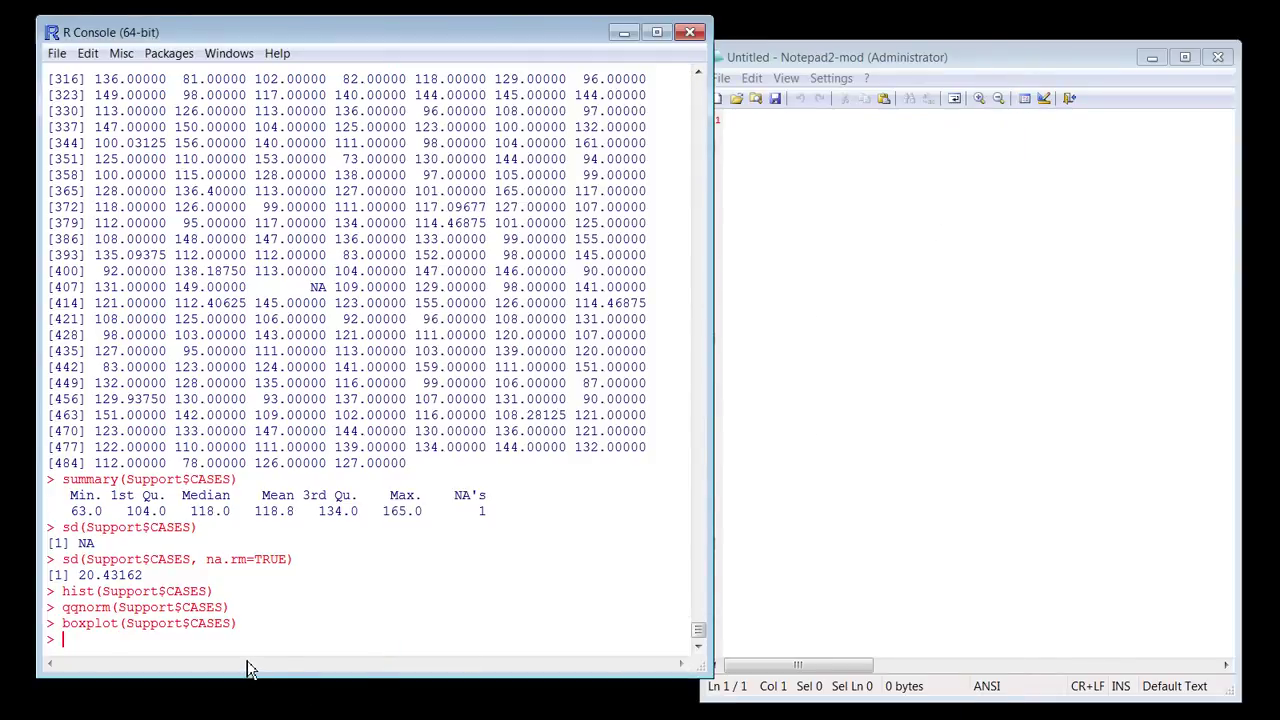
- Open the help page with ?boxplot, examine the default method's arguments and the horizontal option, and close the page
key("Up")
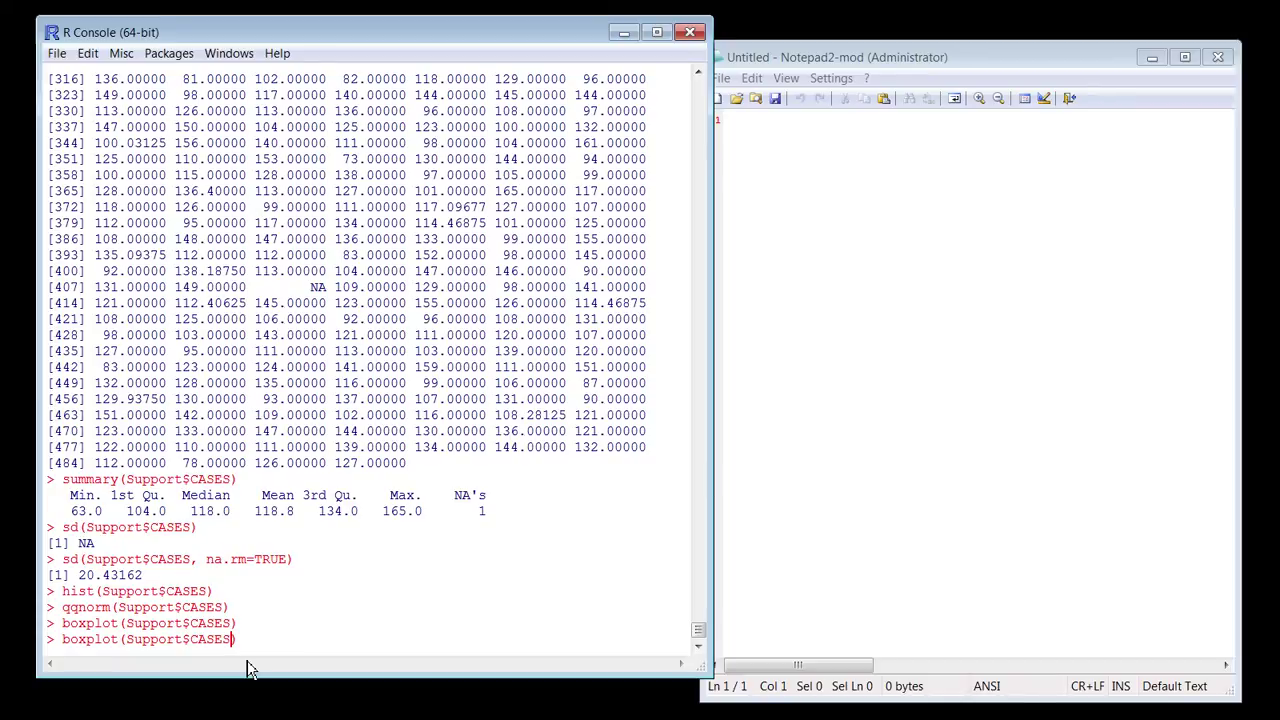
key("Escape")
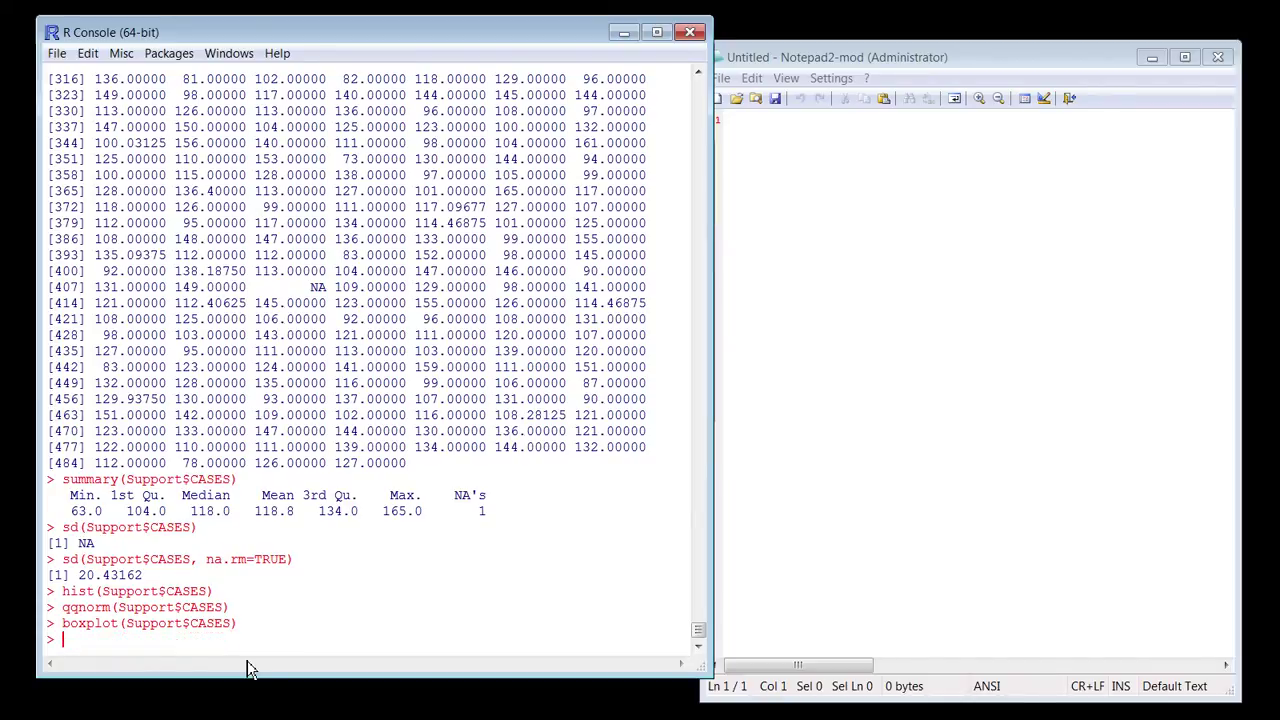
type("?boxplot")
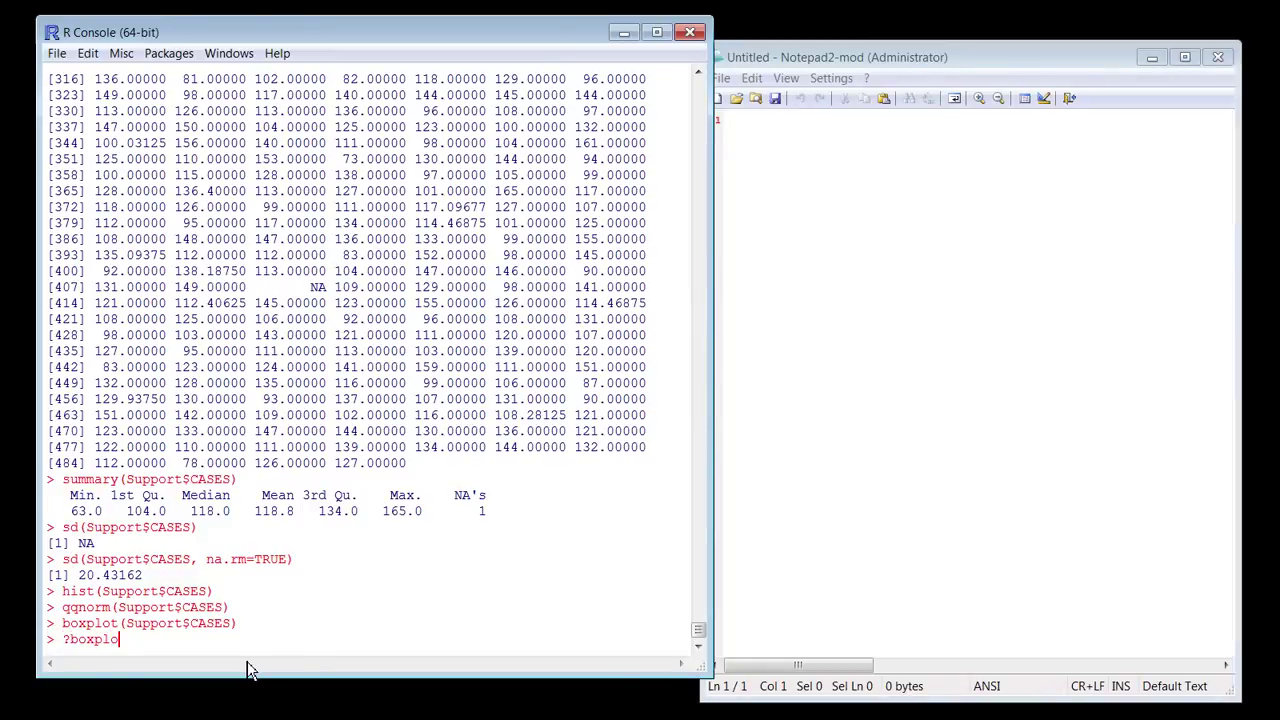
key("Return")
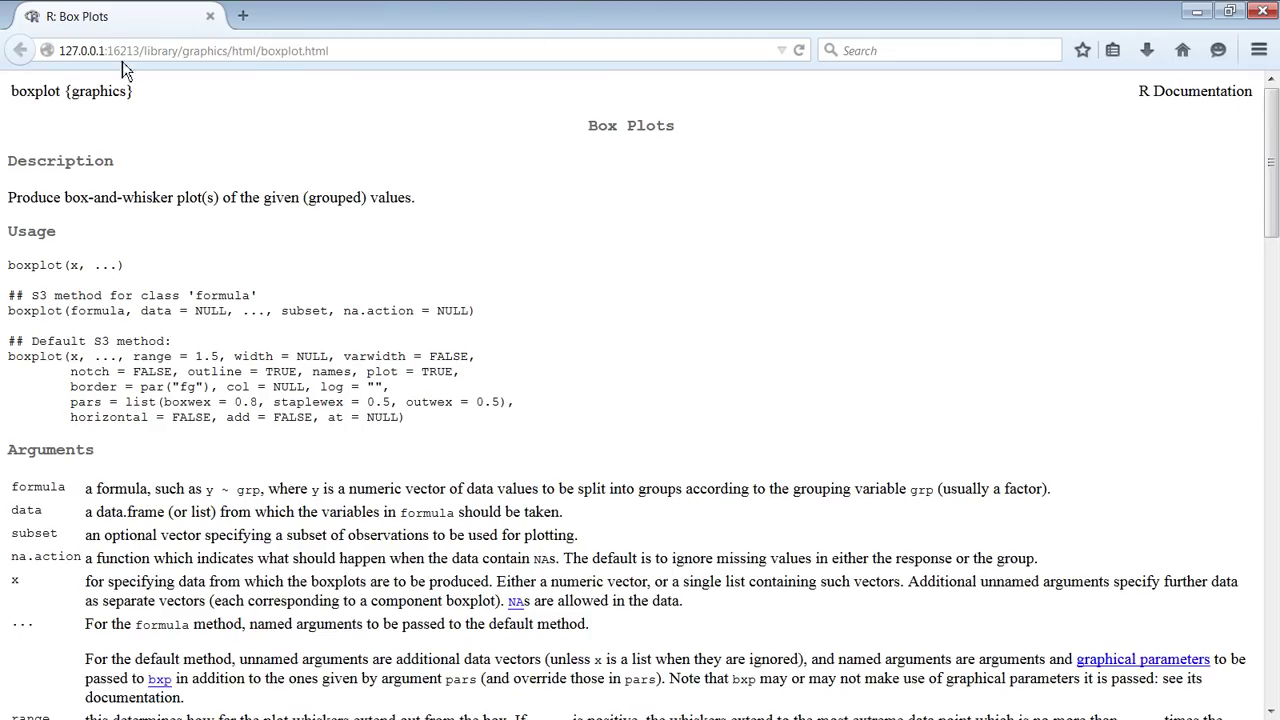
left_click_drag(14, 96, 105, 132)
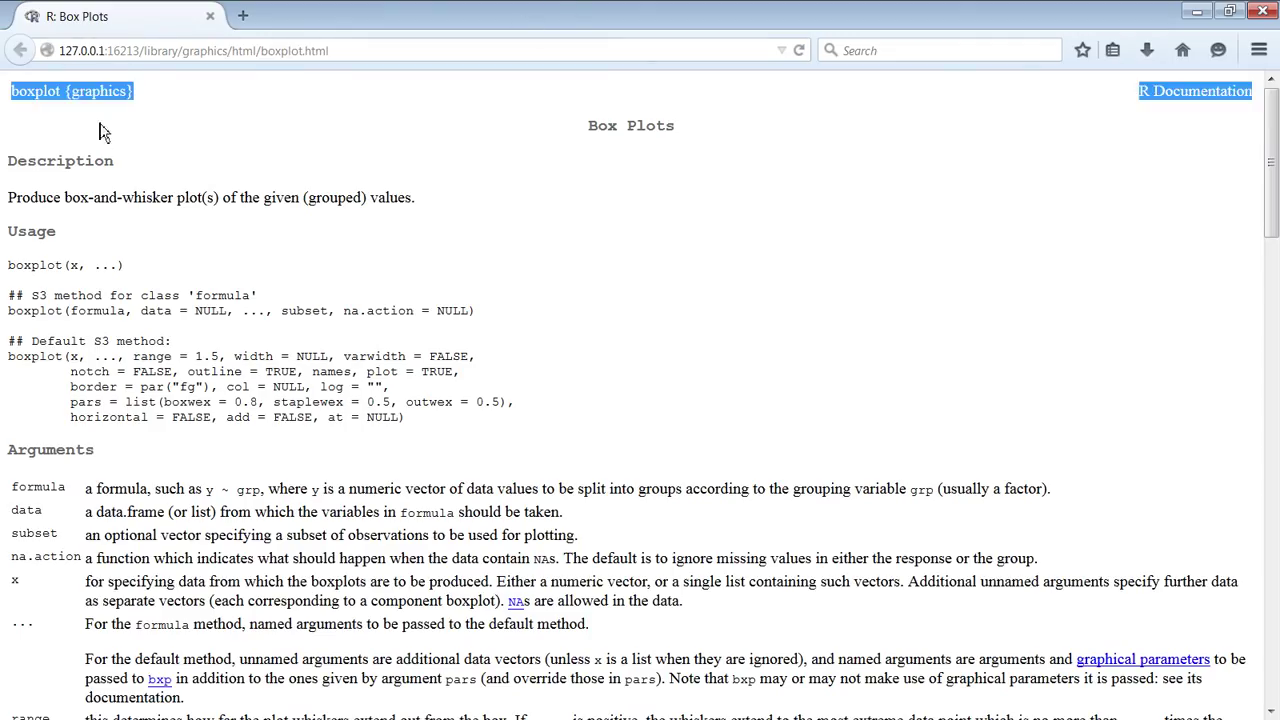
left_click(68, 310)
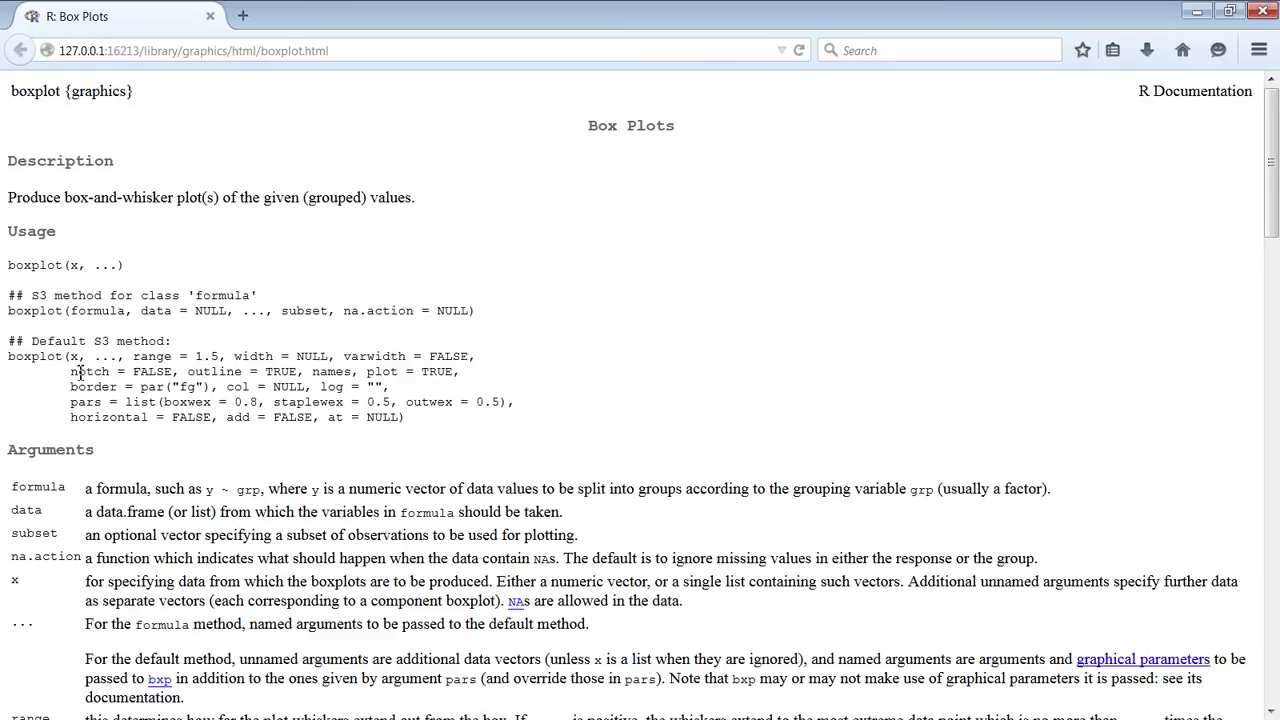
left_click_drag(73, 358, 393, 421)
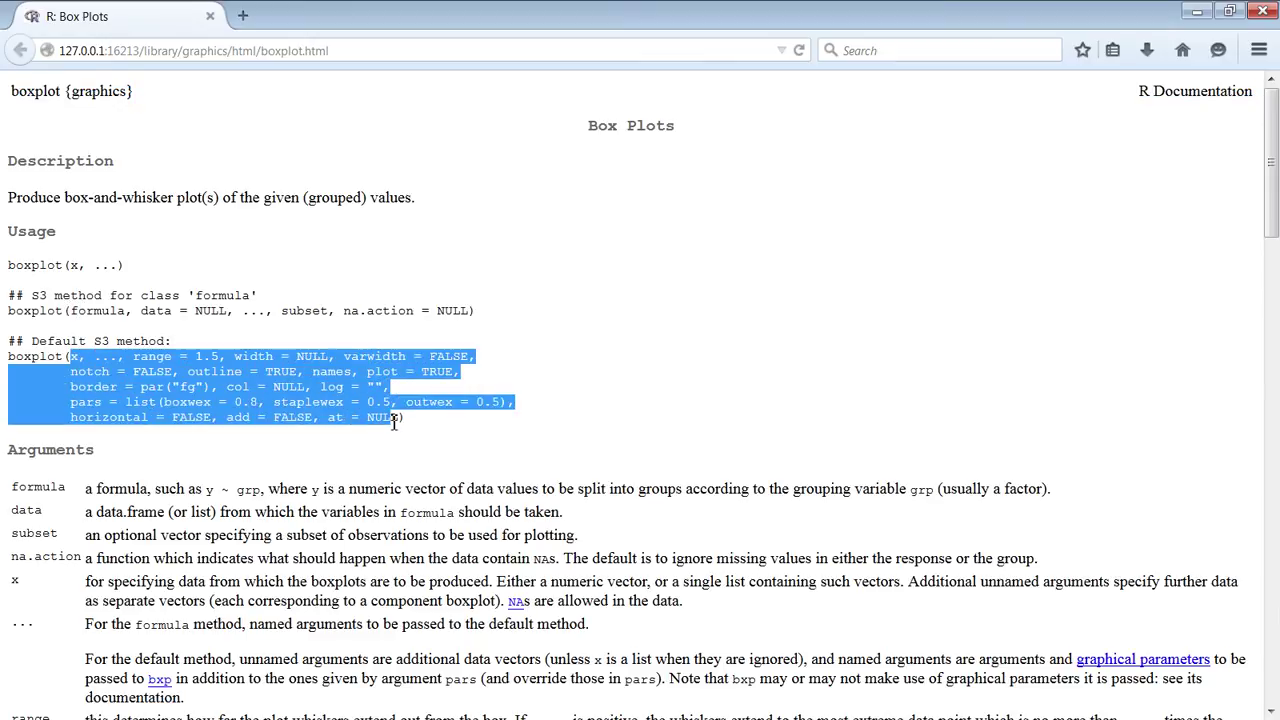
left_click(334, 417)
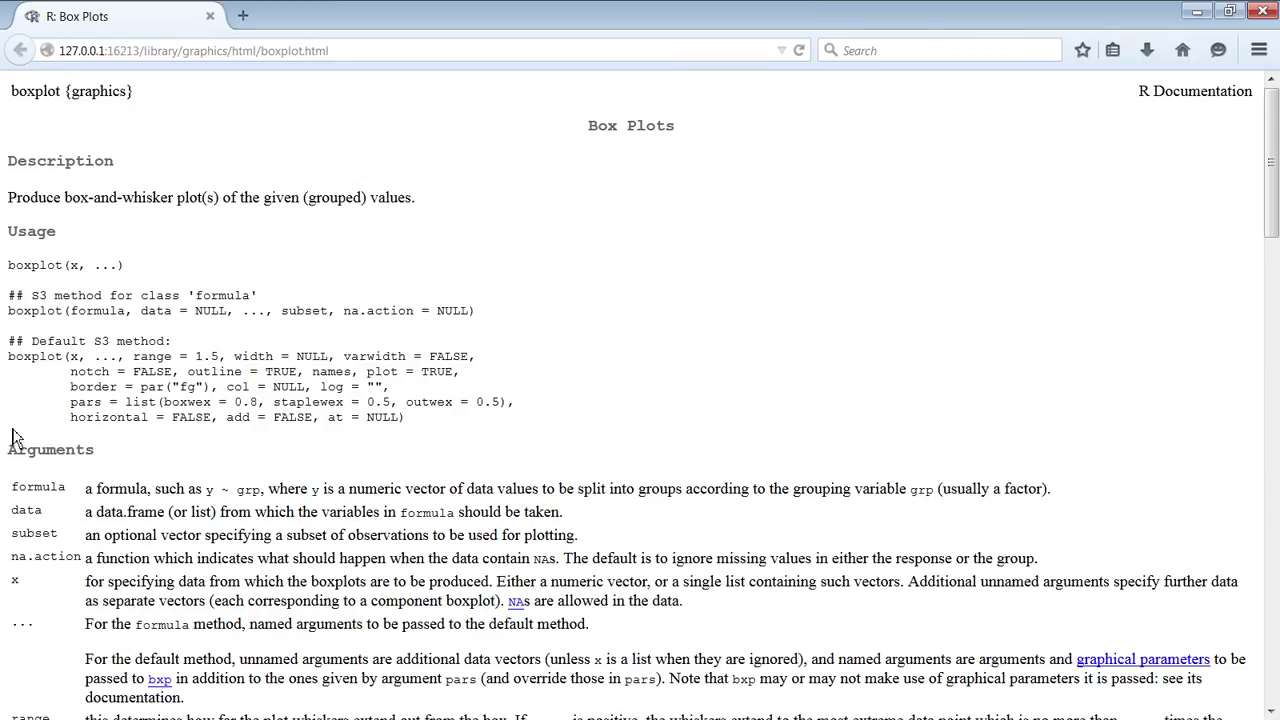
left_click_drag(73, 420, 196, 418)
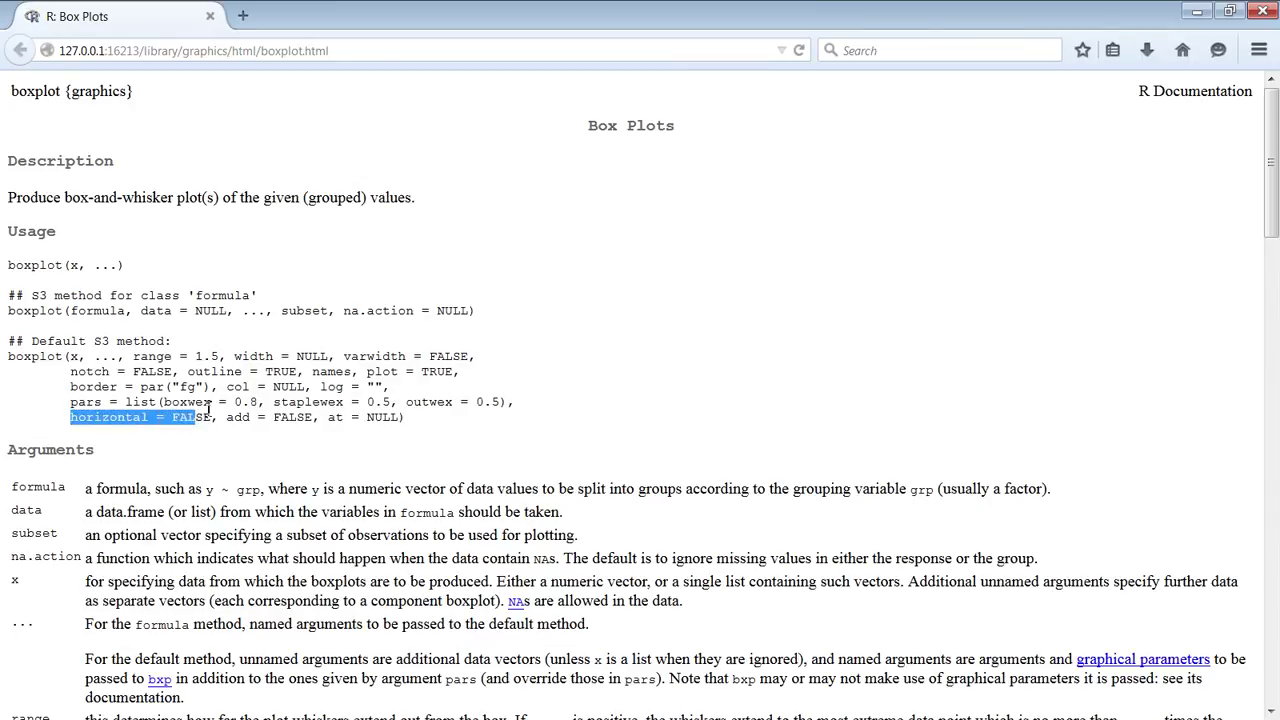
left_click(1262, 12)
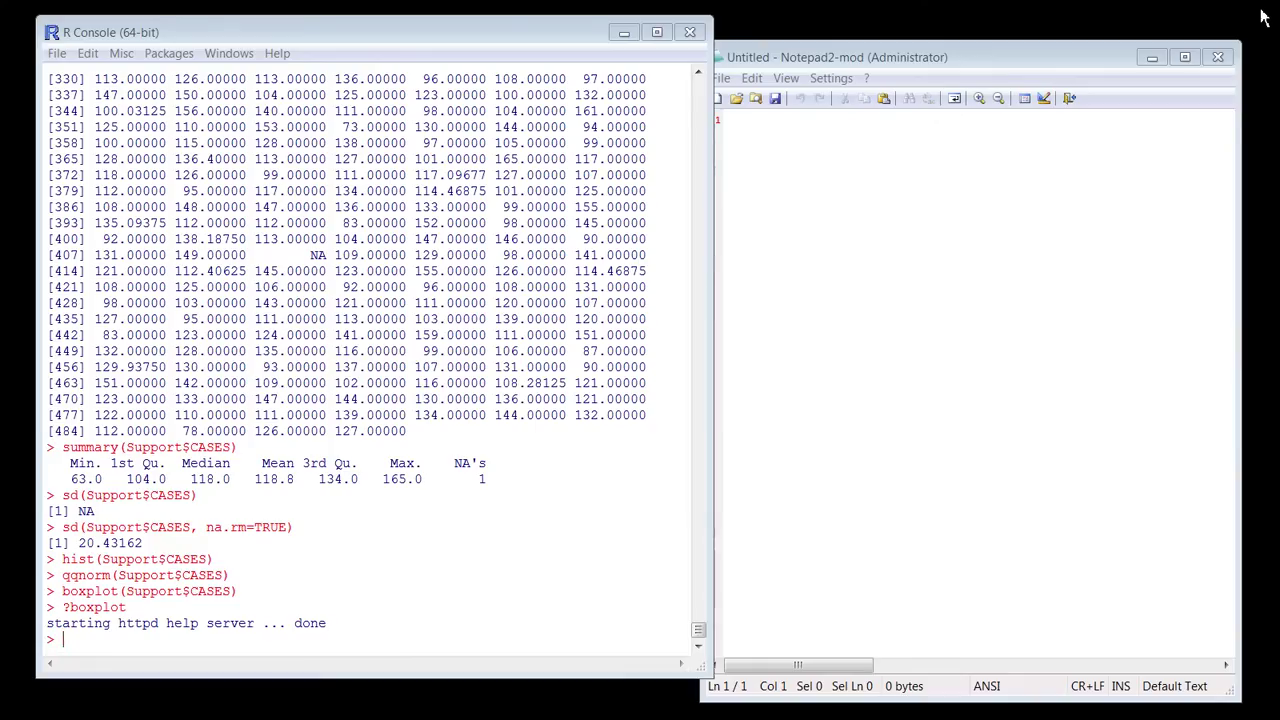
- Draw a horizontal box plot with boxplot(Support$CASES, horizontal=TRUE), bring the graph window fully into view and widen it
left_click(92, 652)
key("Up")
key("Up")
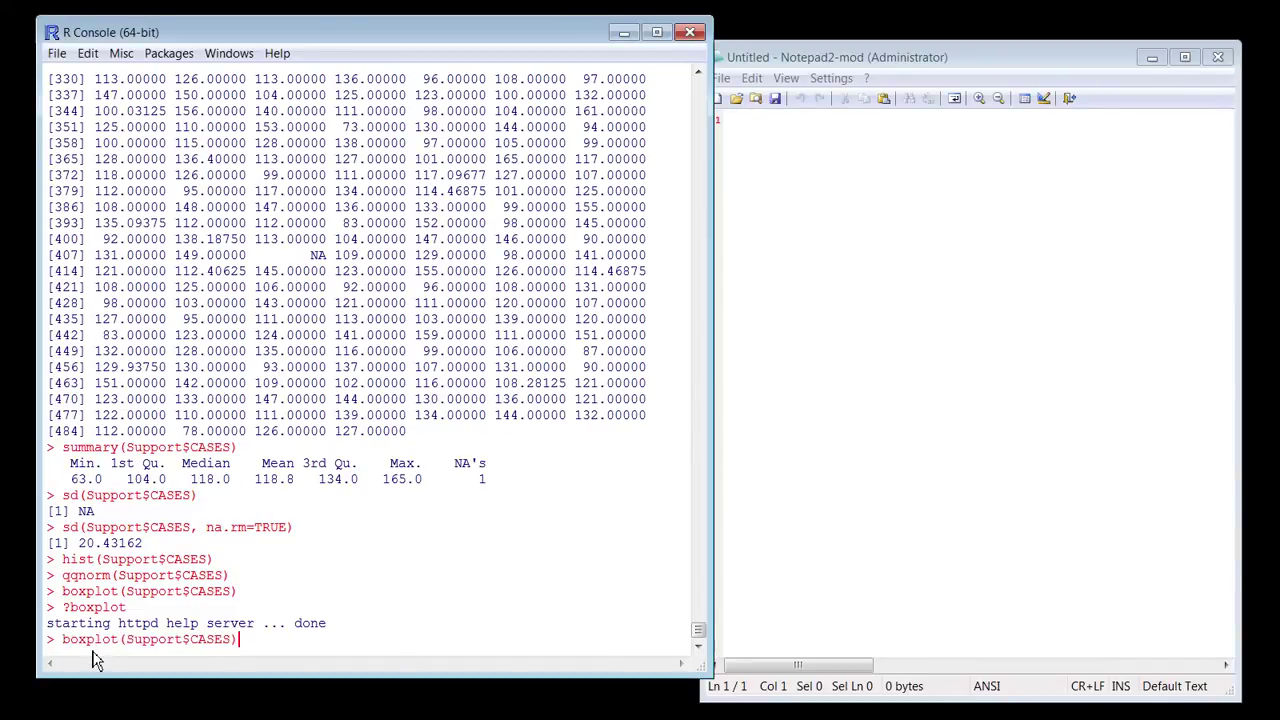
type(", horizontal=TRUE")
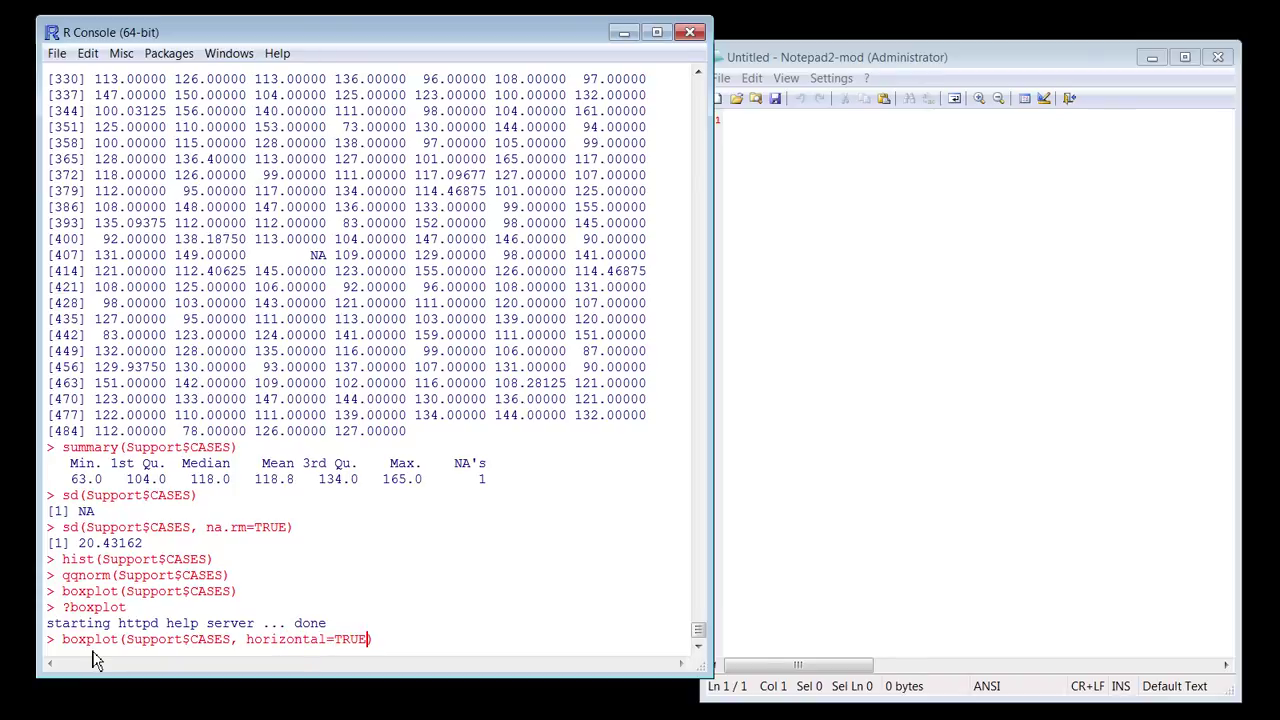
key("Return")
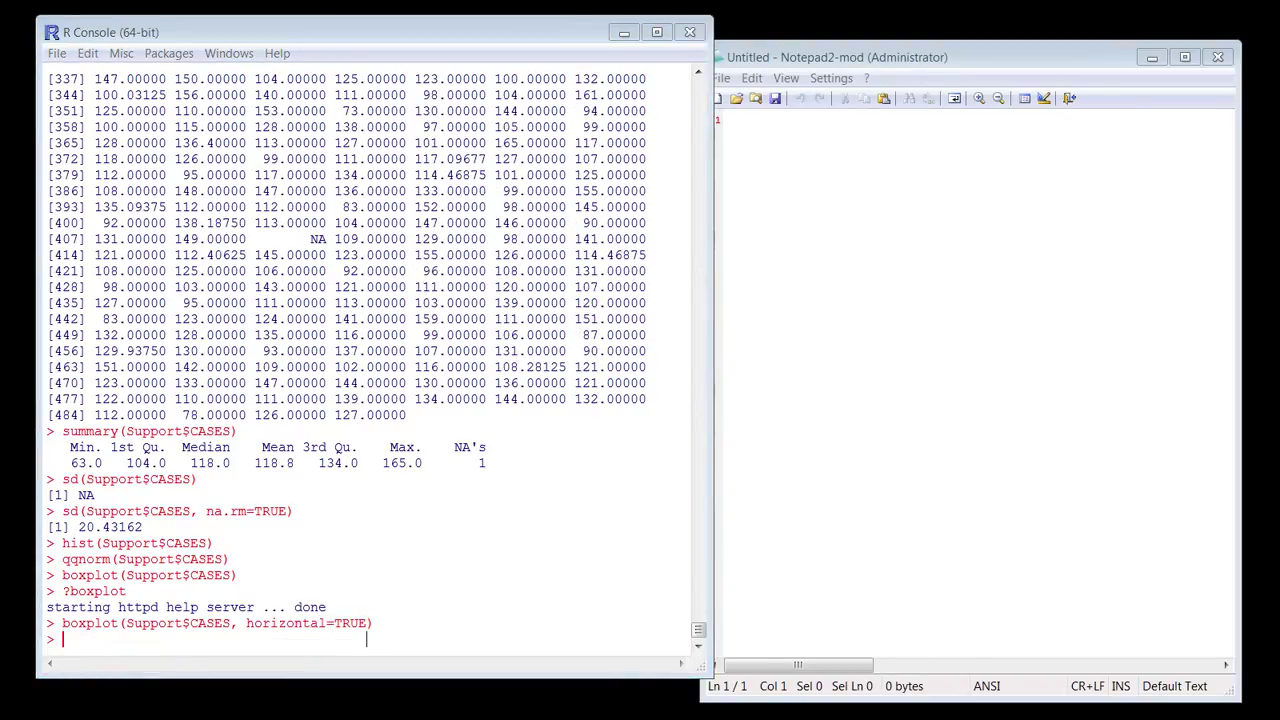
left_click_drag(785, 582, 645, 90)
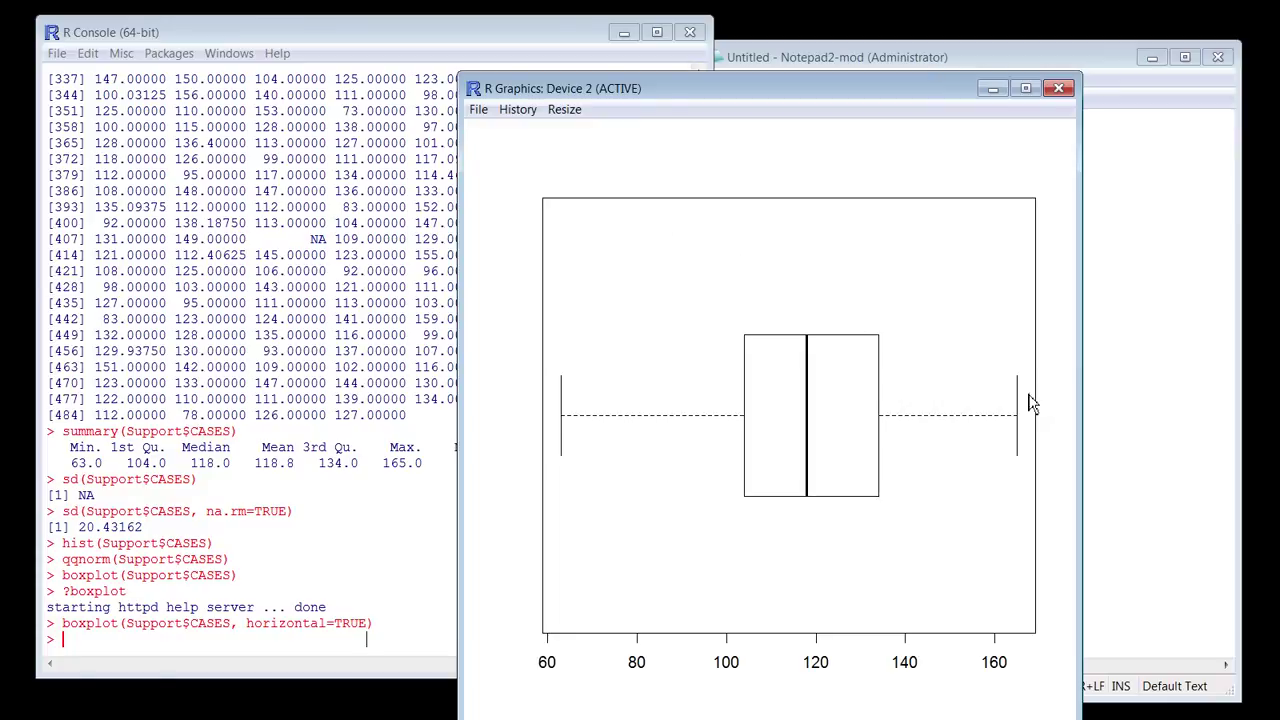
left_click_drag(1080, 391, 1190, 361)
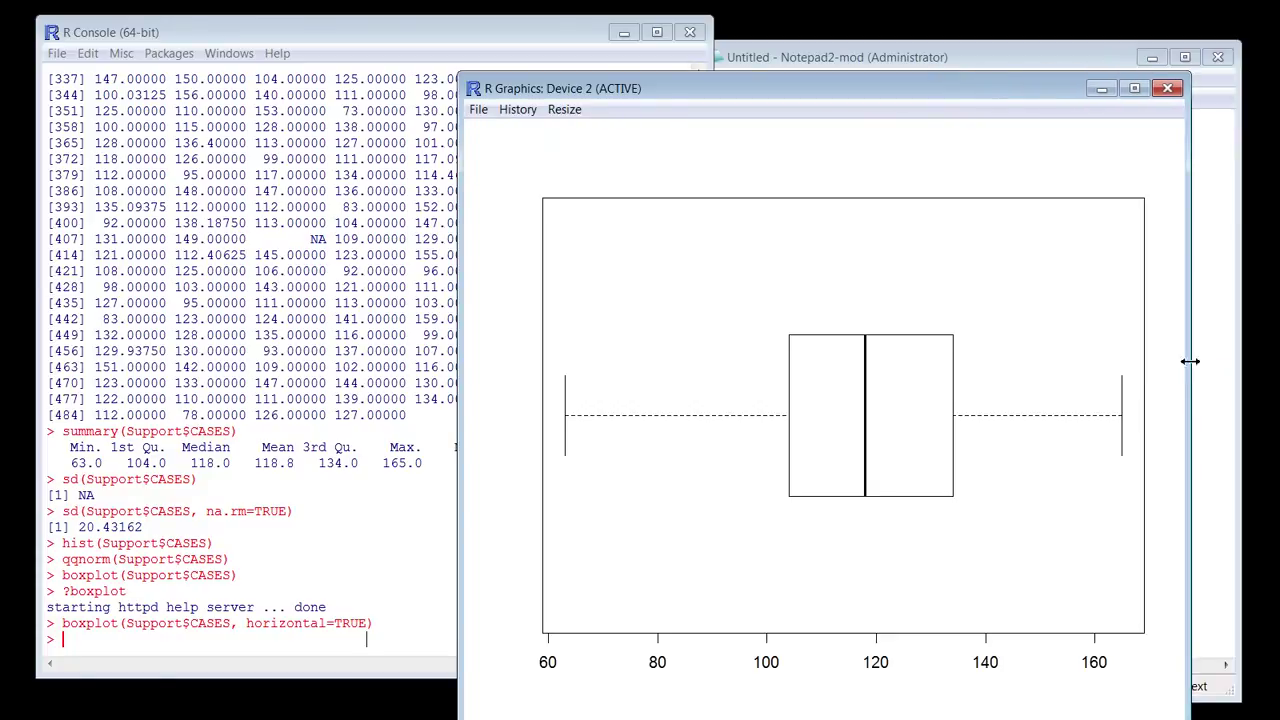
mouse_move(906, 78)
left_mouse_down()
mouse_move(906, 133)
mouse_move(897, 63)
left_mouse_up()
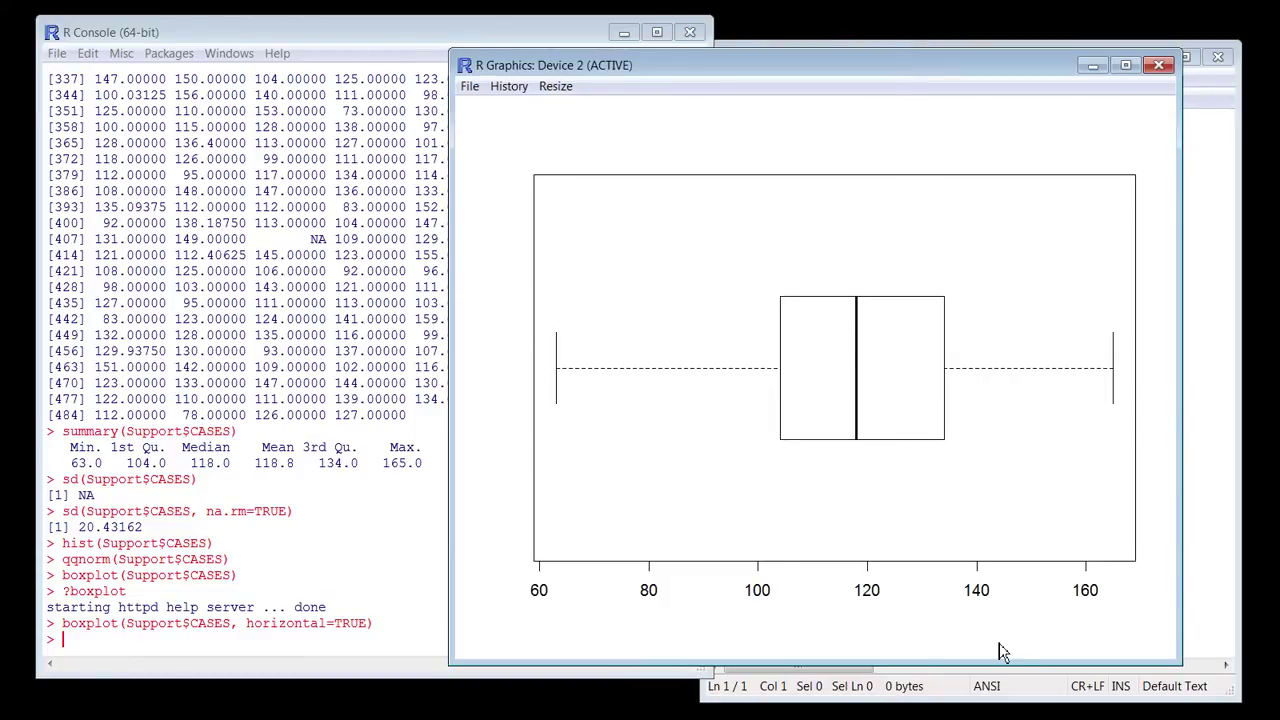
- Narrow the console beside the graph and redraw the horizontal CASES box plot with a blue fill using col="blue"
left_click(160, 643)
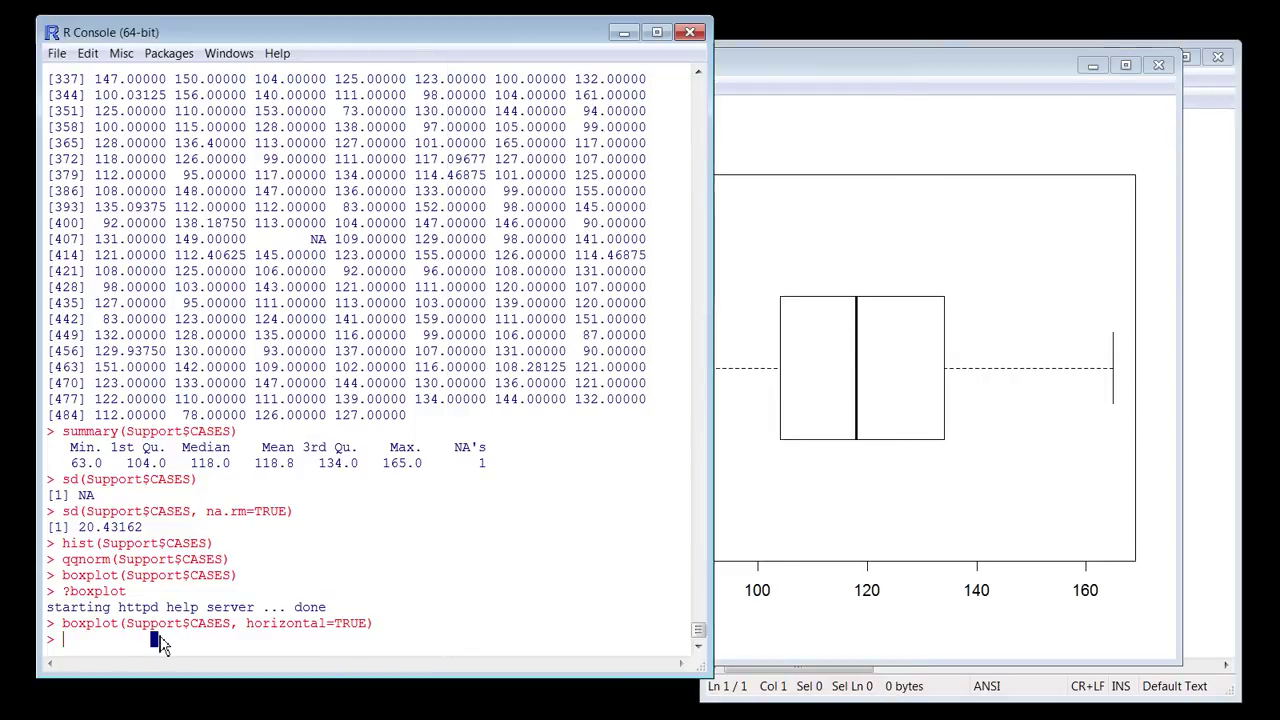
left_click_drag(708, 674, 676, 704)
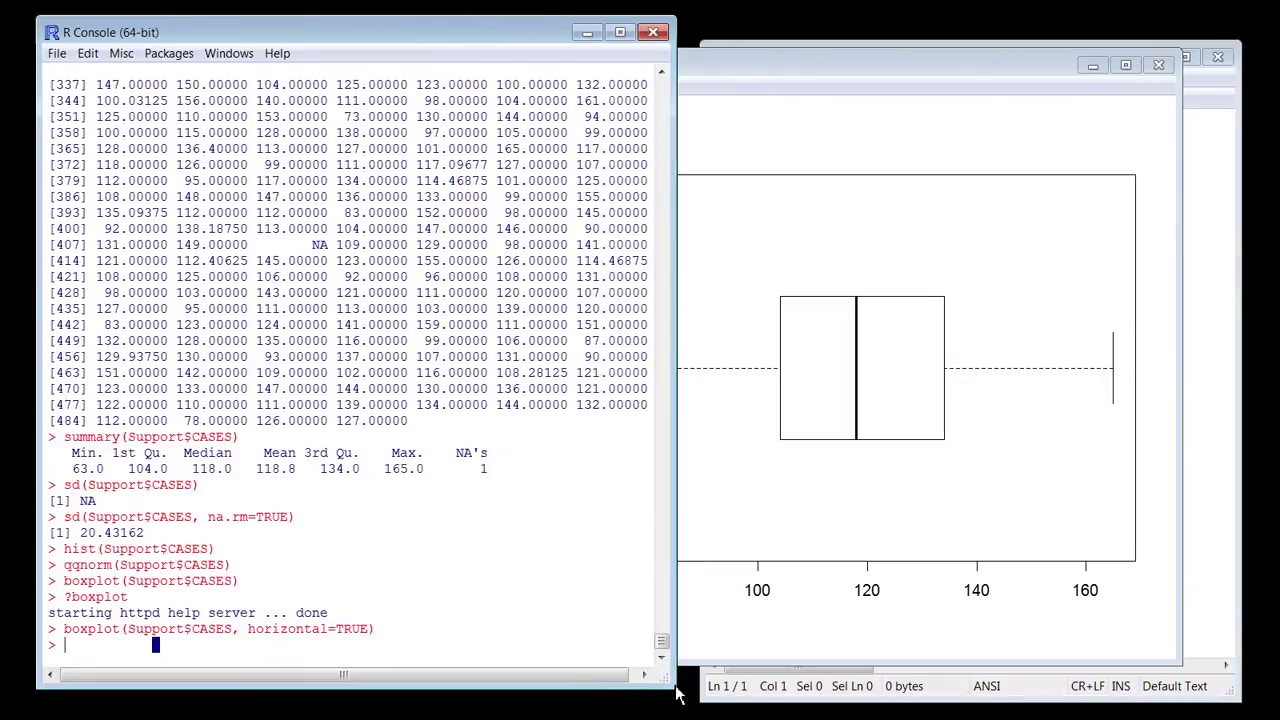
key("Up")
key("Left")
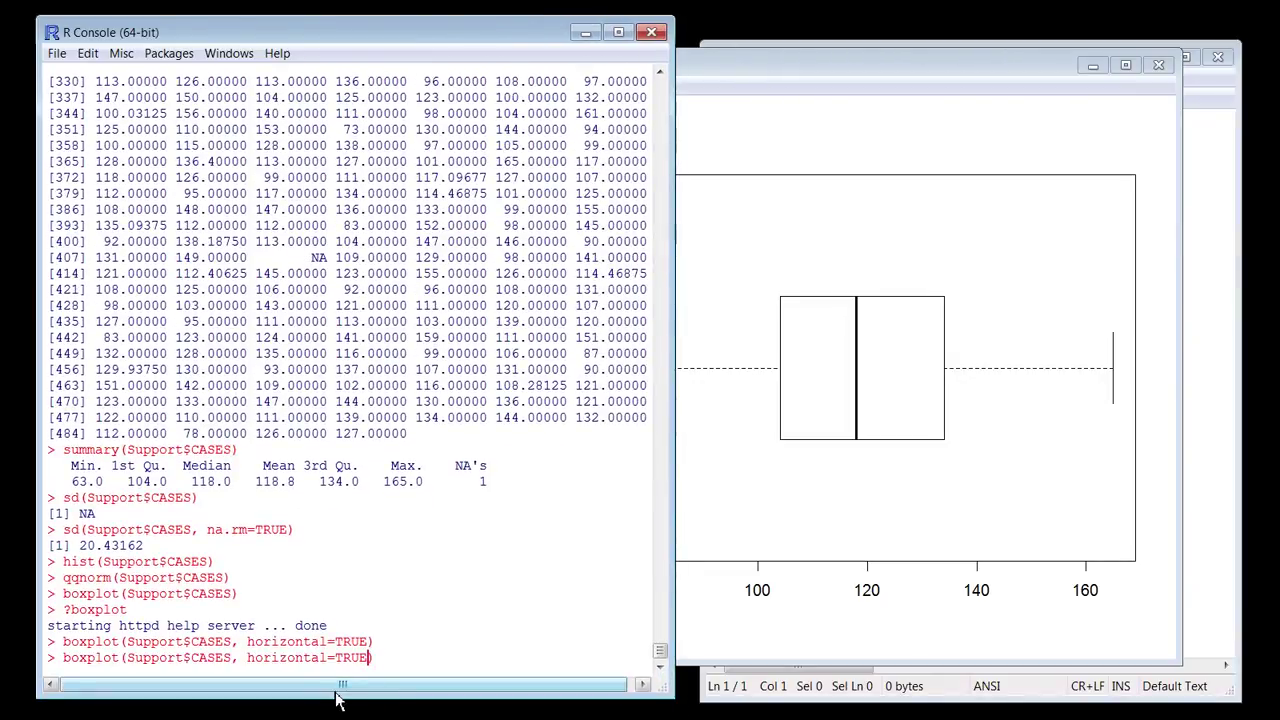
type(", col")
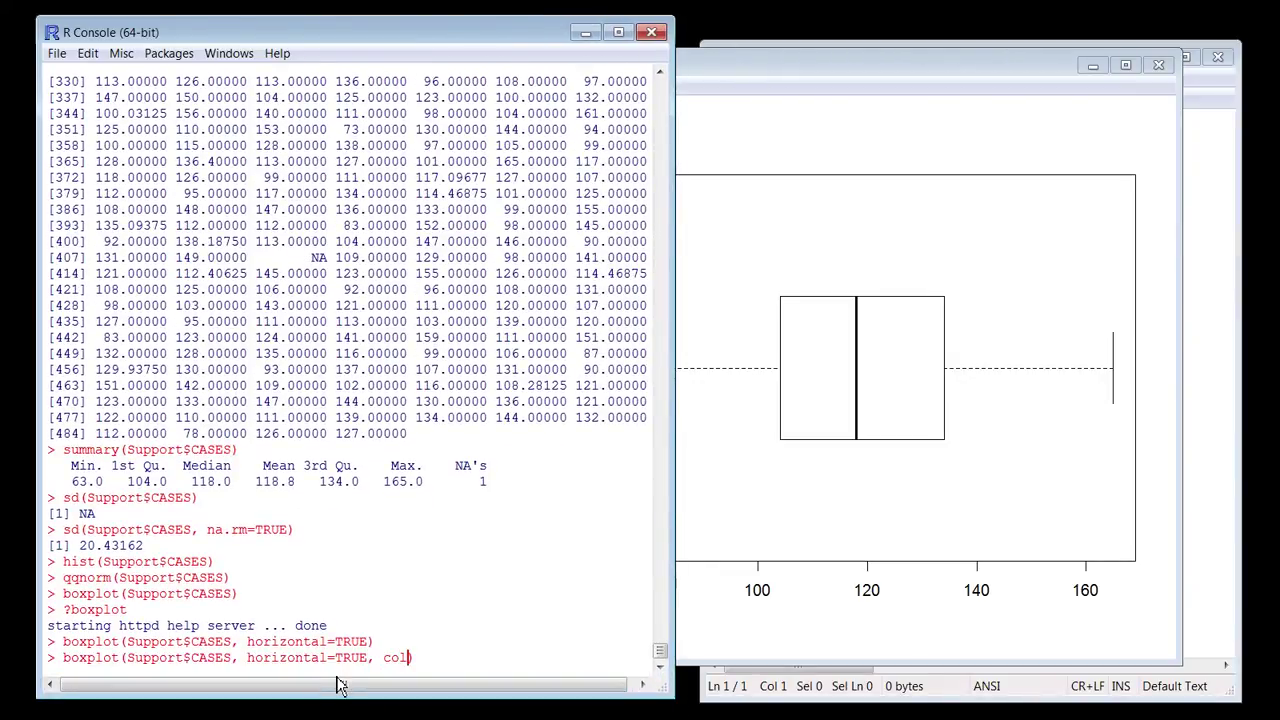
type("=")
key("BackSpace")
type("or")
key("BackSpace")
key("BackSpace")
type("=\"blue\"")
key("Return")
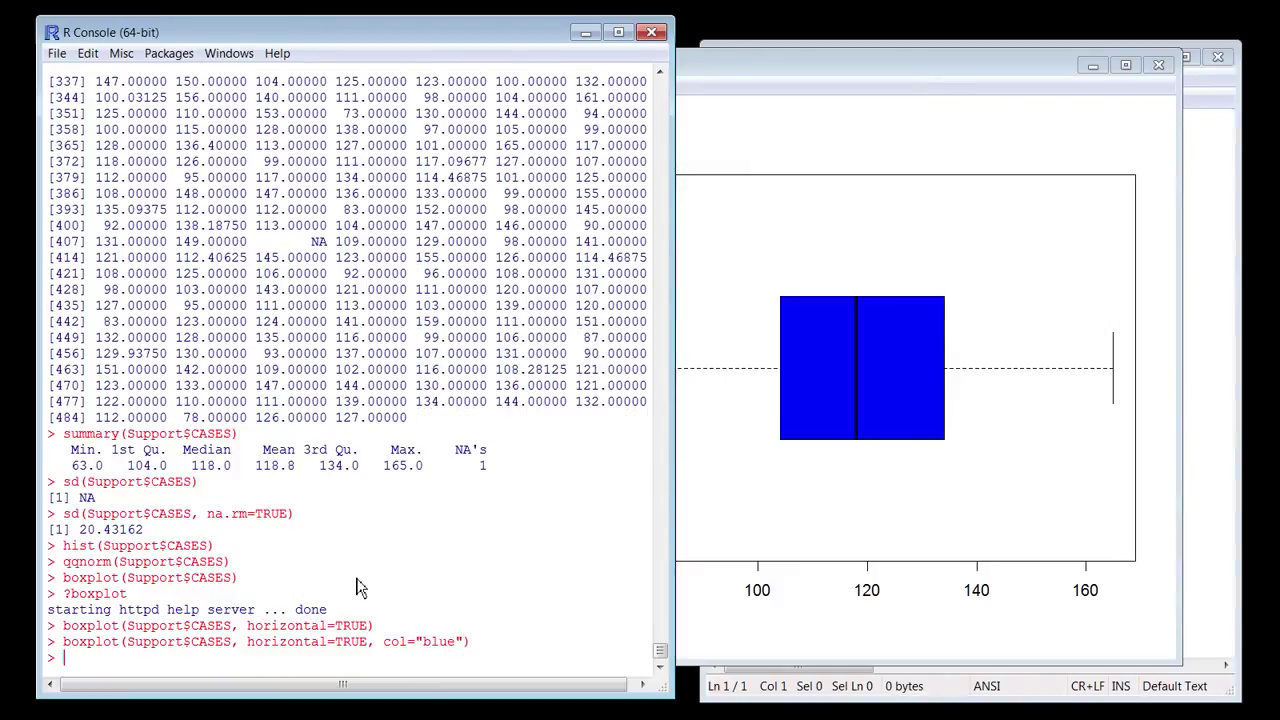
- Rerun the horizontal CASES box plot command with the fill changed to col="green"
key("Up")
key("BackSpace")
key("BackSpace")
key("BackSpace")
key("BackSpace")
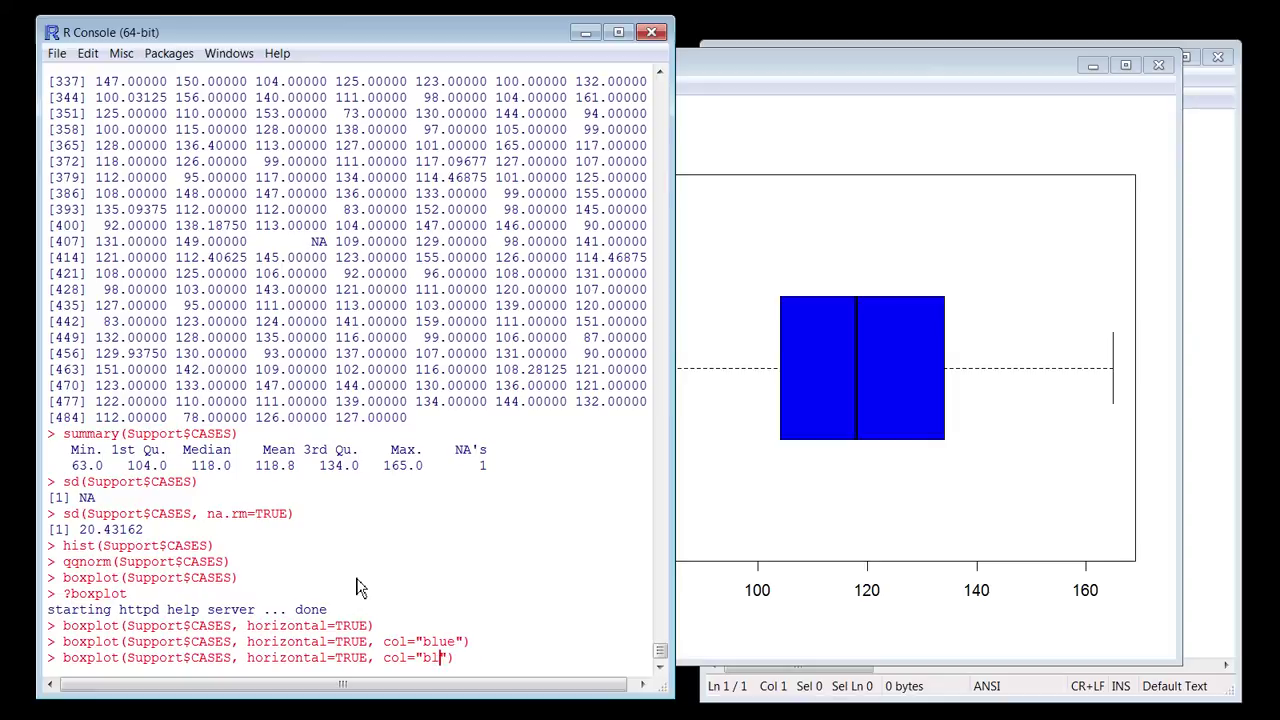
type("green")
key("Return")
- Rerun the horizontal CASES box plot command with the fill changed to col="firebrick"
key("Up")
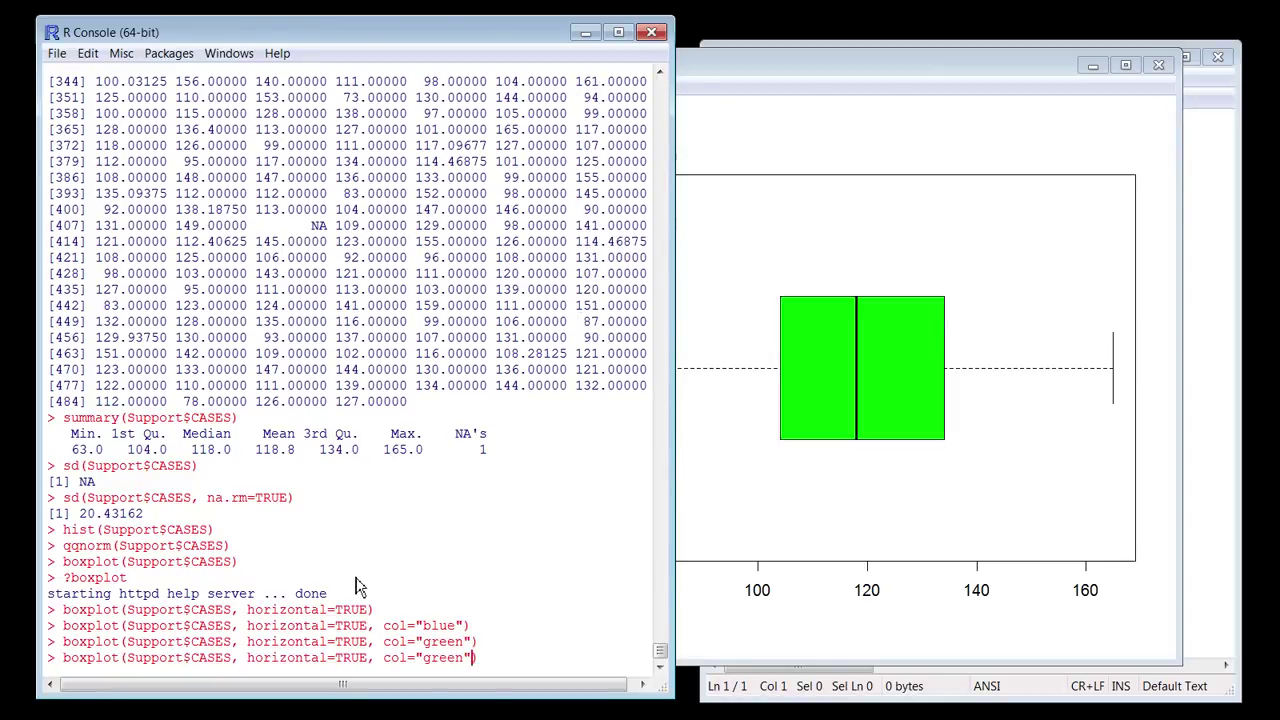
key("BackSpace")
key("BackSpace")
key("BackSpace")
key("BackSpace")
key("BackSpace")
type("firebrick")
key("Return")
- Redraw the horizontal CASES box plot with the hexadecimal fill color col="#AA0000"
key("Up")
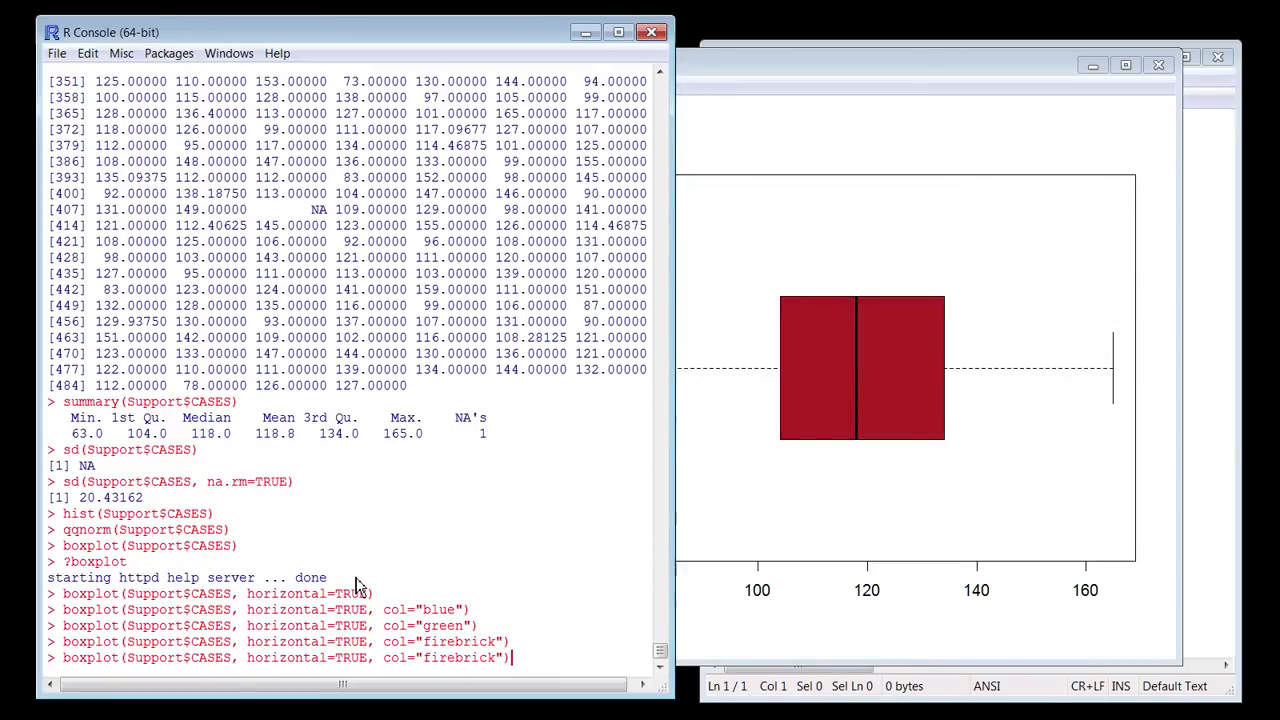
key("Left")
key("Left")
key("BackSpace")
key("BackSpace")
key("BackSpace")
key("BackSpace")
key("BackSpace")
key("BackSpace")
key("BackSpace")
key("BackSpace")
key("BackSpace")
type("#AA0000")
key("Return")
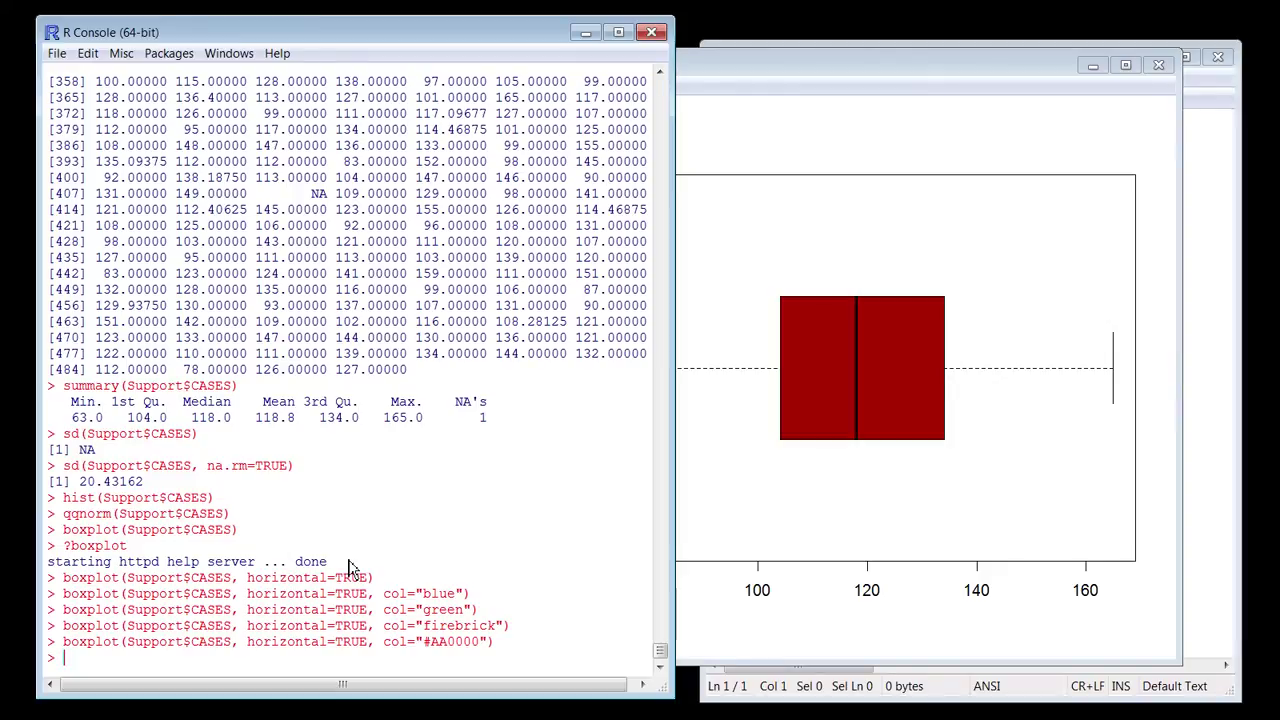
- Add border="limegreen" to the #AA0000 box plot command, run it and bring the graph to the front
key("Up")
key("Left")
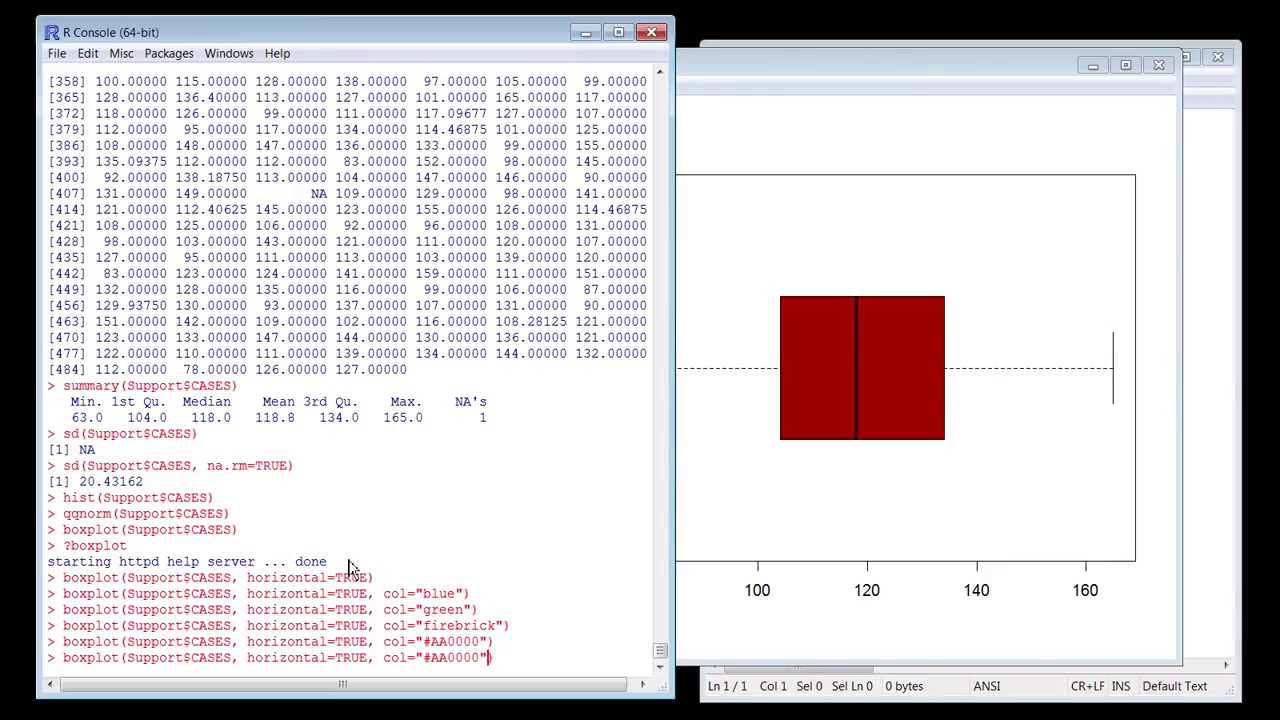
type(", border")
type("=\"")
type("limegreen\"")
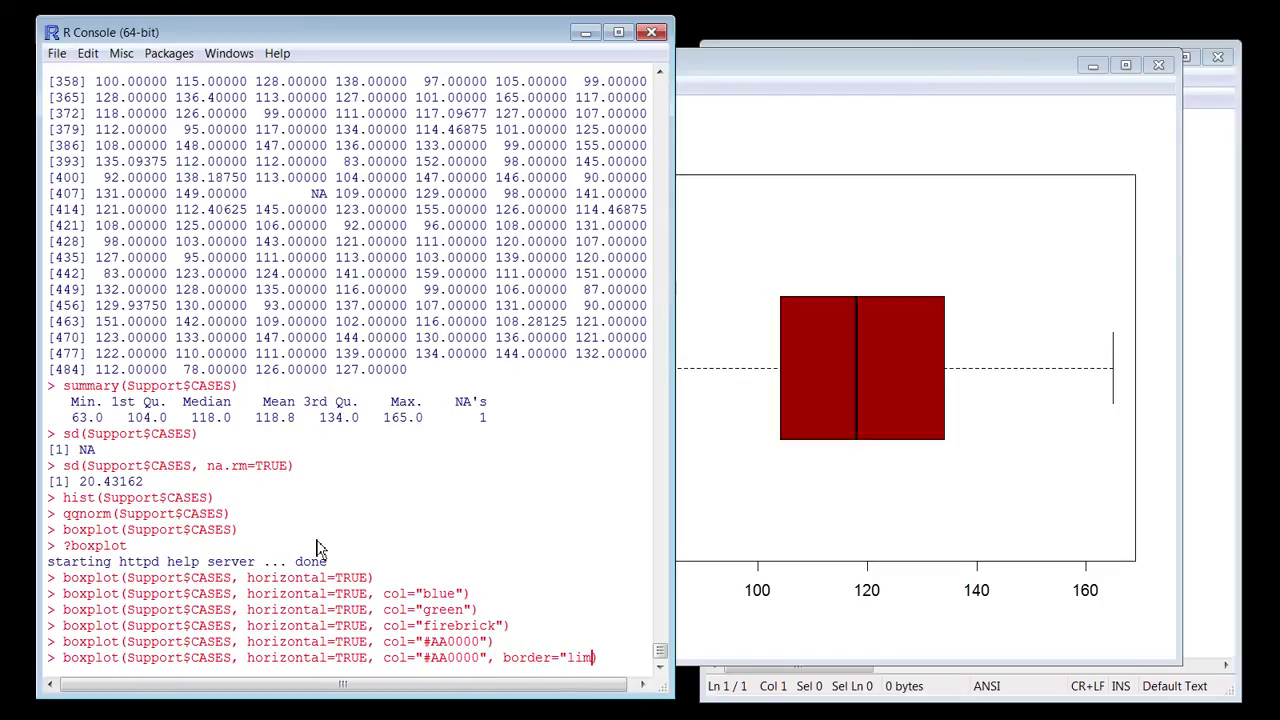
key("Return")
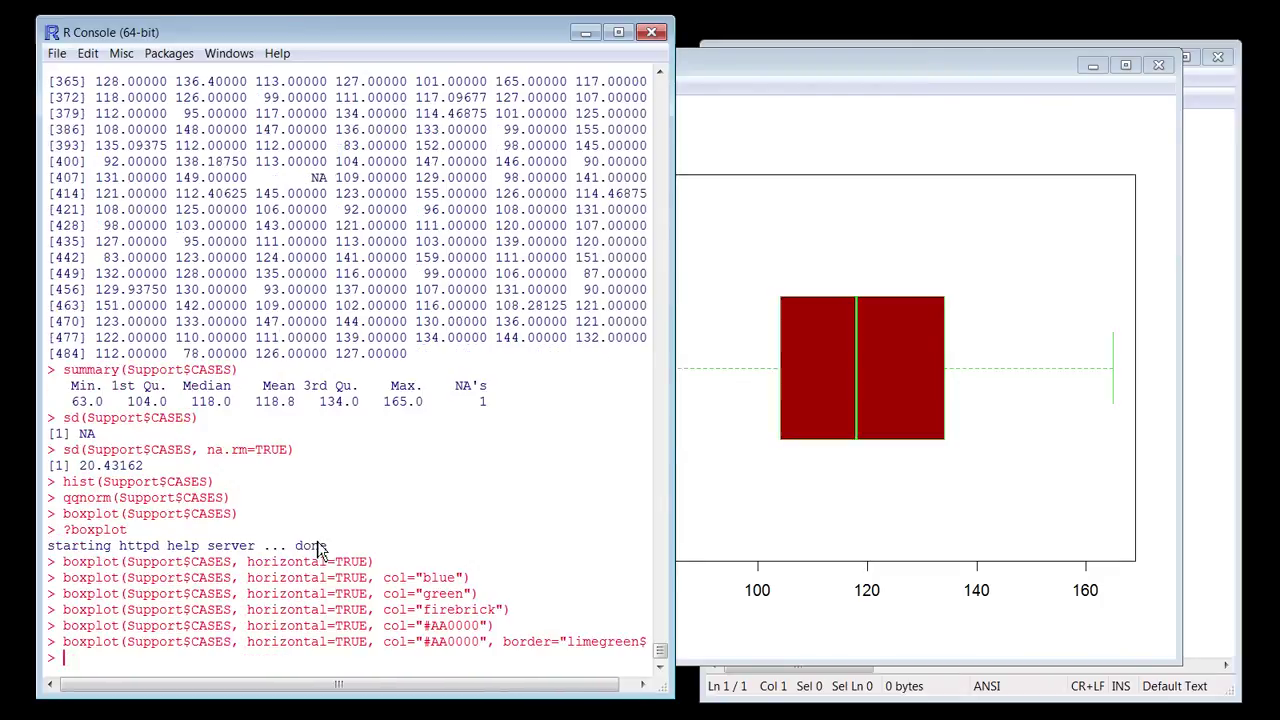
left_click(855, 70)
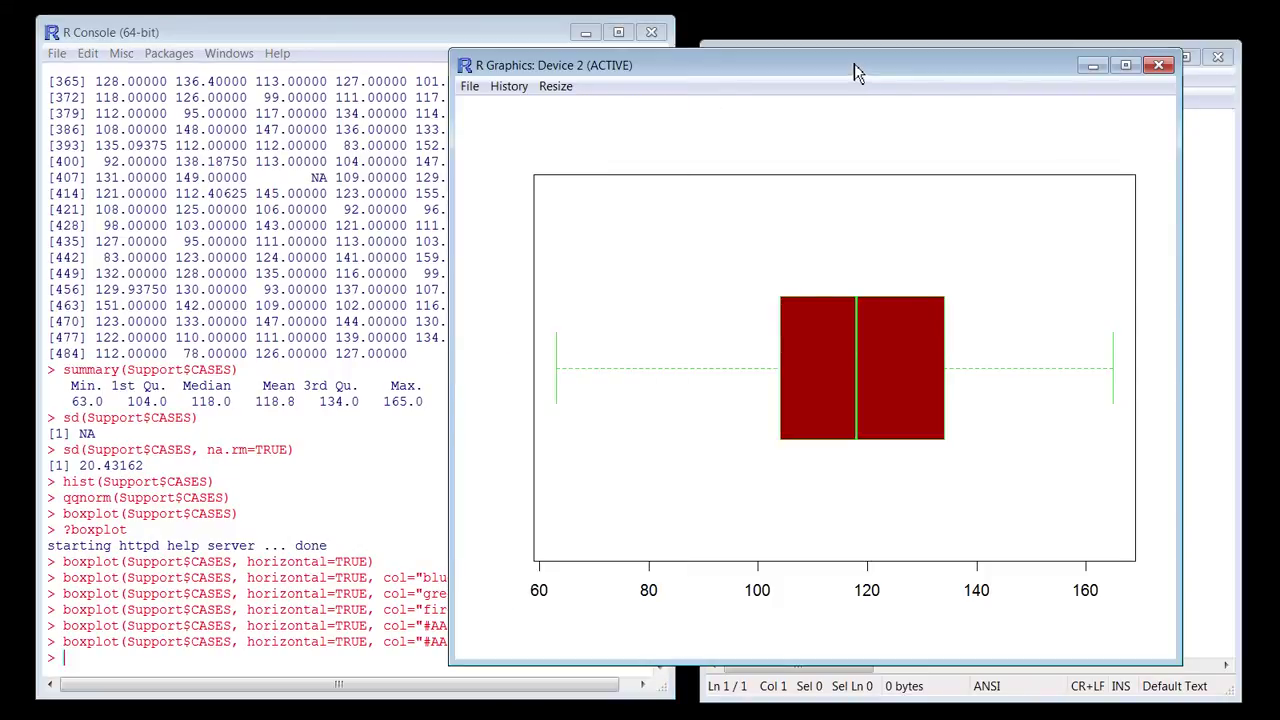
- Look over the graph window's history, save, copy and print options, and close the graph
left_click(470, 87)
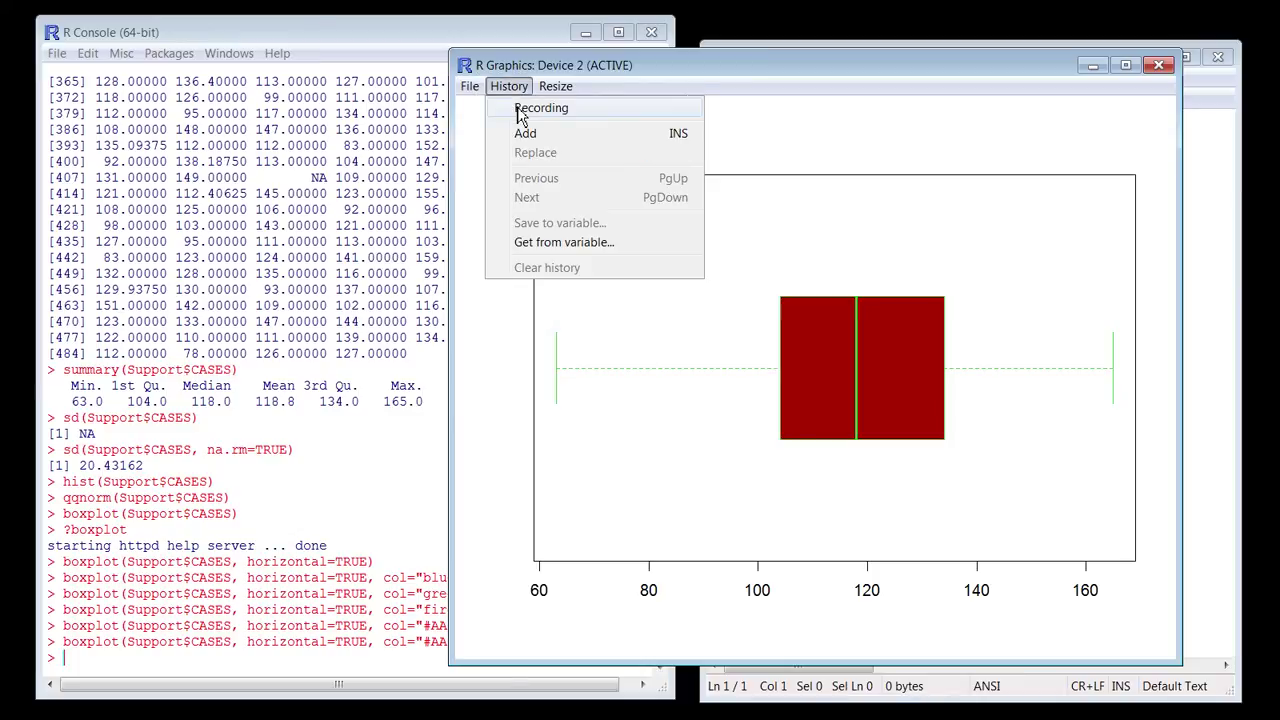
mouse_move(502, 147)
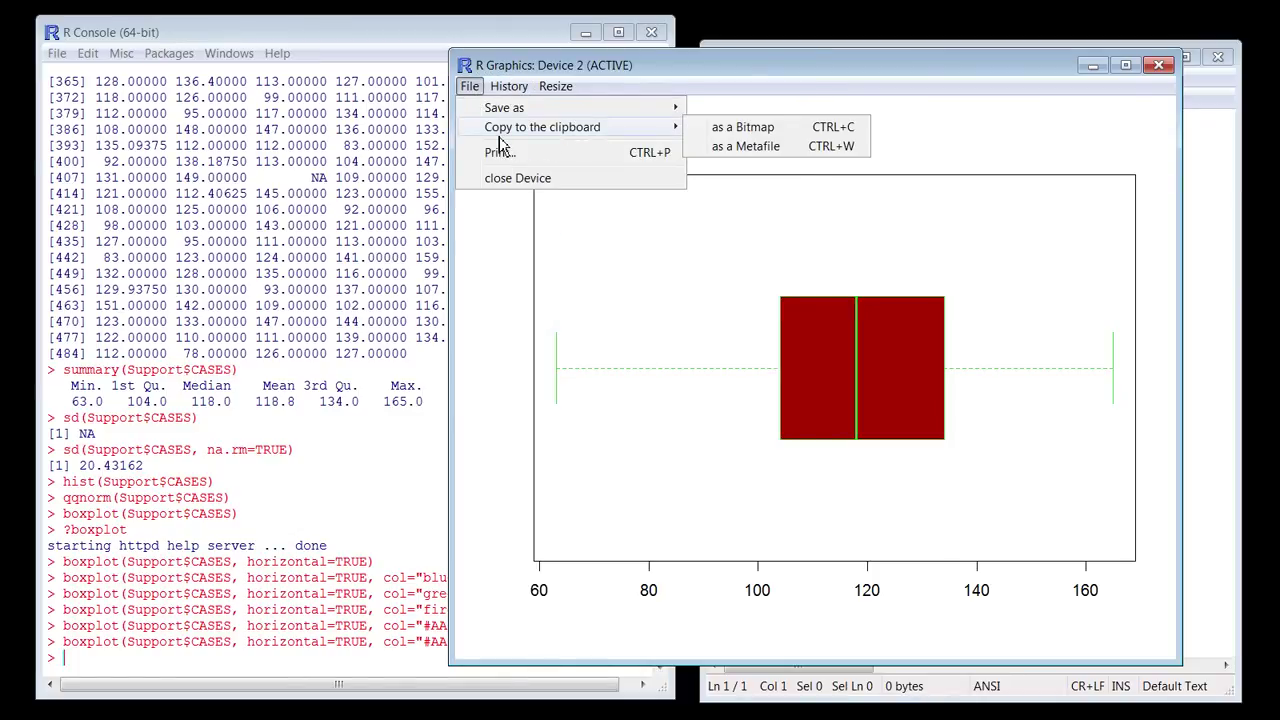
left_click(950, 59)
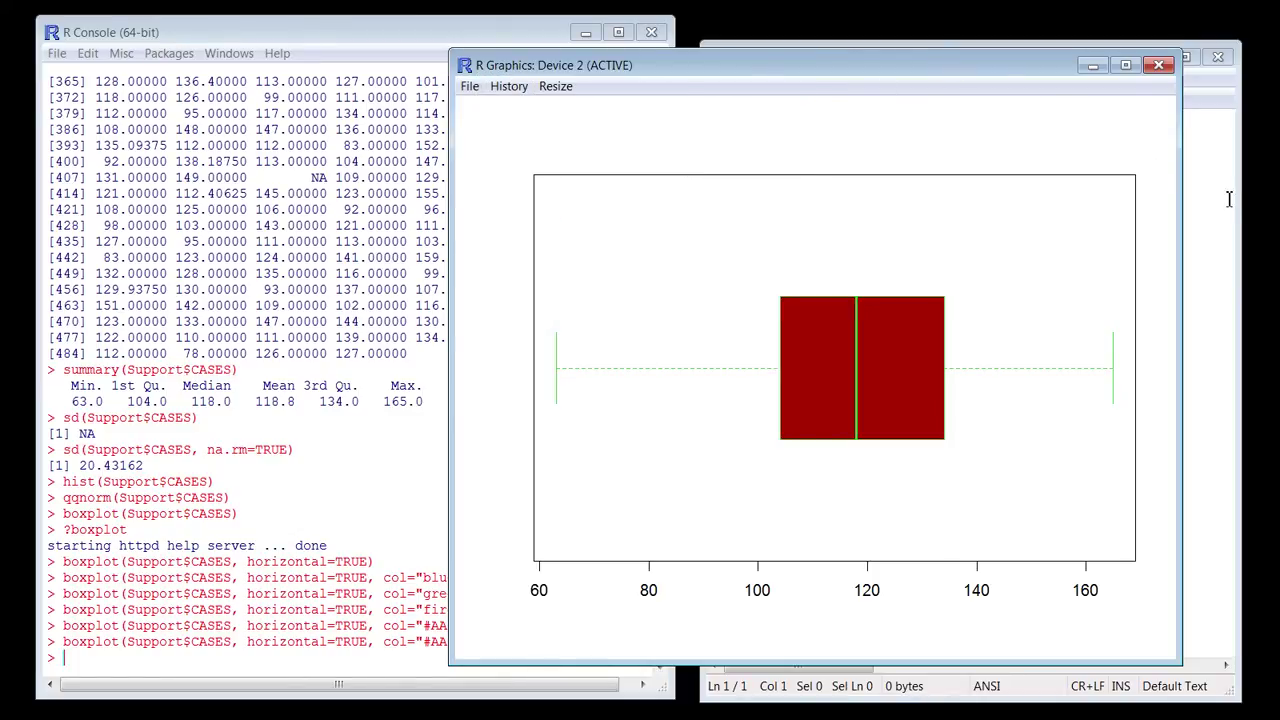
left_click(1159, 66)
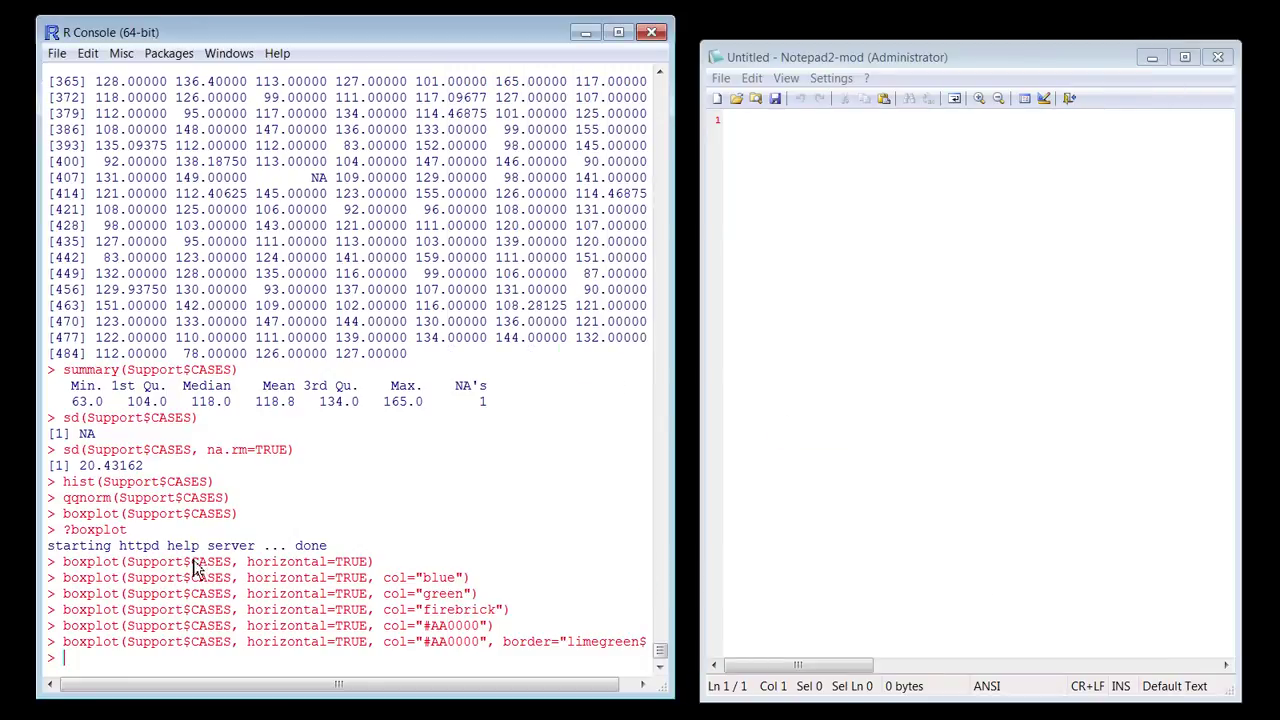
- Look back through the earlier console output, past the Support$CASES listing to the variable names
scroll(171, 486, "up", 13)
scroll(171, 486, "up", 17)
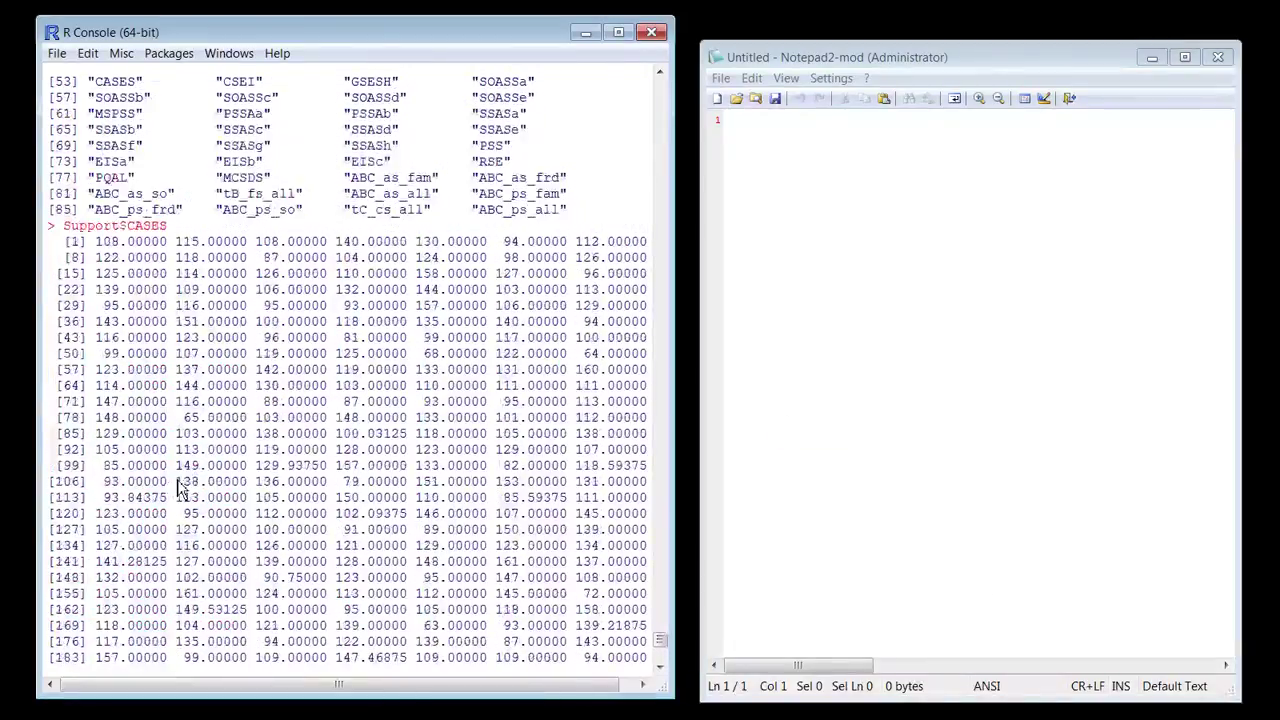